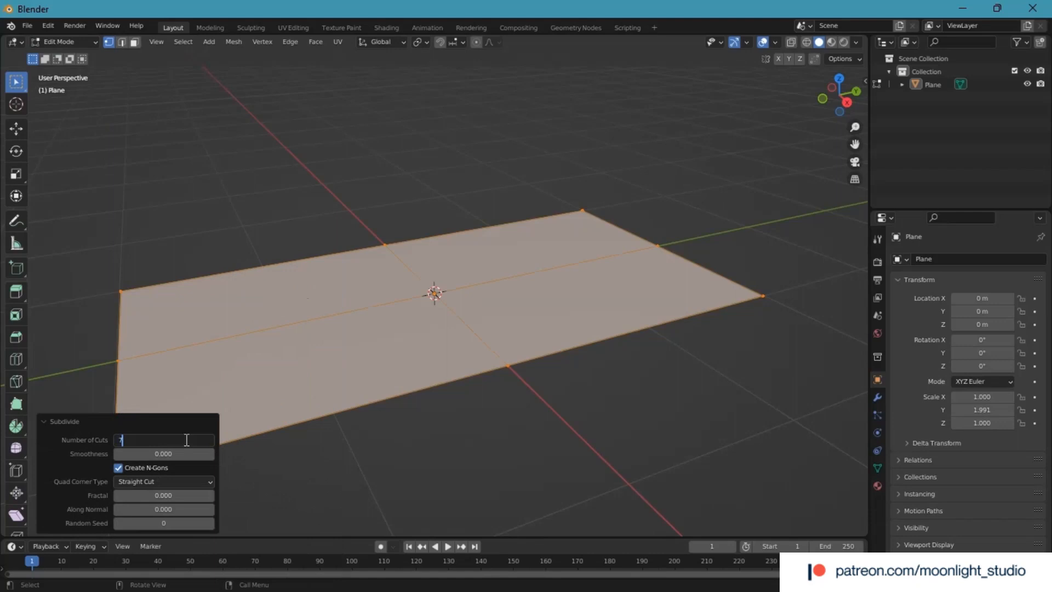
Step: Set the plane's subdivision to 16 cuts, then return to Object Mode
type("6")
key("Return")
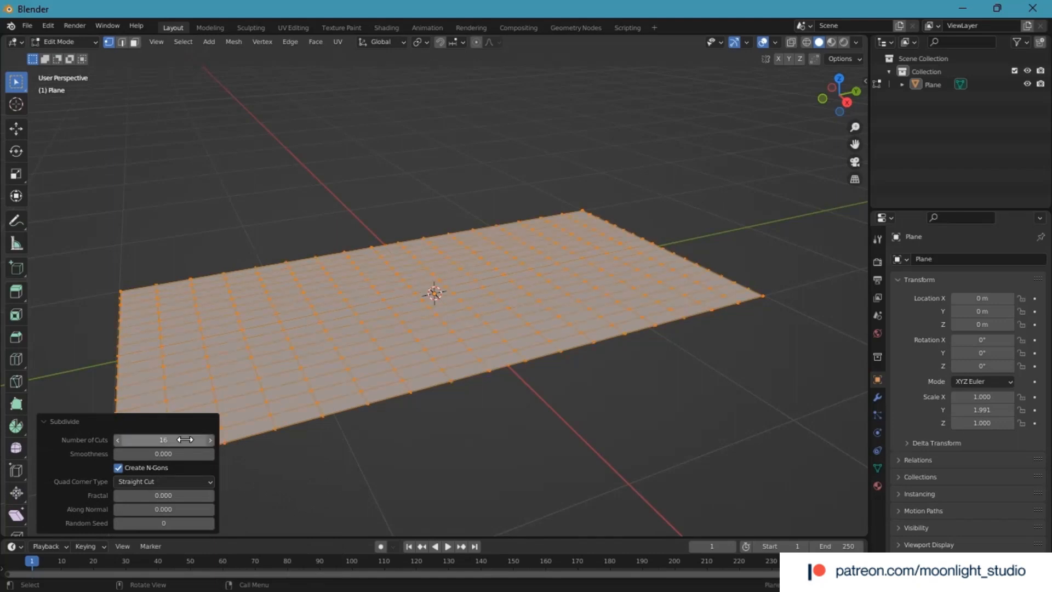
left_click(88, 42)
left_click(83, 57)
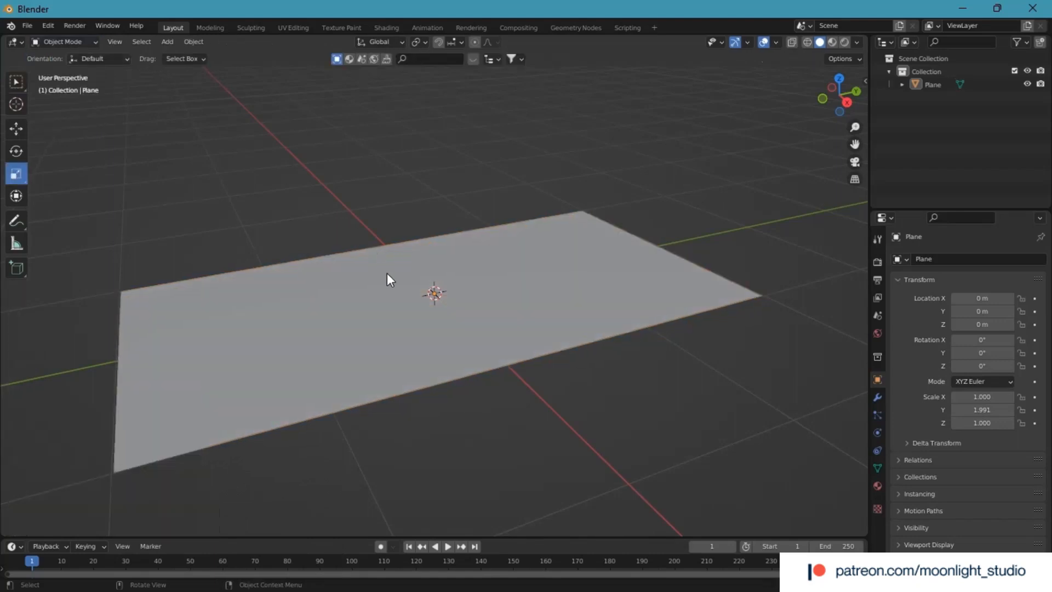
right_click(387, 273)
left_click(387, 274)
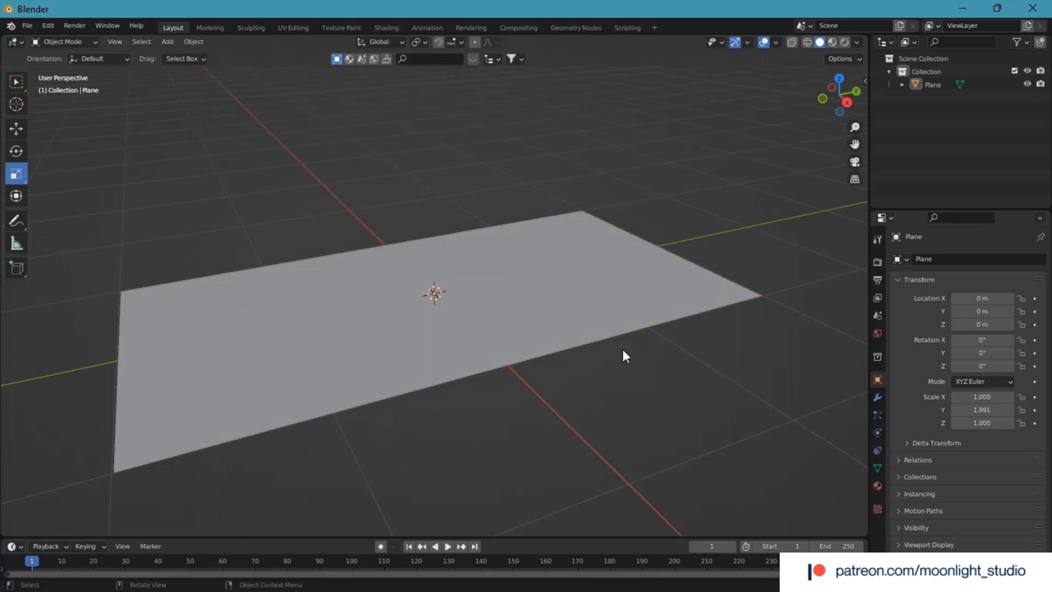
left_click(877, 397)
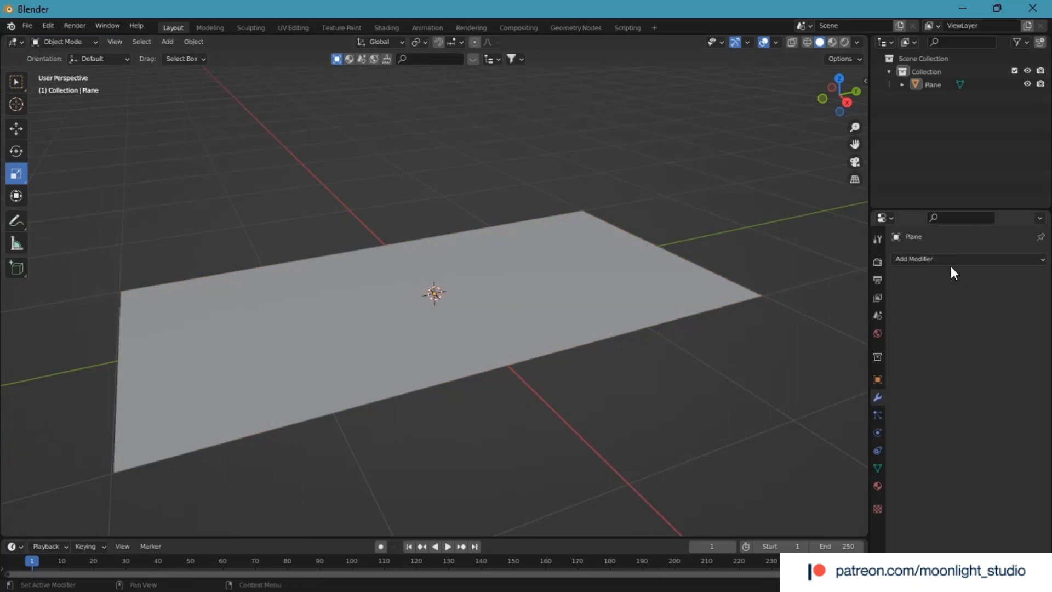
Step: Add a UV sphere at the centre of the plane
left_click(162, 46)
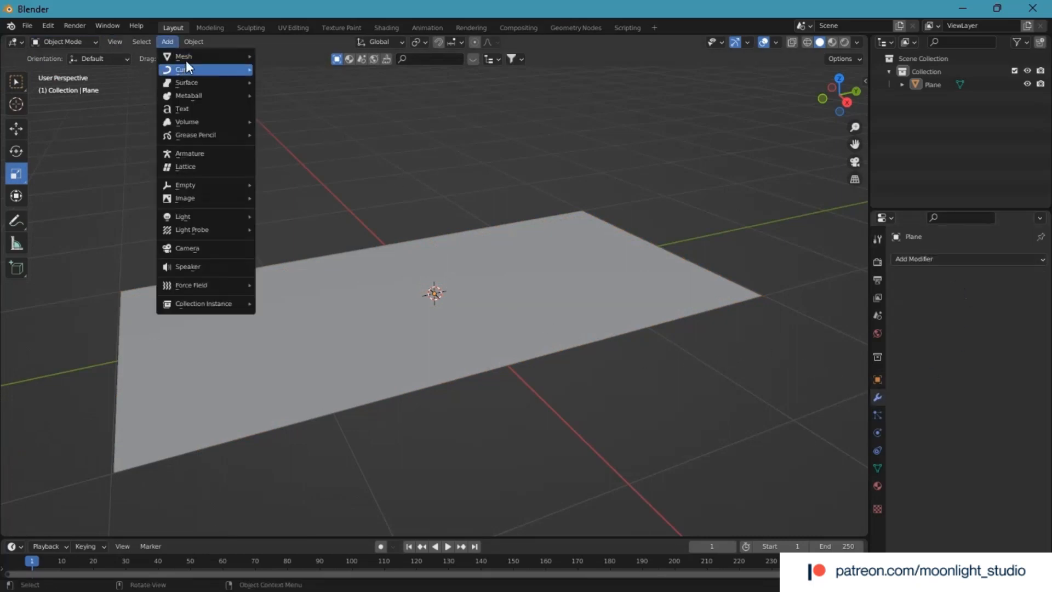
mouse_move(186, 59)
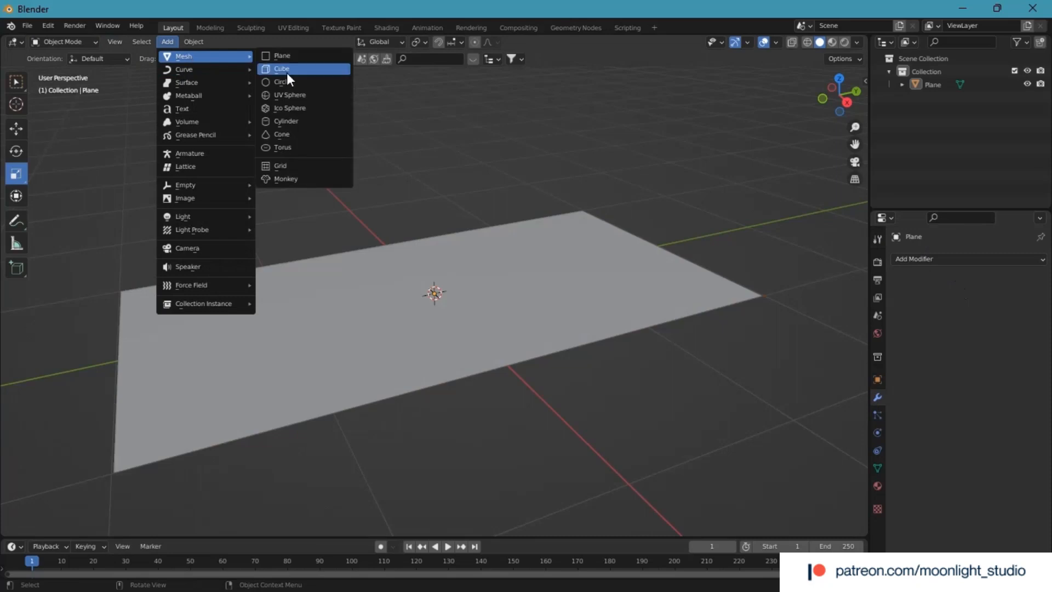
left_click(297, 100)
Step: Scale the sphere down in two passes, the second by about 0.77, and raise it about 0.085 m along Z
key("s")
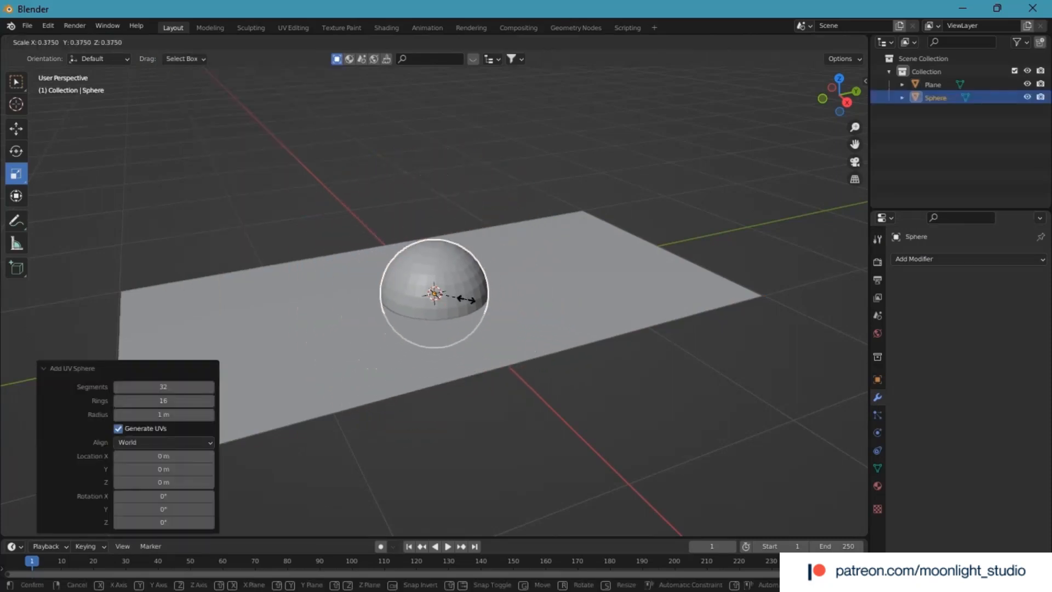
left_click(444, 302)
key("s")
left_click(463, 302)
scroll(470, 304, "up", 2)
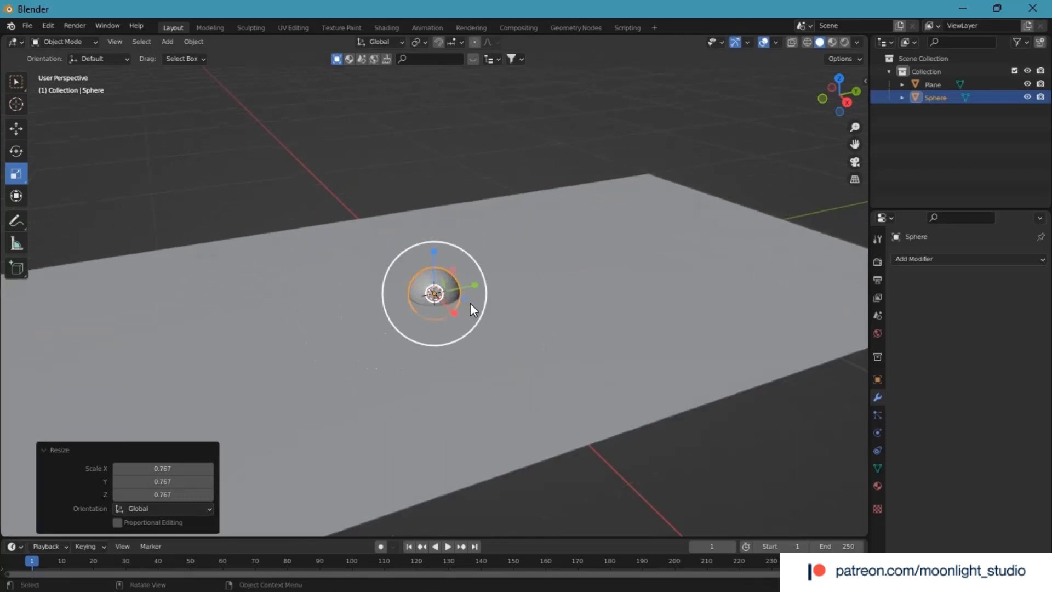
left_click(18, 129)
left_click_drag(439, 253, 430, 227)
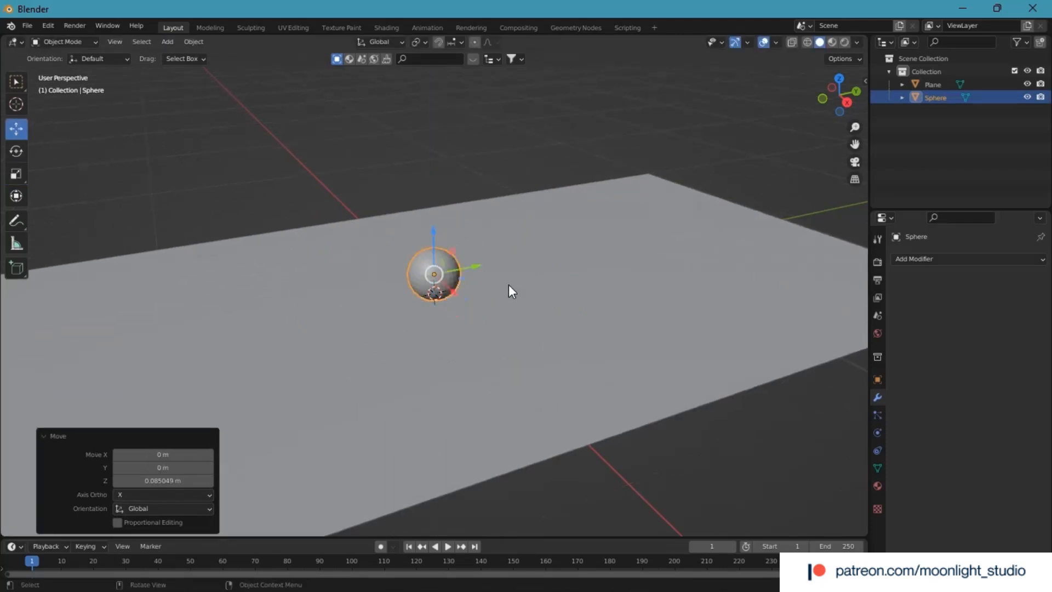
Step: Add a Shrinkwrap modifier to the plane and pick the sphere as its target
left_click(509, 285)
left_click(968, 258)
left_click(920, 410)
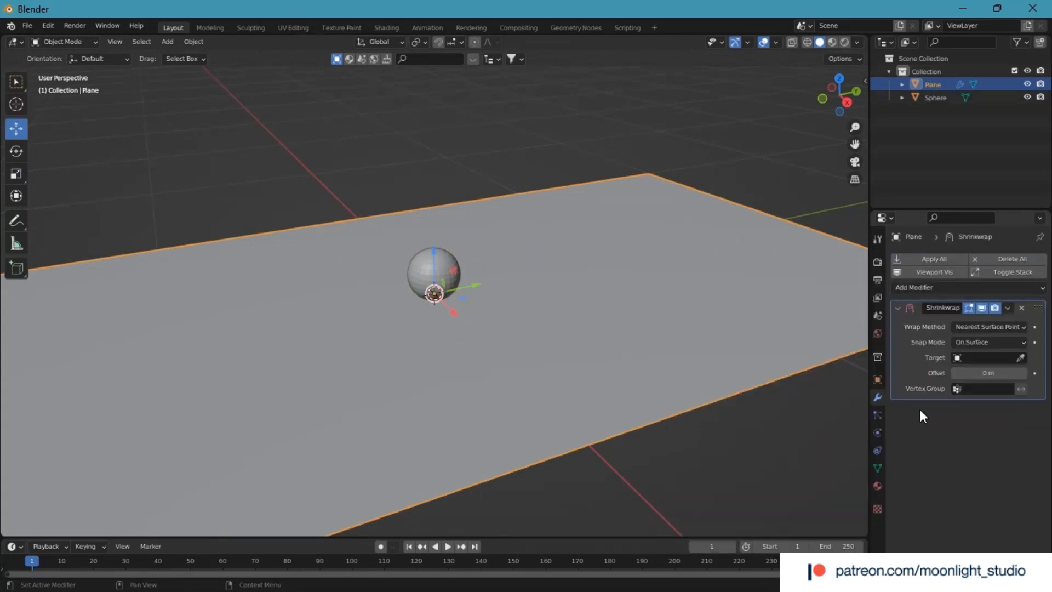
left_click(1019, 357)
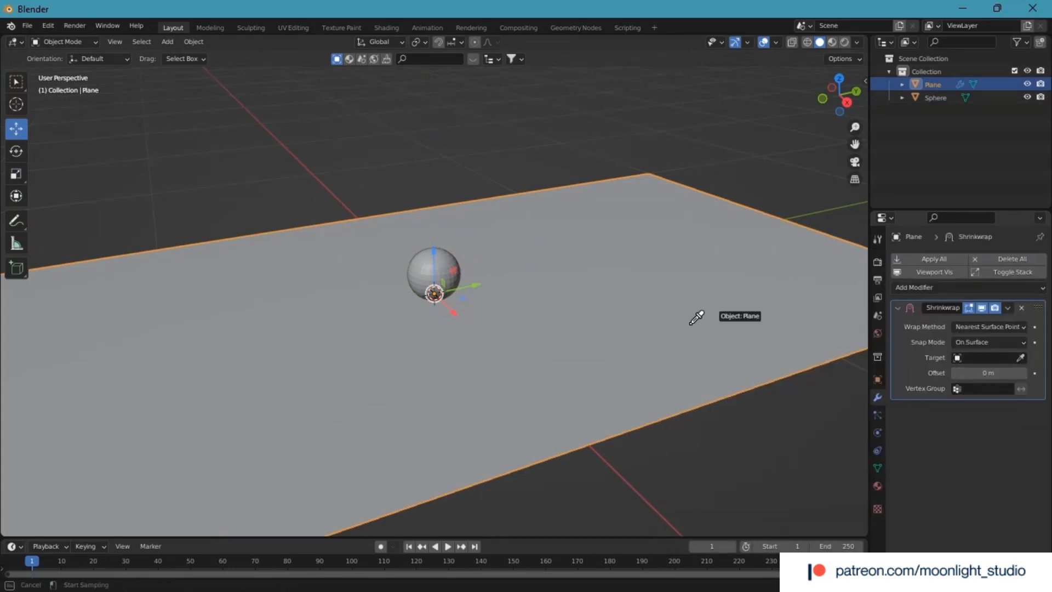
left_click(446, 257)
scroll(465, 313, "up", 3)
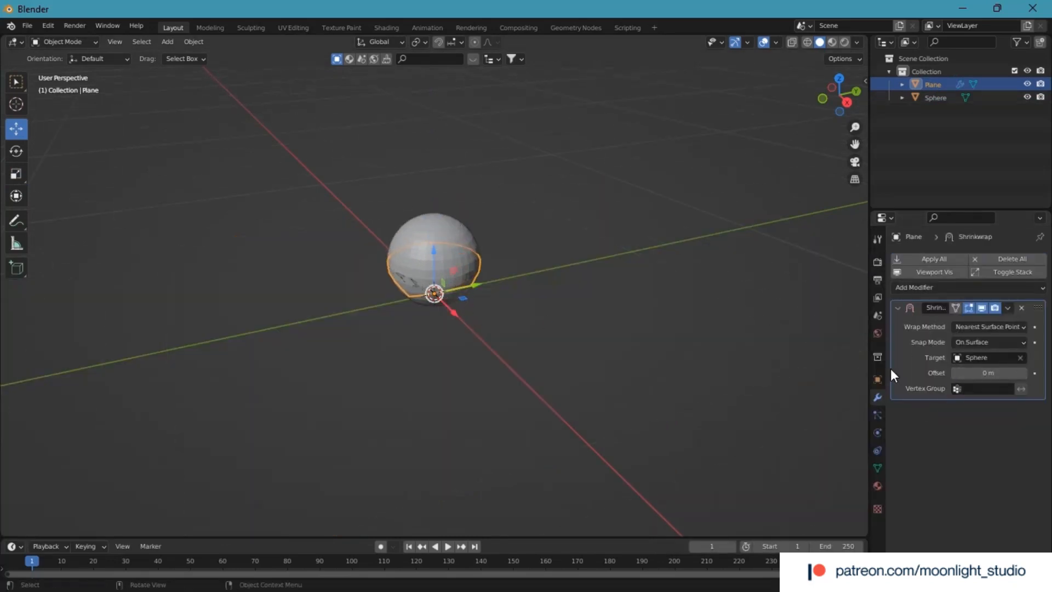
Step: Keep the Shrinkwrap wrap method on Nearest Surface Point and set the snap mode to Outside
left_click(980, 329)
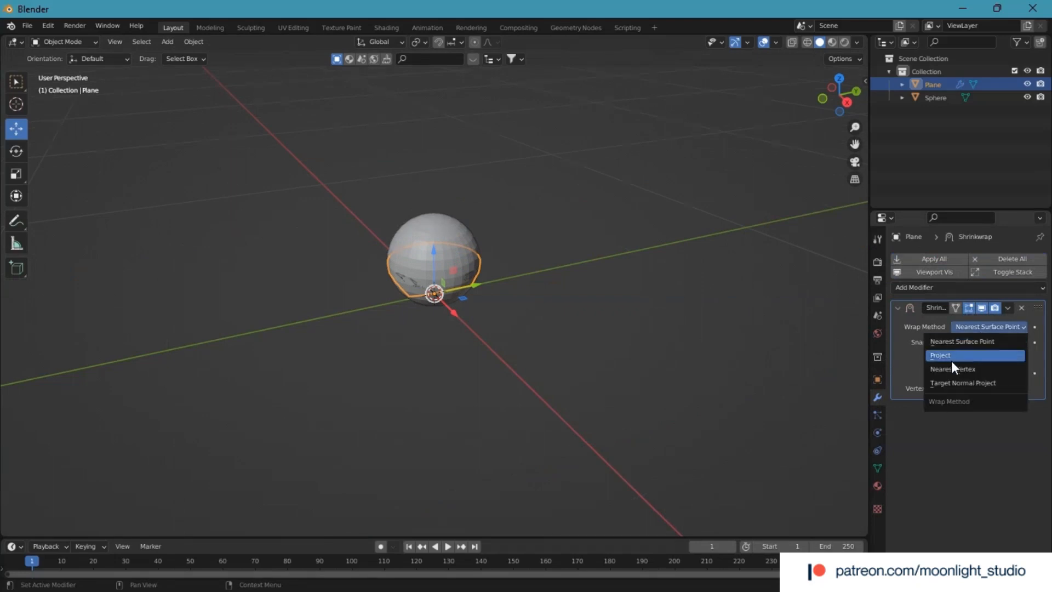
left_click(945, 341)
left_click(967, 342)
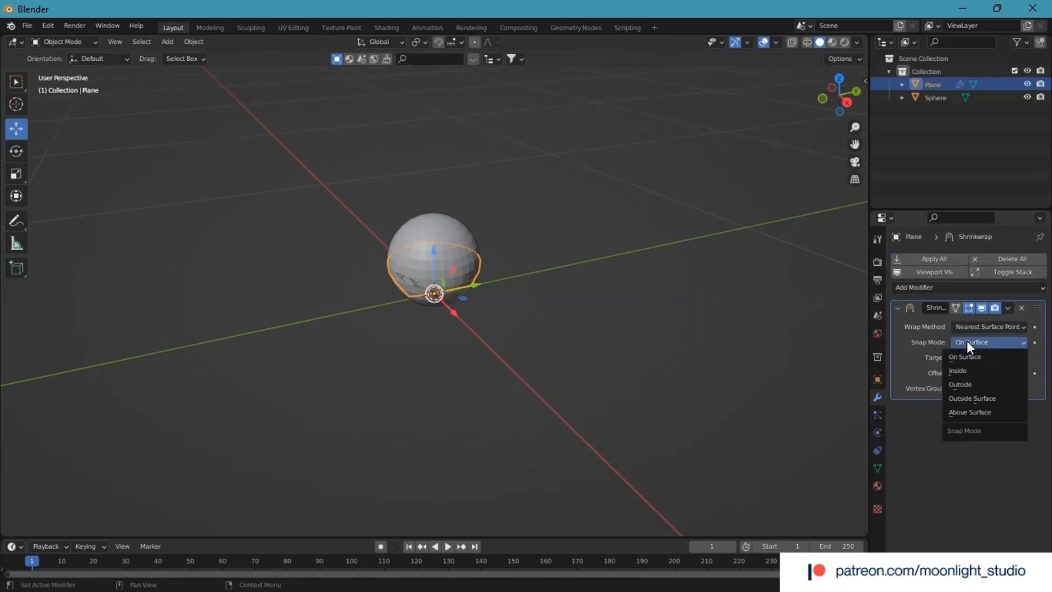
left_click(965, 380)
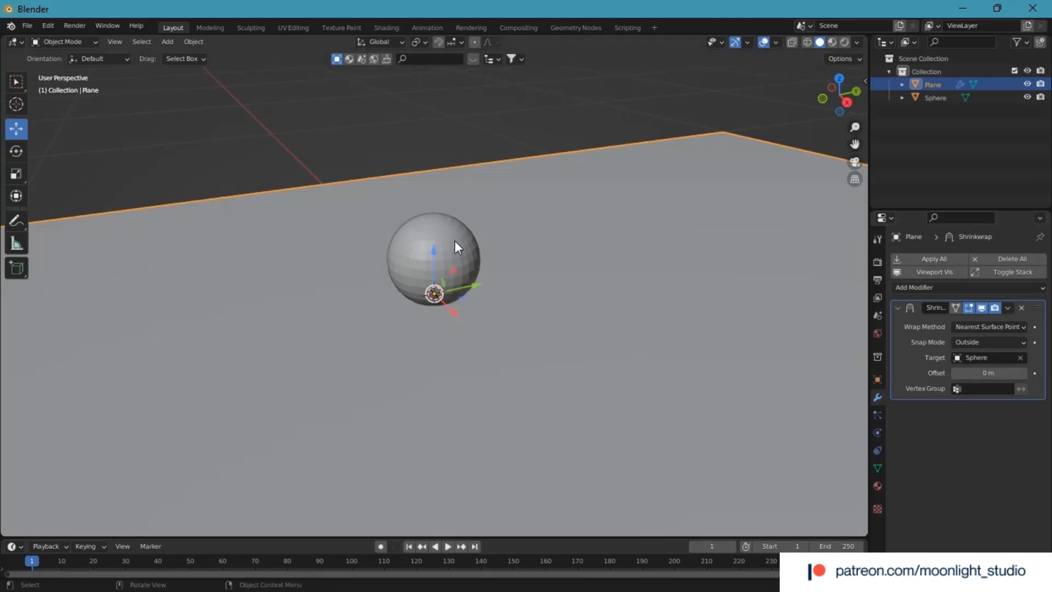
Step: Lower the sphere slightly along Z so its underside dips into the plane
left_click(439, 227)
key("g")
key("z")
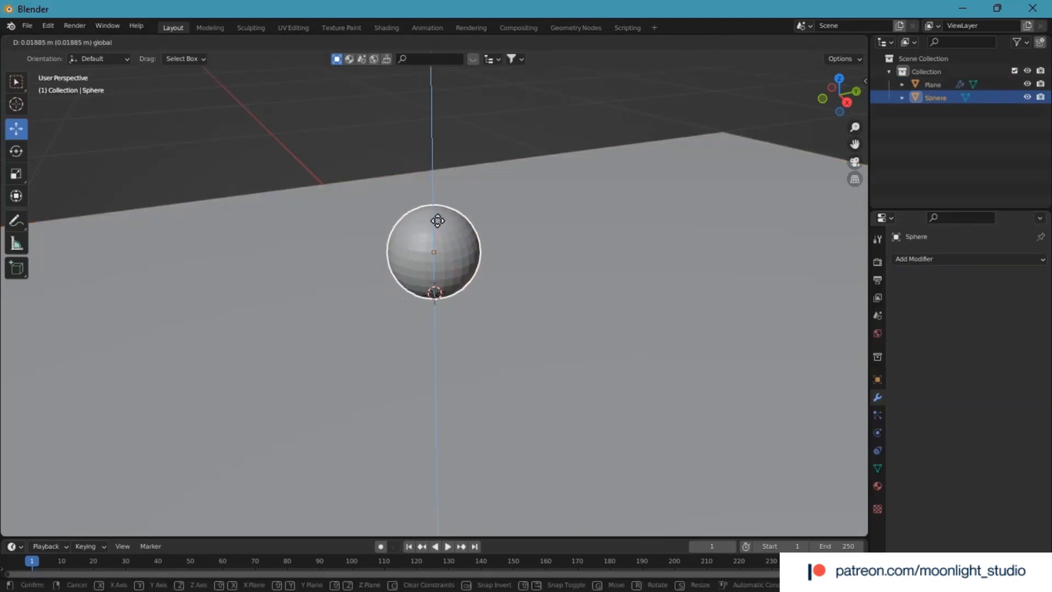
left_click(446, 234)
Step: Set the offset of the plane's Shrinkwrap modifier to about 0.97 m
left_click(544, 285)
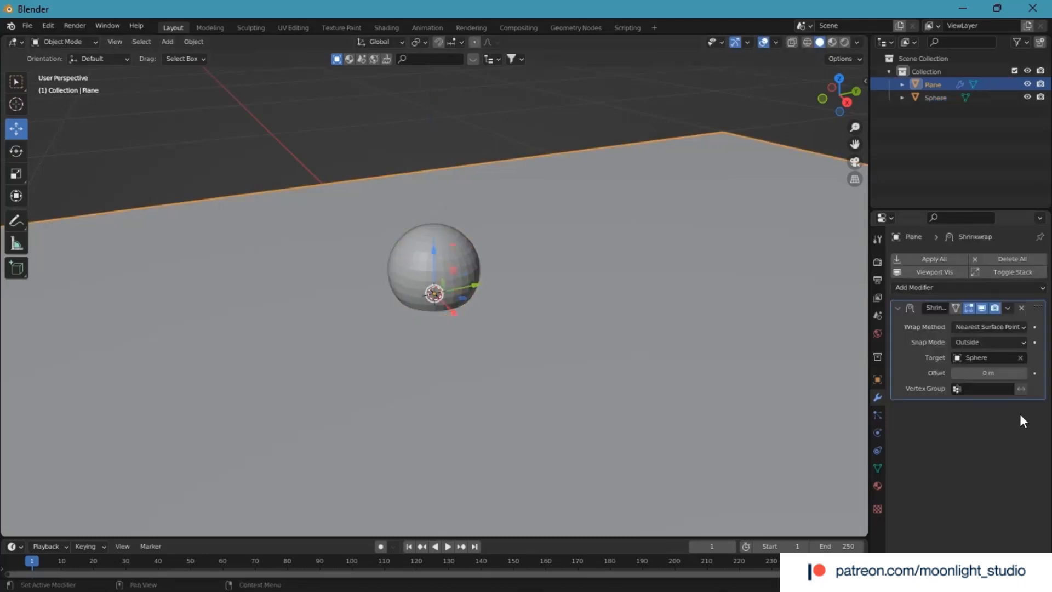
left_click_drag(987, 368, 1025, 369)
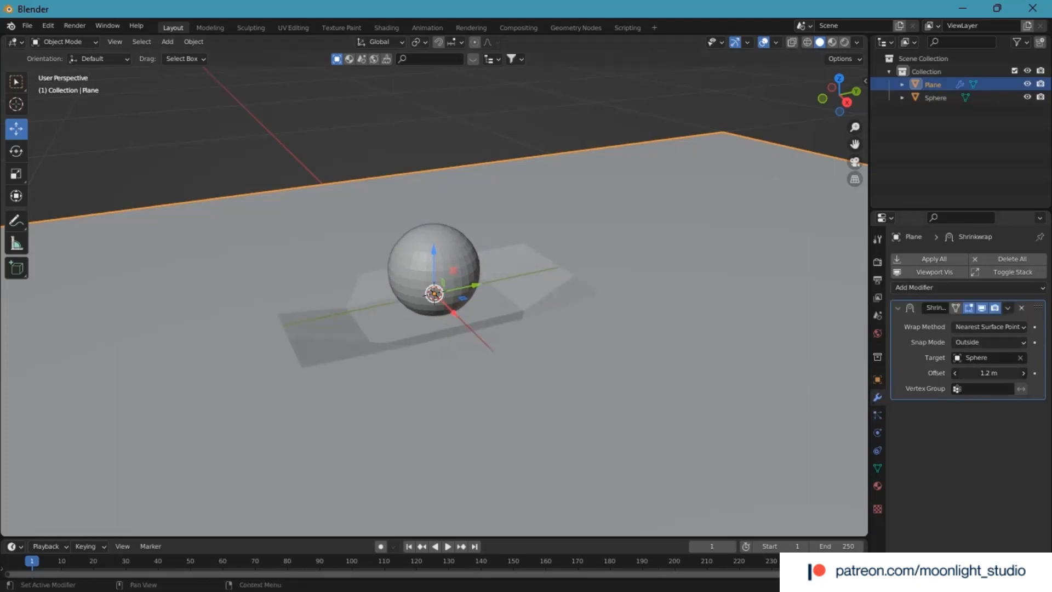
left_click_drag(990, 373, 972, 373)
Step: Move the sphere about 0.037 m along the Y axis
left_click(439, 247)
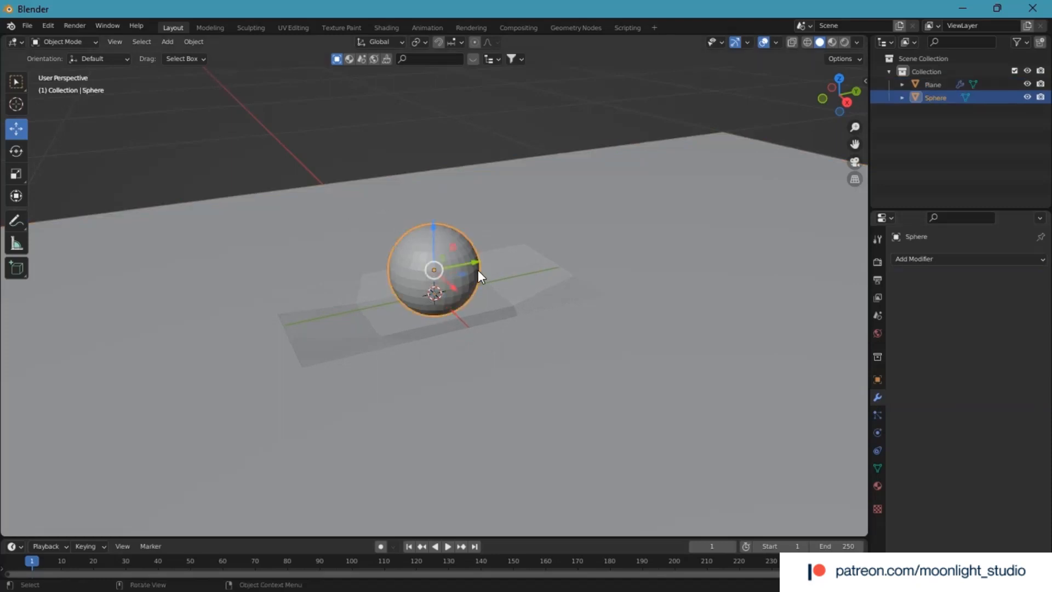
key("g")
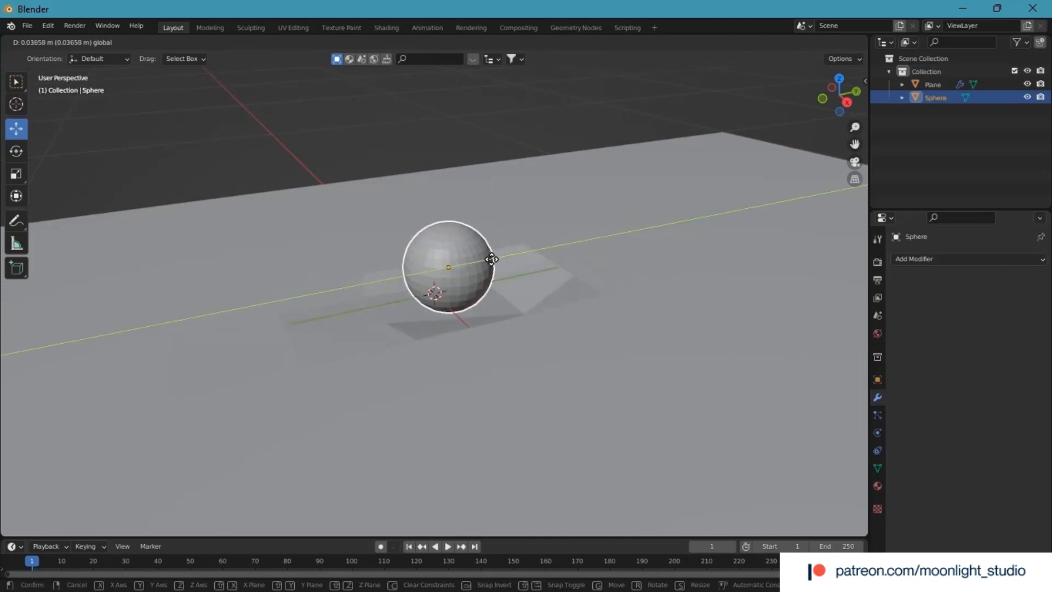
left_click(492, 259)
Step: Add a Subdivision Surface modifier with 2 viewport levels to the plane and shade the plane smooth
left_click(653, 285)
left_click(934, 288)
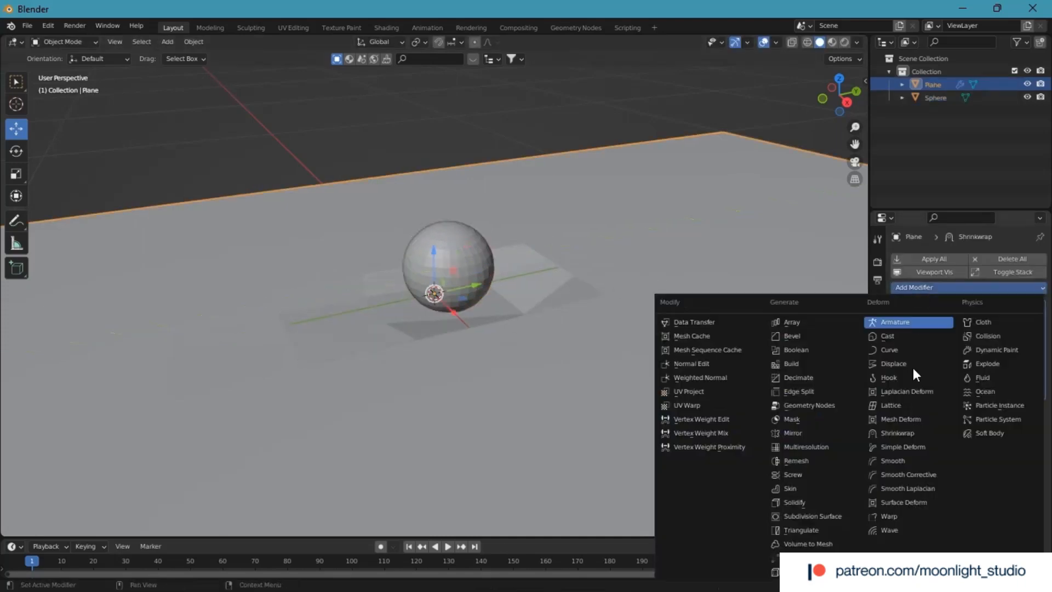
left_click(833, 516)
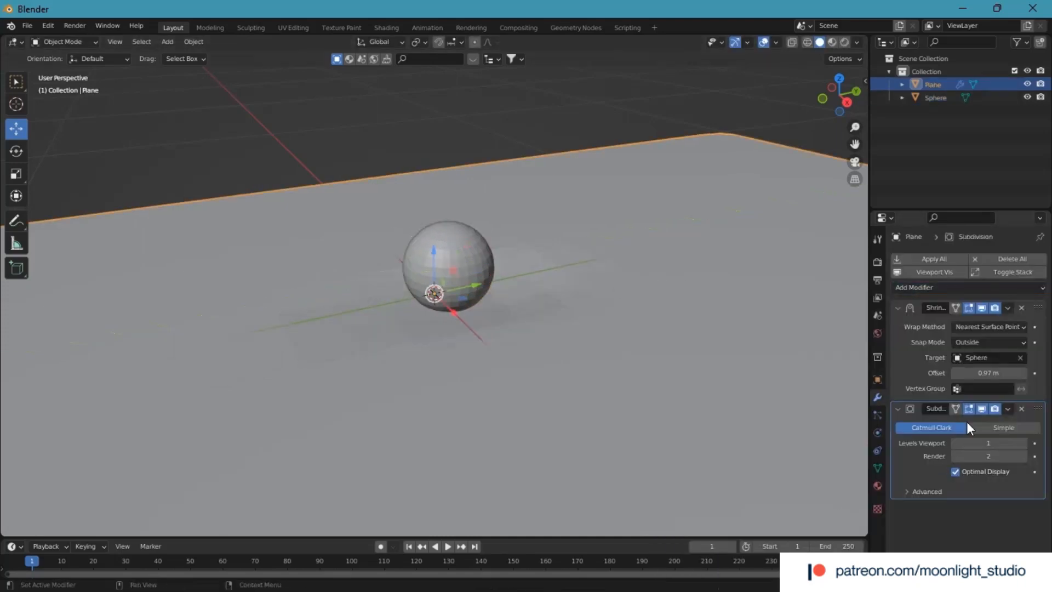
left_click(1021, 443)
right_click(587, 305)
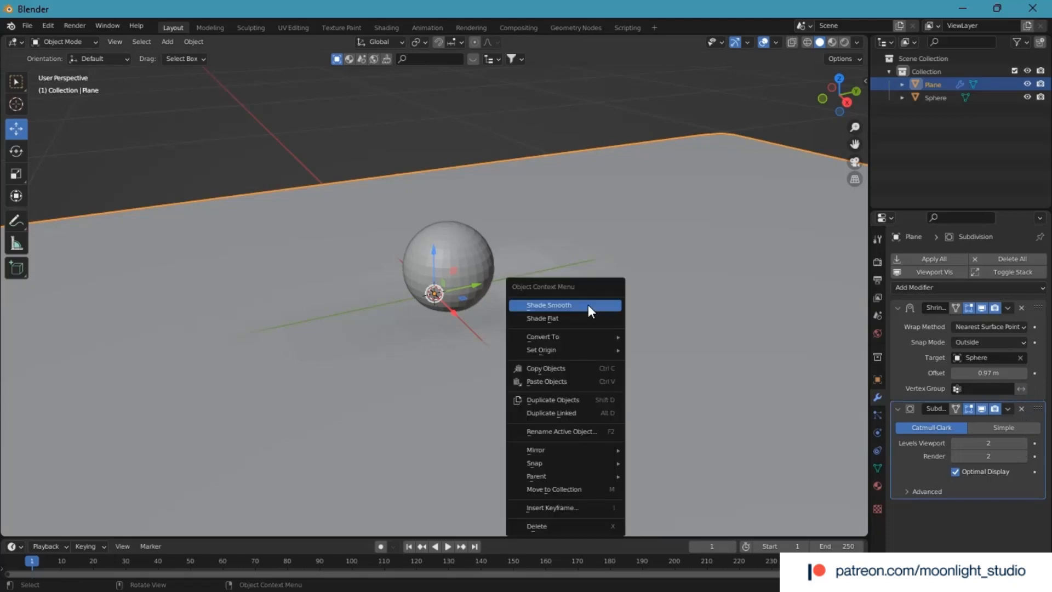
left_click(588, 305)
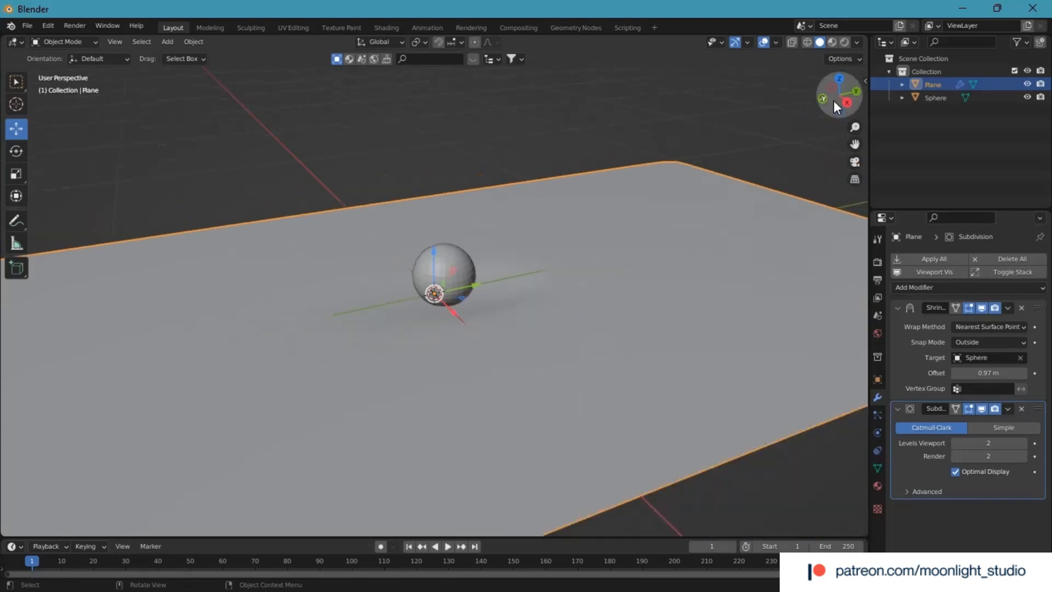
Step: Raise the sphere slightly along Z above the deformed plane
left_click_drag(833, 100, 437, 322)
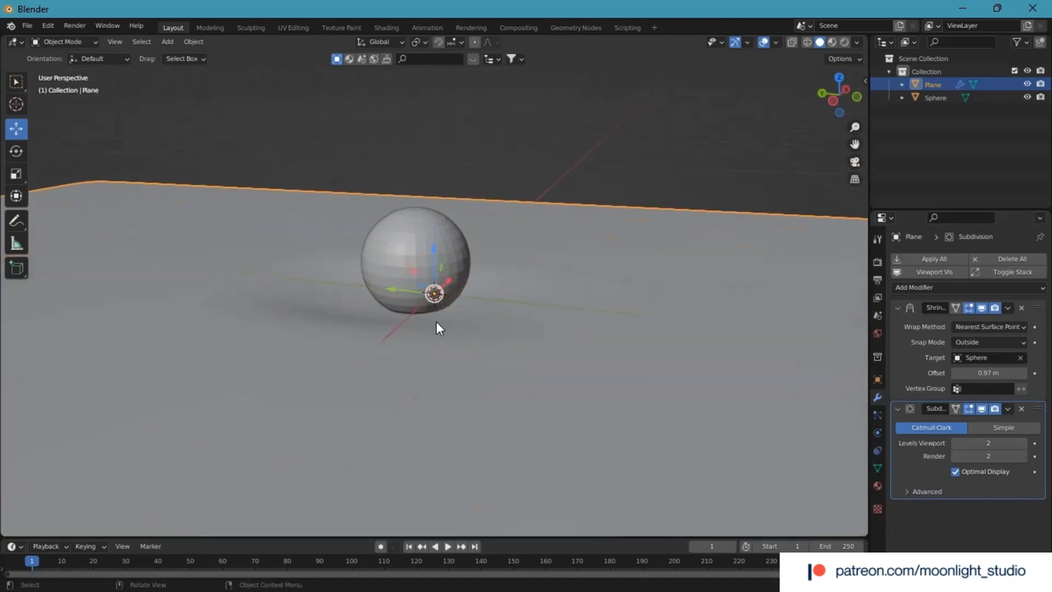
scroll(437, 322, "up", 3)
left_click(438, 232)
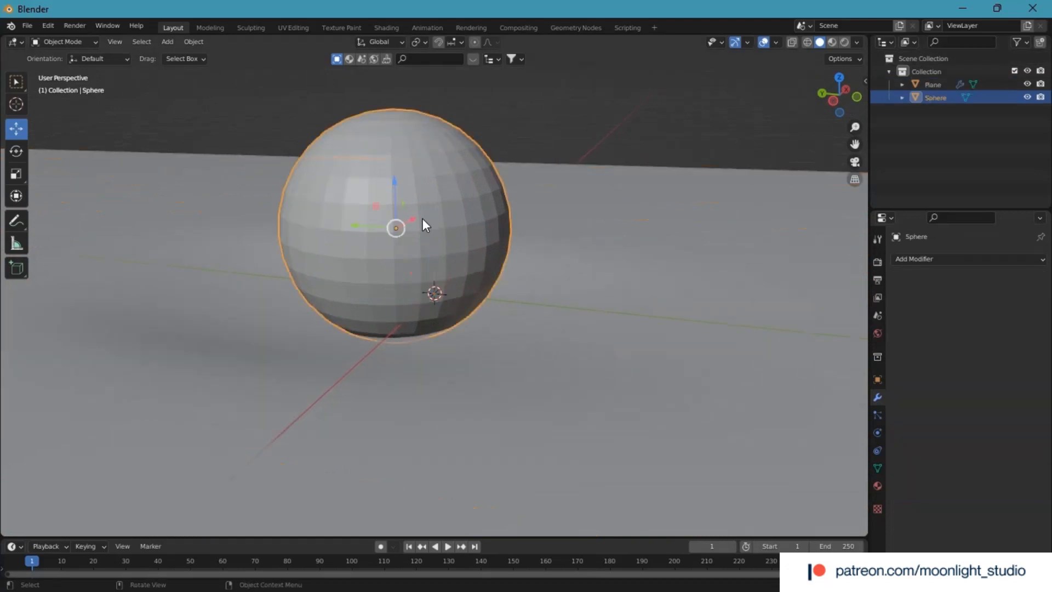
left_click_drag(395, 182, 402, 169)
scroll(557, 292, "down", 2)
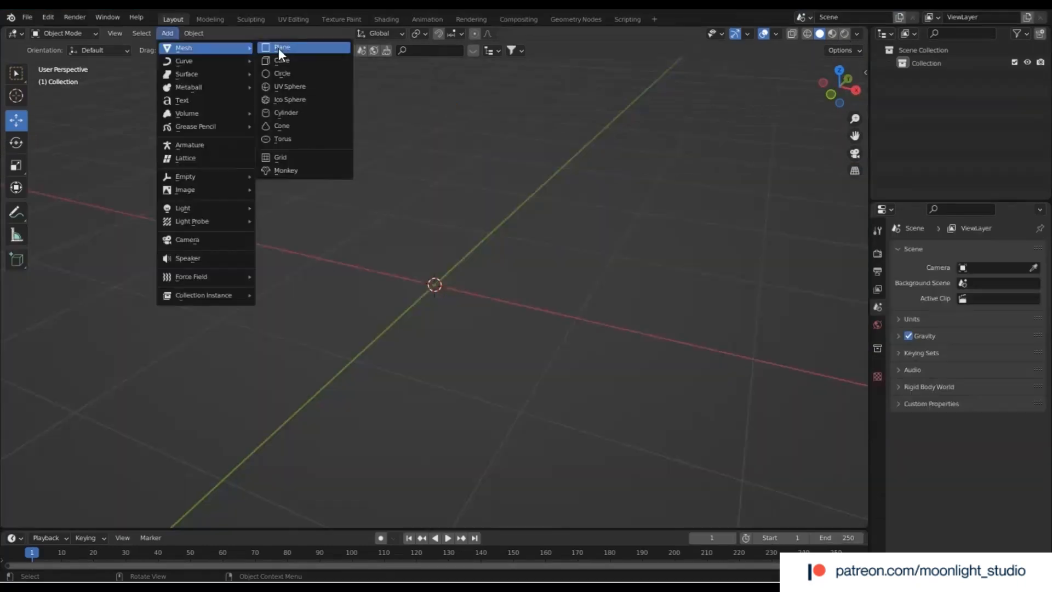
Step: Add a plane to the empty scene and scale it along Y by about 2
left_click(278, 48)
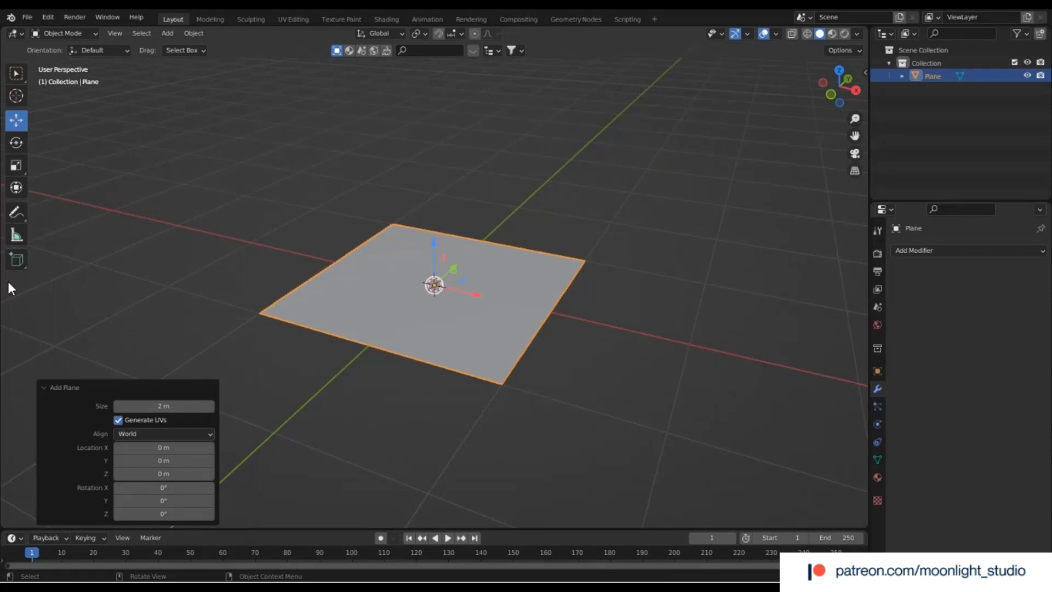
left_click(16, 164)
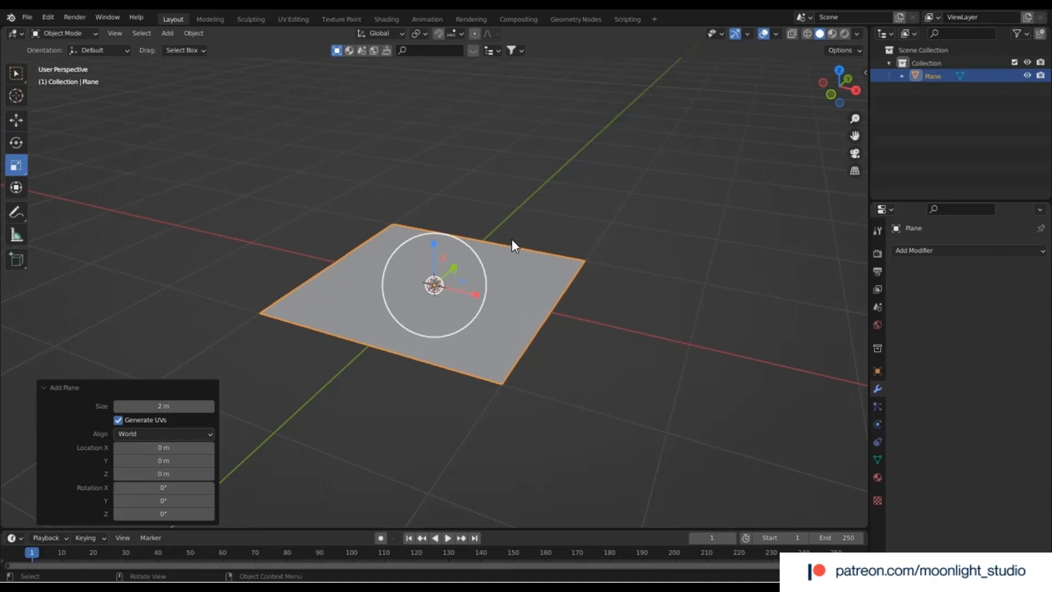
left_click_drag(829, 93, 838, 102)
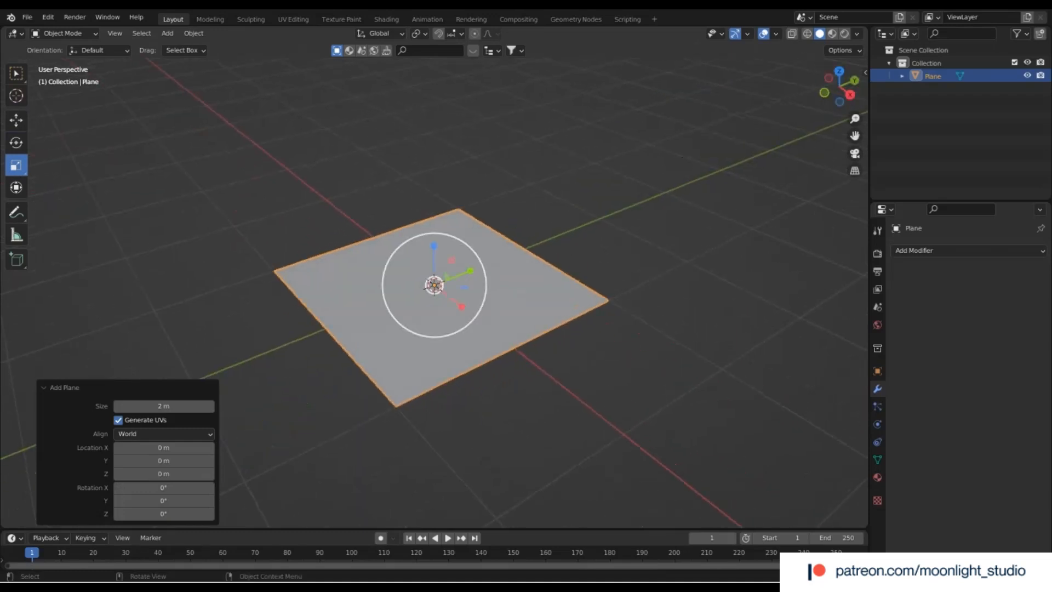
key("s")
key("y")
left_click(512, 258)
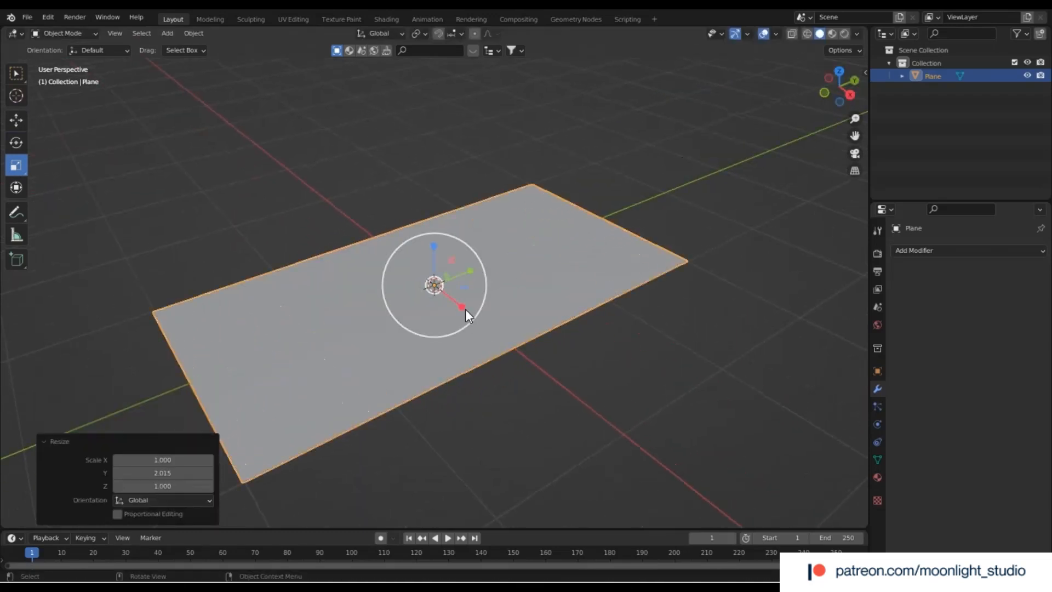
Step: Scale the plane along X by about 2 and along Y again by about 1.48
key("s")
key("x")
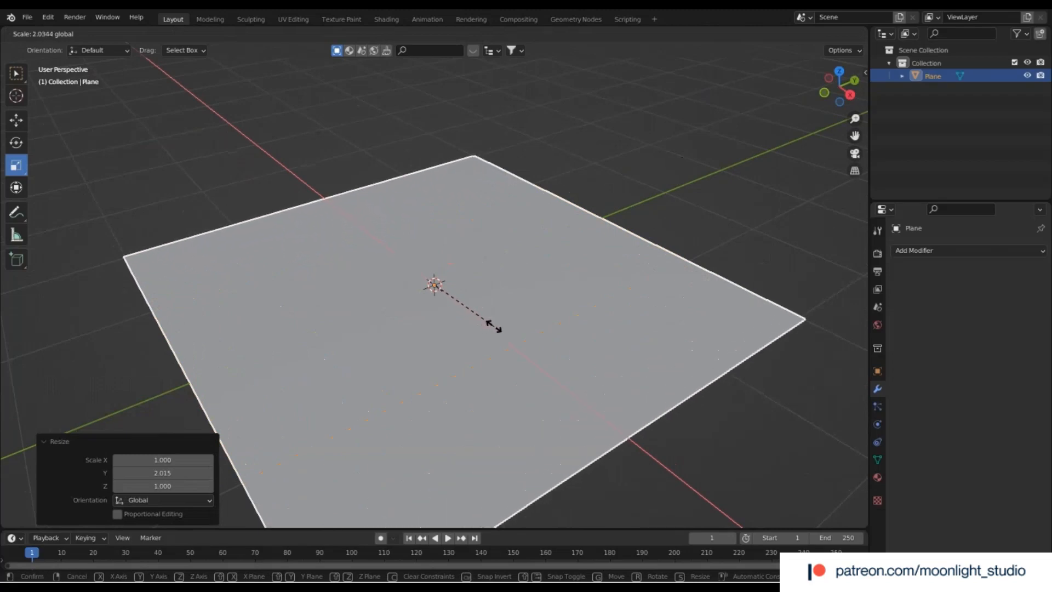
left_click(492, 325)
key("s")
key("y")
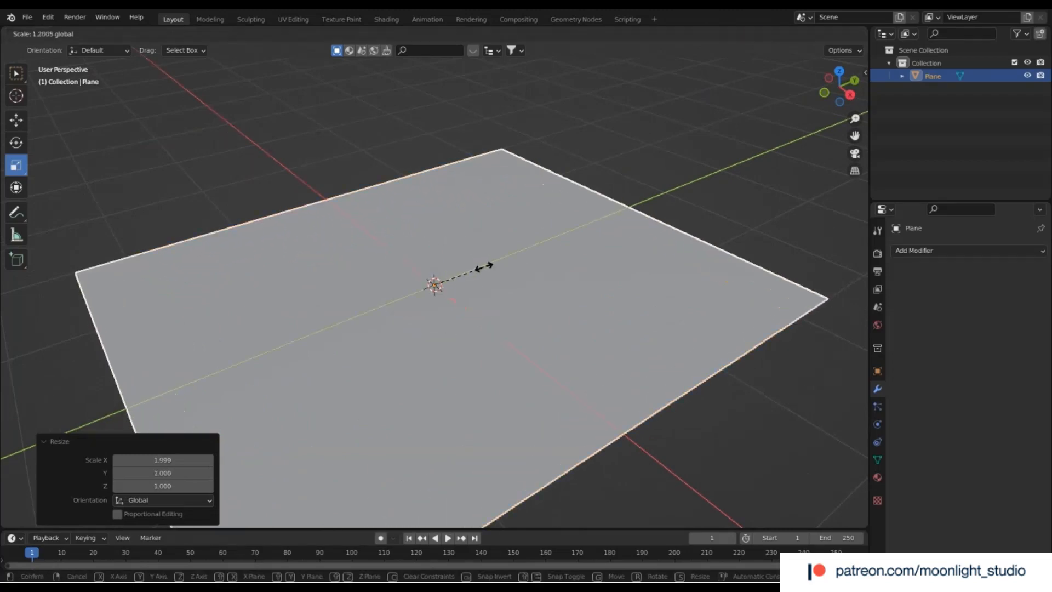
left_click(495, 263)
scroll(508, 290, "down", 4)
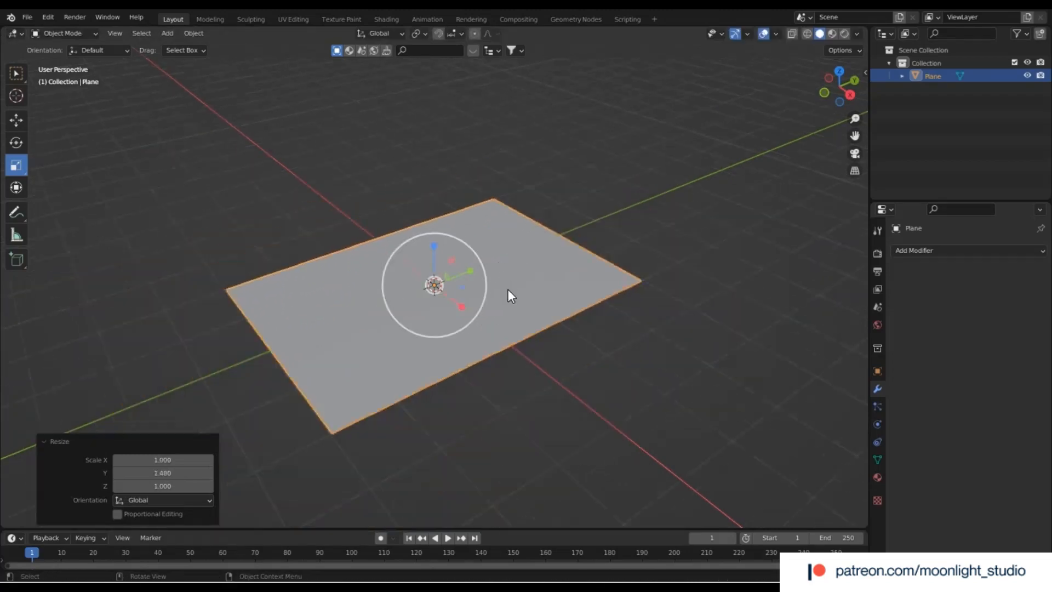
scroll(465, 317, "up", 2)
left_click(49, 17)
left_click(38, 44)
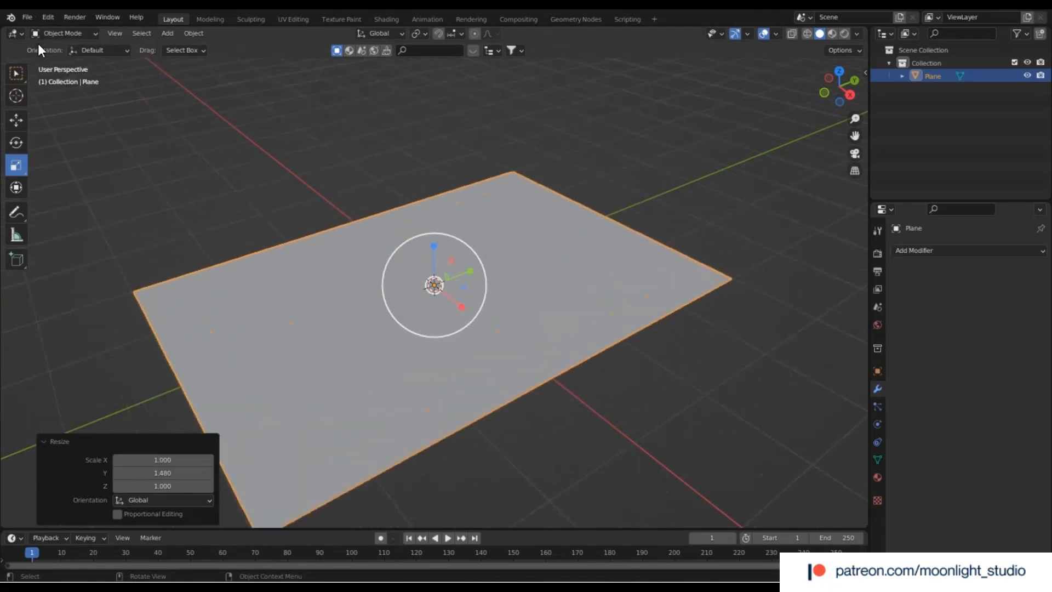
Step: Subdivide the whole plane in Edit Mode with 16 cuts
left_click(48, 34)
left_click(55, 61)
right_click(426, 307)
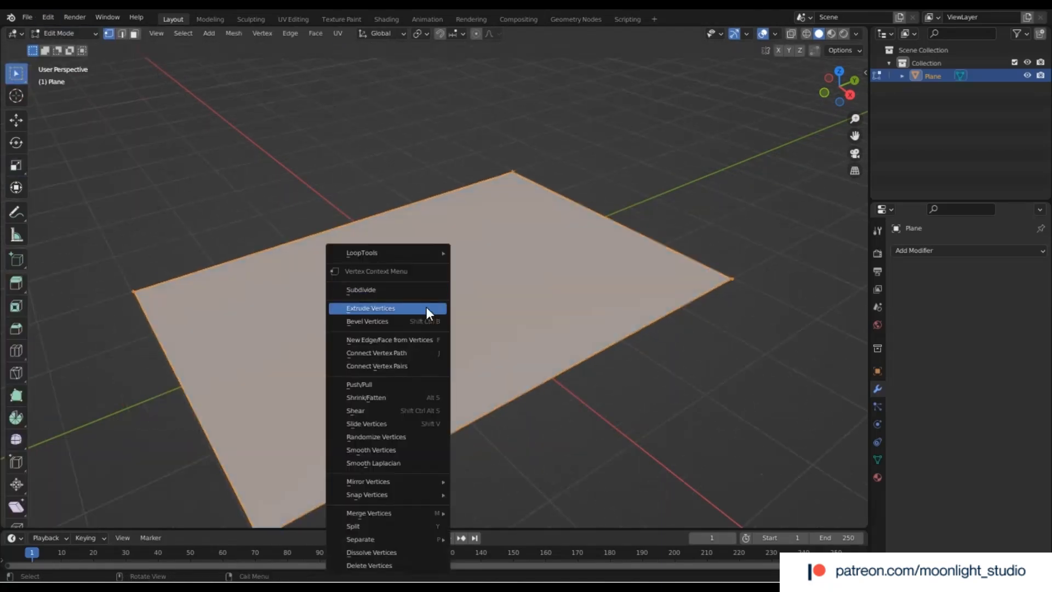
left_click(403, 289)
left_click(152, 432)
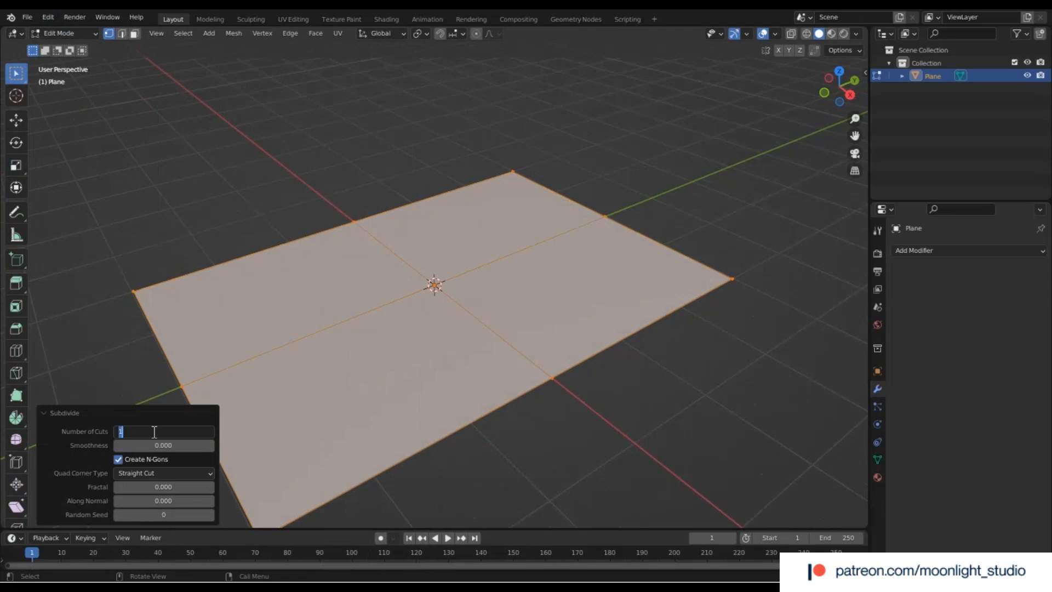
type("16")
key("Return")
Step: Raise the plane's number of subdivision cuts to 20 and finally to 24
left_click(154, 432)
type("20")
key("Return")
left_click(154, 431)
type("24")
key("Return")
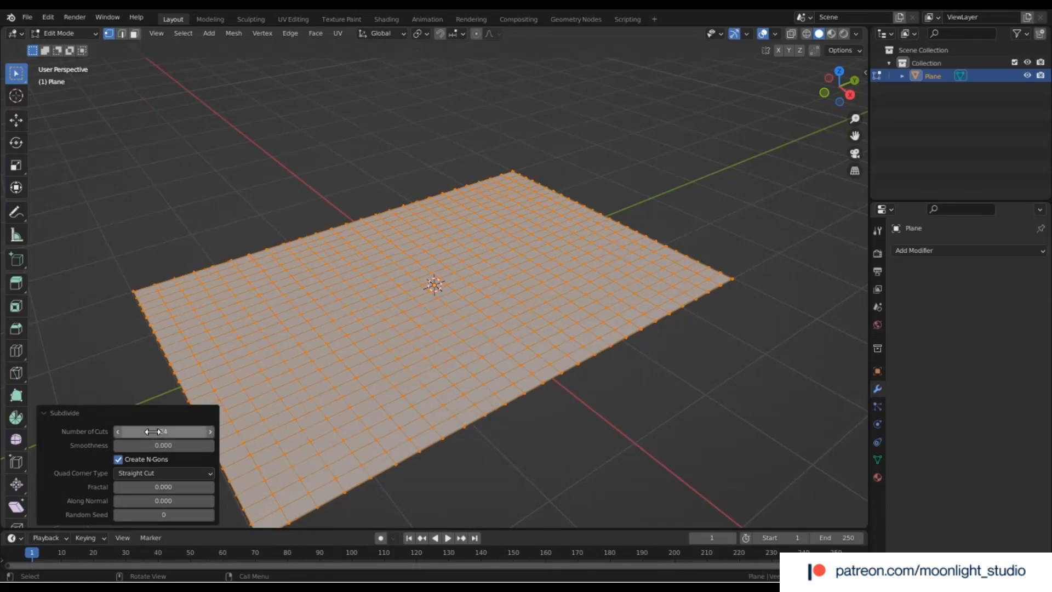
Step: Return to Object Mode and shade the plane smooth
left_click(70, 32)
left_click(74, 47)
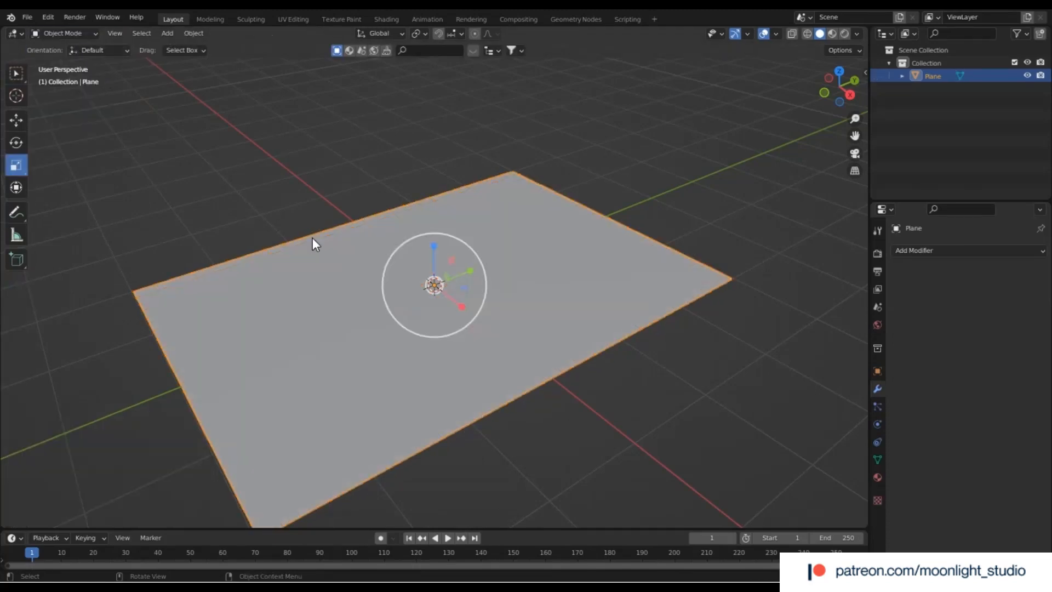
right_click(354, 281)
left_click(354, 281)
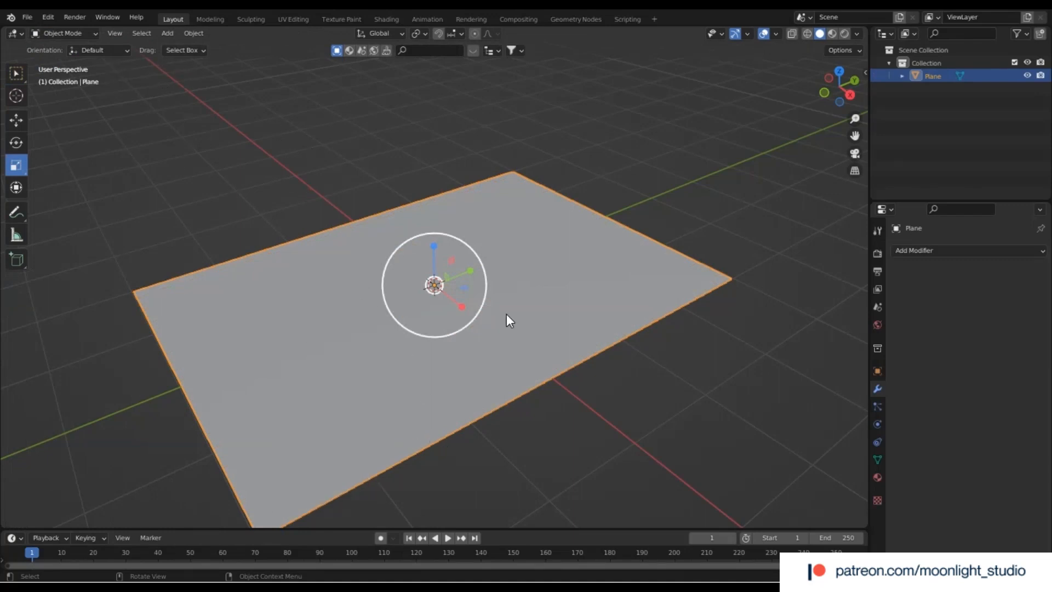
left_click(926, 252)
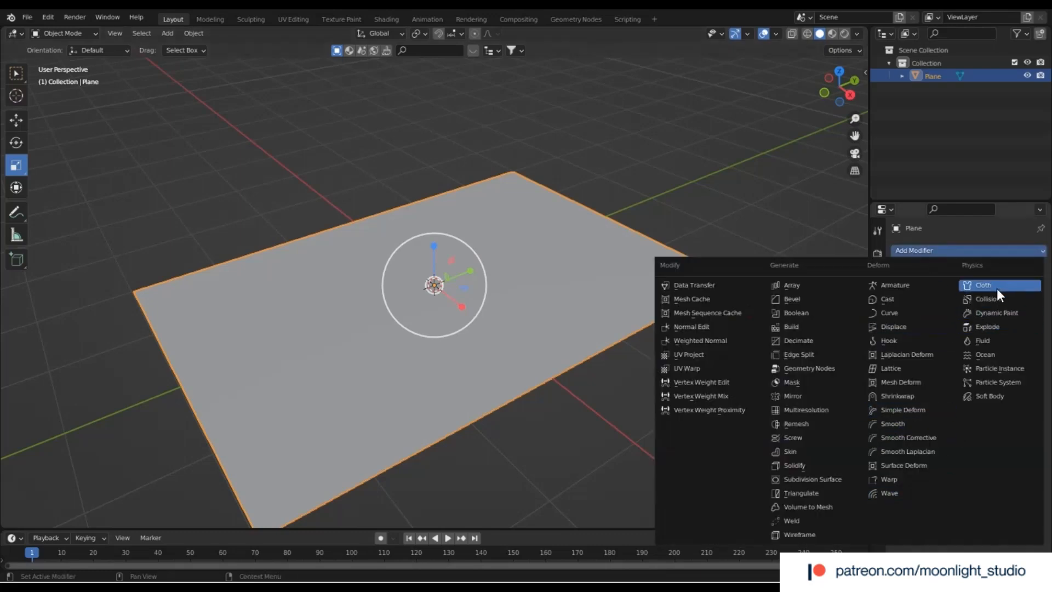
left_click(912, 324)
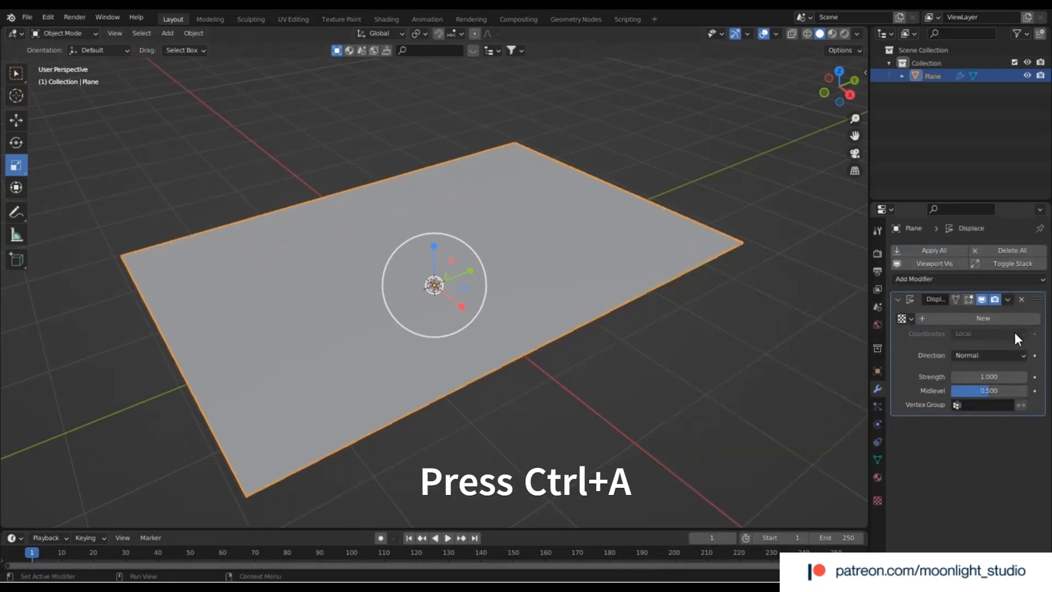
key("ctrl+a")
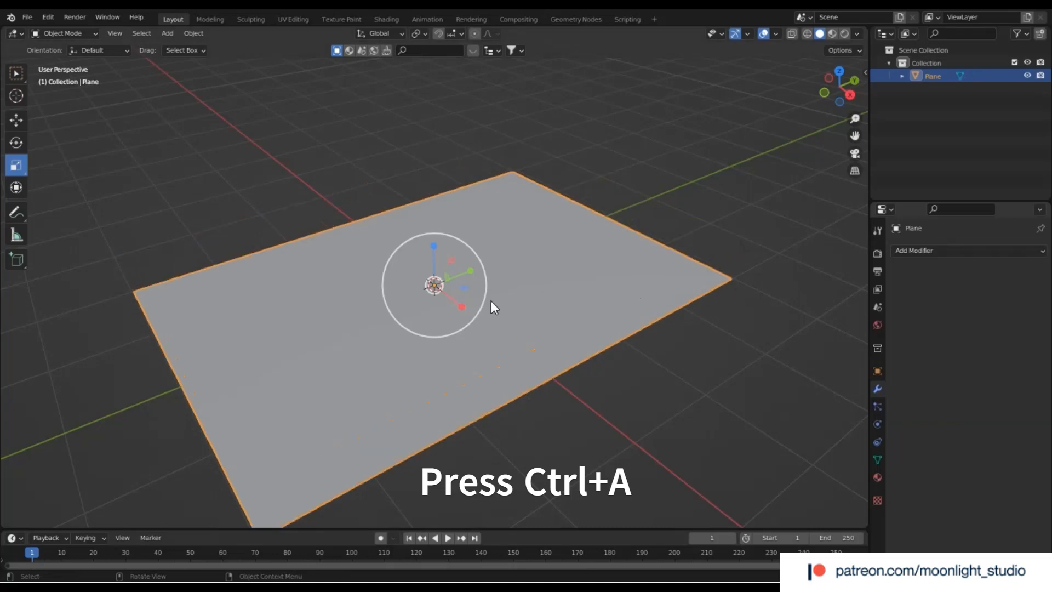
Step: Apply the plane's scale and add a Displace modifier to it
key("ctrl+a")
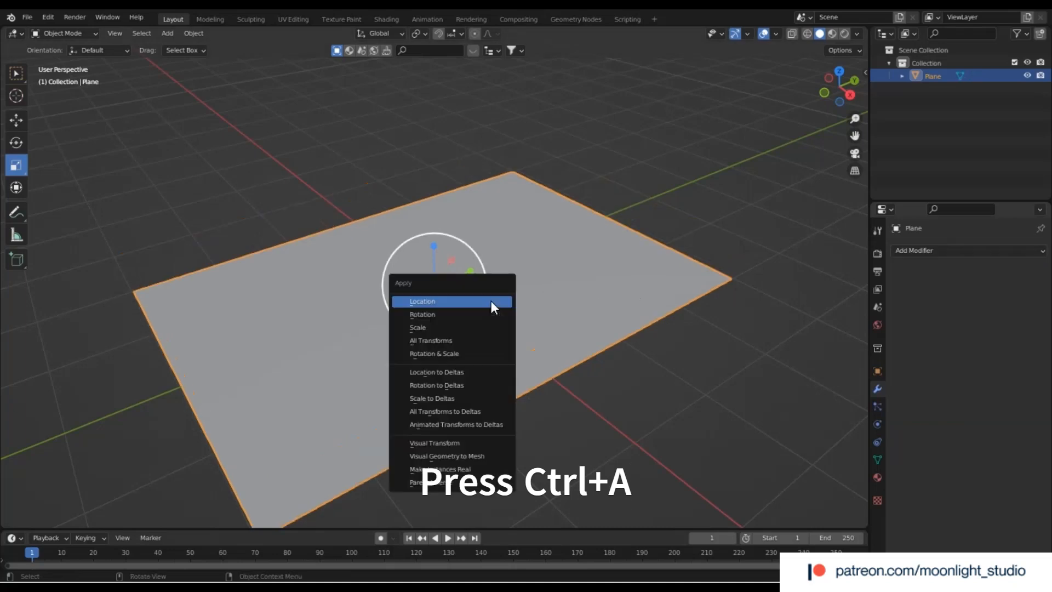
left_click(482, 329)
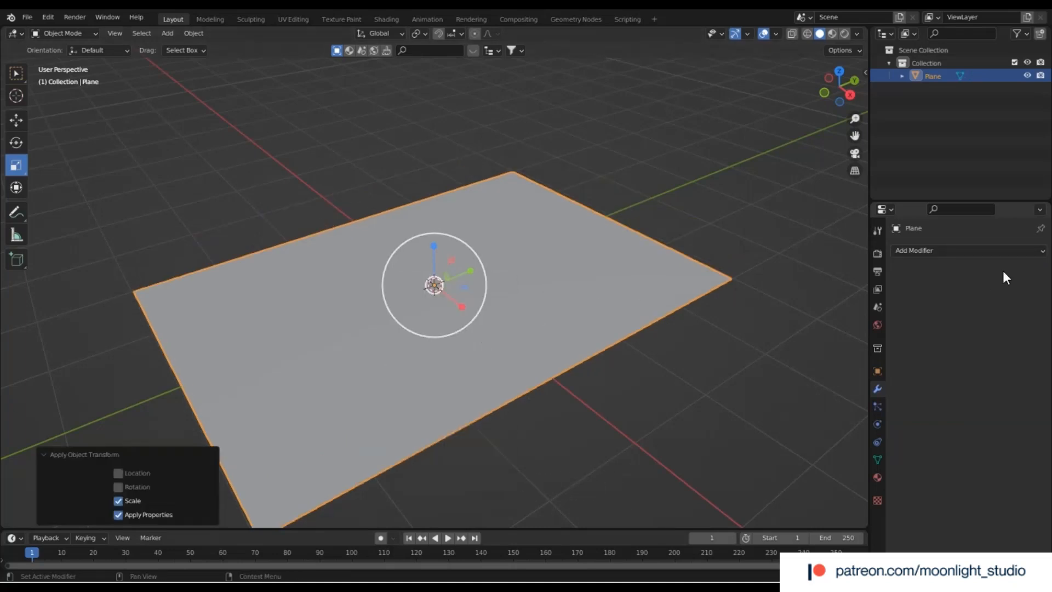
left_click(1011, 251)
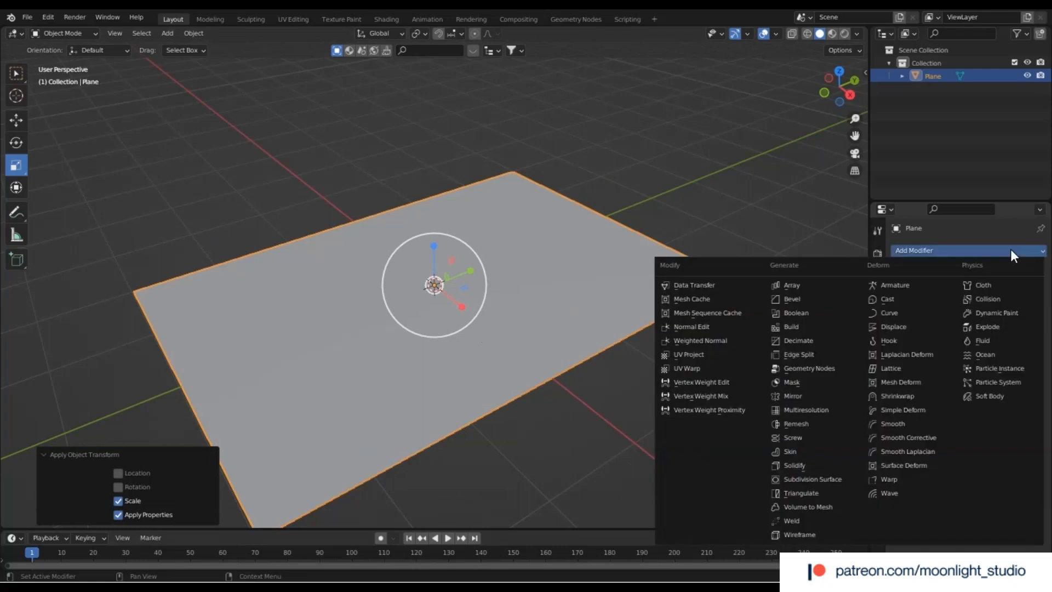
left_click(896, 326)
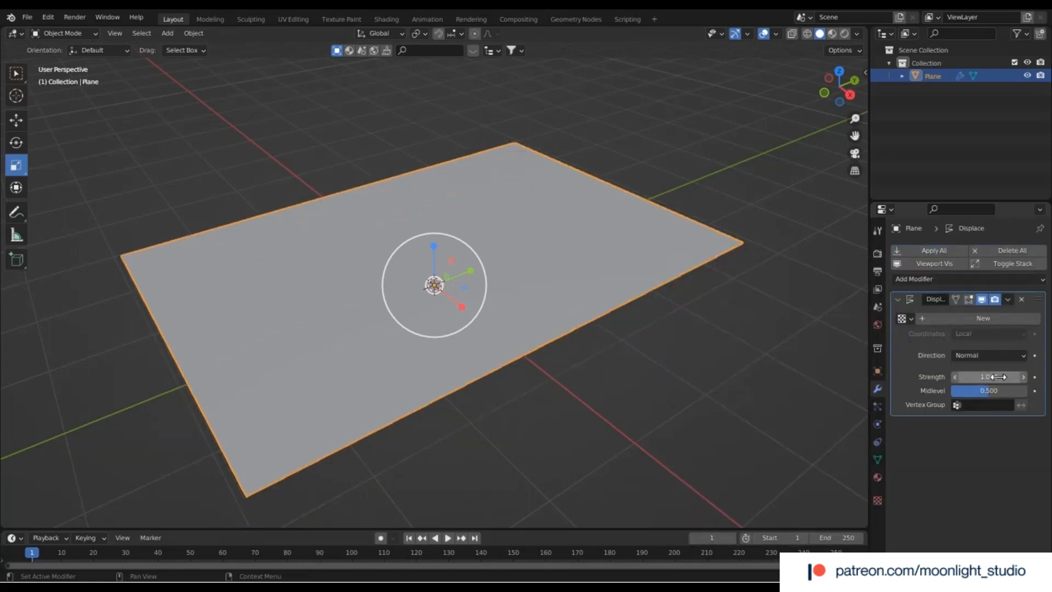
Step: Try a Displace midlevel of about 0.3, and restore it to 0.5
left_click_drag(989, 391, 972, 391)
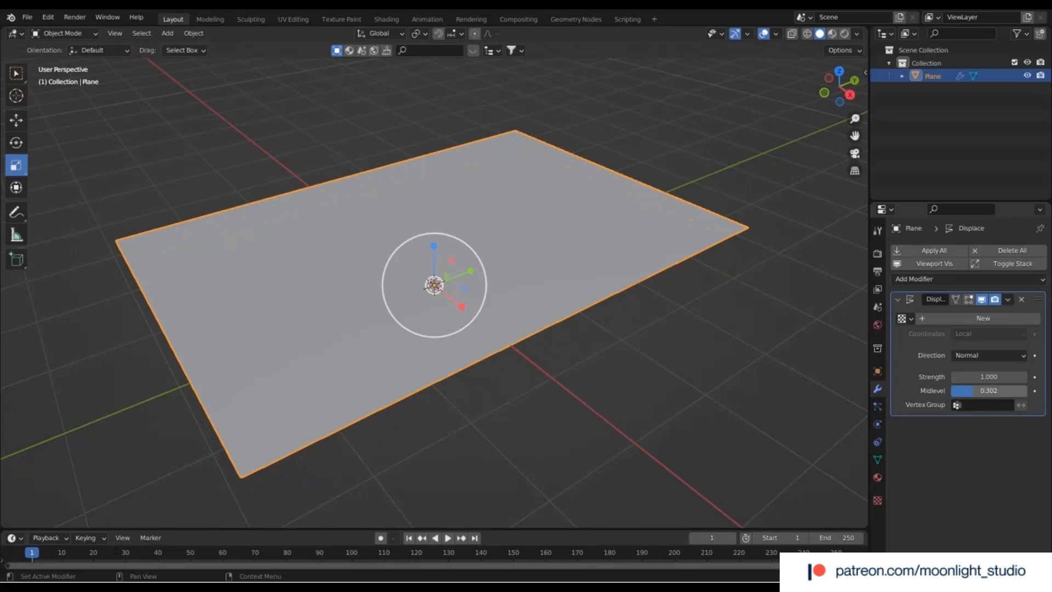
left_click(990, 391)
type("0.5")
key("Return")
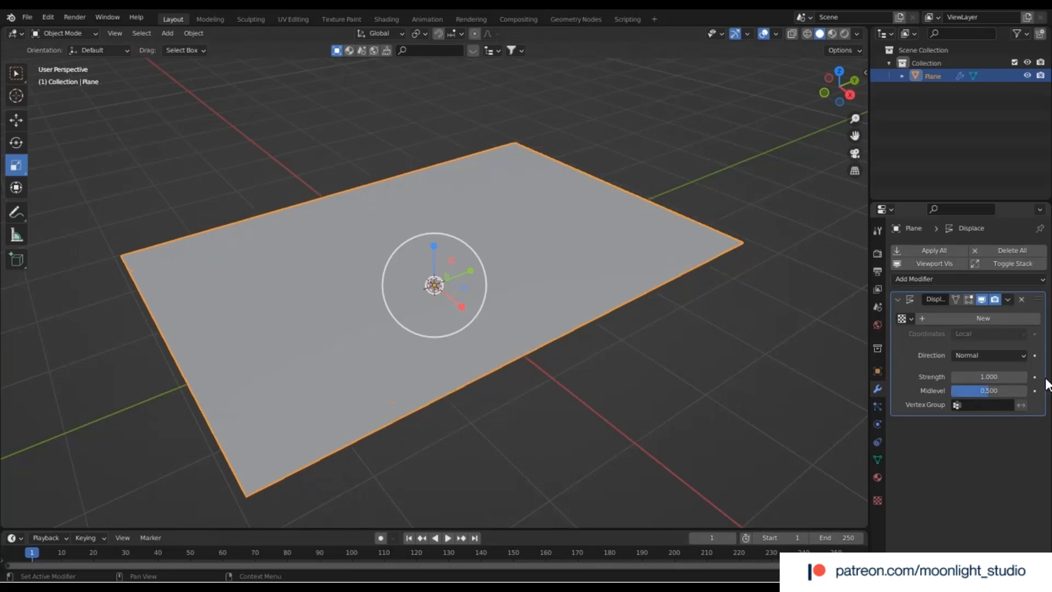
Step: Create a new texture for the Displace modifier and set its type to Wood
left_click(1020, 322)
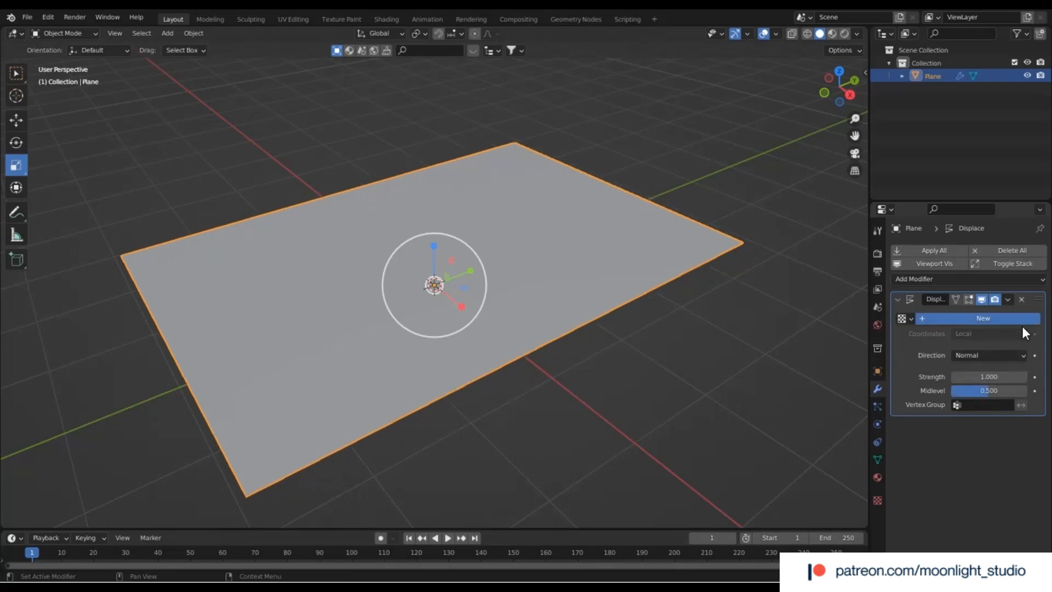
left_click(1034, 319)
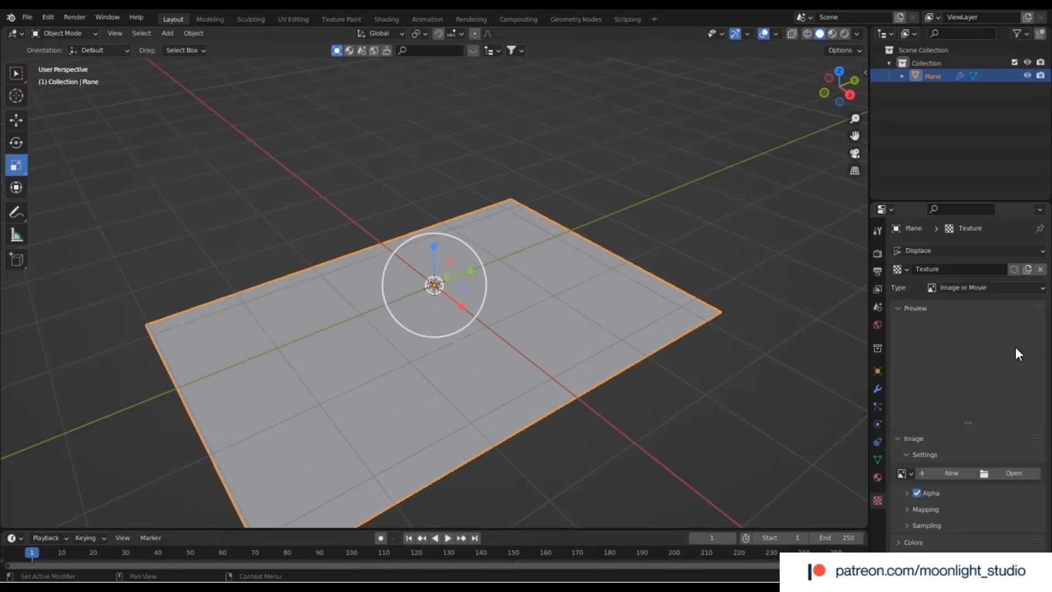
left_click(981, 289)
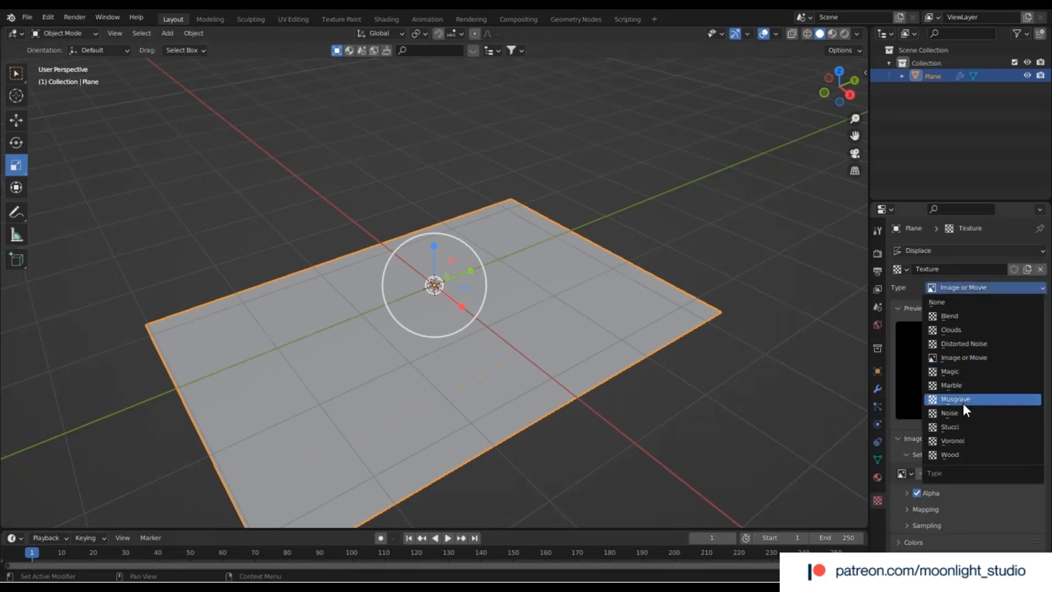
left_click(959, 451)
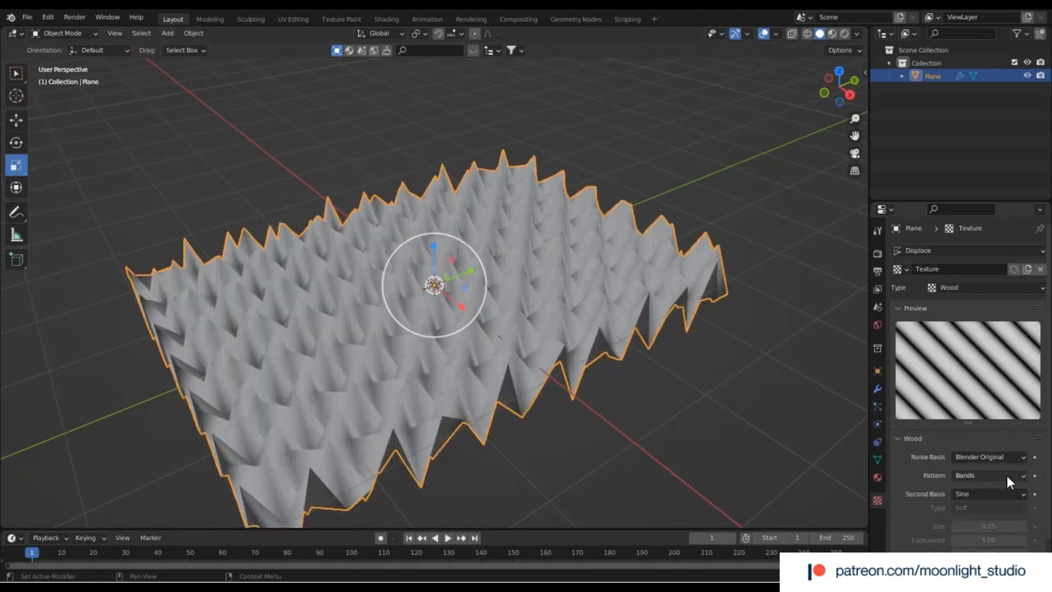
Step: Set the Wood texture to the Band Noise pattern and Hard type, with size 0.34 and turbulence 6.10
left_click(1005, 456)
left_click(976, 475)
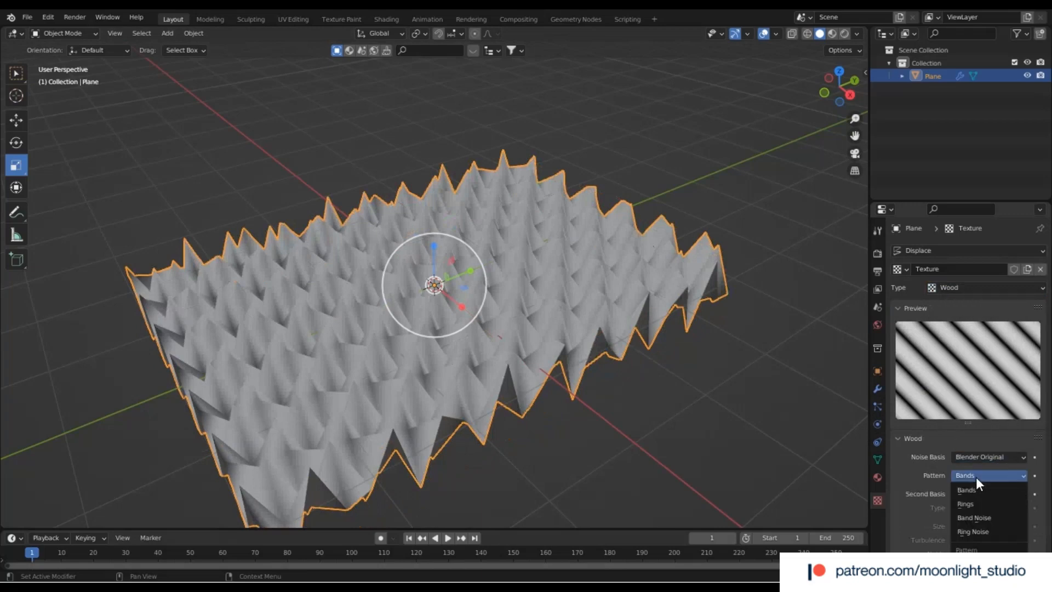
left_click(984, 512)
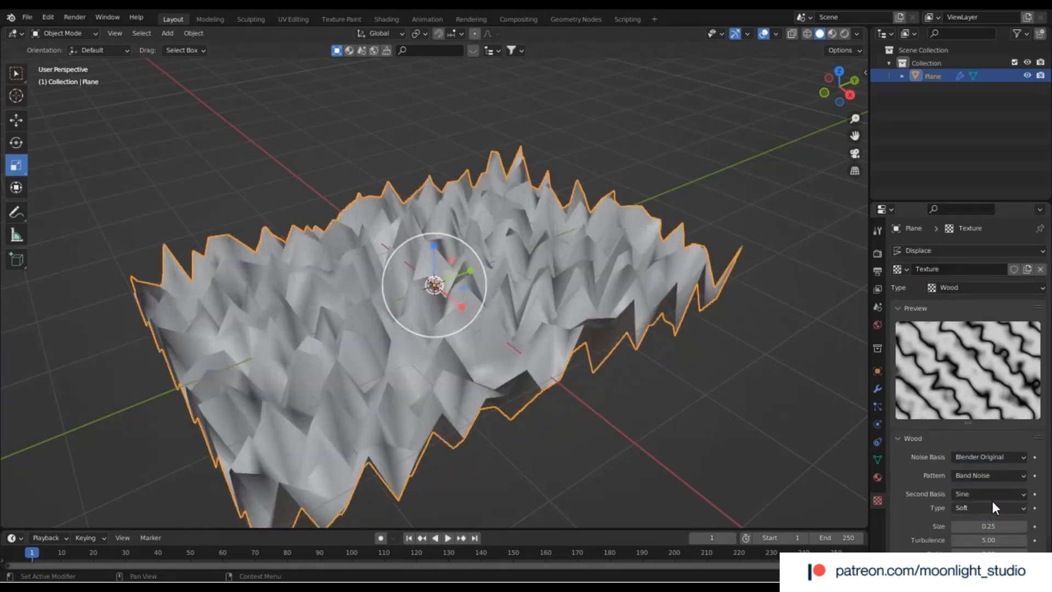
left_click(982, 507)
left_click(981, 534)
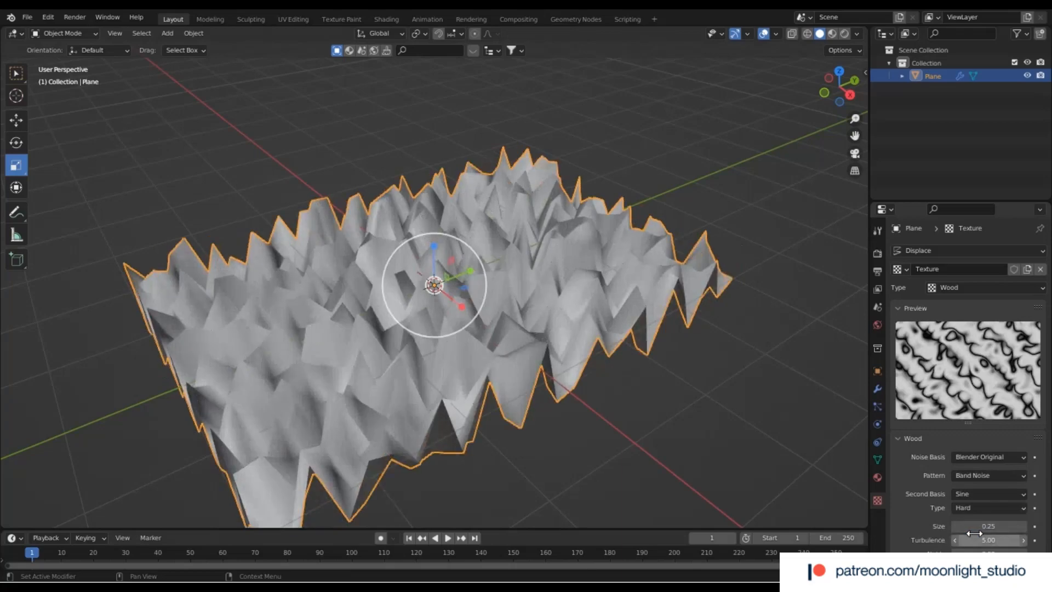
mouse_move(1001, 527)
left_mouse_down()
mouse_move(1026, 536)
mouse_move(998, 536)
left_mouse_up()
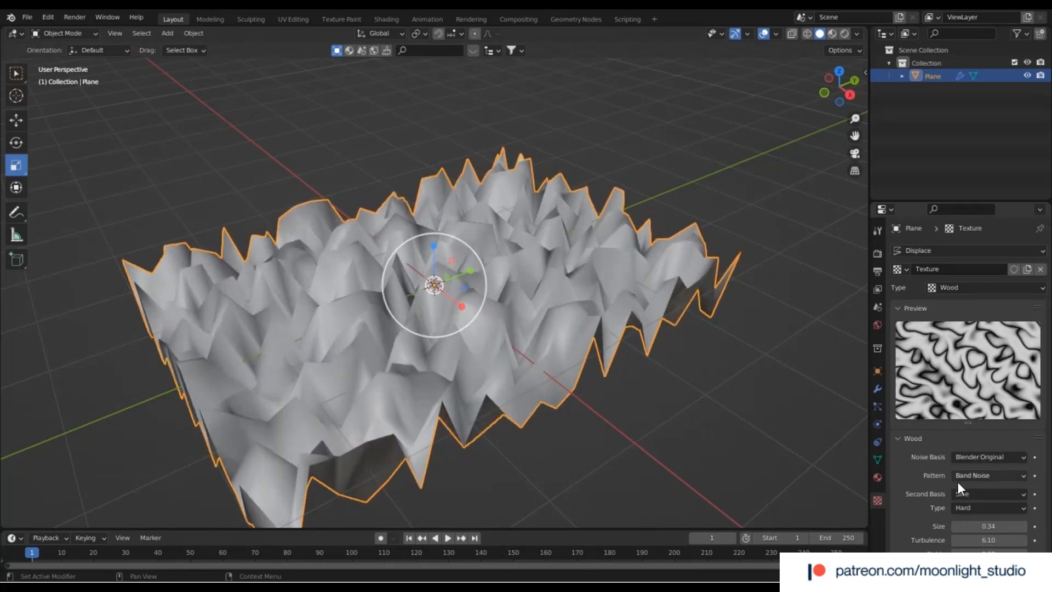
Step: Try Saw and Tri as the Wood texture's second basis, and switch it back to Sine
scroll(958, 482, "down", 2)
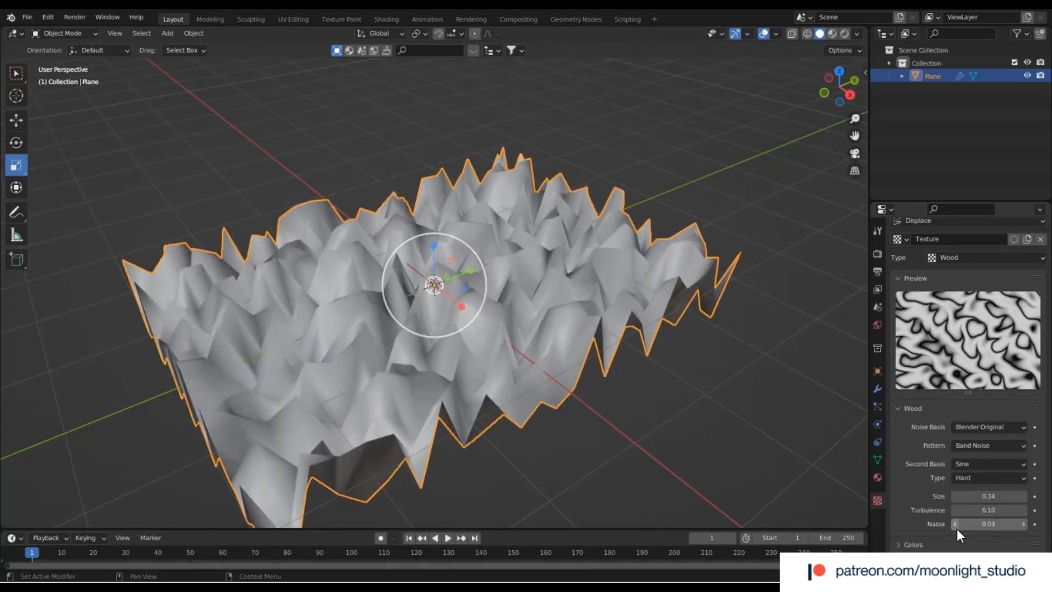
left_click(987, 459)
left_click(970, 489)
left_click(975, 463)
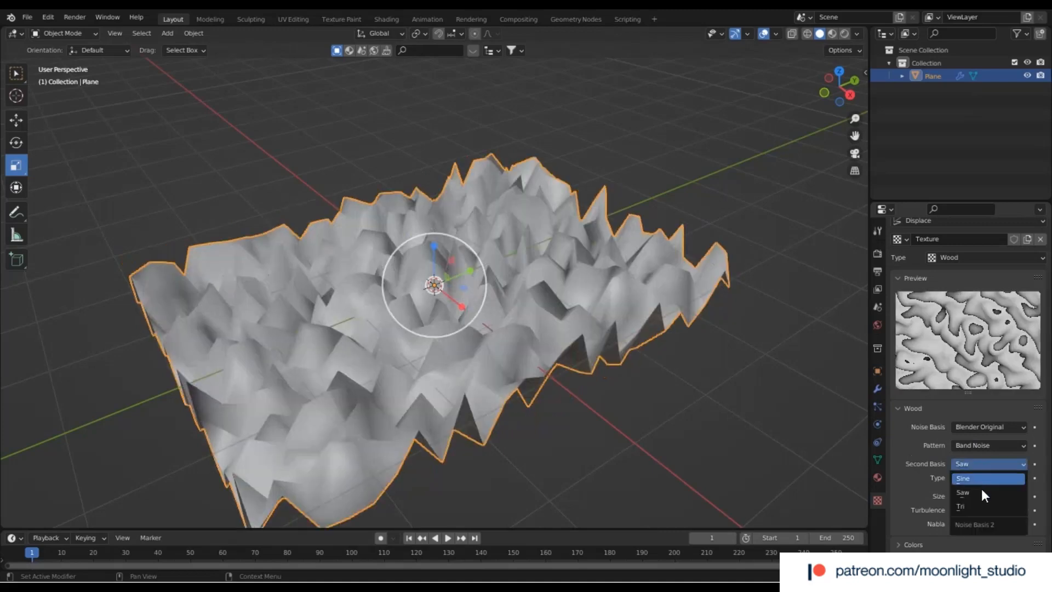
left_click(979, 498)
left_click(975, 463)
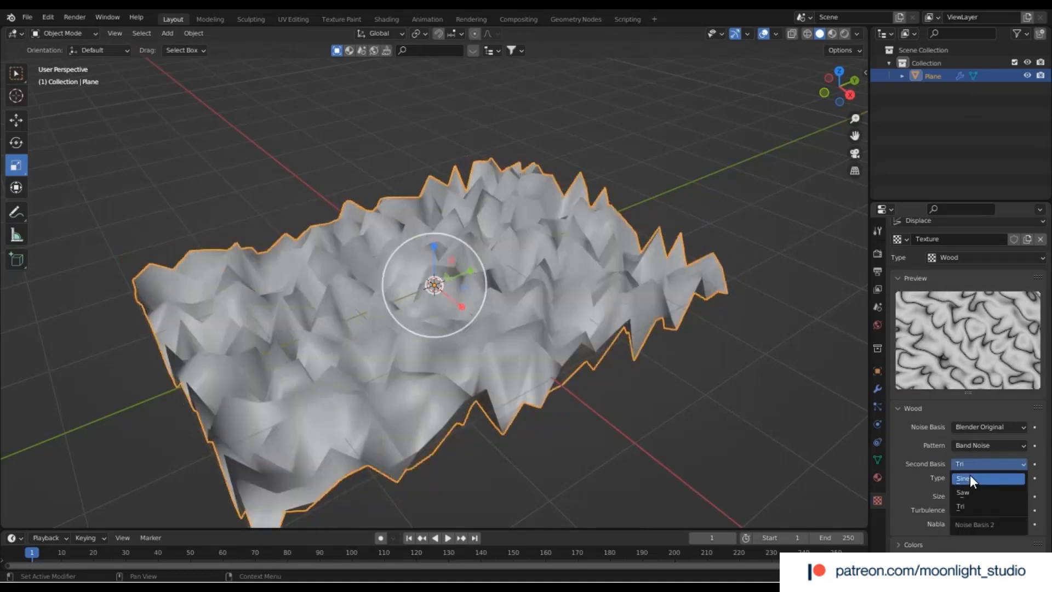
left_click(970, 474)
Step: Lower the Displace modifier's strength to 0.3 and inspect the softened terrain up close
left_click(878, 389)
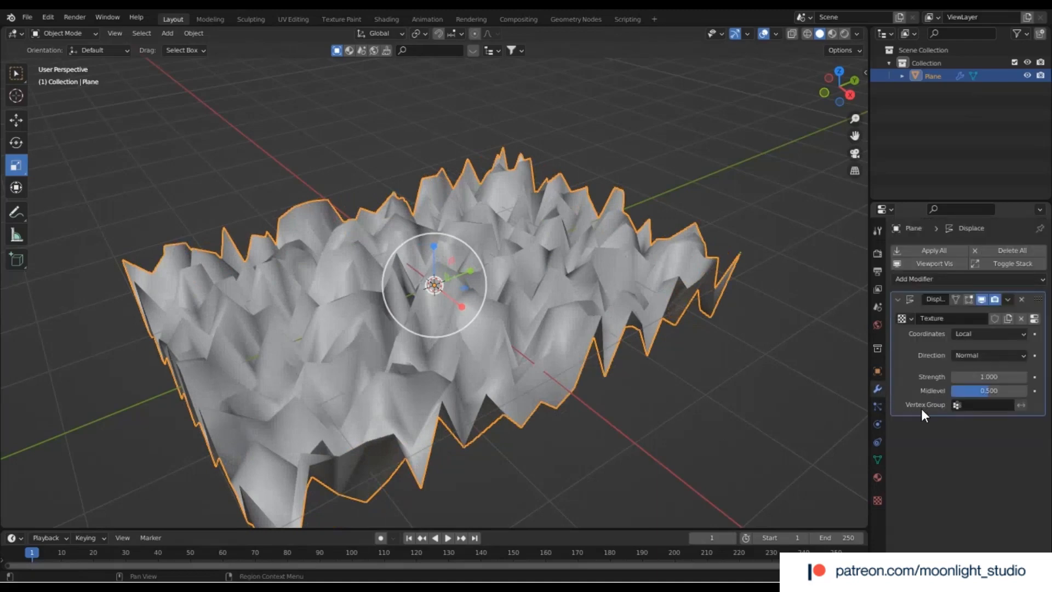
left_click_drag(989, 376, 943, 377)
scroll(538, 399, "up", 5)
scroll(538, 399, "down", 2)
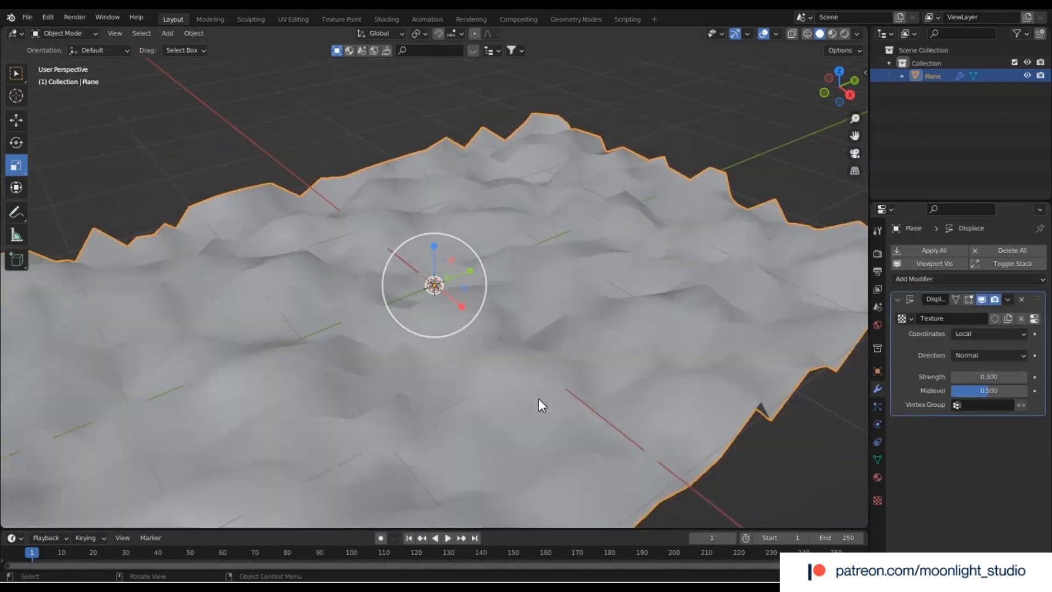
Step: Set the Wood texture's size to 0.23, turbulence to 13.40 and second basis to Saw
left_click(1034, 318)
scroll(962, 466, "down", 2)
left_click(958, 499)
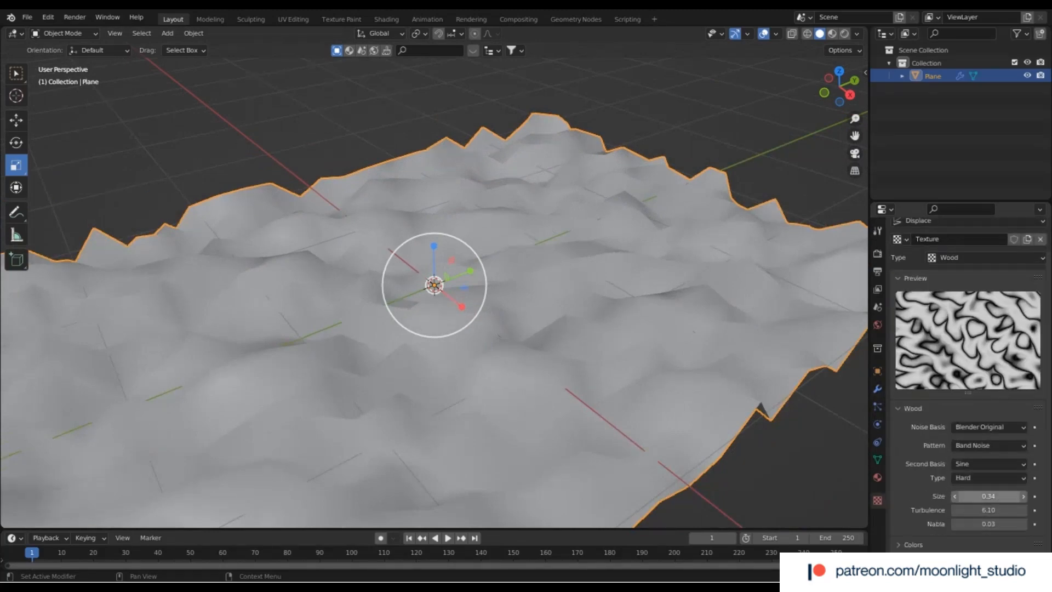
left_click_drag(958, 496, 1022, 510)
left_click(971, 464)
left_click(972, 485)
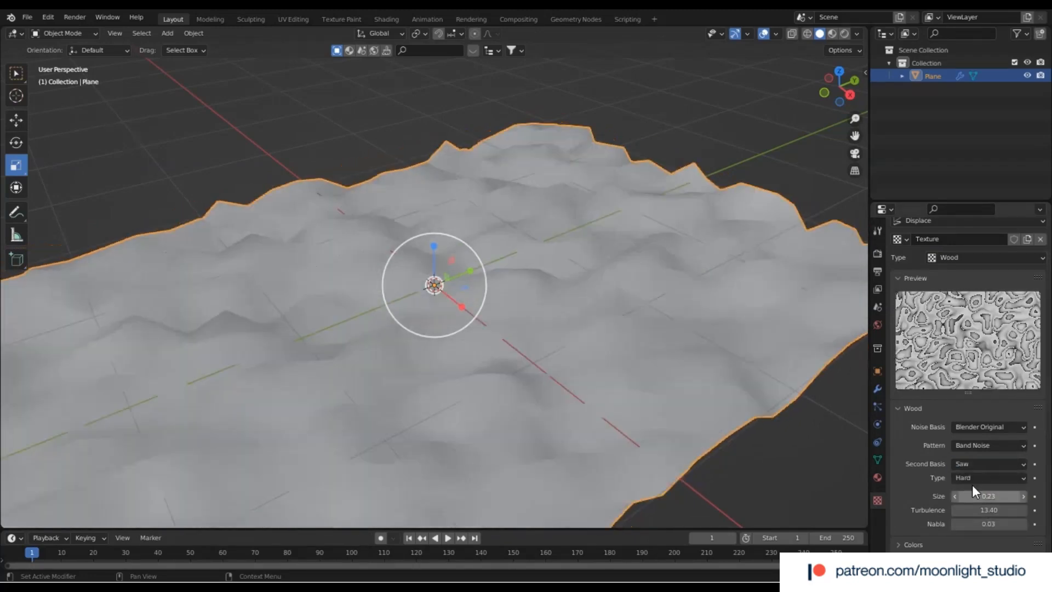
Step: Try the Ring Noise pattern on the Wood texture, and switch back to Band Noise
left_click(971, 467)
scroll(623, 367, "down", 2)
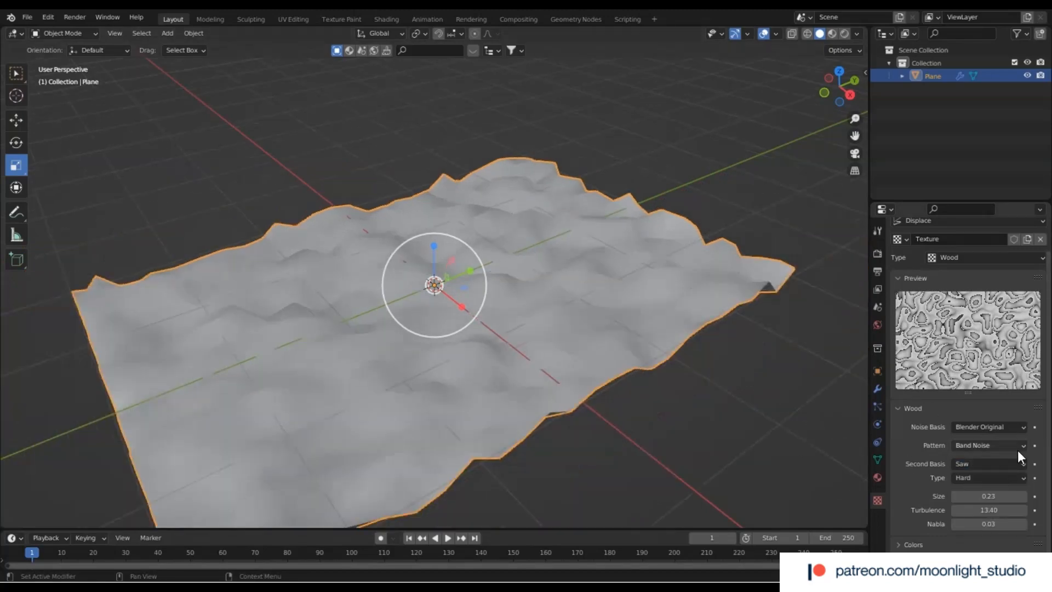
left_click(1016, 448)
left_click(987, 502)
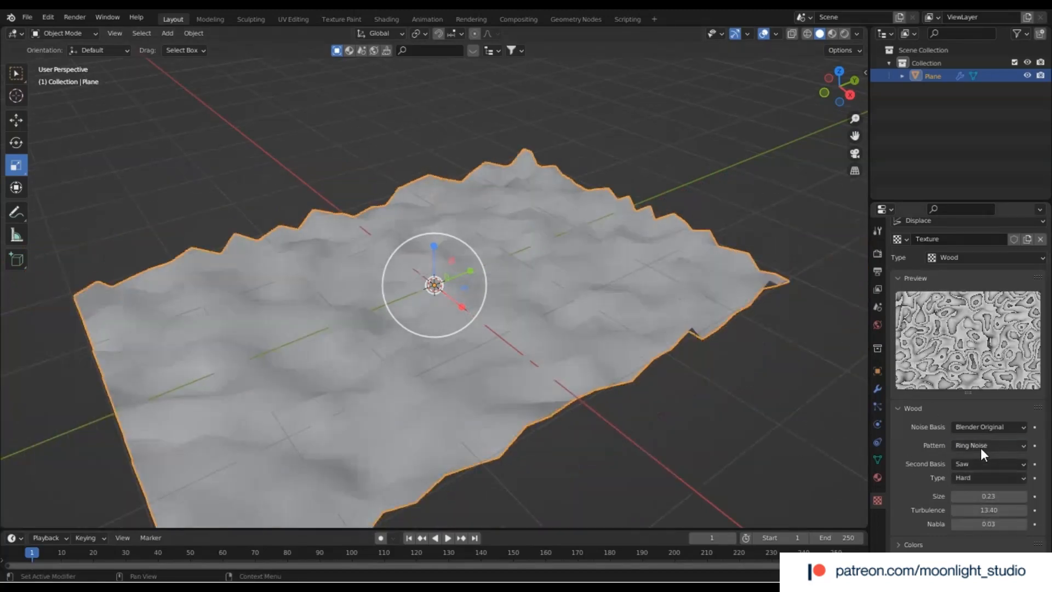
left_click(981, 447)
left_click(974, 489)
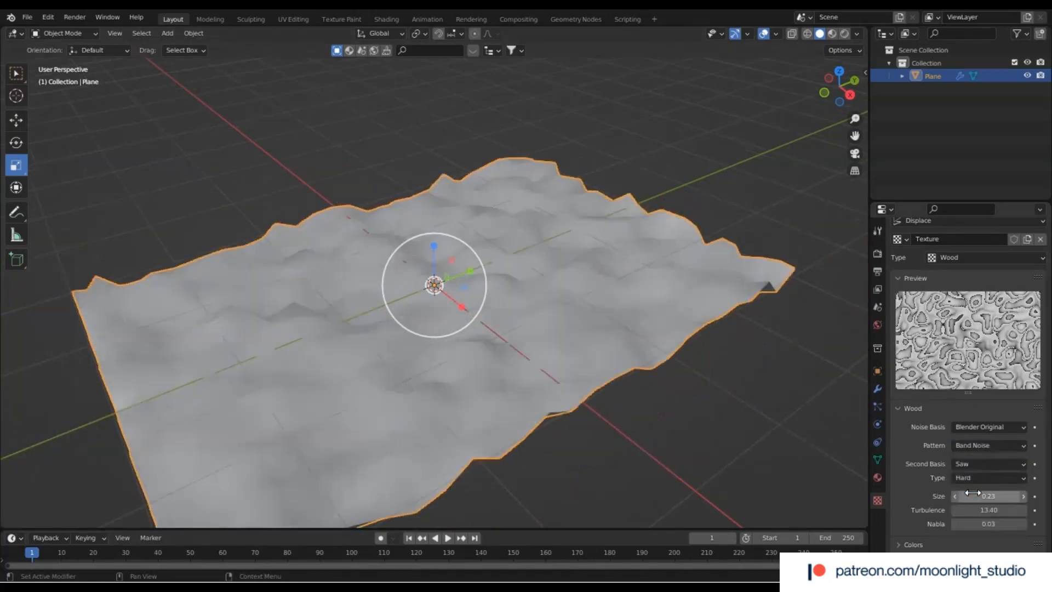
Step: Set the Wood texture's noise basis to Voronoi F1 and its second basis to Tri, checking the terrain from a low angle
left_click(976, 424)
left_click(975, 370)
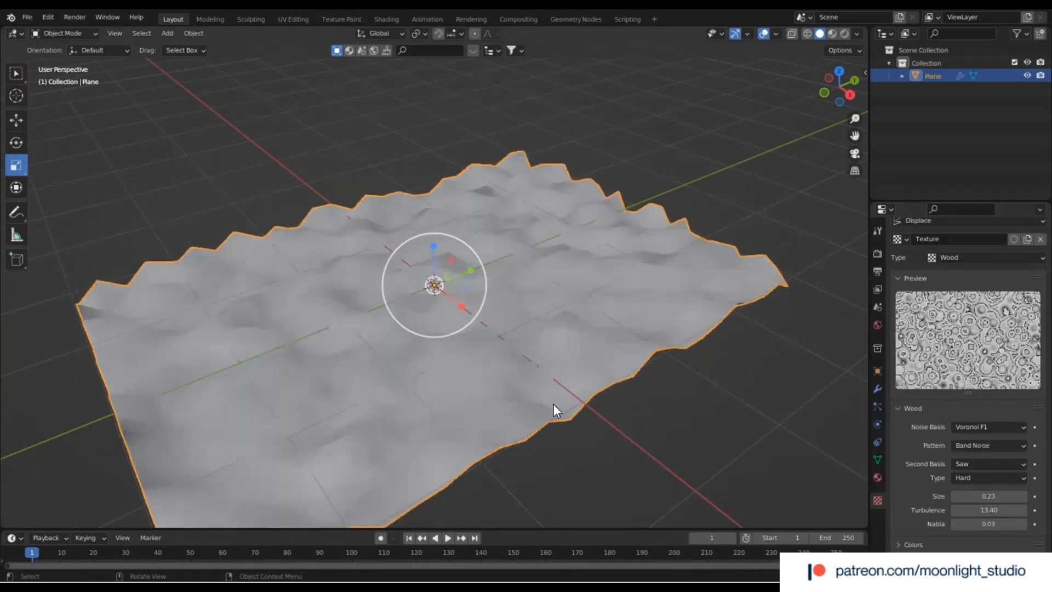
left_click_drag(844, 78, 331, 281)
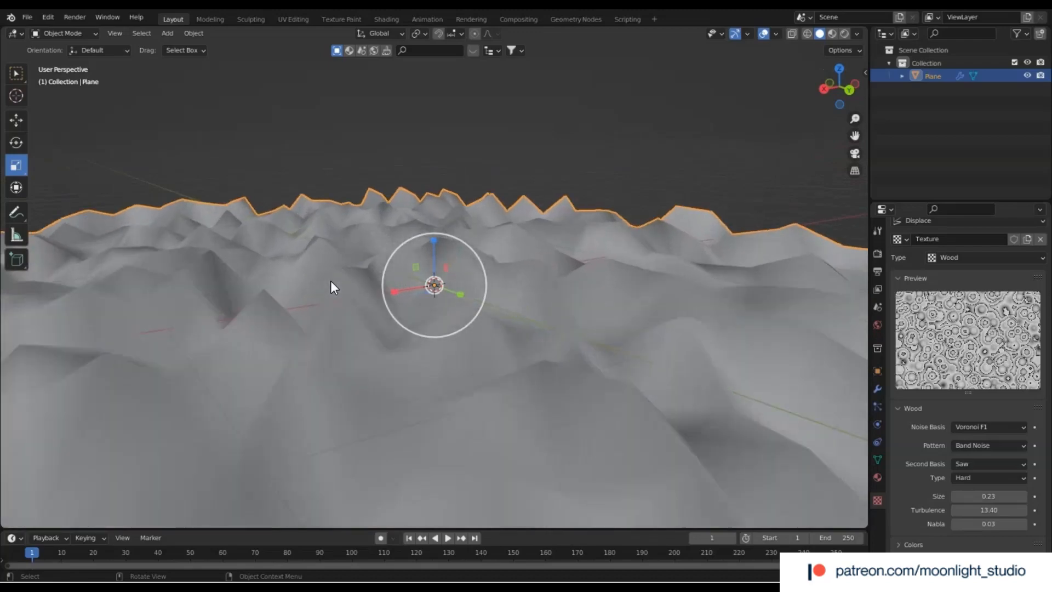
left_click(975, 465)
left_click(975, 500)
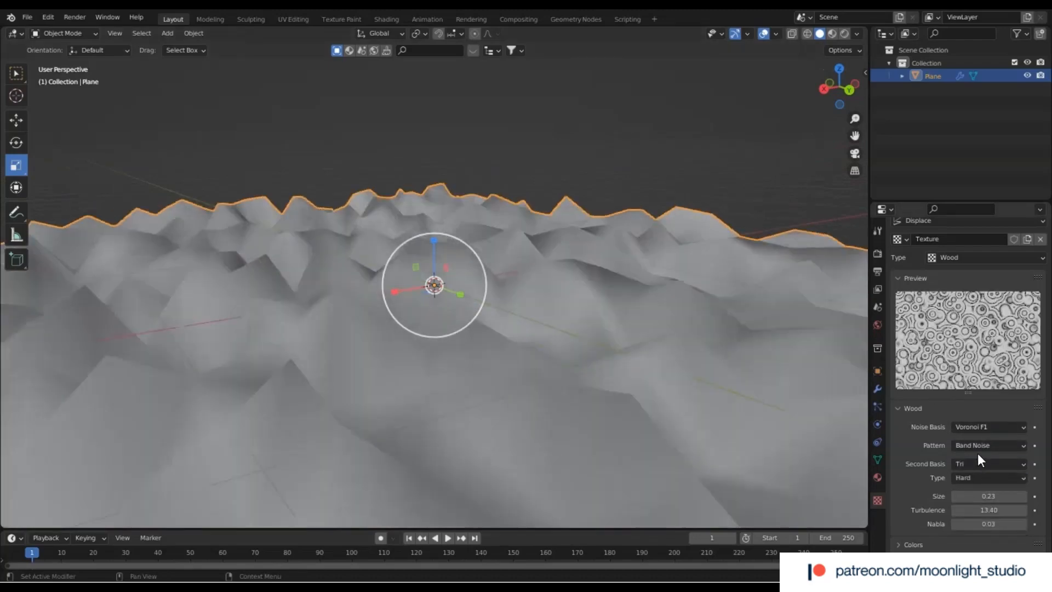
Step: Set the Wood texture's second basis to Sine and its noise basis to Voronoi F4, and check the terrain from several distances
left_click(975, 461)
left_click(973, 479)
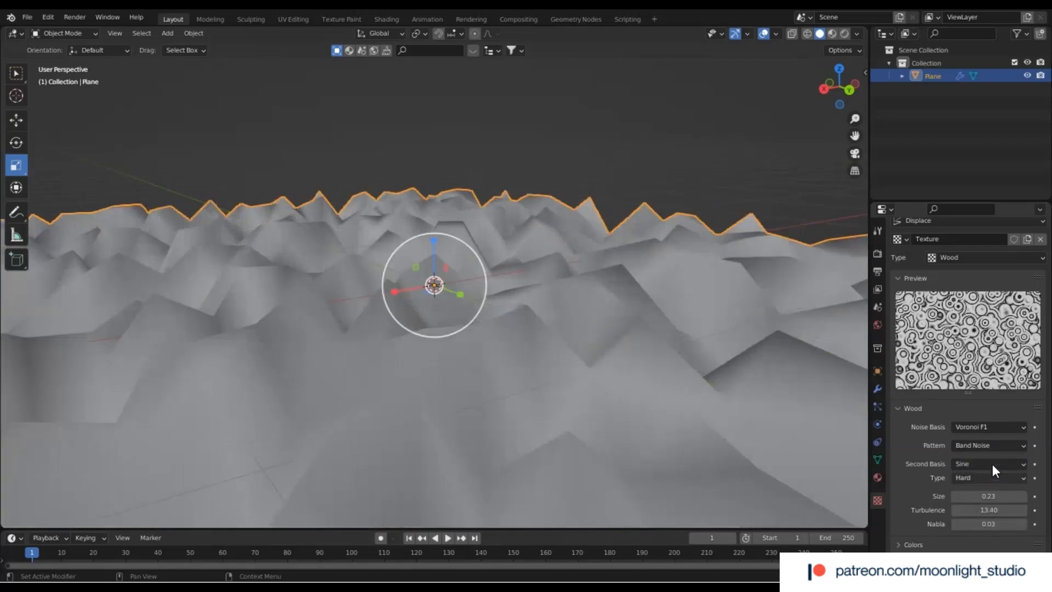
left_click(993, 429)
scroll(492, 379, "down", 5)
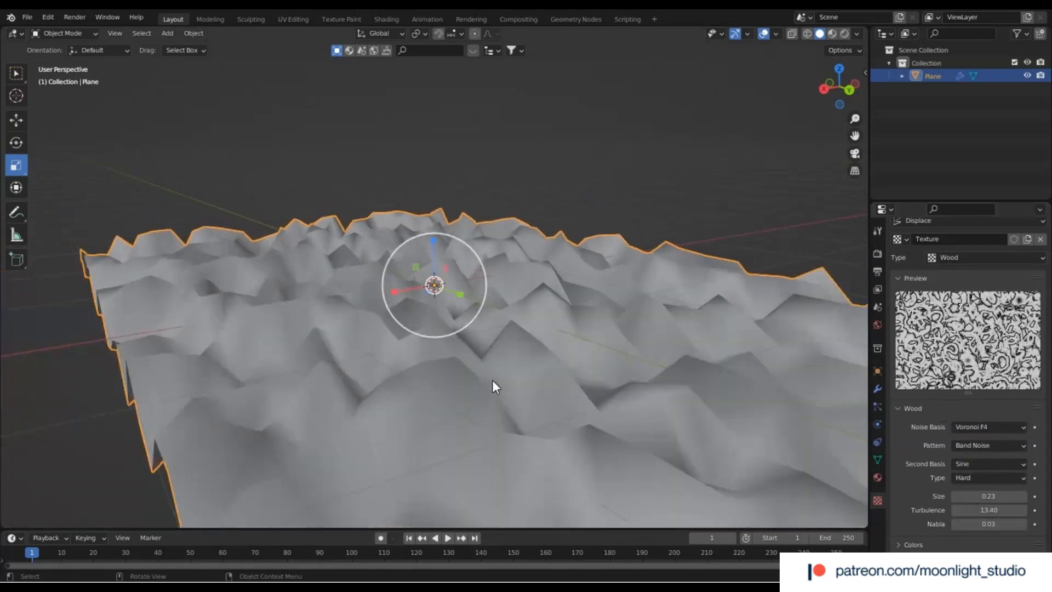
left_click_drag(843, 94, 717, 99)
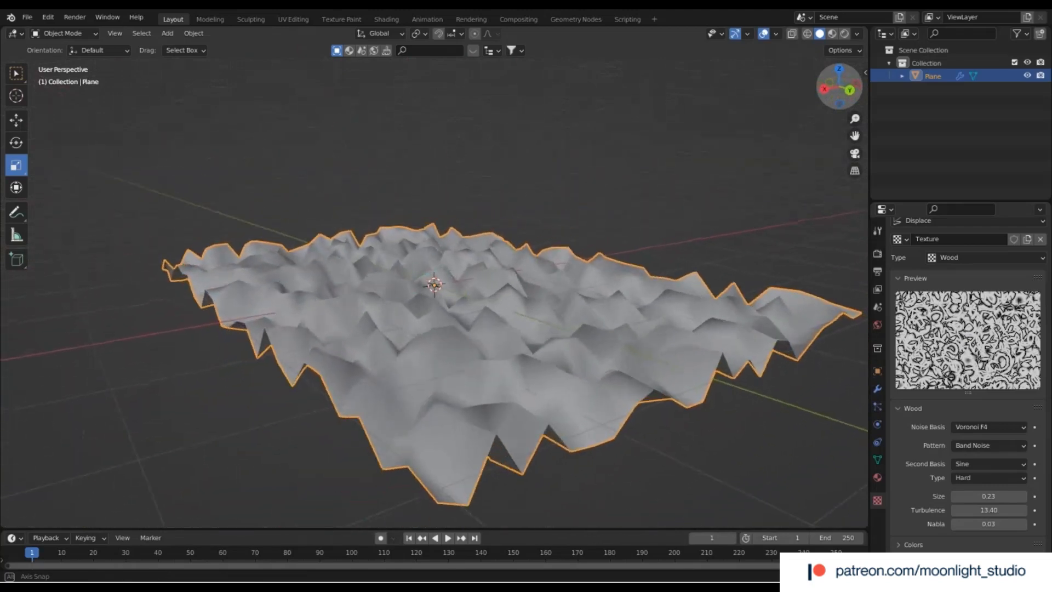
scroll(536, 286, "up", 3)
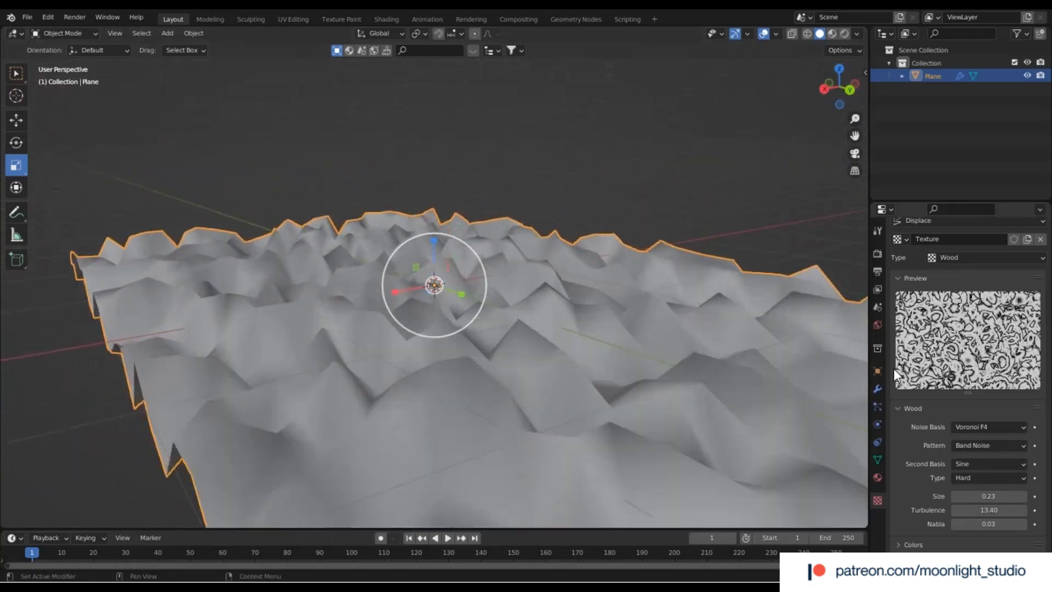
Step: Add a Subdivision Surface modifier to the plane with viewport levels at 2, and inspect the smoothed terrain up close
left_click(878, 390)
left_click(927, 281)
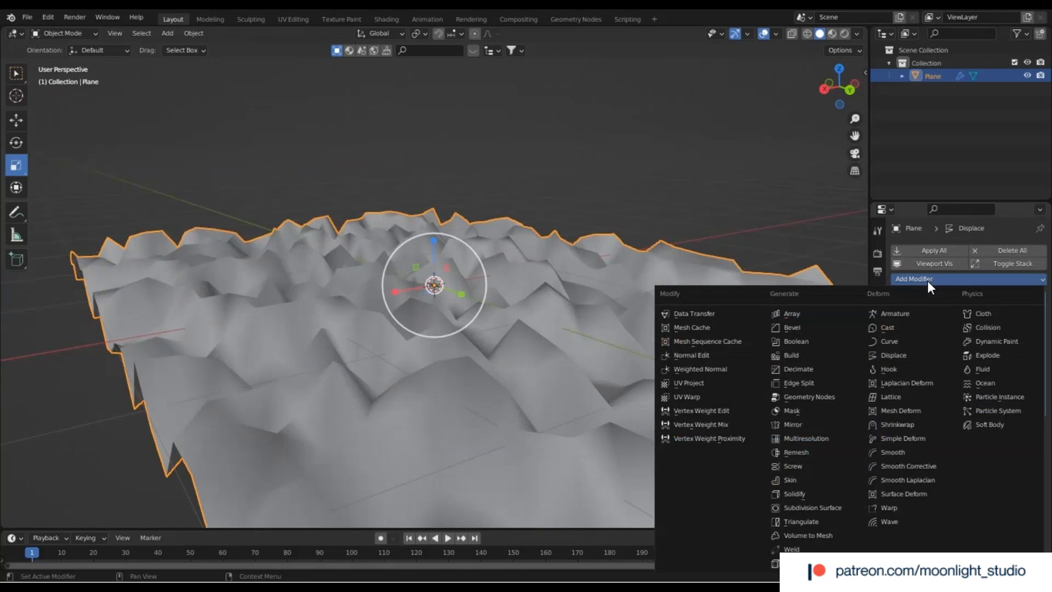
left_click(836, 509)
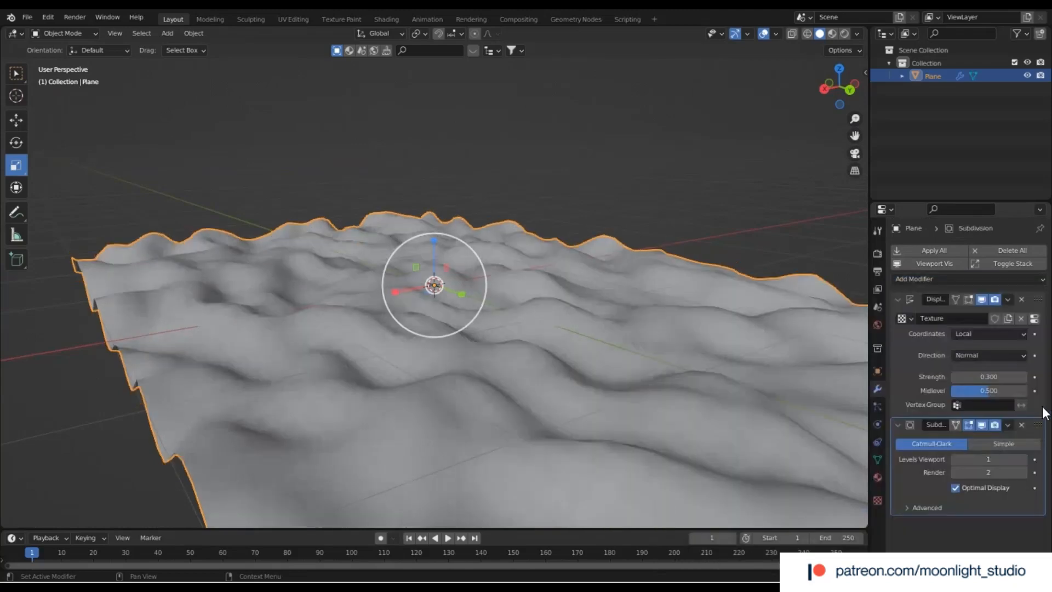
left_click(1023, 459)
scroll(483, 353, "down", 5)
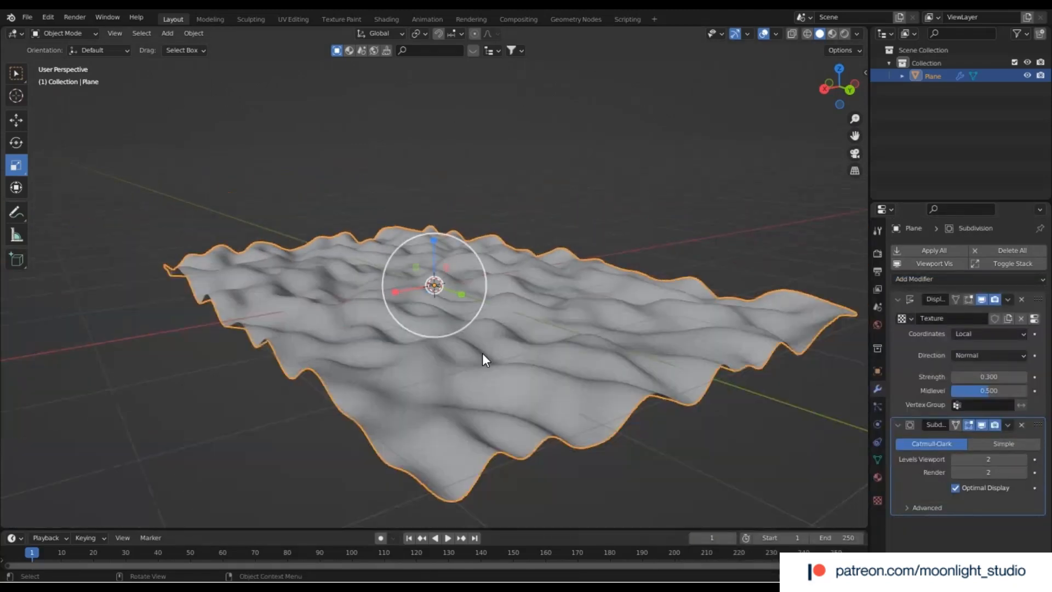
scroll(482, 353, "up", 5)
scroll(662, 194, "down", 2)
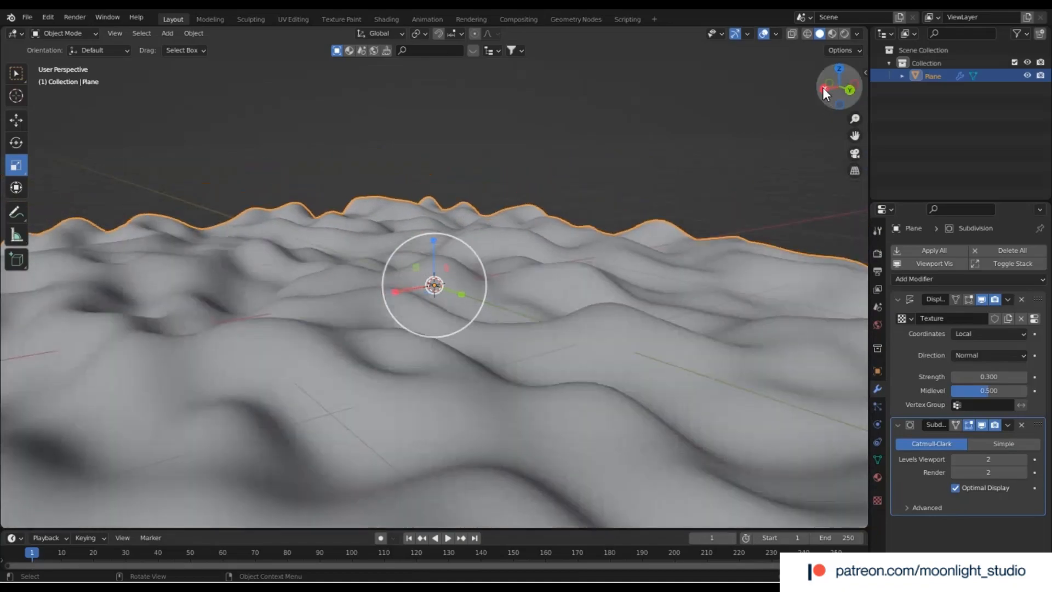
left_click_drag(823, 87, 579, 134)
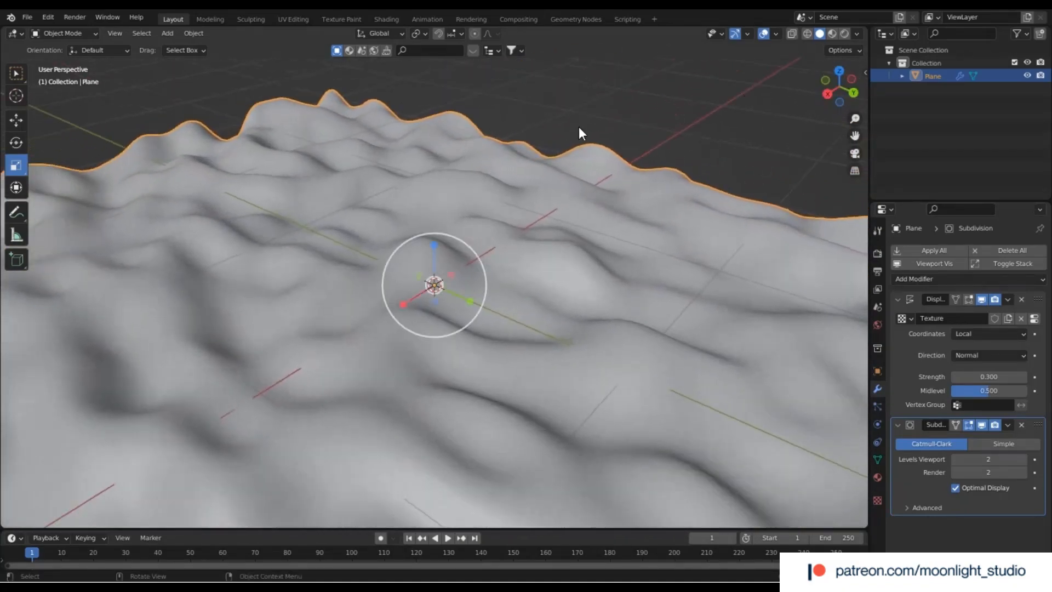
scroll(626, 303, "down", 4)
scroll(625, 304, "up", 4)
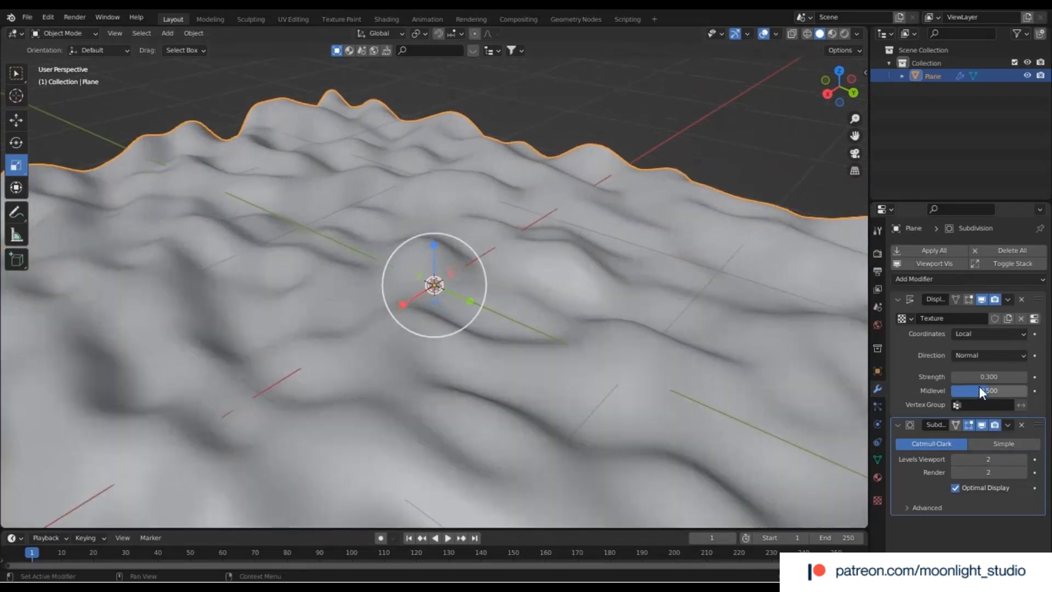
Step: Set the Displace modifier's midlevel to 0 and inspect the terrain from a lower angle
left_click_drag(989, 389, 954, 390)
scroll(412, 274, "down", 6)
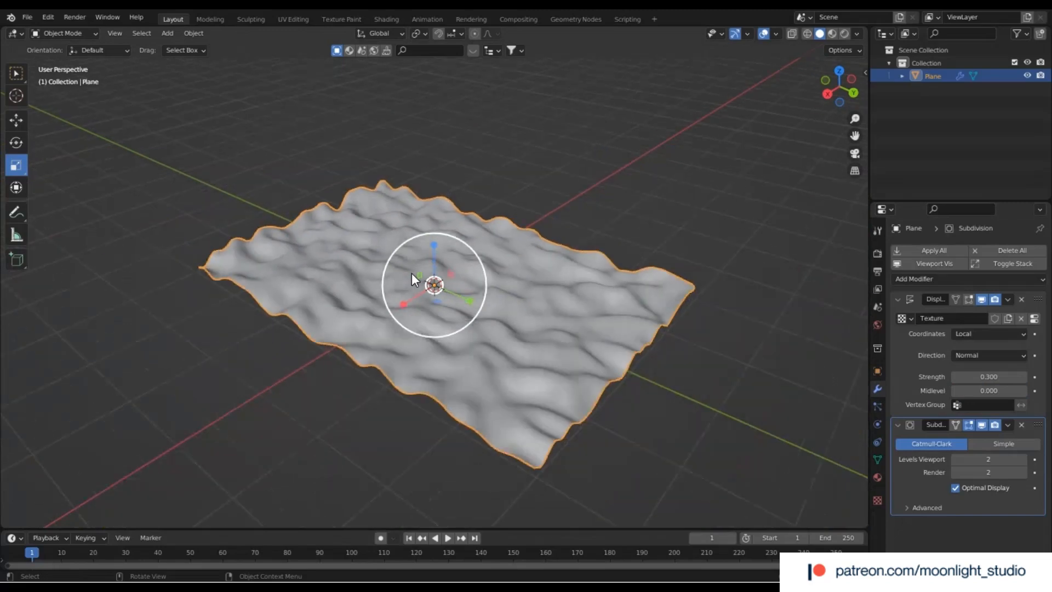
scroll(412, 273, "up", 2)
scroll(412, 273, "up", 3)
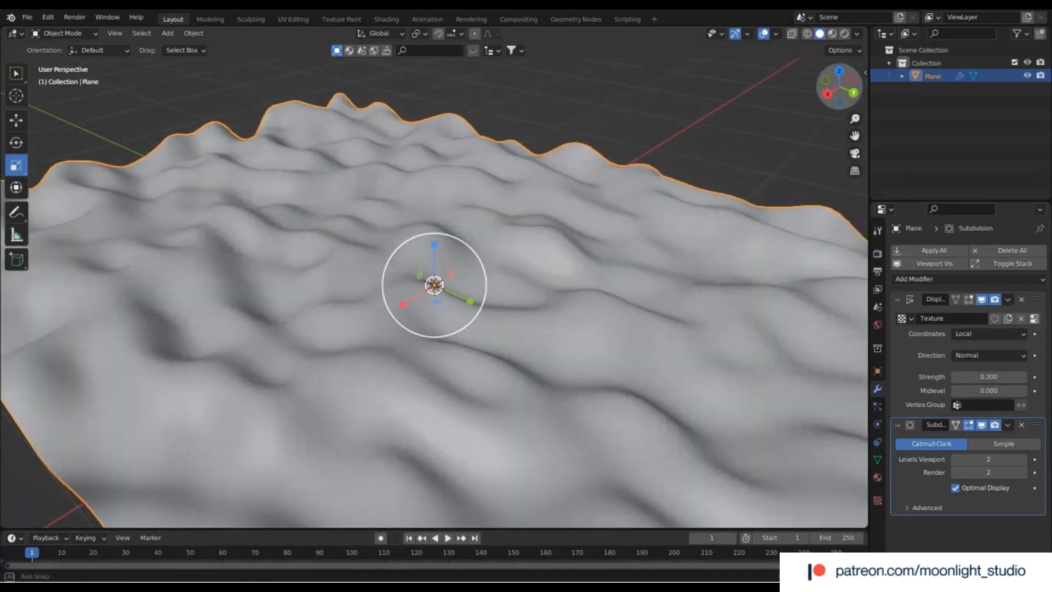
mouse_move(839, 88)
left_mouse_down()
mouse_move(884, 60)
mouse_move(830, 80)
left_mouse_up()
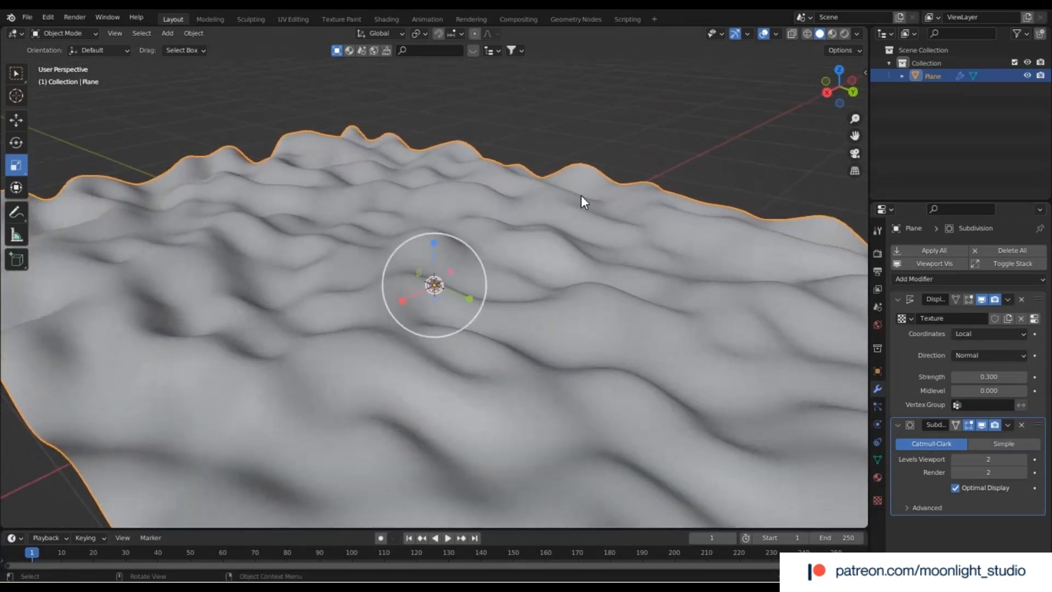
scroll(511, 237, "up", 3)
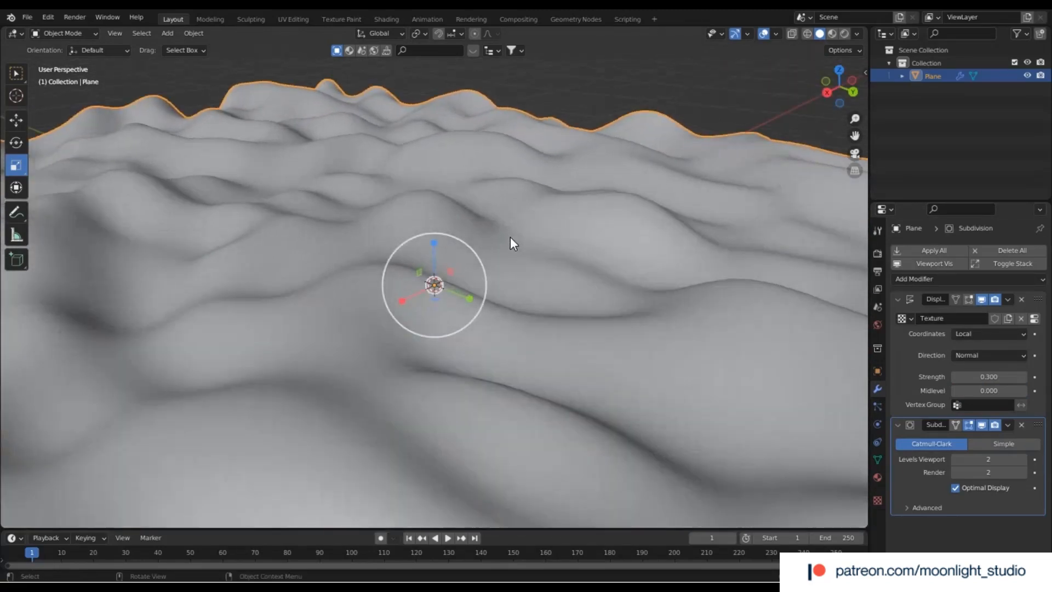
Step: Set the Wood texture's noise basis to Voronoi F2-F1, its size to 0.32 and its turbulence to 9.80
left_click(1034, 318)
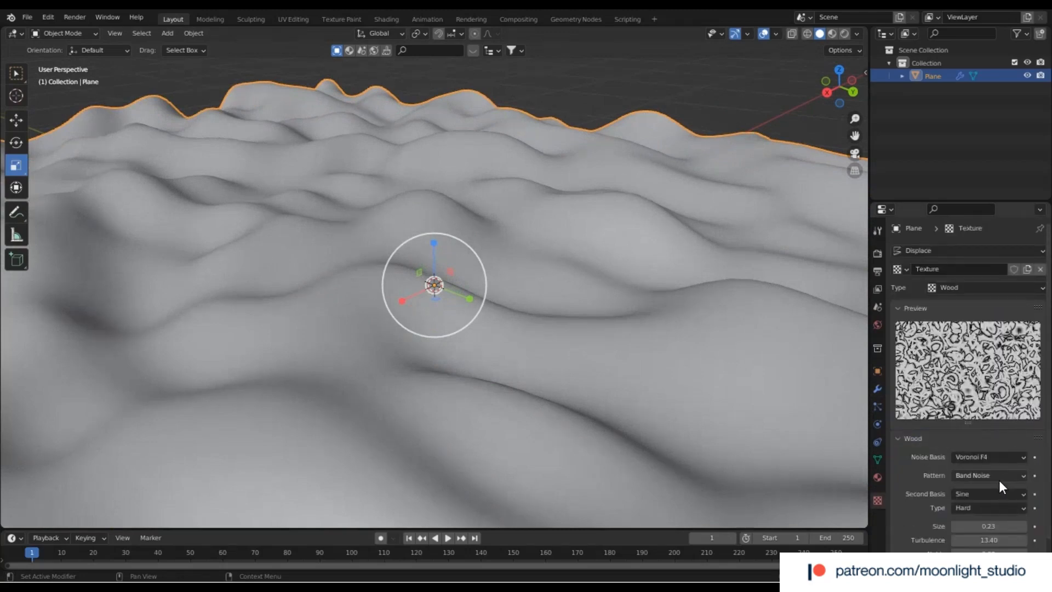
left_click(995, 459)
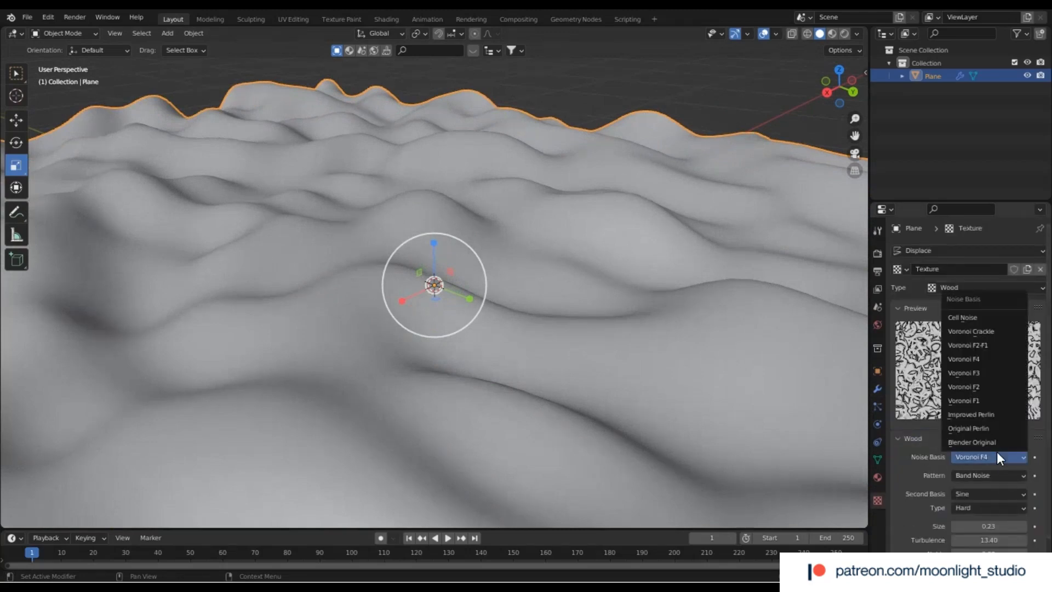
left_click(989, 339)
scroll(583, 338, "down", 4)
scroll(583, 338, "up", 1)
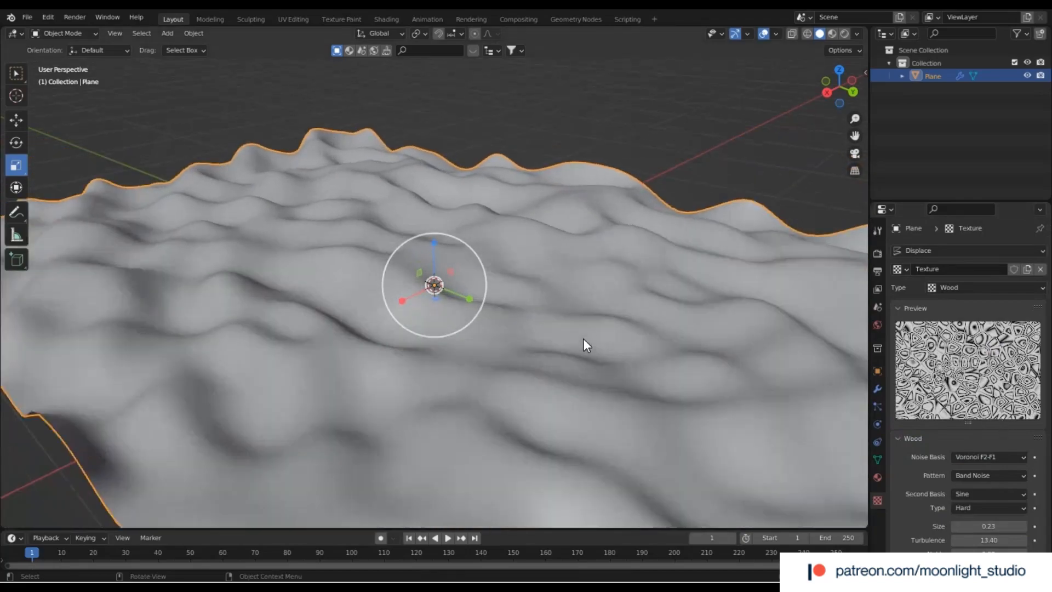
left_click_drag(989, 526, 969, 535)
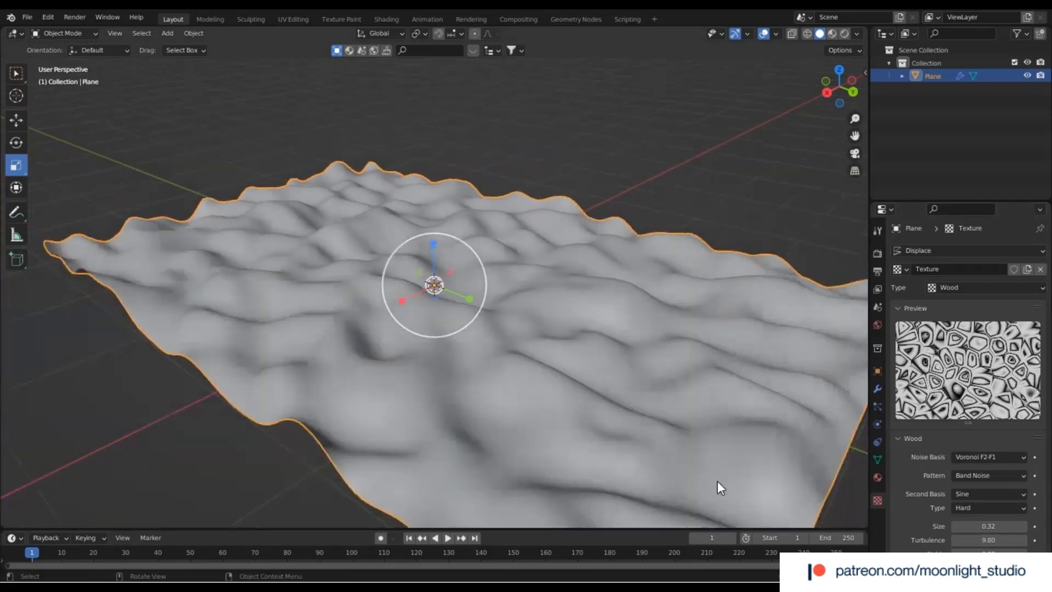
Step: Scale the terrain plane along X by about 1.24 and inspect its surface up close and as a whole
mouse_move(401, 300)
left_mouse_down()
mouse_move(408, 316)
mouse_move(392, 314)
left_mouse_up()
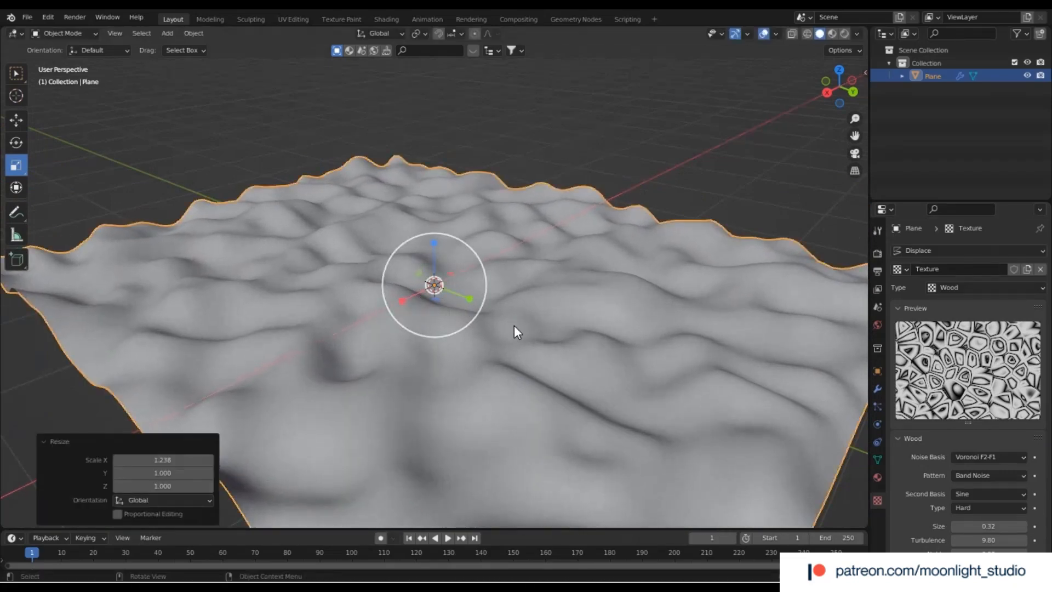
scroll(466, 344, "up", 6)
scroll(467, 344, "down", 2)
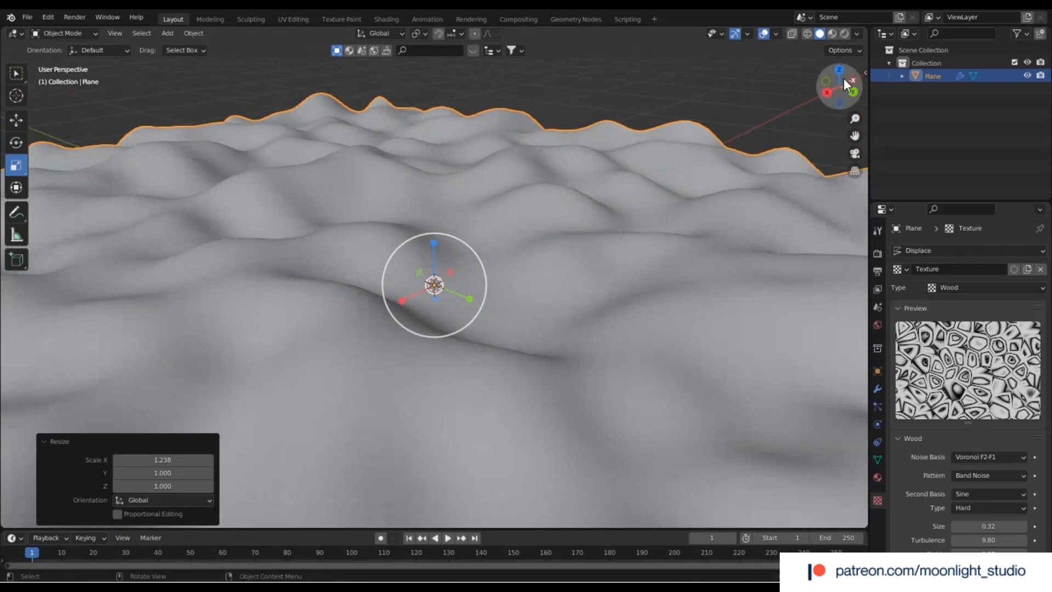
mouse_move(843, 77)
left_mouse_down()
mouse_move(809, 80)
mouse_move(846, 76)
left_mouse_up()
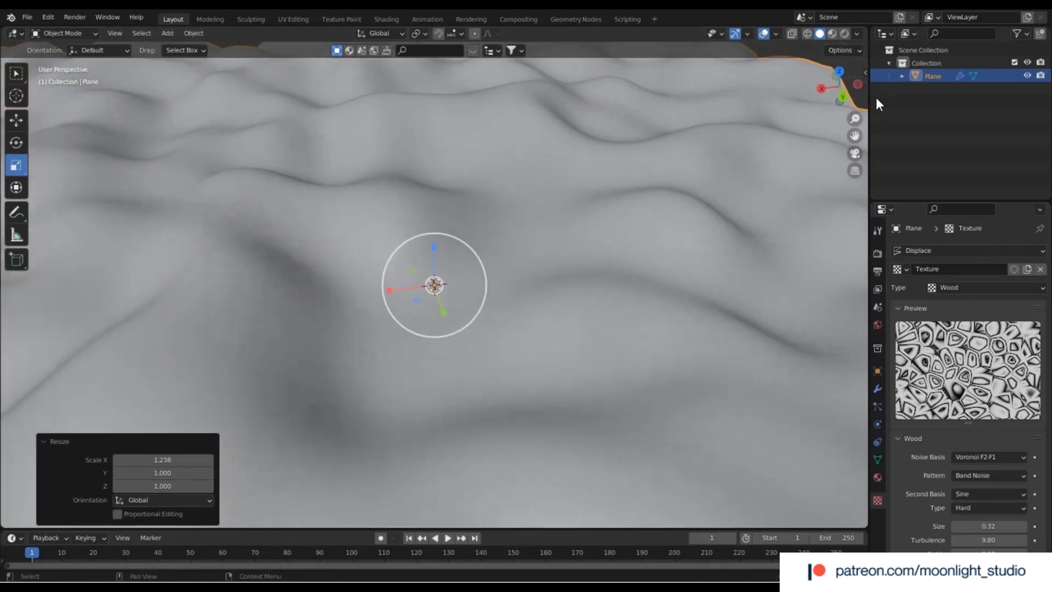
left_click_drag(855, 135, 855, 133)
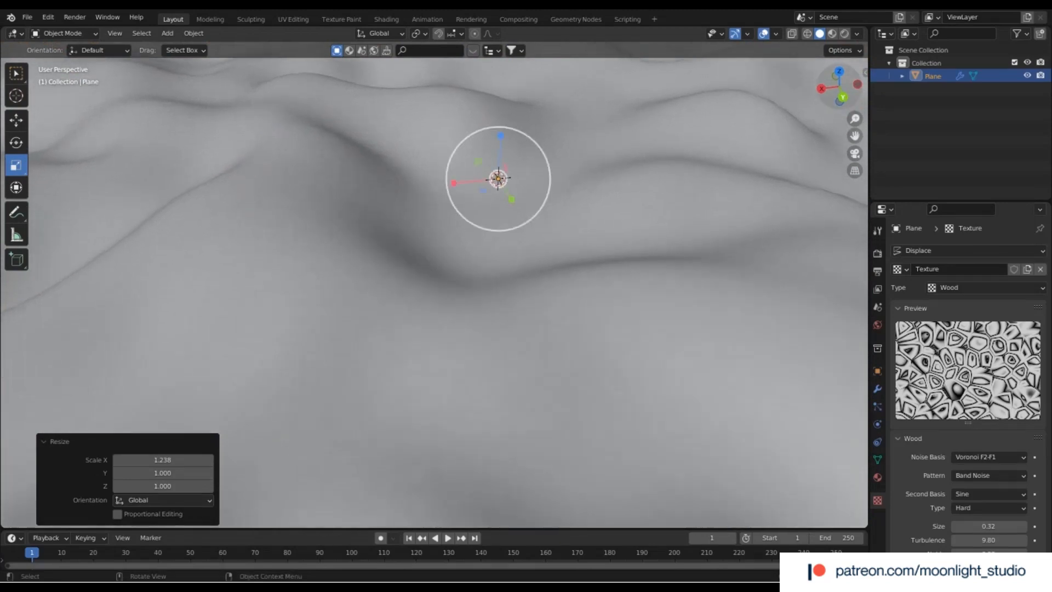
left_click_drag(839, 86, 858, 79)
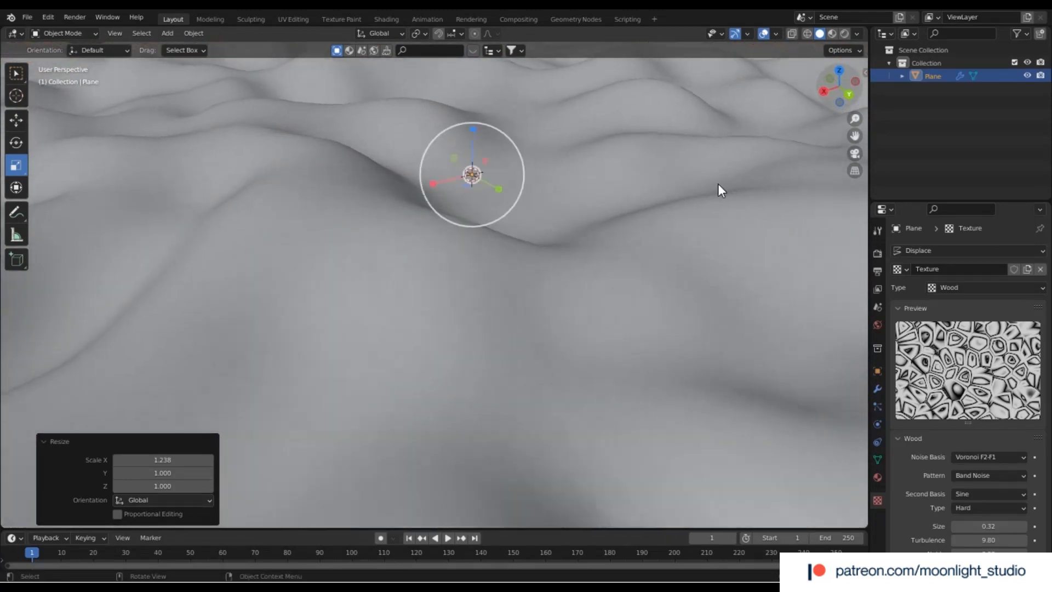
scroll(666, 228, "down", 8)
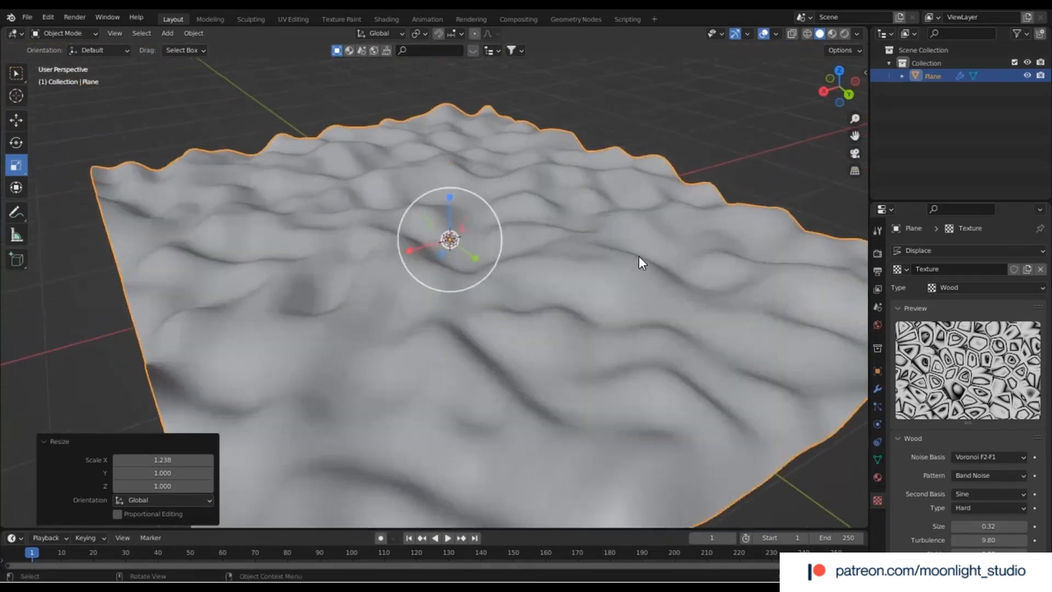
scroll(521, 271, "down", 2)
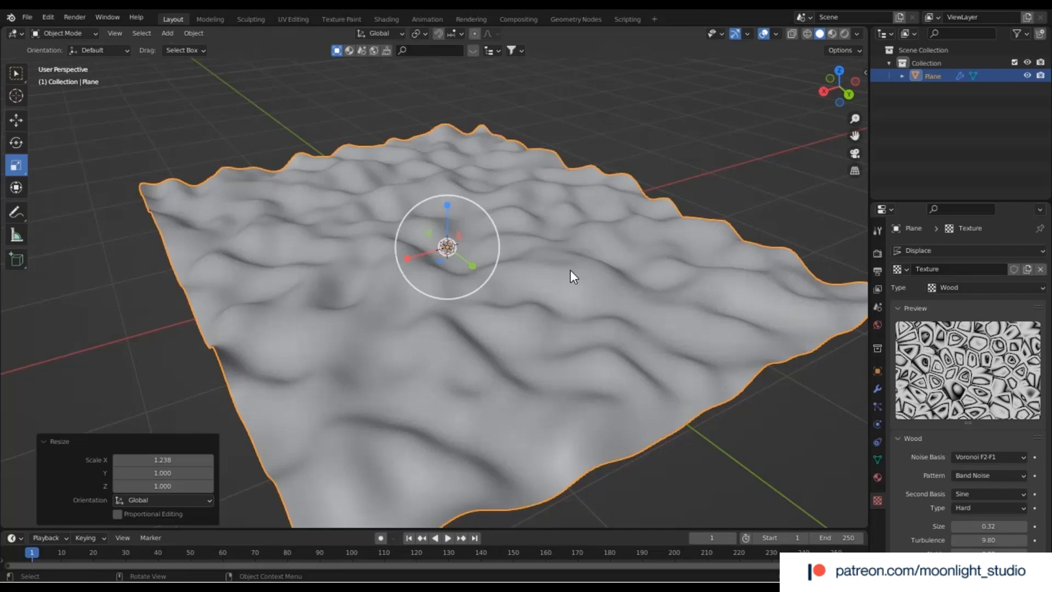
Step: Scale the plane by about 1.2 in X and Y only, and set the Wood texture's size to 0.36
scroll(494, 252, "up", 4)
left_click_drag(449, 245, 446, 249)
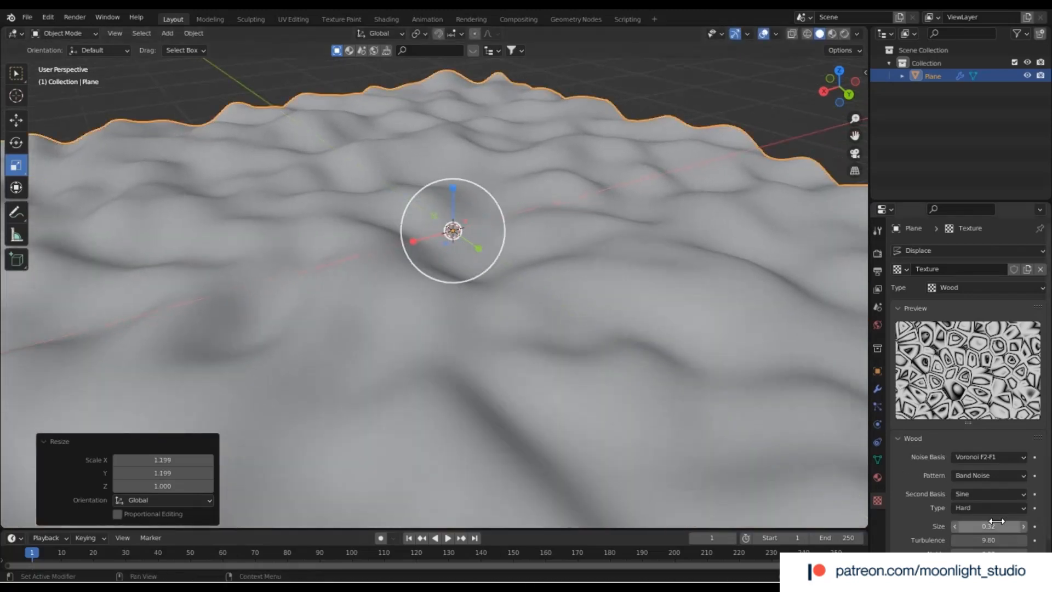
left_click_drag(997, 521, 1010, 522)
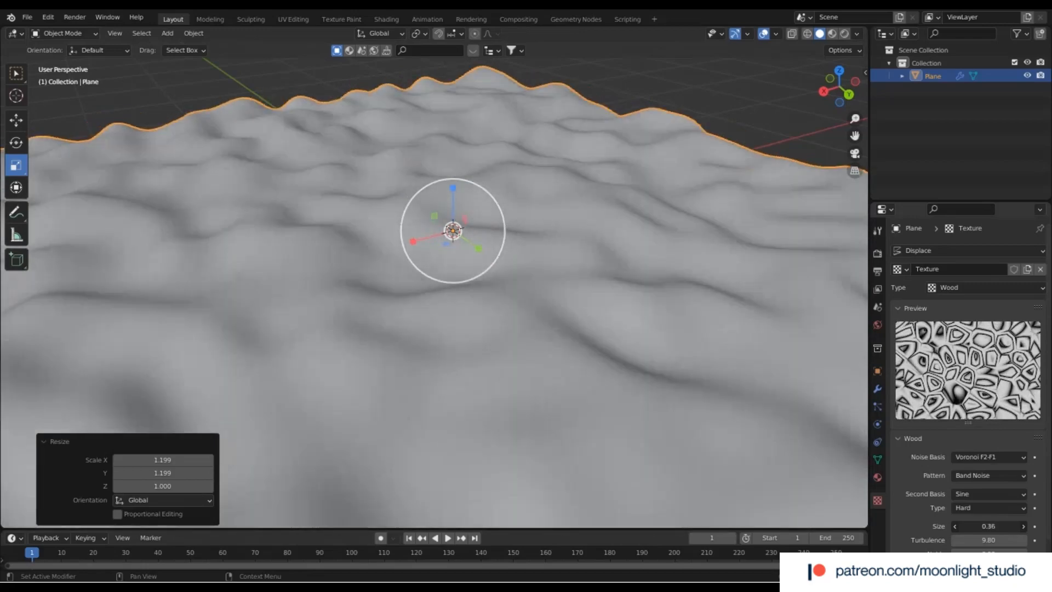
Step: Try the Voronoi F1, Original Perlin and Improved Perlin noise bases on the Wood texture, and settle on Voronoi F2
left_click(992, 455)
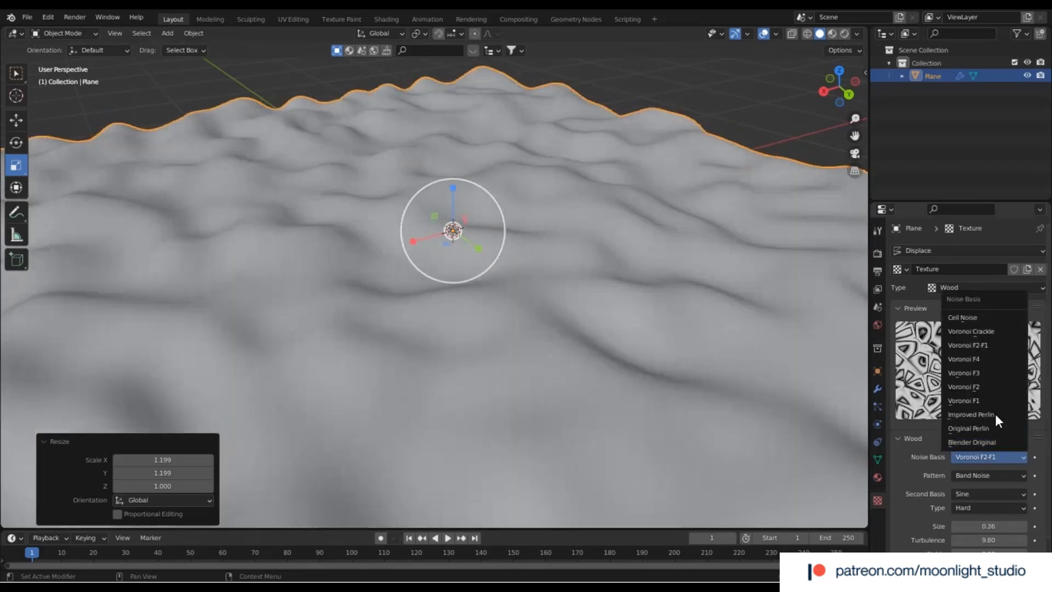
left_click(993, 401)
left_click(999, 457)
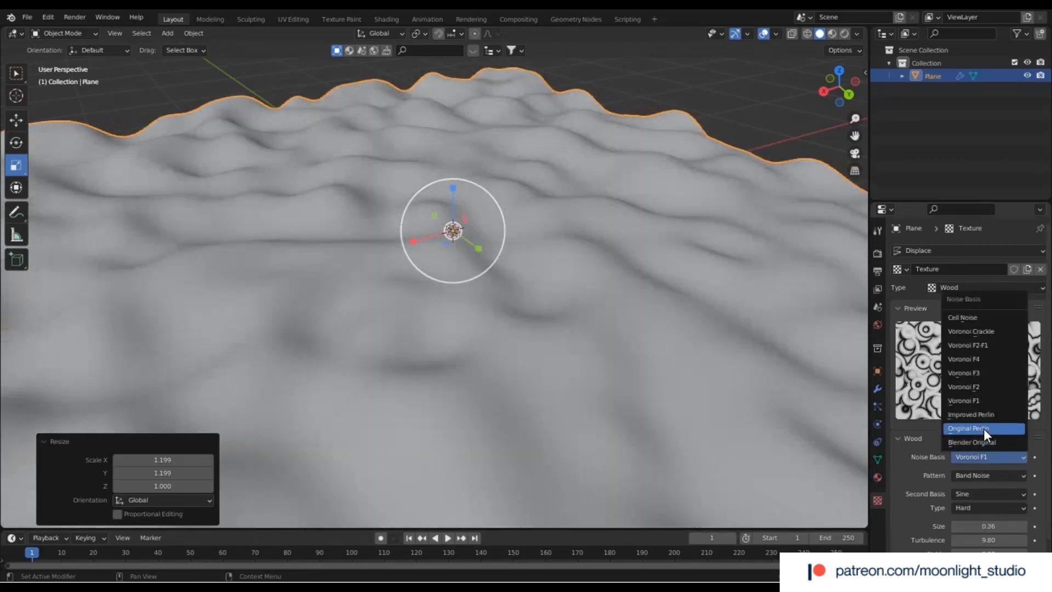
left_click(984, 429)
left_click(991, 459)
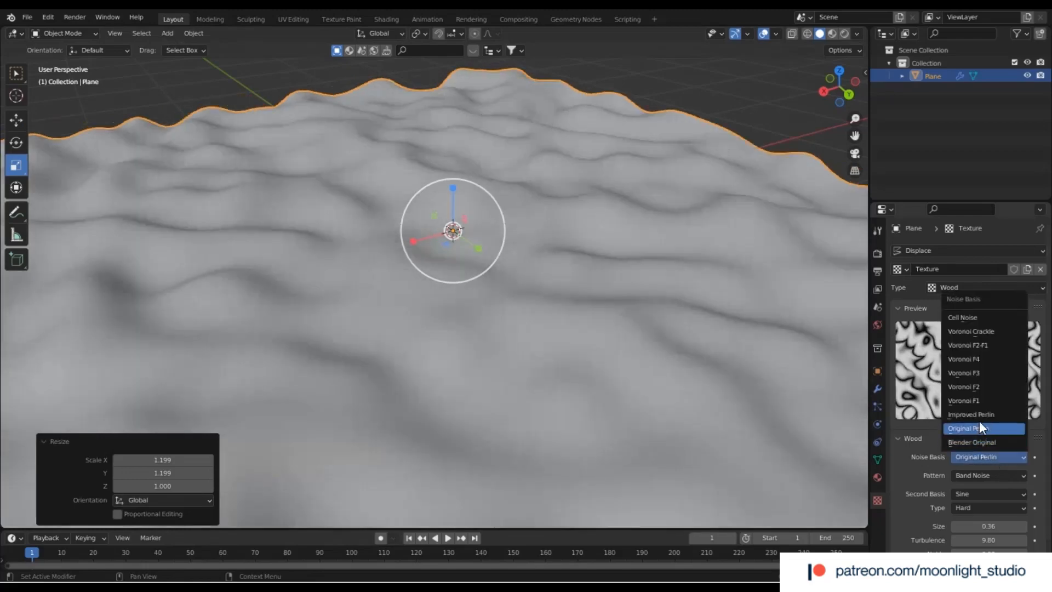
left_click(979, 415)
left_click(991, 458)
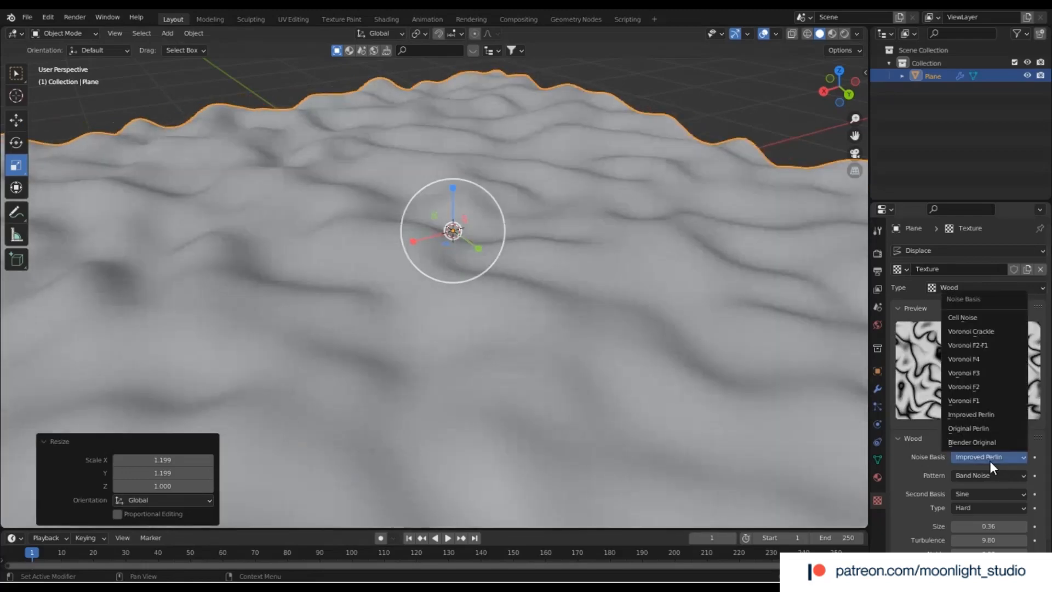
left_click(974, 387)
left_click(994, 491)
left_click(994, 491)
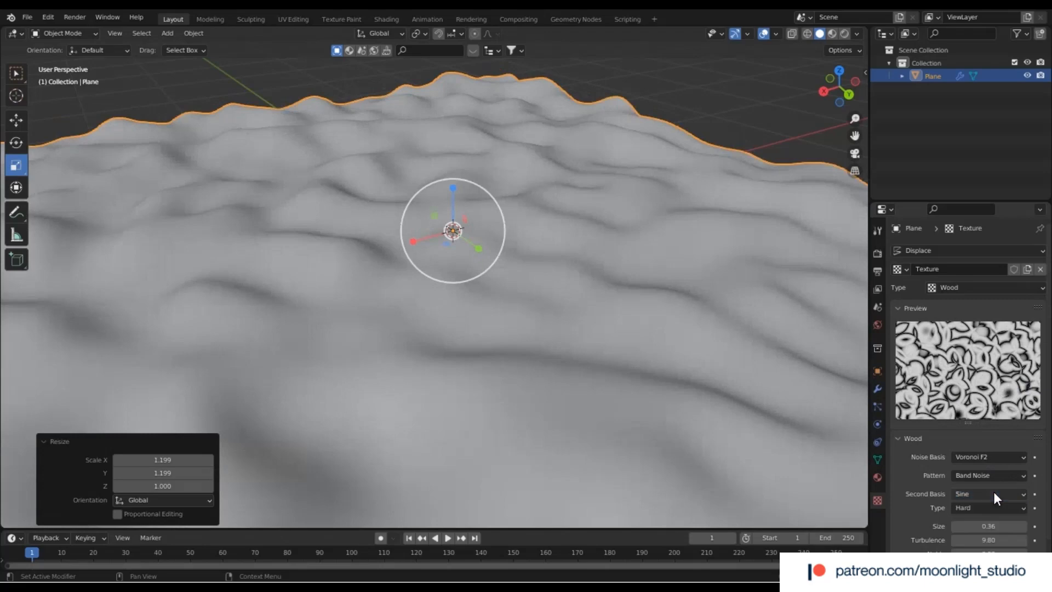
Step: Compare the Ring Noise pattern on the Voronoi F2 terrain, return to Band Noise, and check the overall surface
left_click(993, 475)
left_click(989, 531)
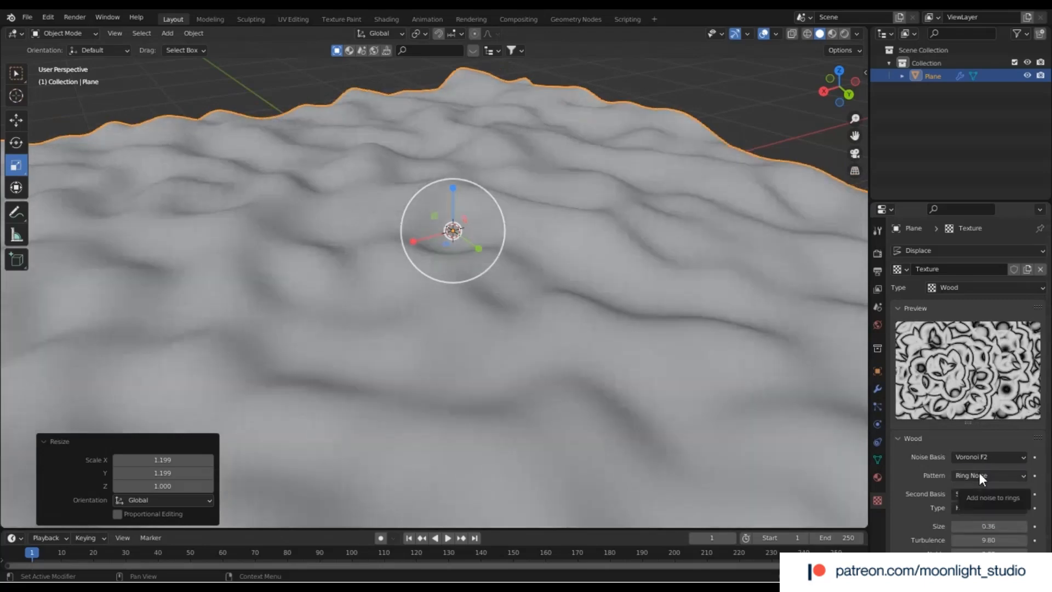
left_click(979, 472)
left_click(981, 522)
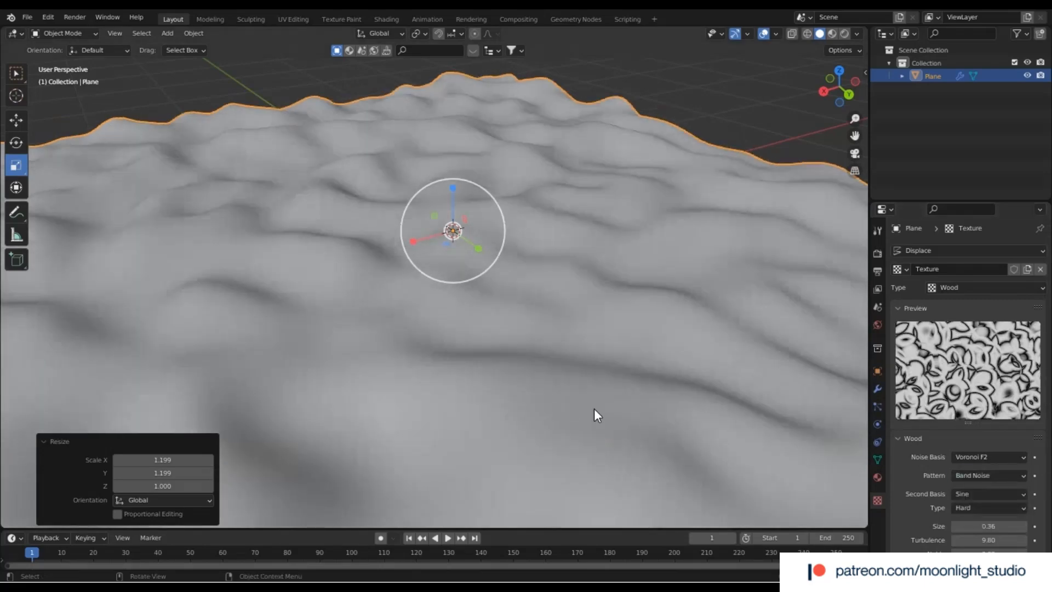
scroll(594, 409, "down", 5)
scroll(593, 408, "up", 3)
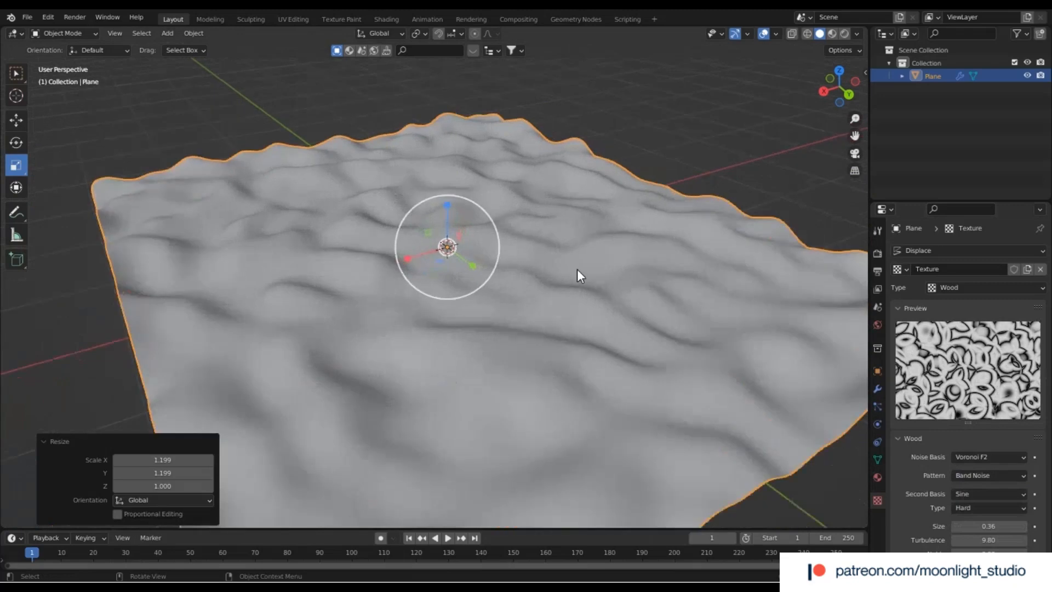
Step: Collapse the plane's Displace and Subdivision Surface modifier settings
left_click(878, 389)
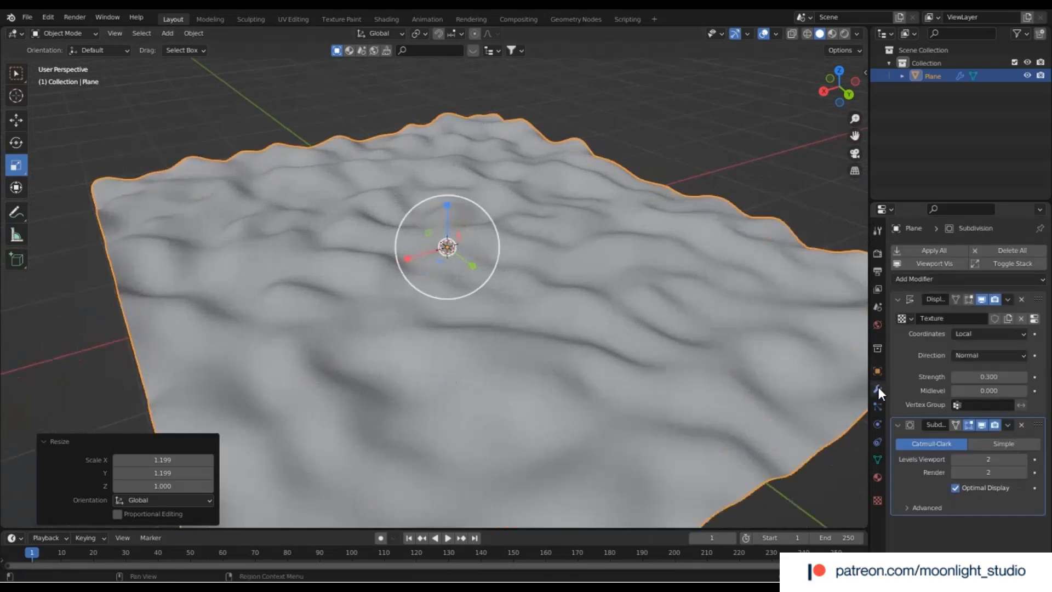
left_click(896, 299)
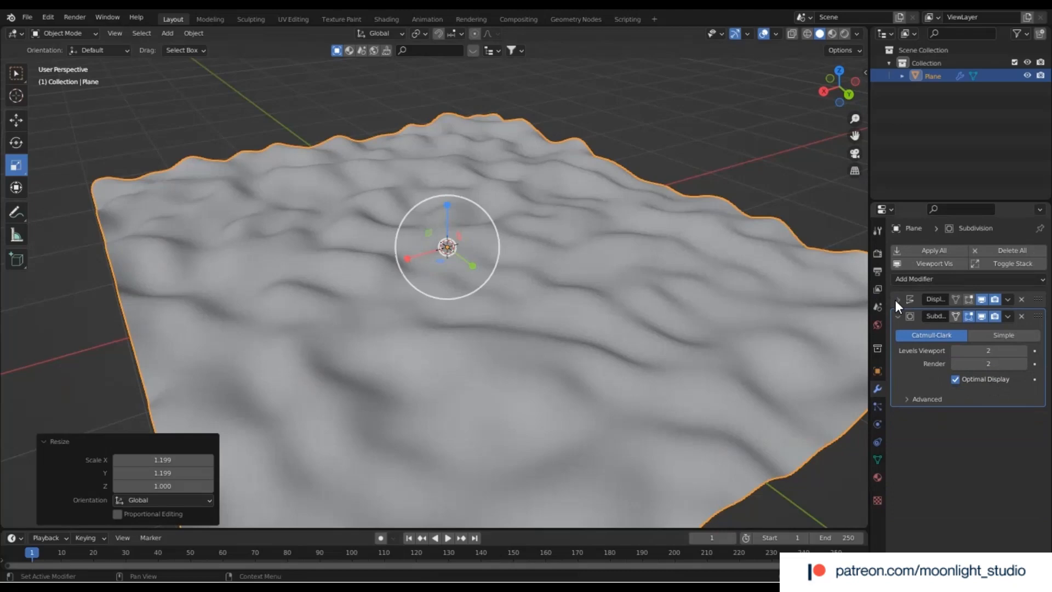
left_click(898, 317)
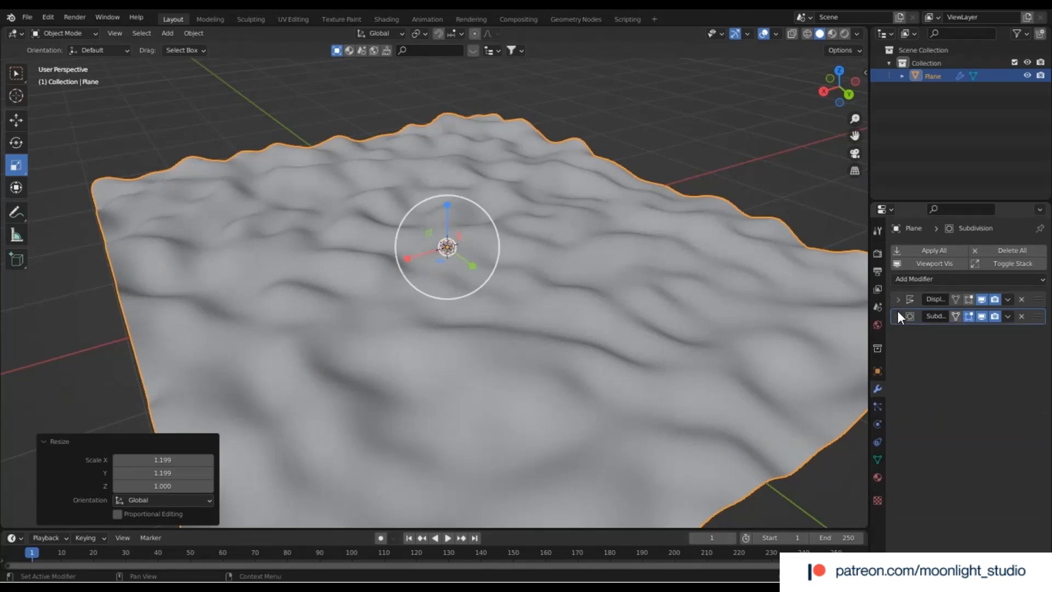
Step: Add a Plain Axes empty at the terrain's centre and activate the Move tool
scroll(529, 333, "up", 2)
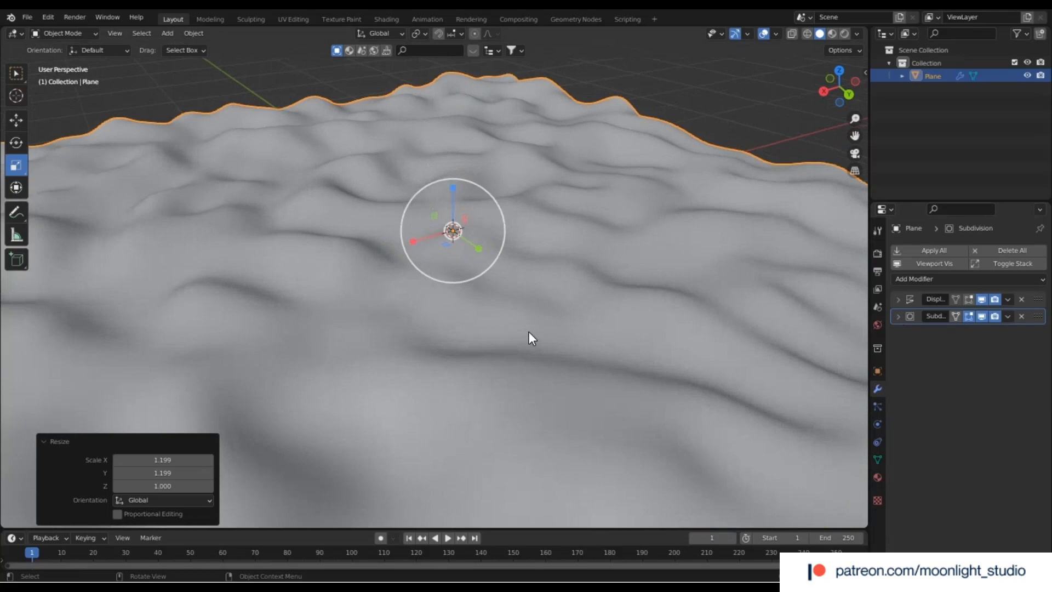
scroll(530, 335, "down", 1)
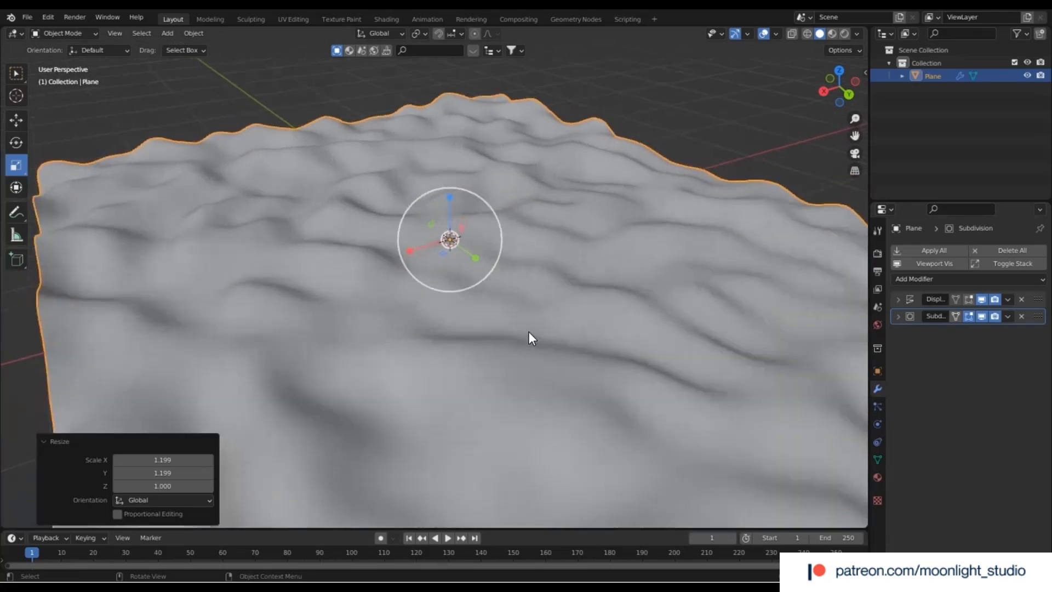
scroll(529, 334, "up", 1)
scroll(182, 137, "down", 1)
left_click(167, 33)
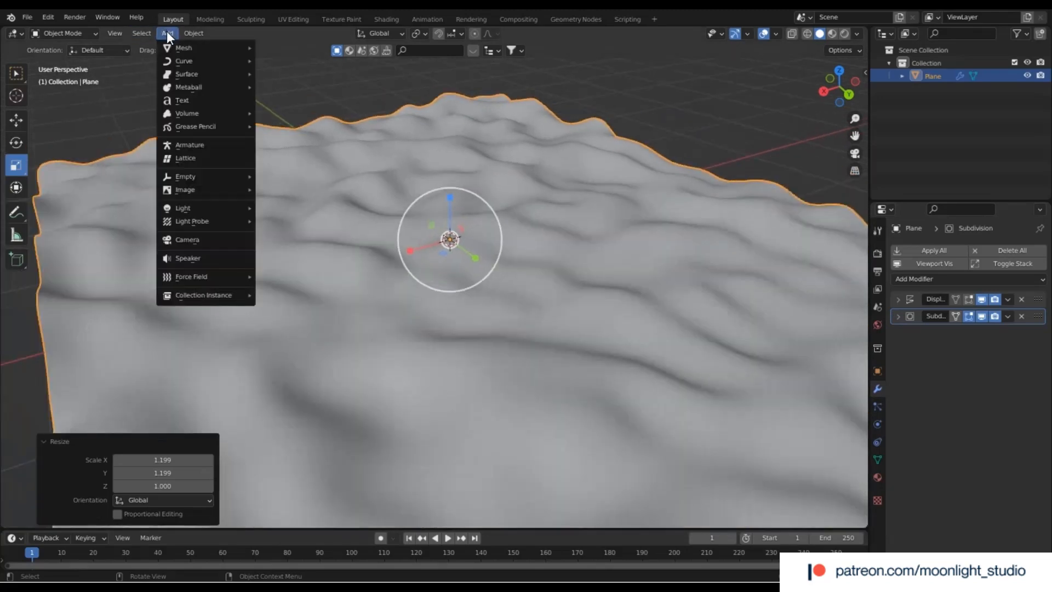
mouse_move(212, 67)
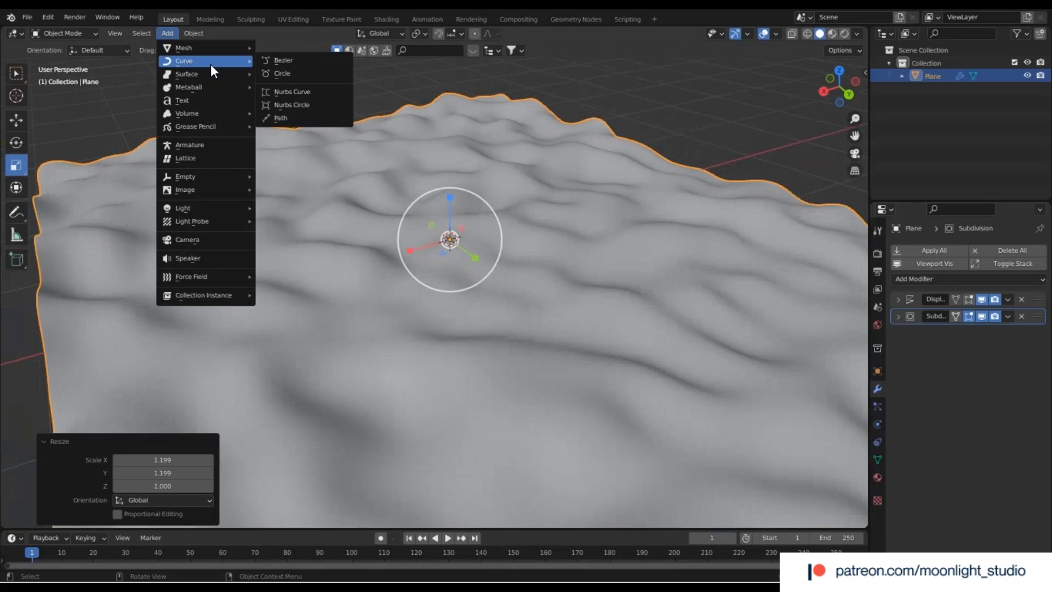
mouse_move(235, 190)
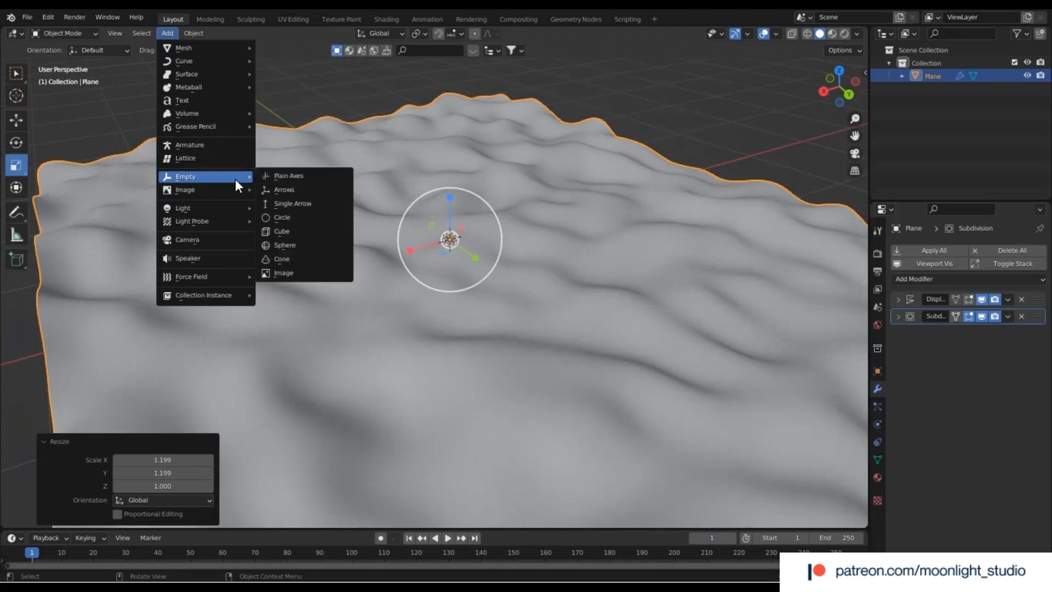
left_click(264, 174)
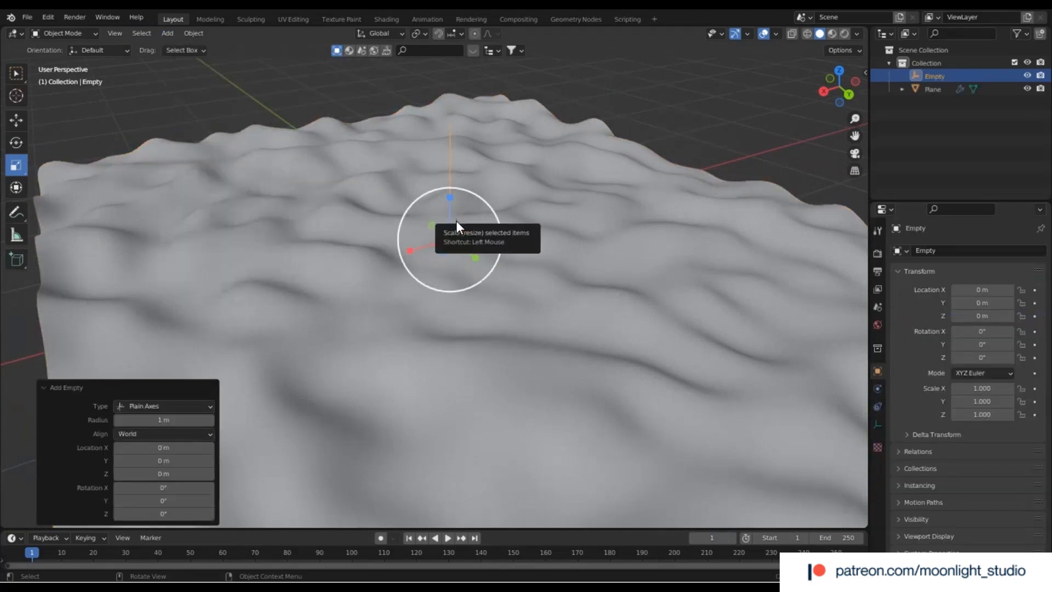
left_click(24, 123)
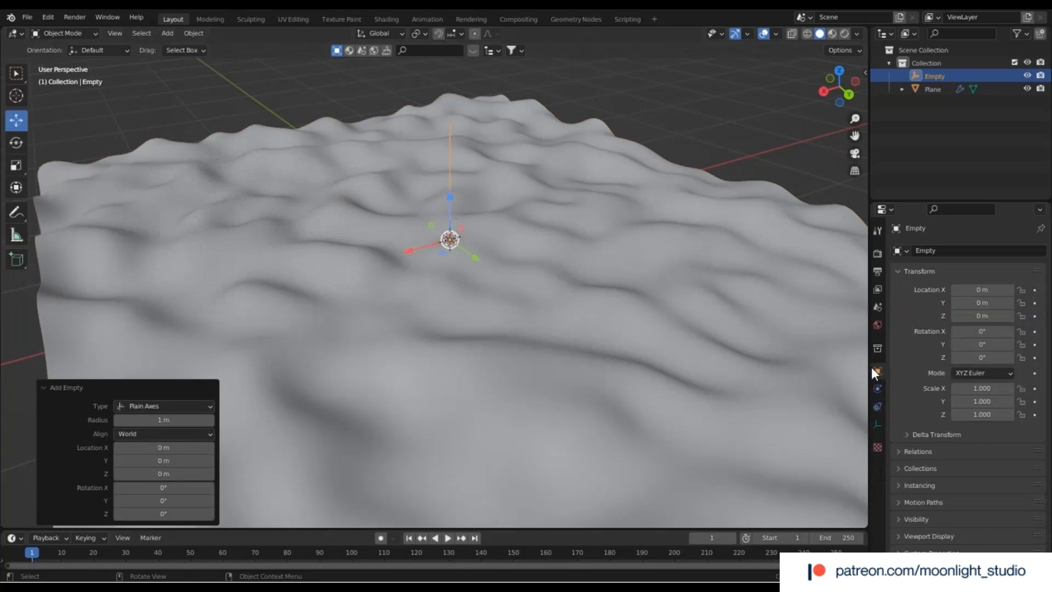
Step: Set the plane's Displace modifier coordinates to Object and assign the empty as the reference object
left_click(757, 325)
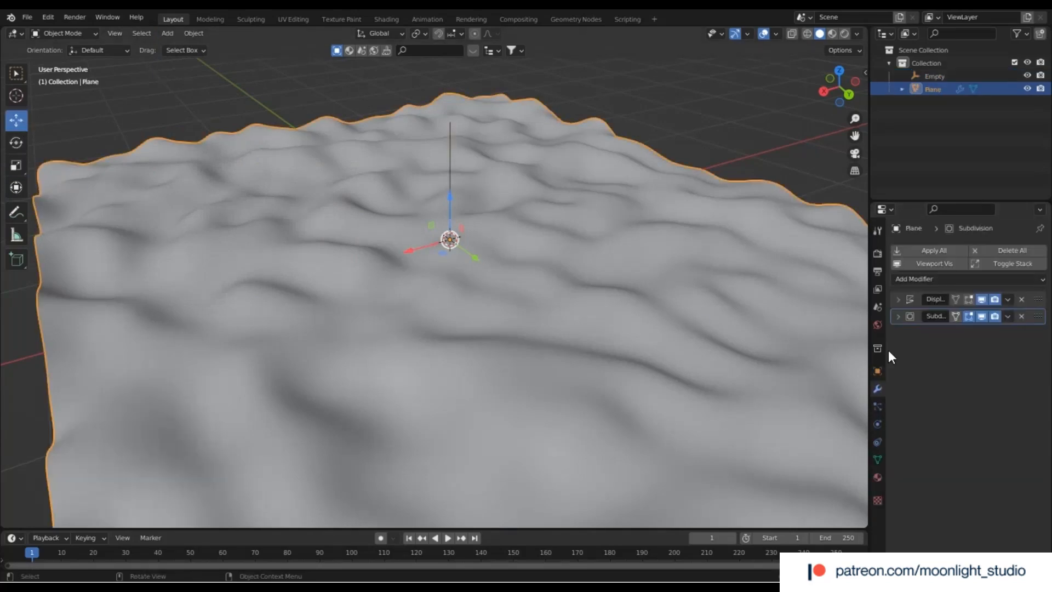
left_click(895, 299)
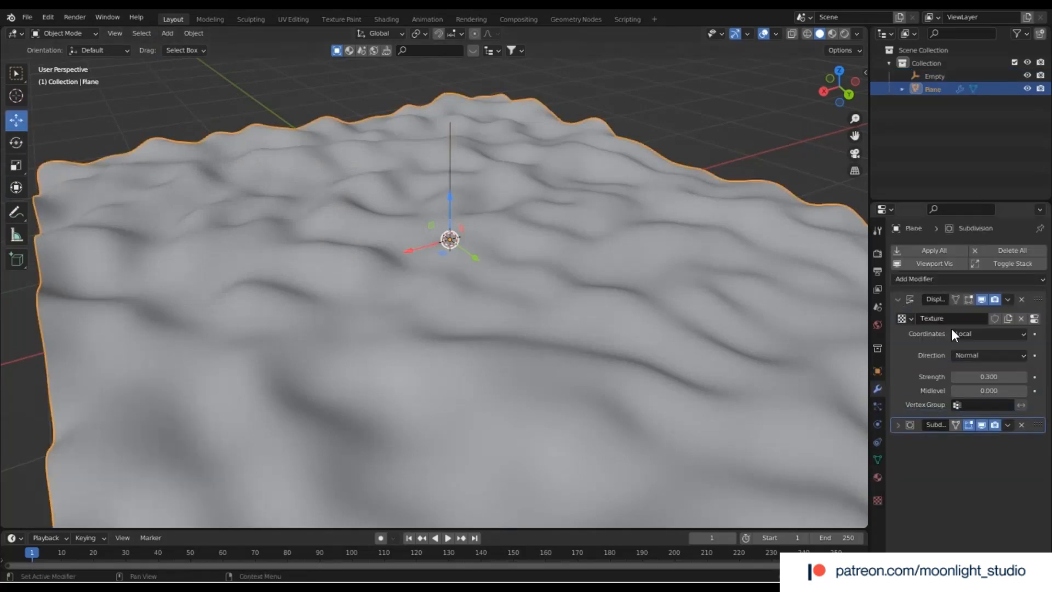
left_click(988, 334)
left_click(988, 376)
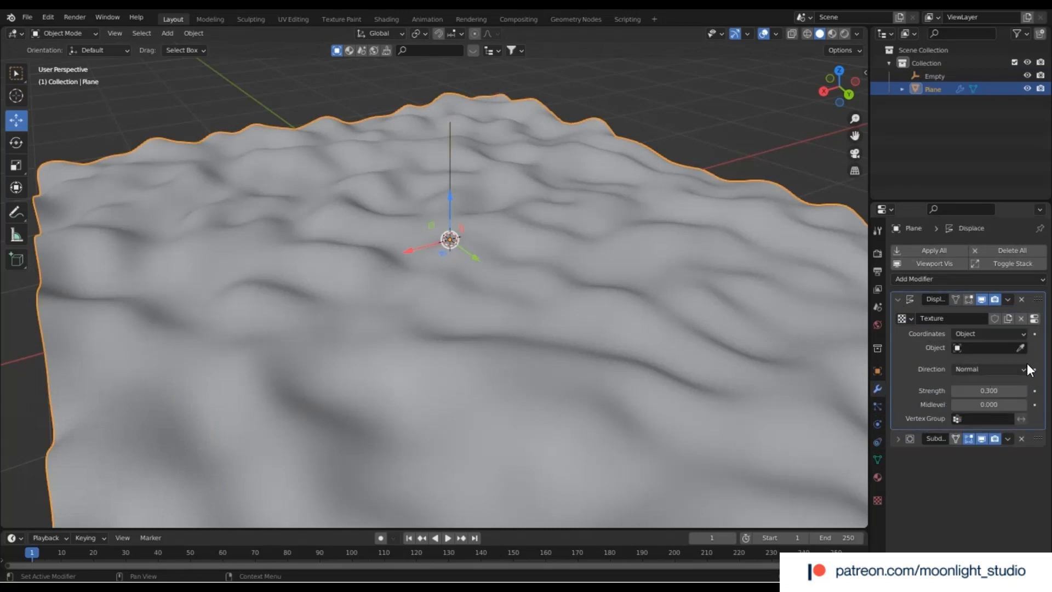
left_click(1021, 348)
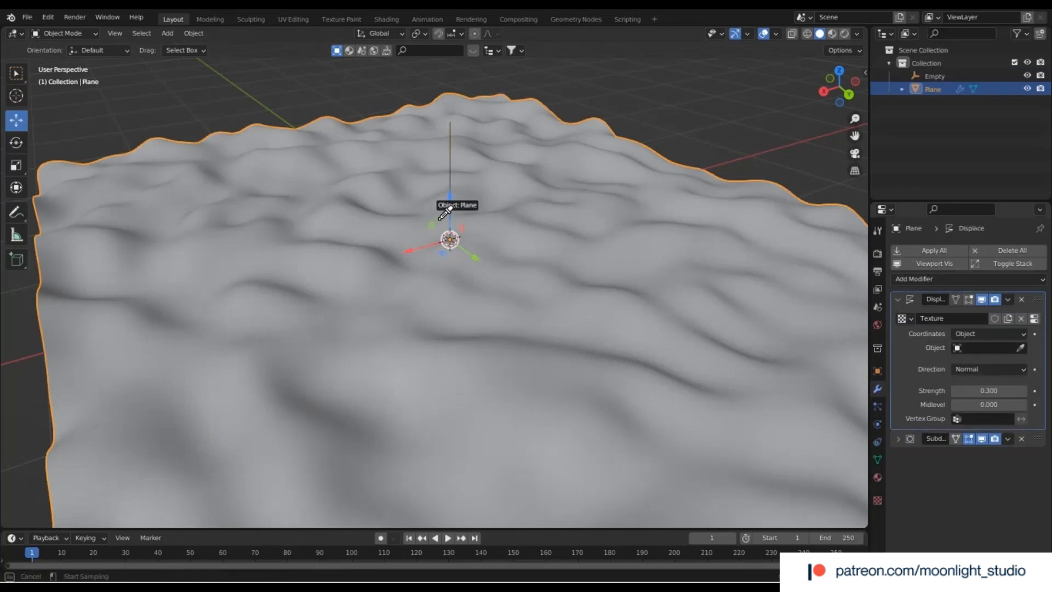
left_click(455, 160)
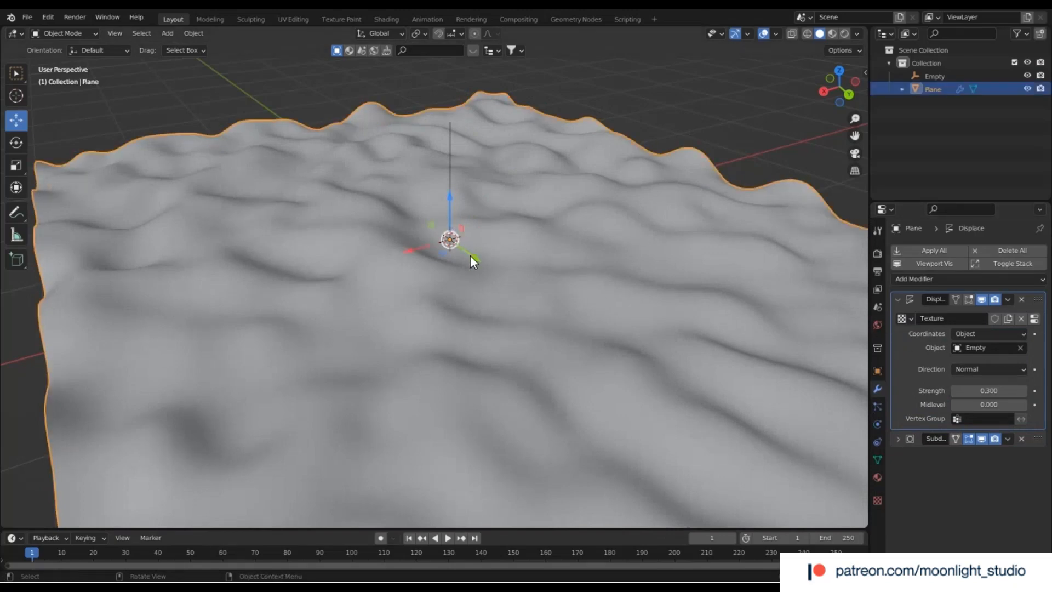
Step: Move the empty along Y to about 0.18 m and check how the displacement shifts across the terrain
left_click(926, 77)
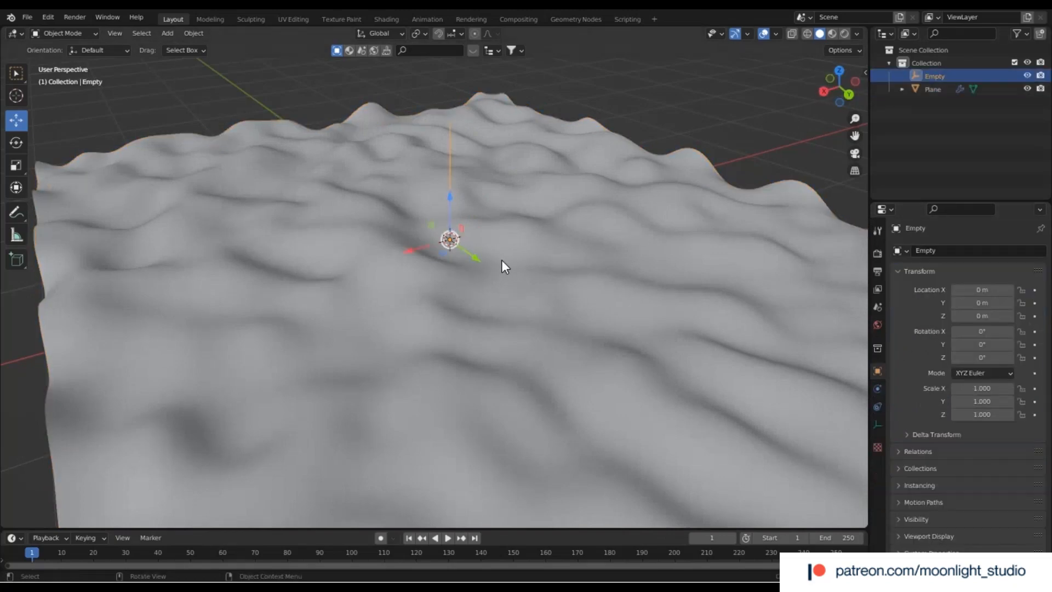
key("g")
key("y")
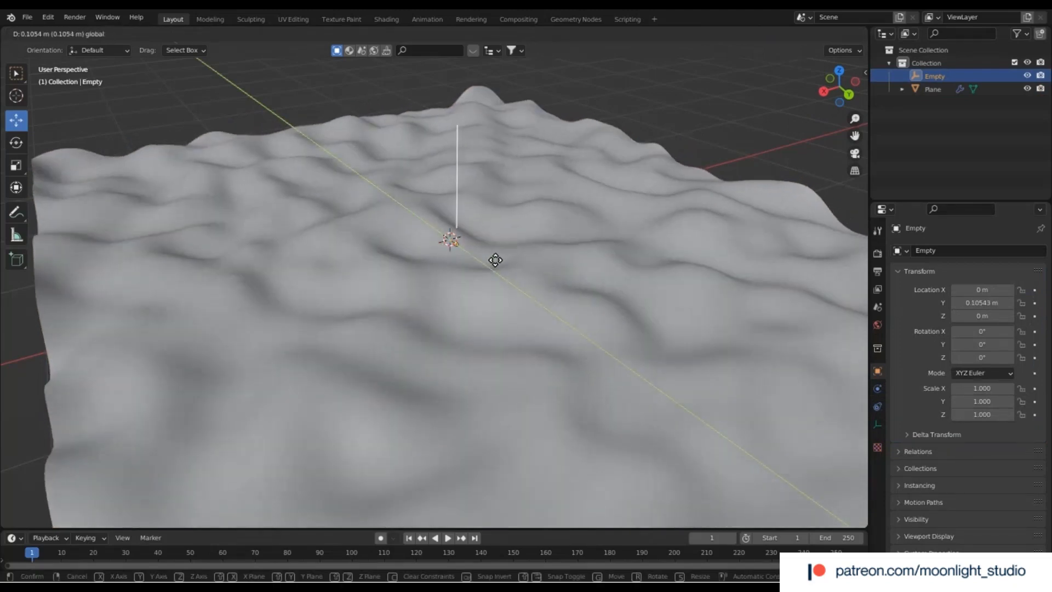
left_click(500, 258)
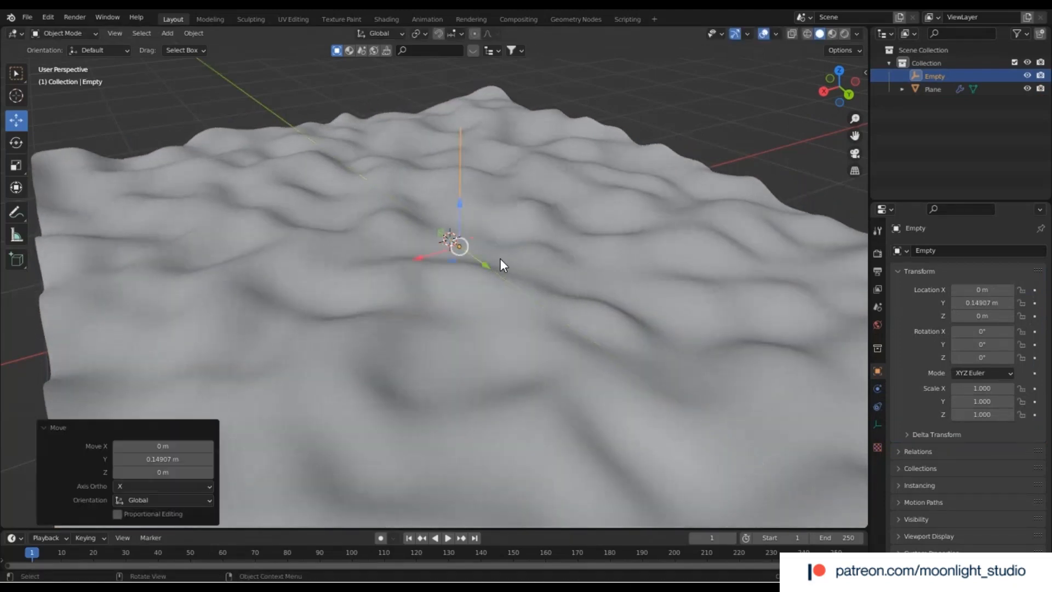
scroll(478, 300, "up", 6)
left_click_drag(847, 104, 509, 215)
scroll(509, 215, "down", 5)
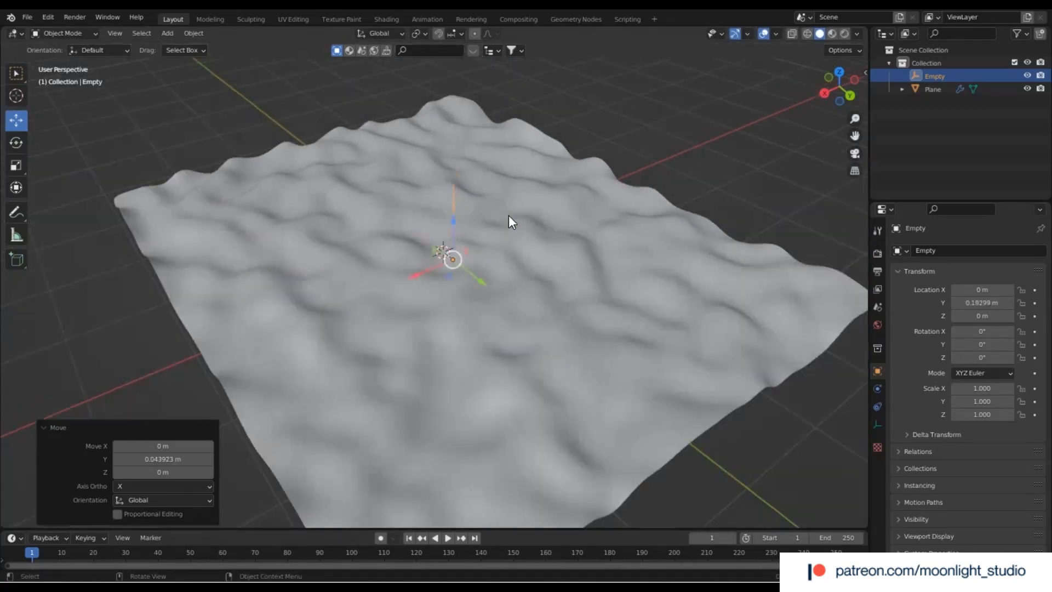
Step: Slide the empty again to about X 0.08 m and Y 0.14 m, and check the whole terrain
scroll(499, 228, "up", 5)
key("g")
key("y")
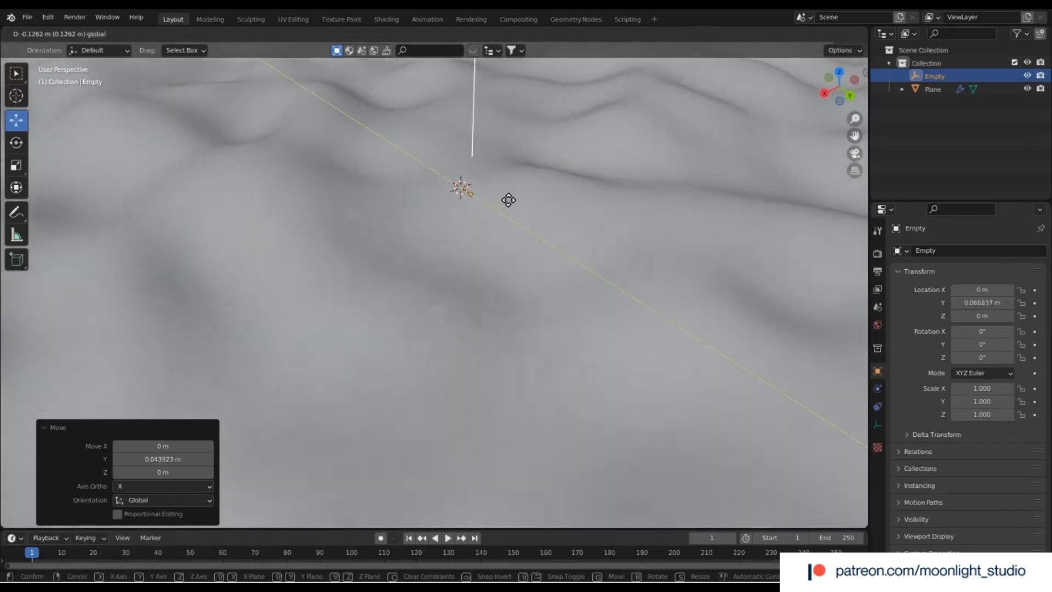
left_click_drag(508, 200, 465, 222)
scroll(477, 245, "down", 4)
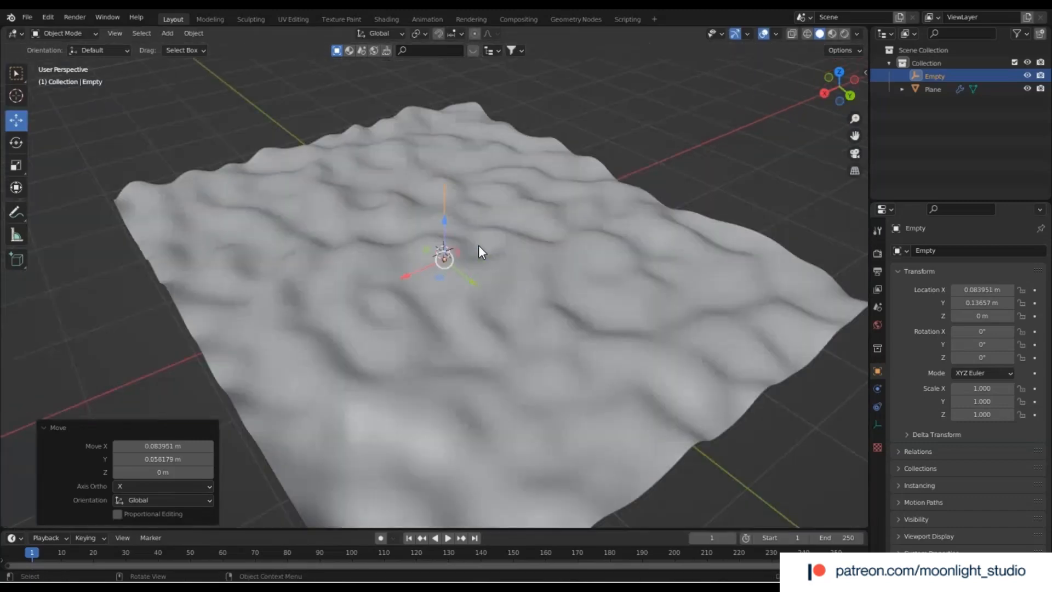
Step: Move the empty in the XY plane only, to about X 0.18 m and Y 0.20 m
scroll(478, 245, "up", 5)
key("g")
key("shift+z")
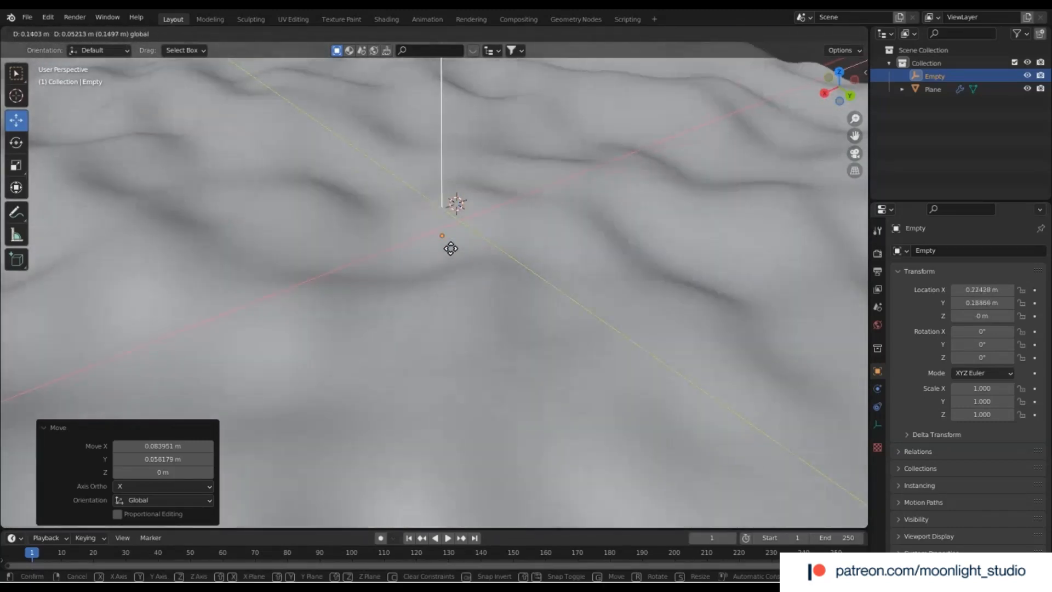
left_click(458, 249)
Step: Compare the Voronoi F1 noise basis on the plane's Wood texture, and return to Voronoi F2
left_click(922, 88)
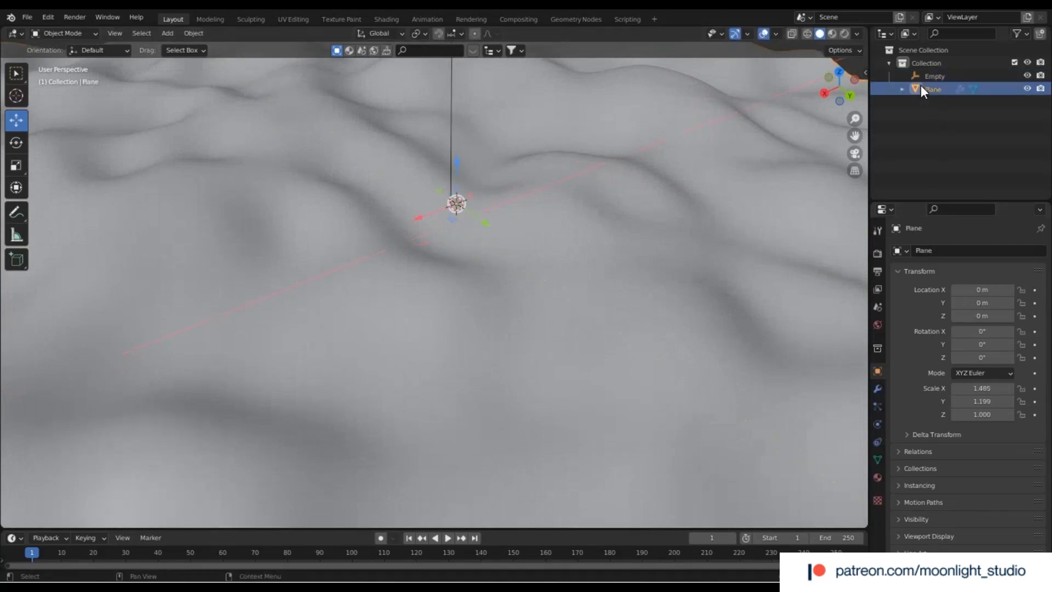
left_click(878, 388)
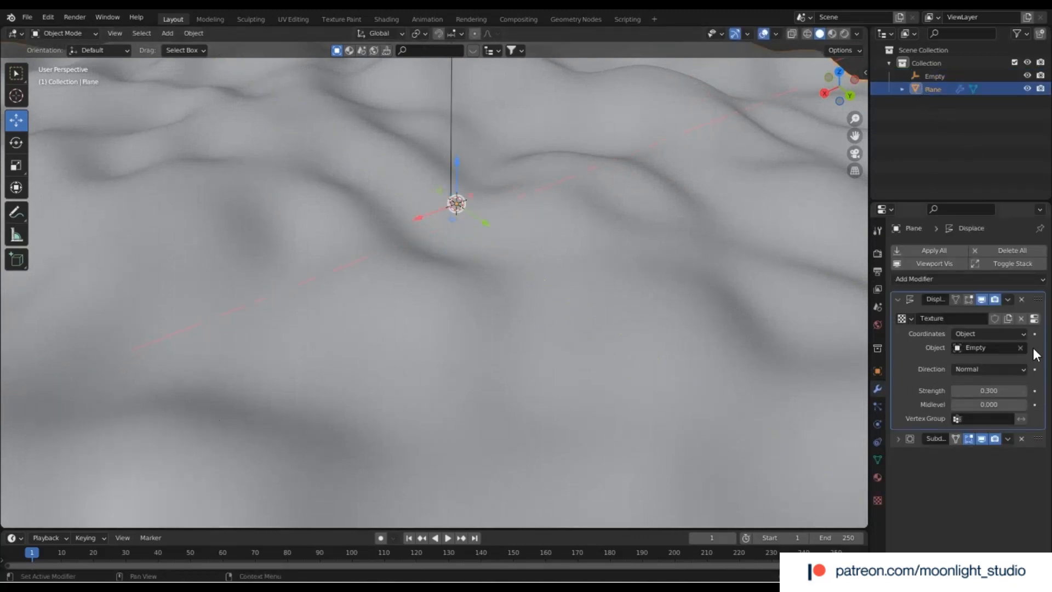
left_click(1036, 319)
scroll(982, 420, "down", 1)
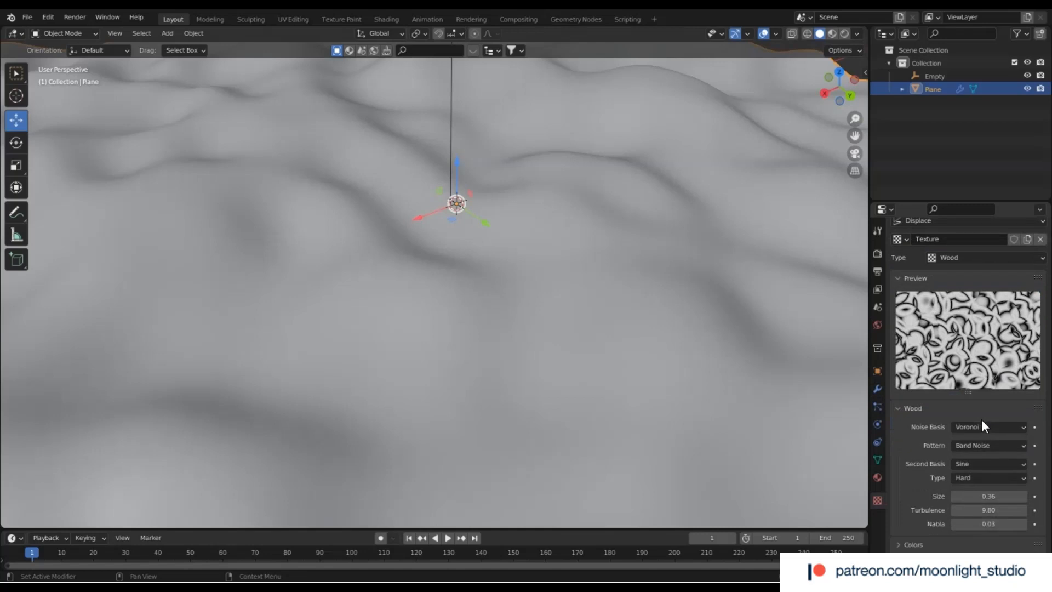
left_click(982, 423)
left_click(992, 371)
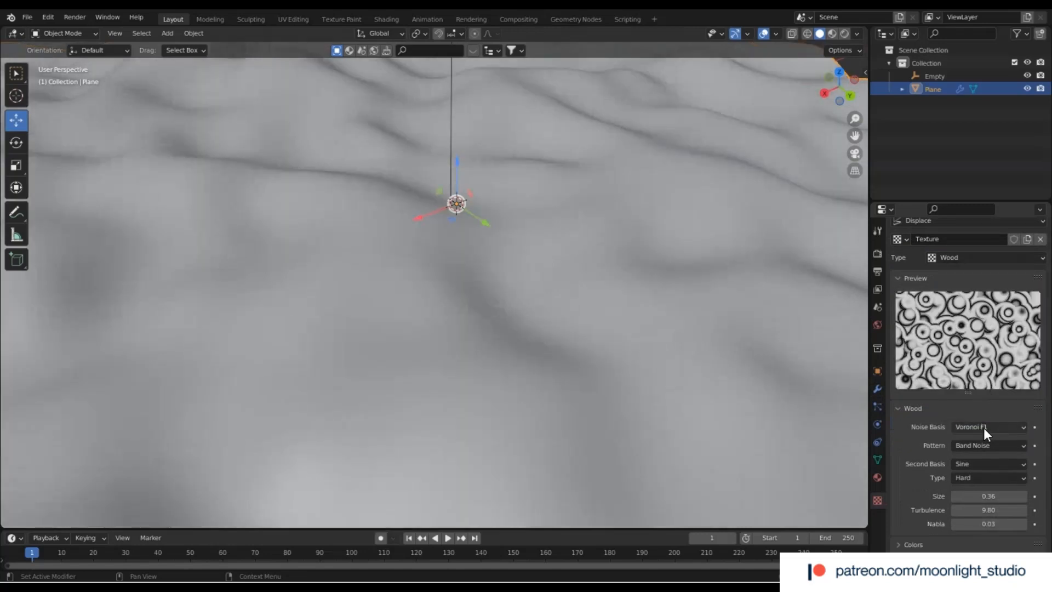
left_click(984, 426)
left_click(978, 355)
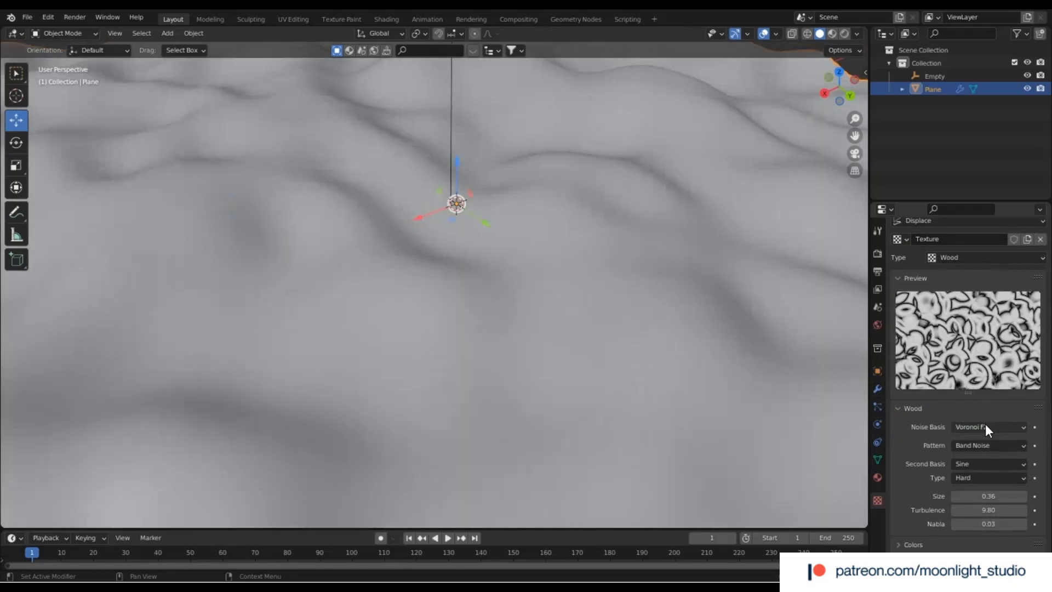
Step: Keyframe the empty's X, Y and Z location at frame 1
left_click(932, 76)
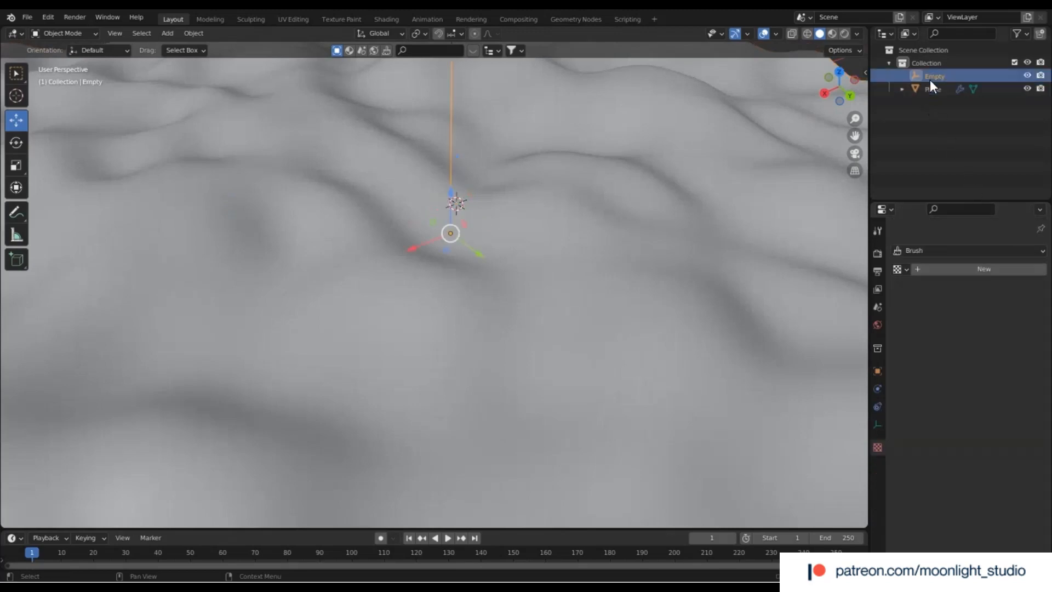
left_click(877, 372)
left_click(1035, 289)
left_click(1035, 303)
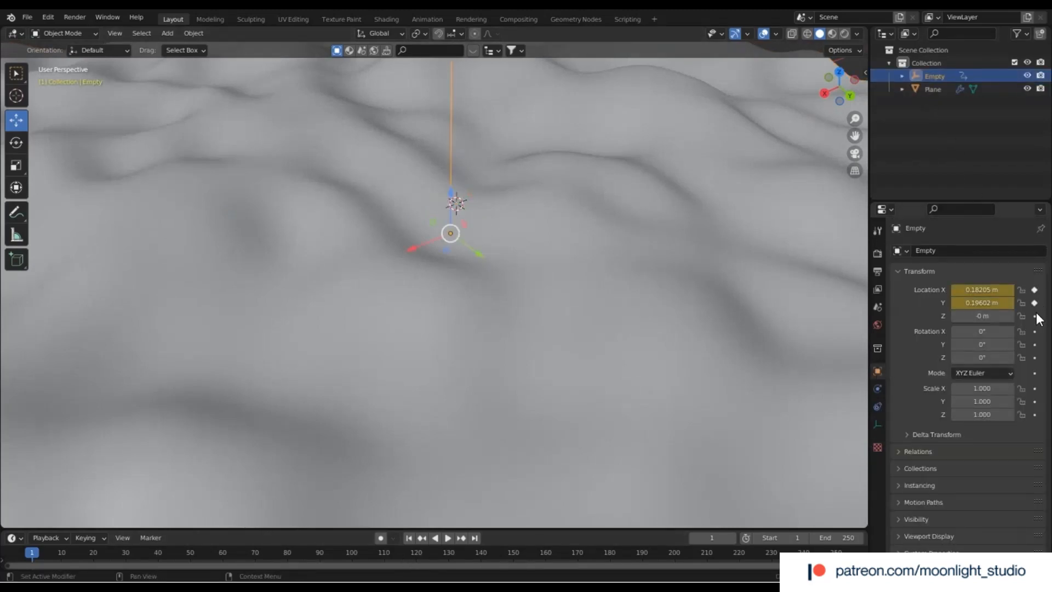
left_click(1034, 316)
Step: Set the animation's end frame to 144 and enlarge the timeline area
left_click(838, 534)
type("1")
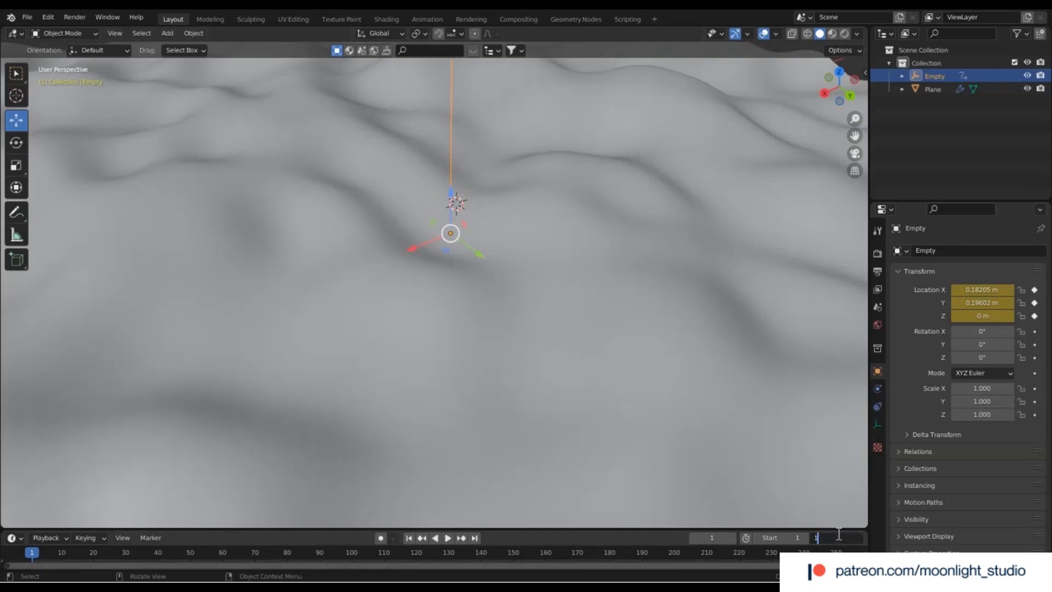
type("44")
key("Return")
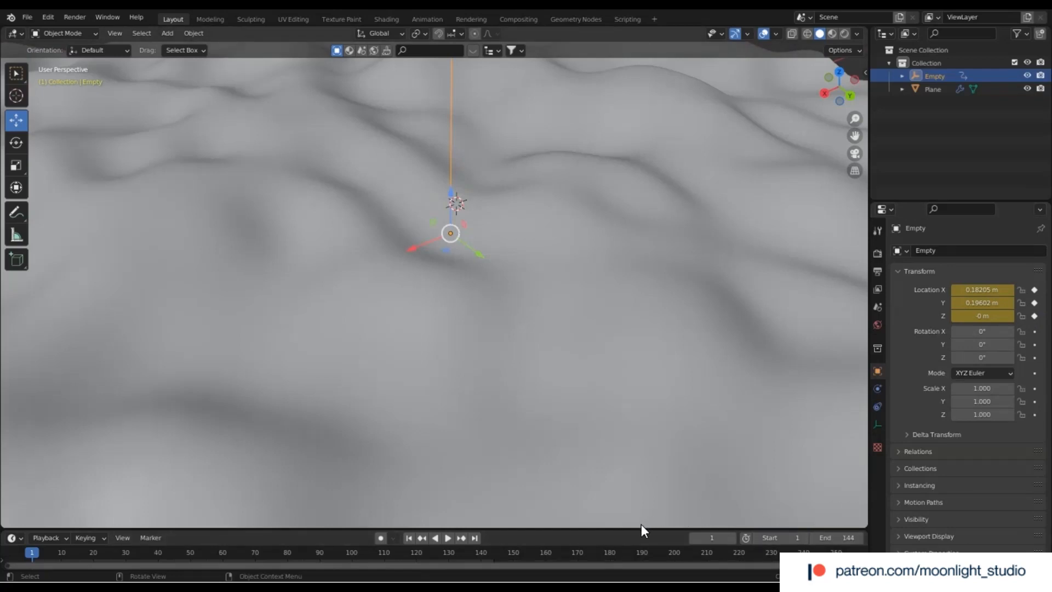
left_click_drag(639, 528, 640, 447)
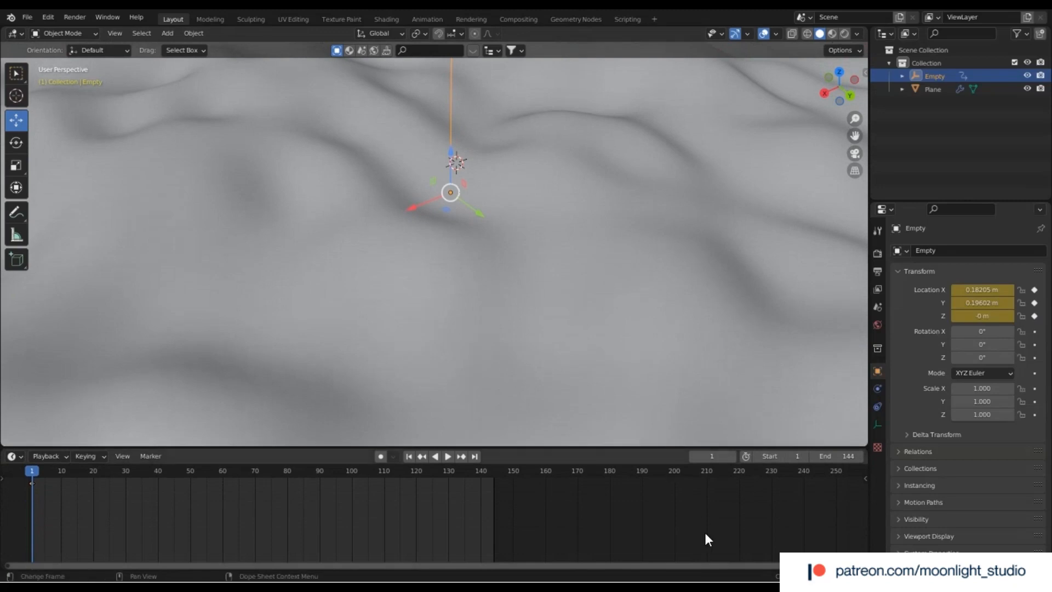
Step: At frame 144, move the empty about 0.17 m in X and 0.16 m in Y, and keyframe its location
left_click(492, 469)
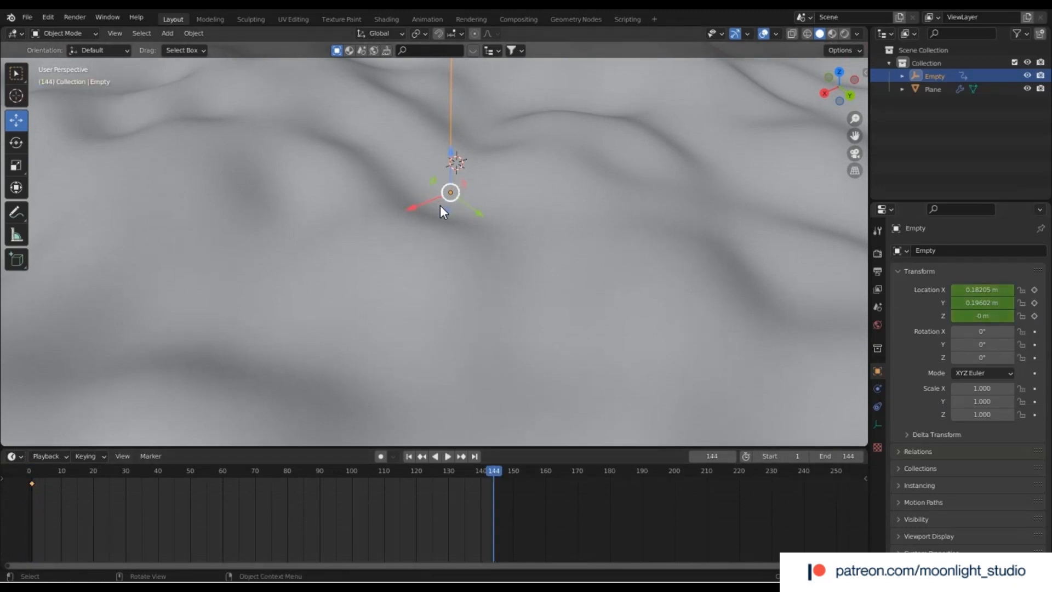
key("g")
left_click(436, 235)
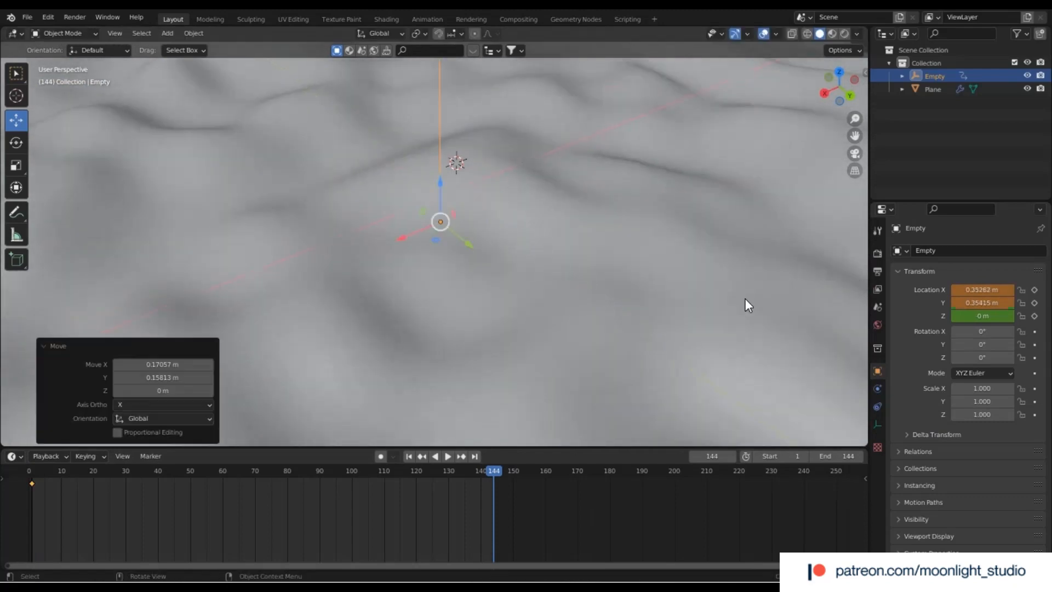
left_click(1035, 316)
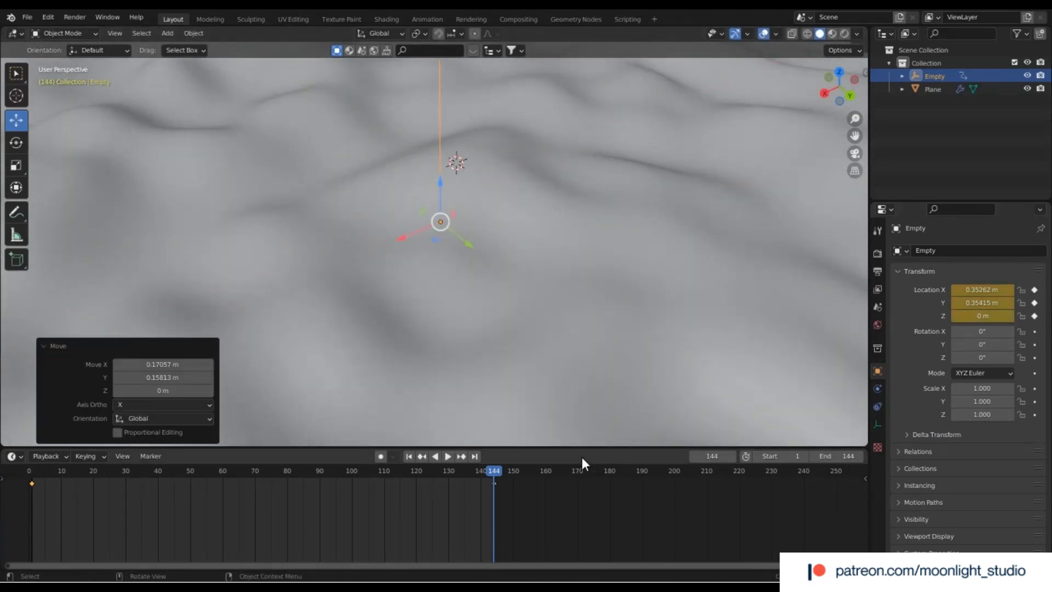
Step: Play the terrain animation from the first frame, stop it and return to frame 1
left_click(410, 456)
left_click(444, 453)
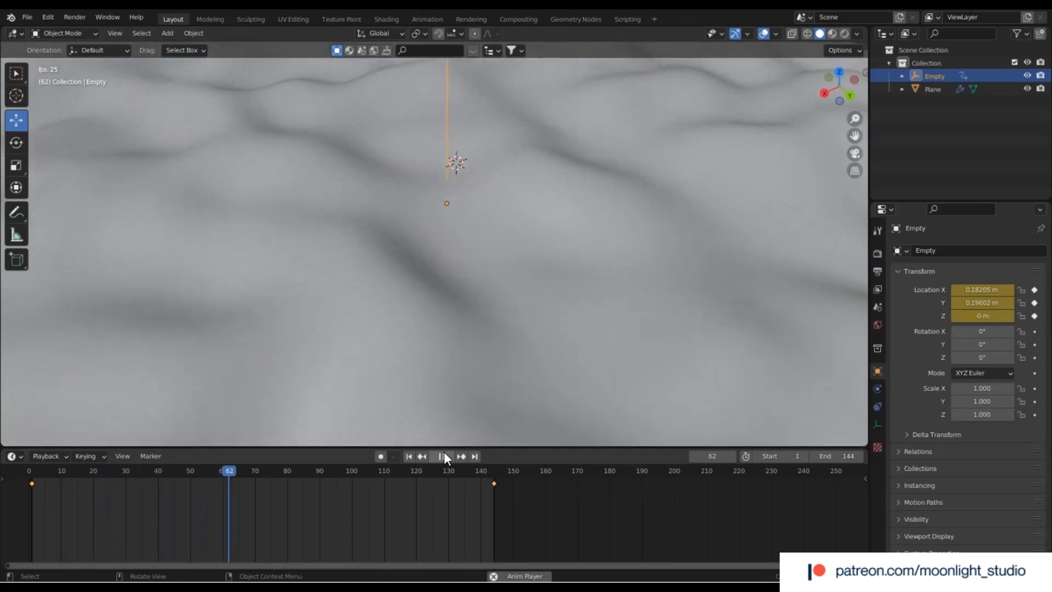
left_click(444, 453)
left_click(407, 454)
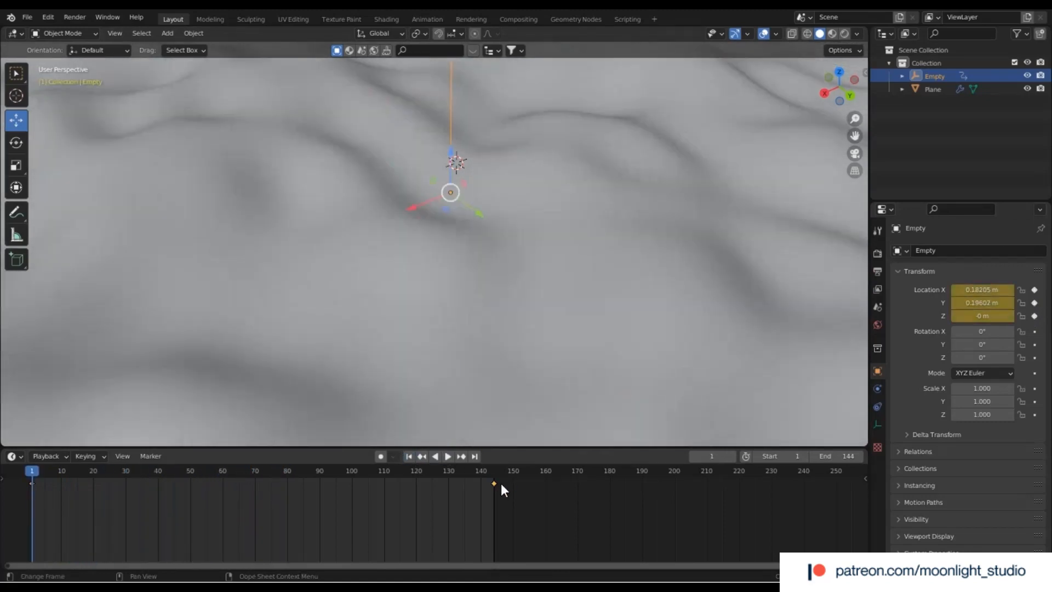
Step: Move the empty's last location keyframe to frame 240 and play the animation to check the slower motion
left_click_drag(510, 480, 470, 498)
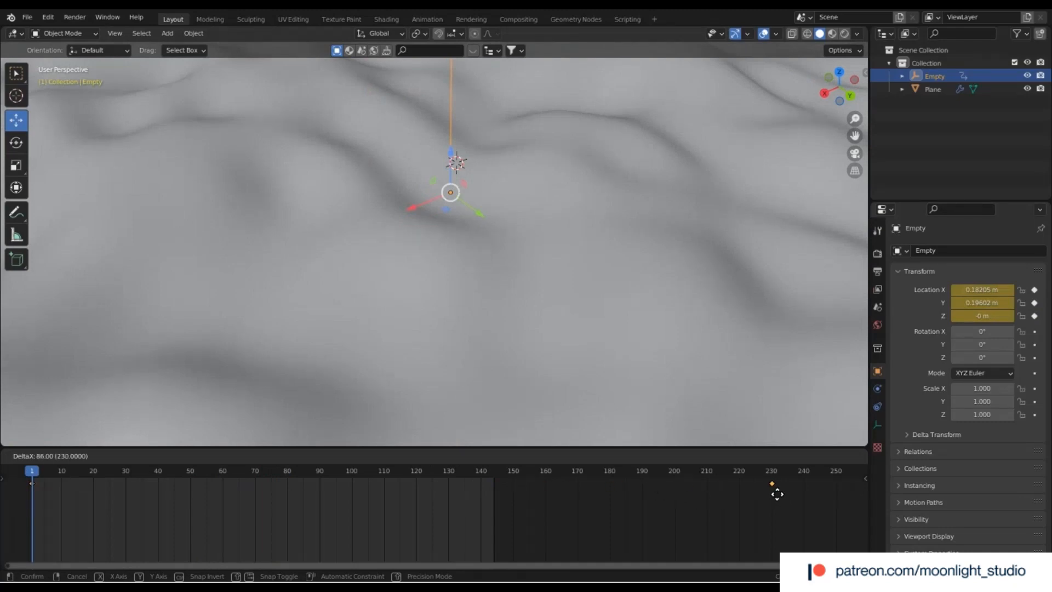
left_click(809, 501)
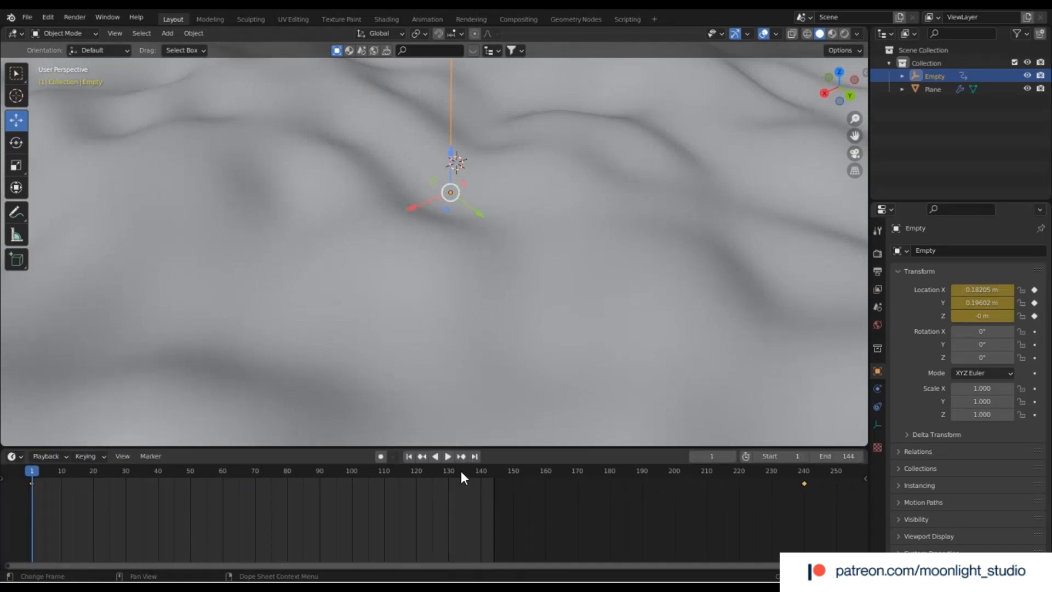
left_click(443, 456)
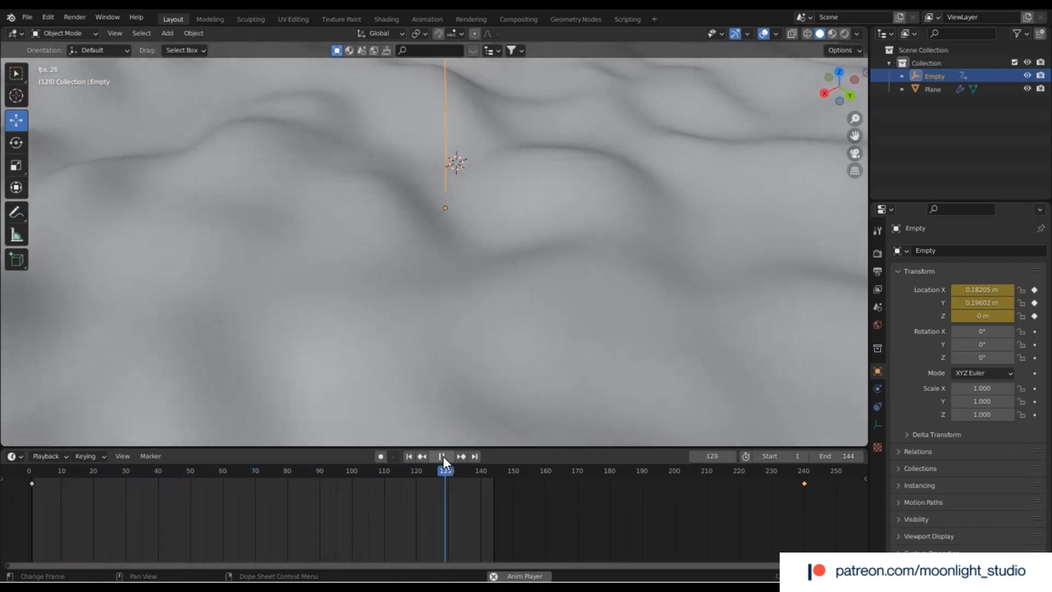
left_click(443, 456)
scroll(519, 240, "down", 6)
scroll(521, 238, "up", 6)
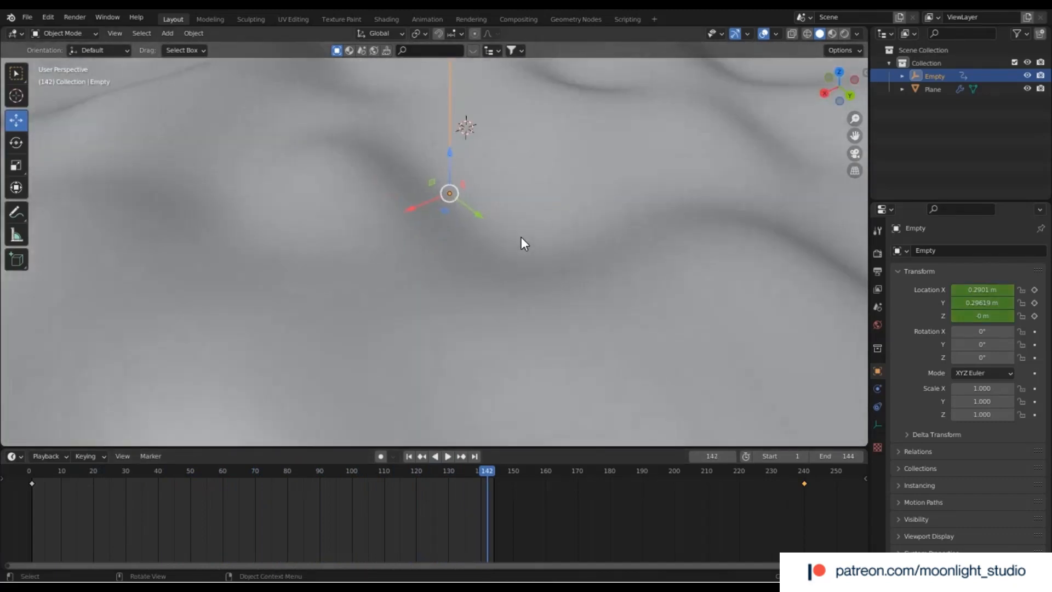
Step: Set the plane's Displace strength to 0.4 and play the animation from the first frame
left_click(759, 241)
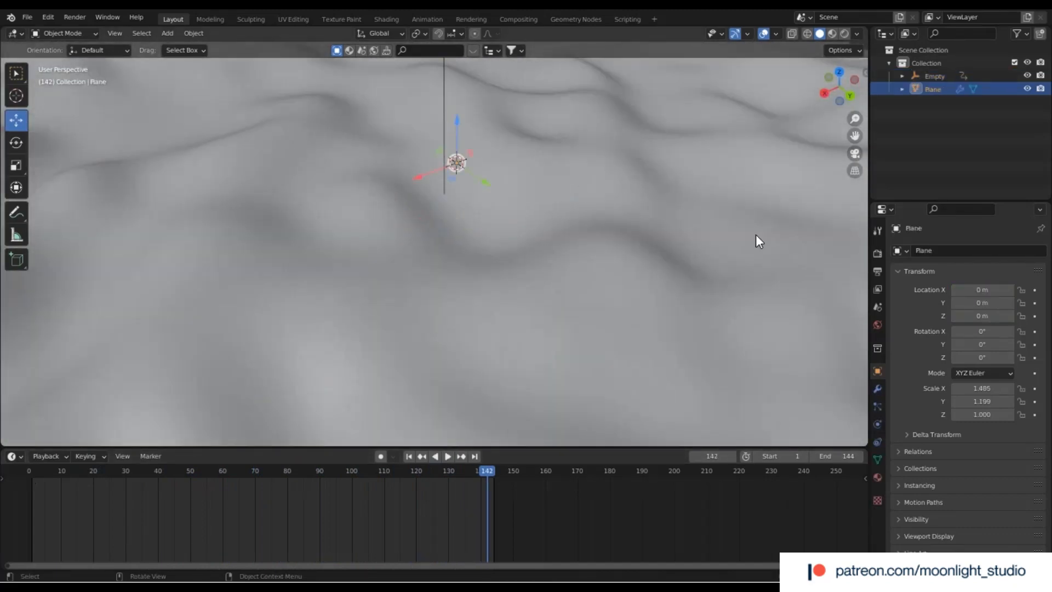
left_click(878, 389)
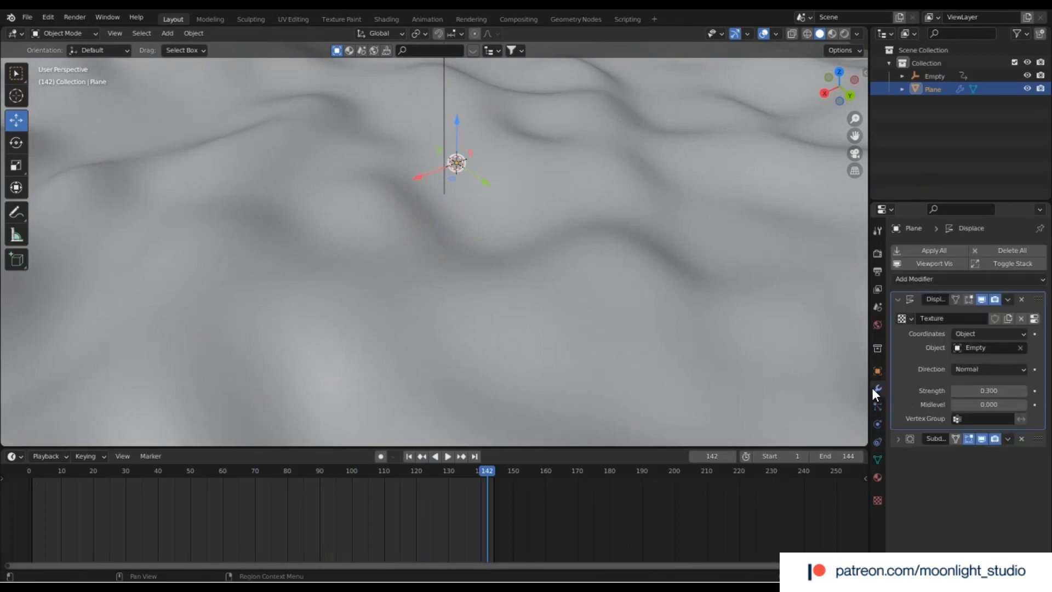
left_click(1024, 389)
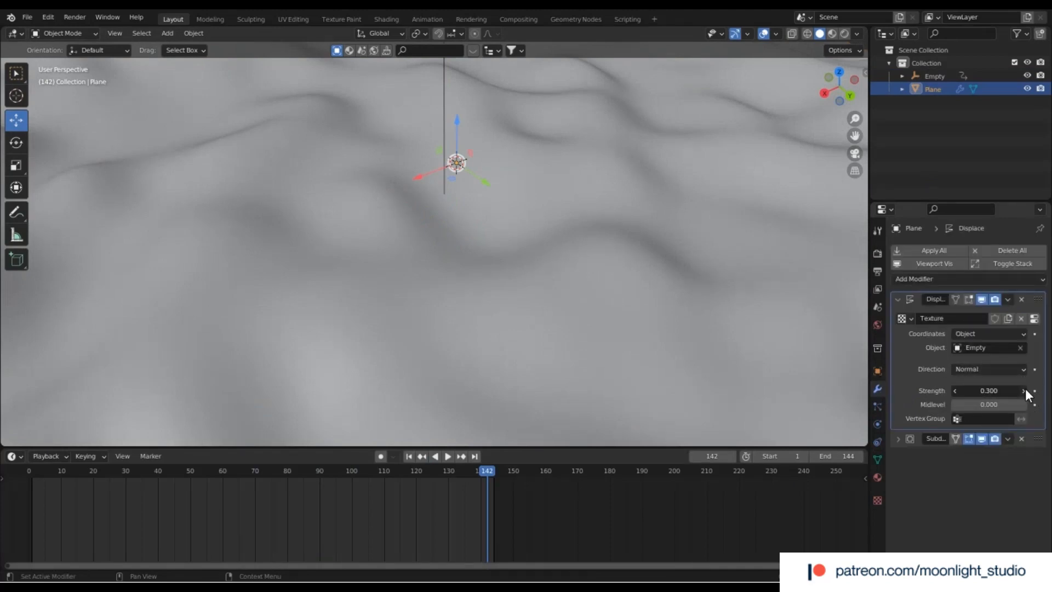
left_click_drag(498, 469, 32, 472)
left_click(448, 458)
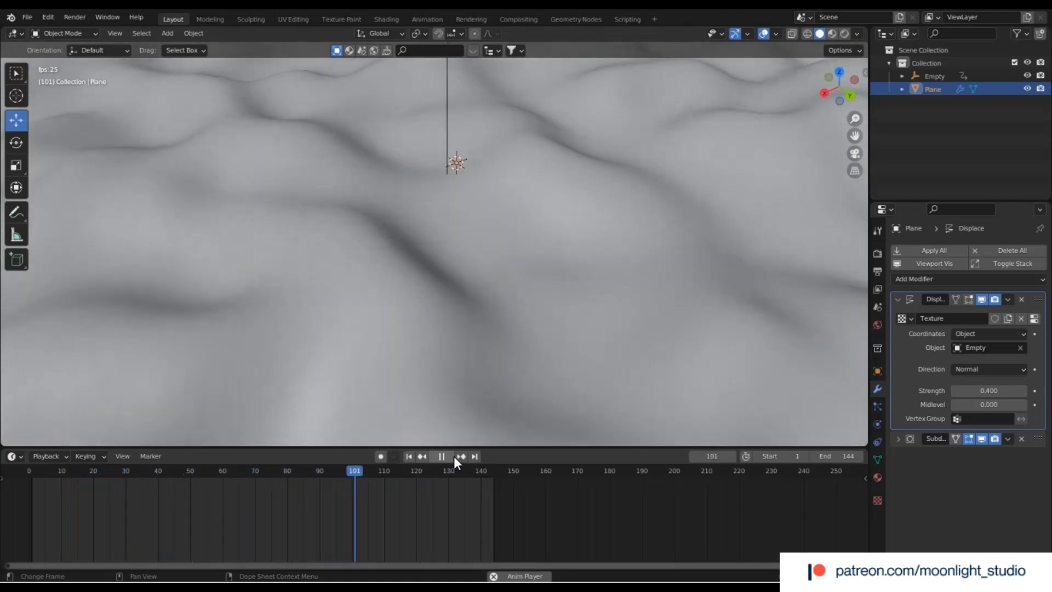
left_click(453, 457)
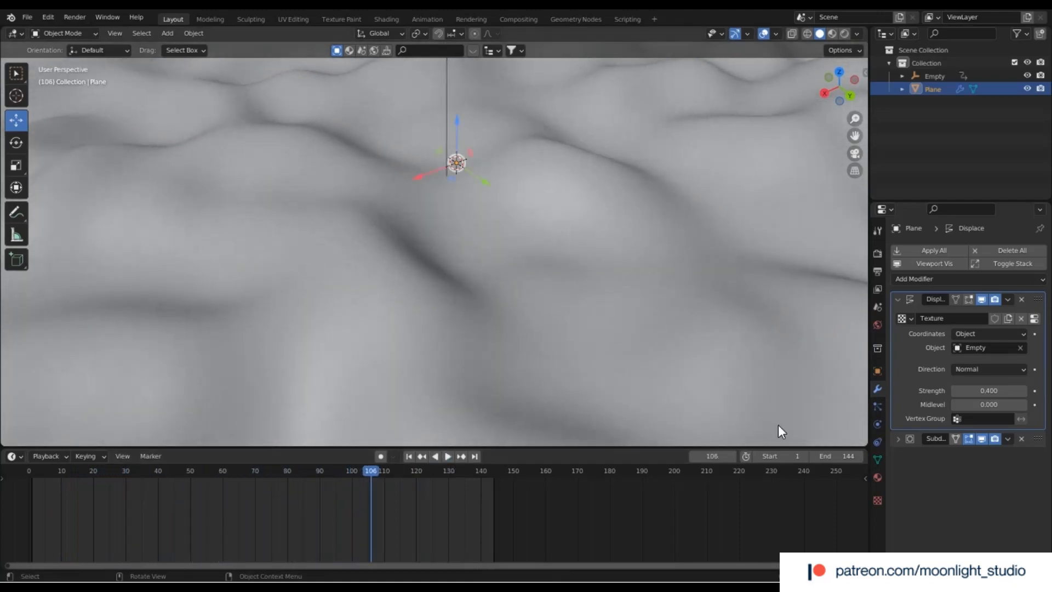
Step: Set the plane's Displace strength to 0.5, expand the Subdivision settings and preview the animation from frame 1
left_click(1021, 392)
left_click(1021, 392)
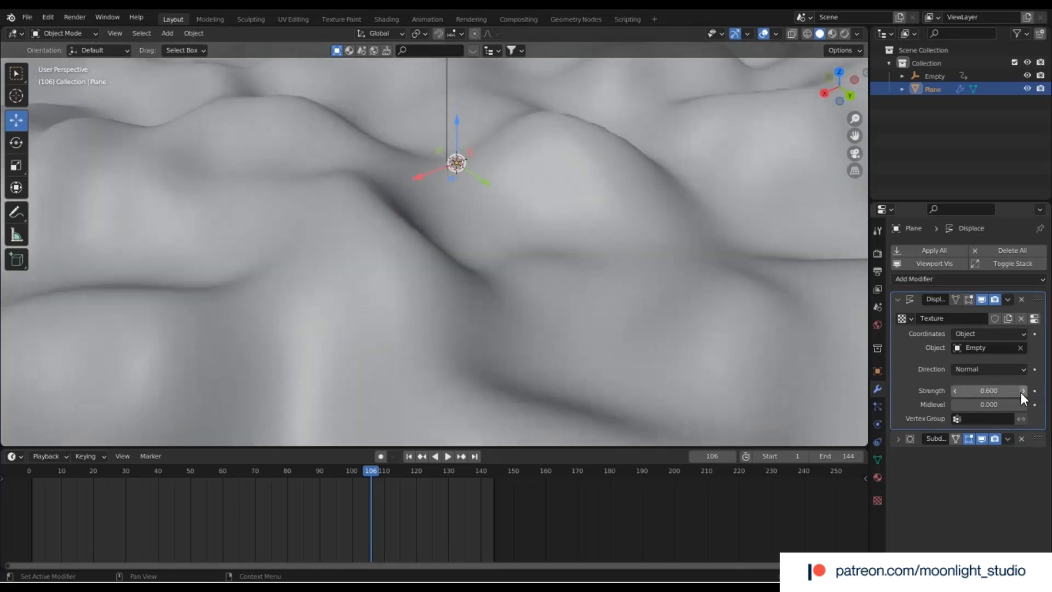
left_click(958, 391)
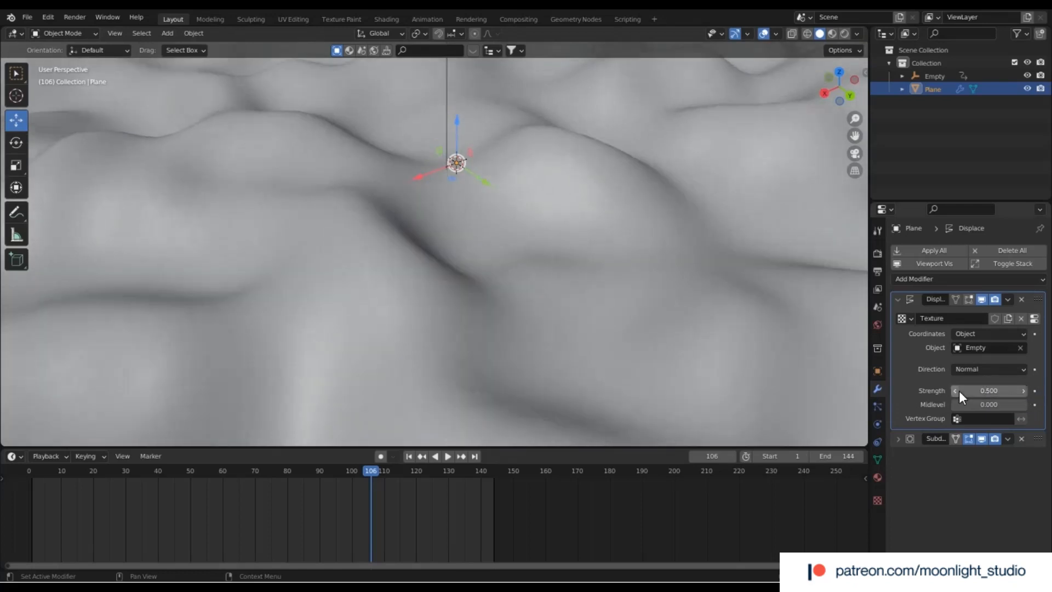
left_click(900, 438)
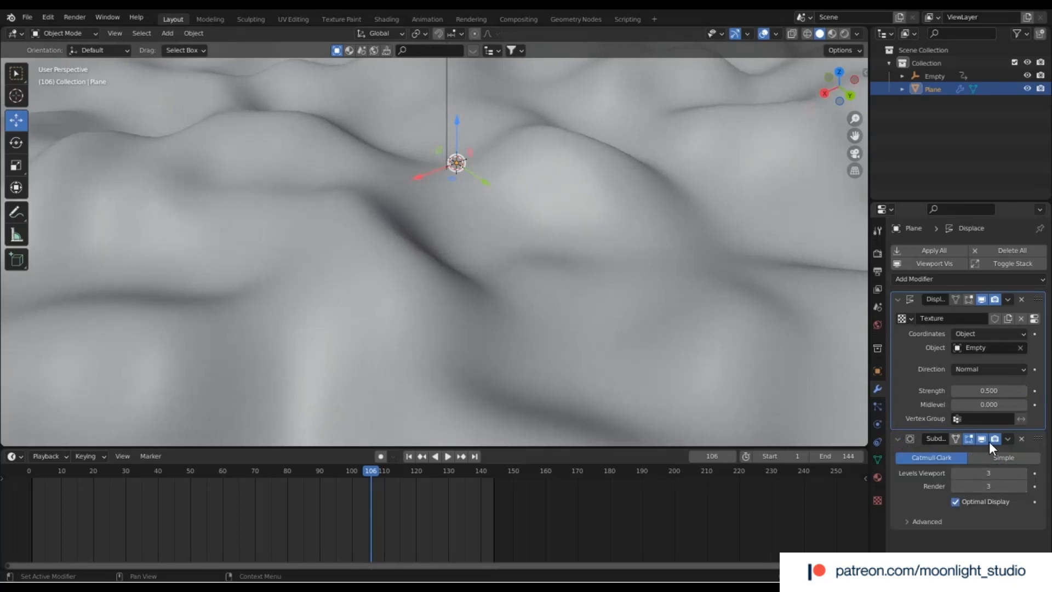
left_click(423, 457)
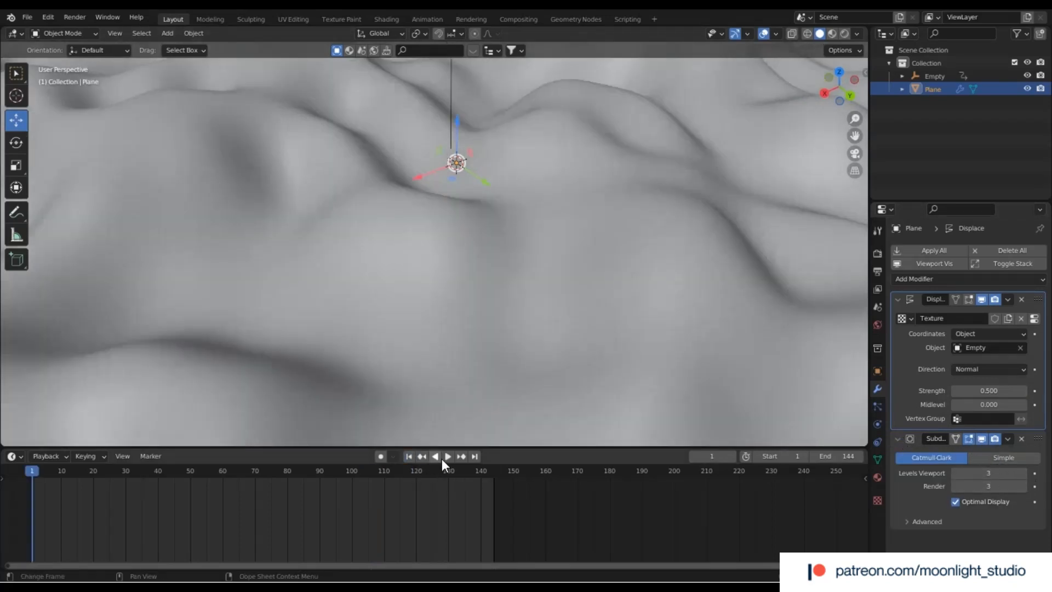
left_click(446, 457)
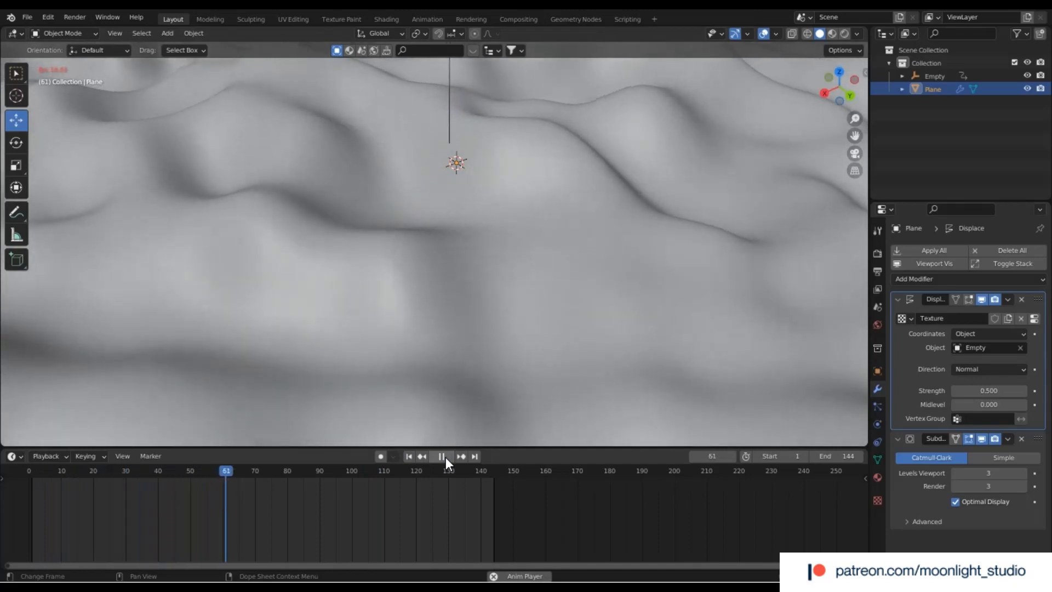
left_click(445, 457)
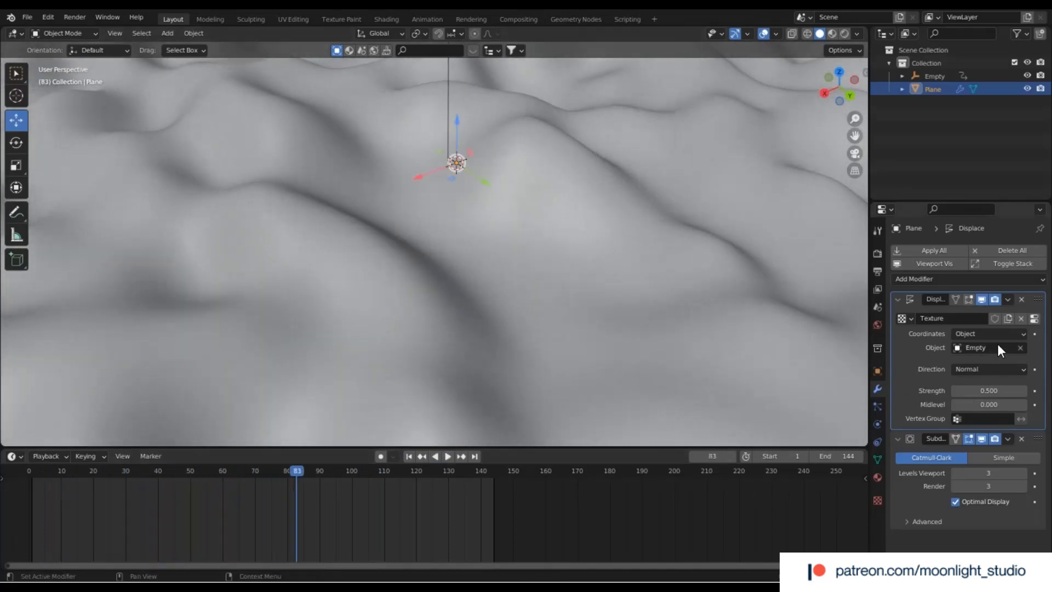
Step: Set the size of the plane's Wood texture to 0.34 and preview the animation from the start
left_click(1035, 318)
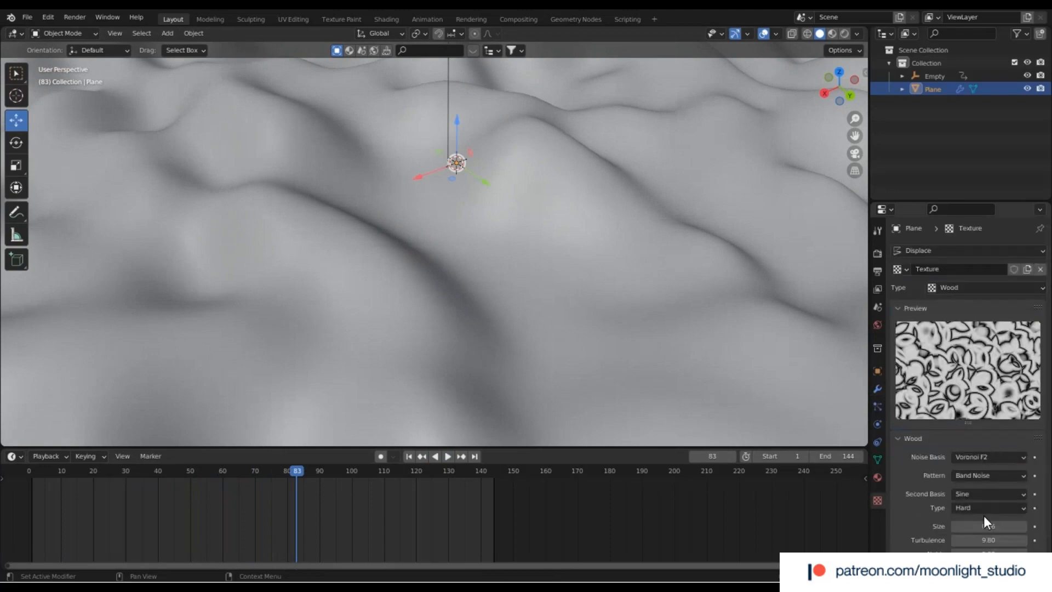
left_click_drag(989, 530, 984, 530)
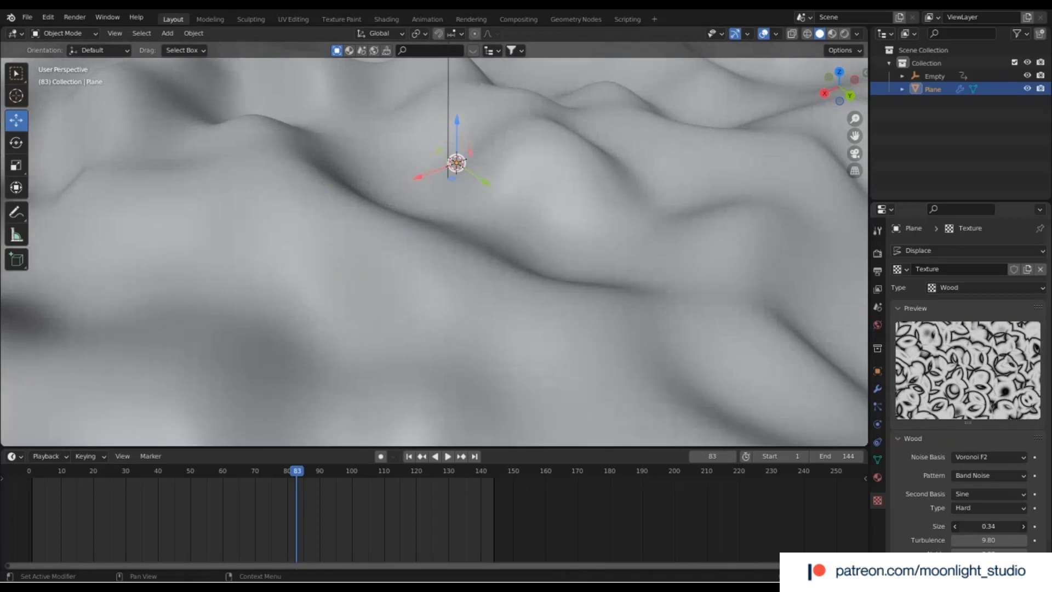
left_click(409, 456)
left_click(448, 456)
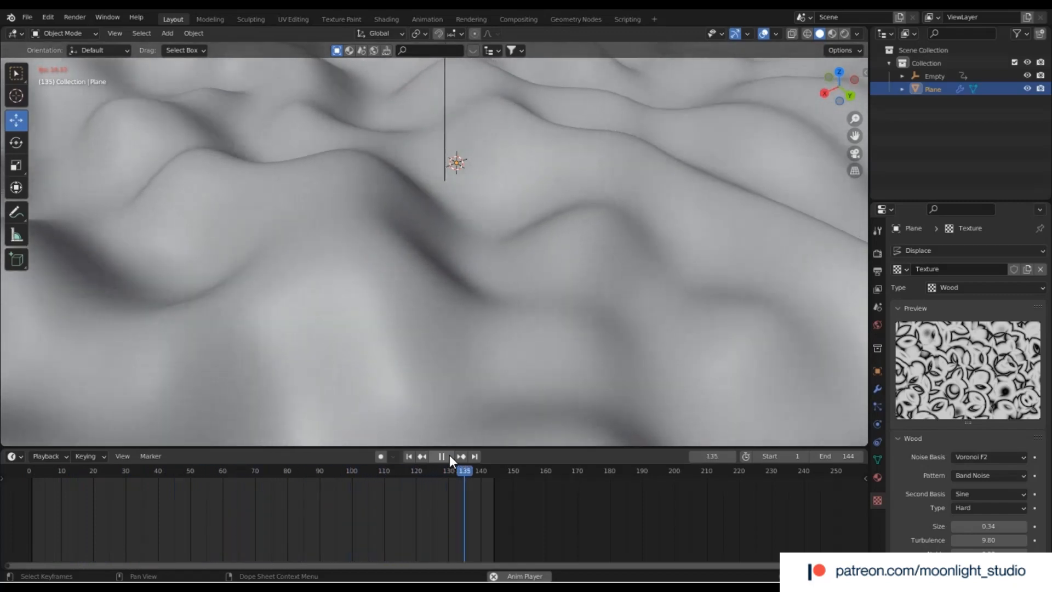
left_click(443, 457)
Step: Move the empty's last location keyframe to frame 250 and review the animation
left_click(409, 456)
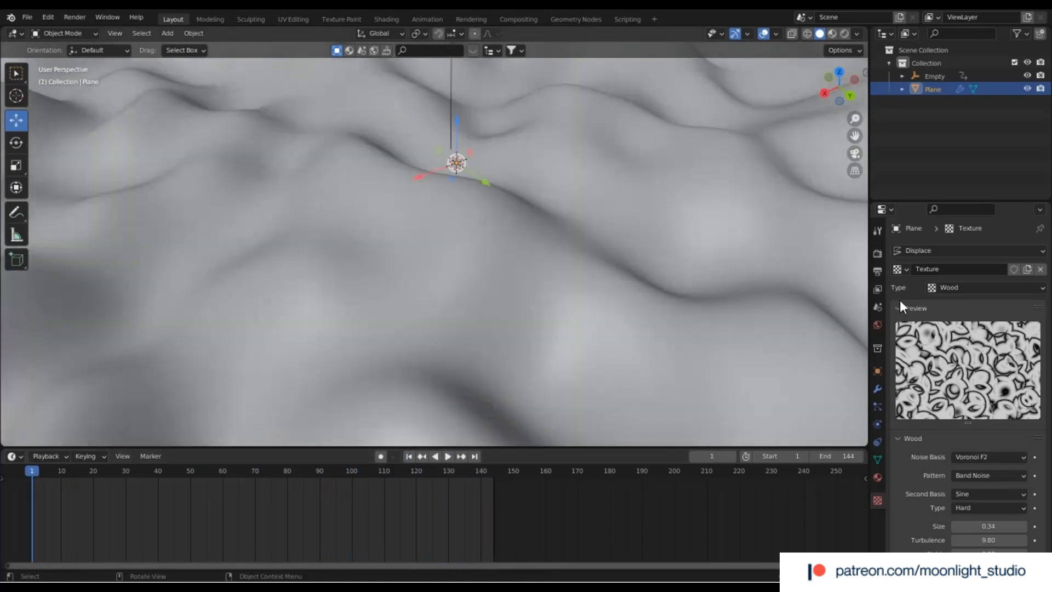
left_click(934, 77)
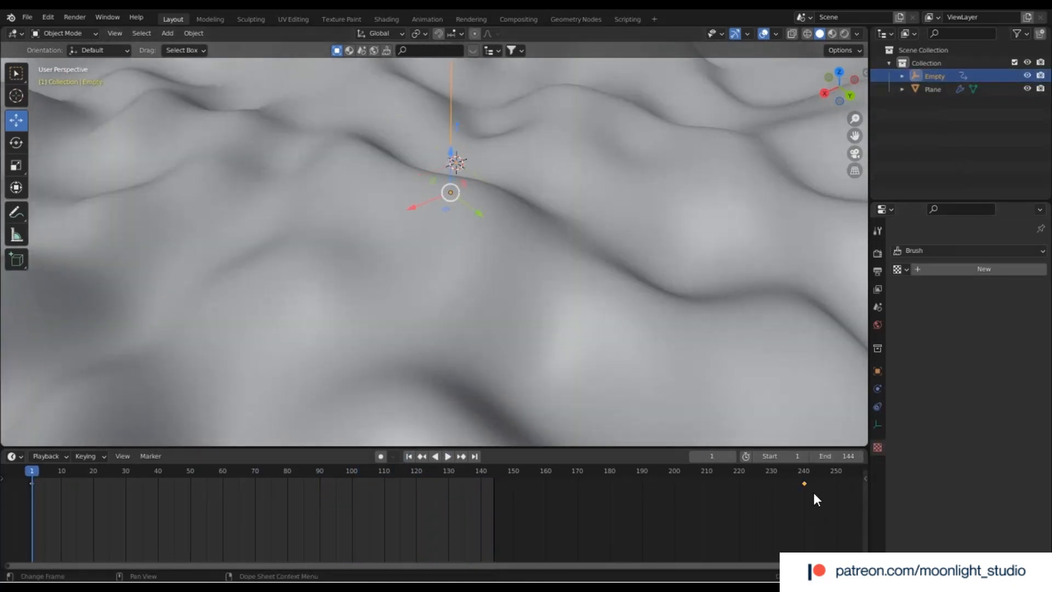
left_click_drag(804, 486, 836, 483)
left_click_drag(837, 485, 838, 482)
mouse_move(433, 469)
left_mouse_down()
mouse_move(481, 472)
mouse_move(30, 488)
mouse_move(446, 456)
left_mouse_up()
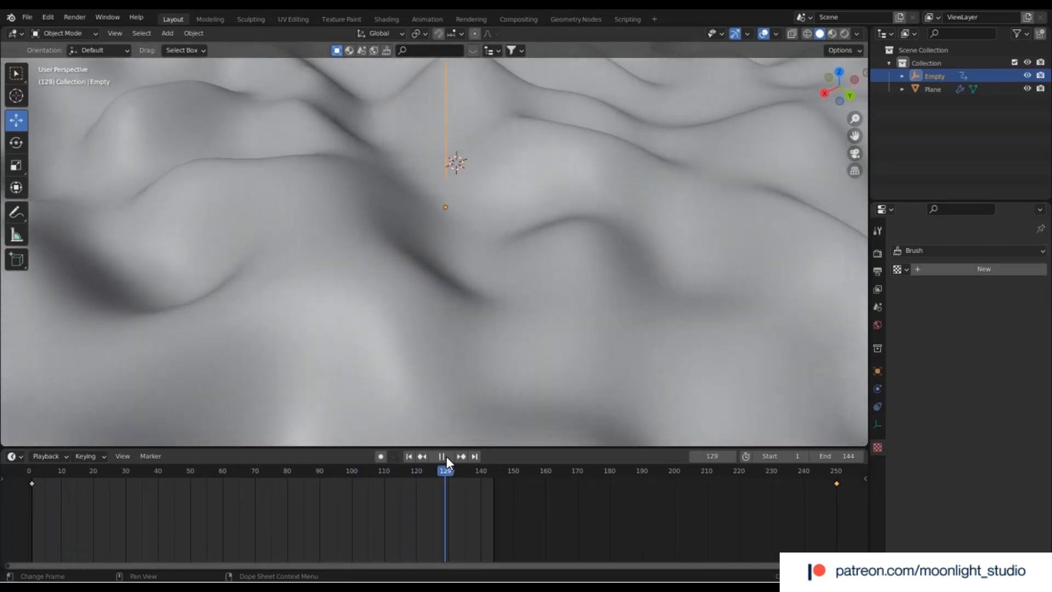
left_click_drag(446, 456, 281, 470)
Step: Set the turbulence of the plane's Wood texture to 8.00 and play the animation from the first frame
left_click(925, 87)
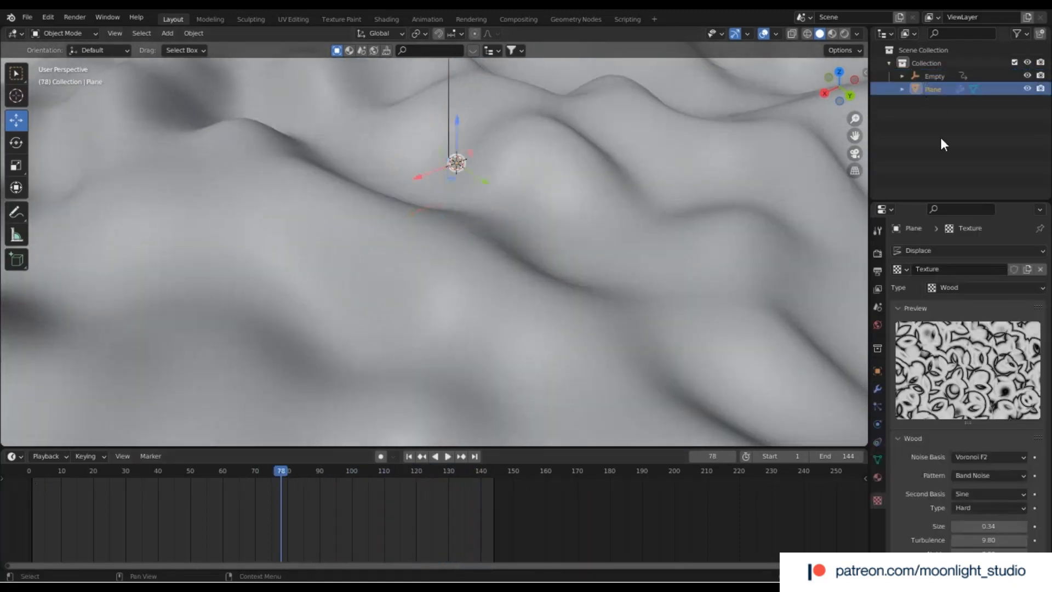
left_click_drag(989, 540, 966, 541)
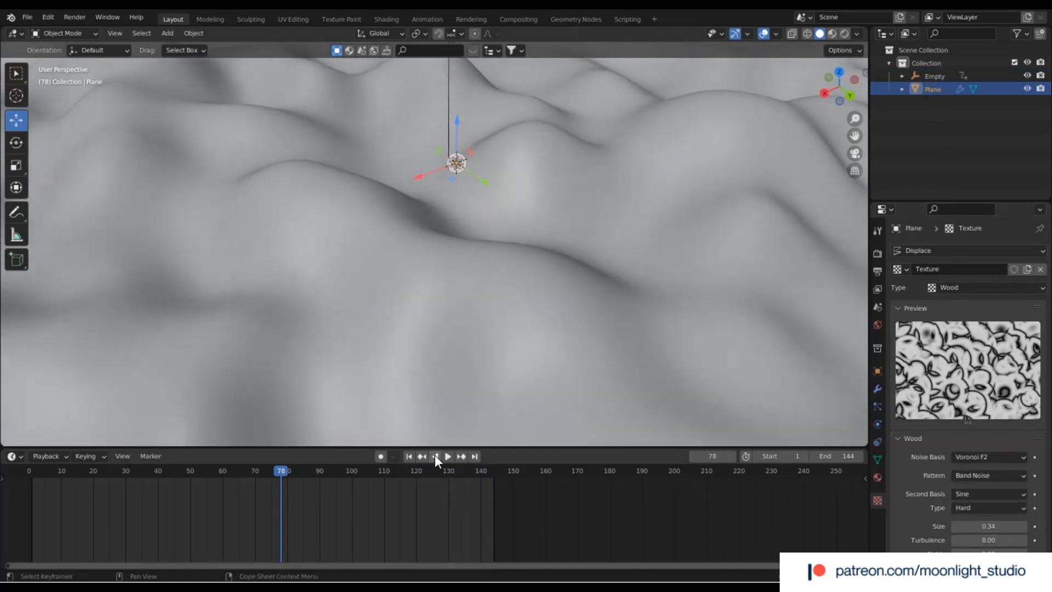
left_click(409, 456)
left_click(449, 457)
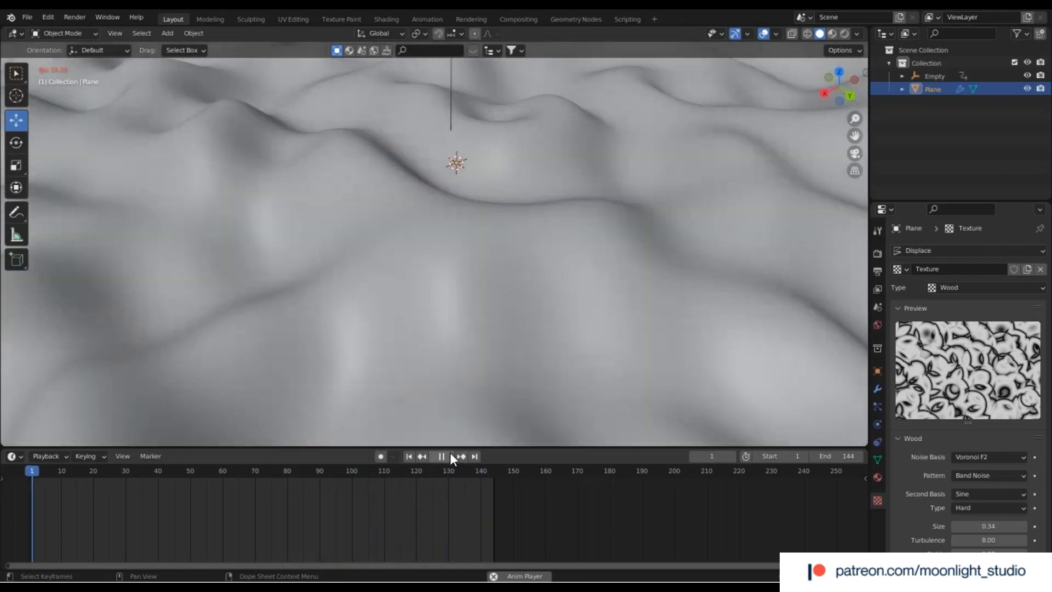
left_click(449, 453)
Step: Set the plane's Displace strength to 0.3, play the animation and return to the start of the timeline
left_click(877, 389)
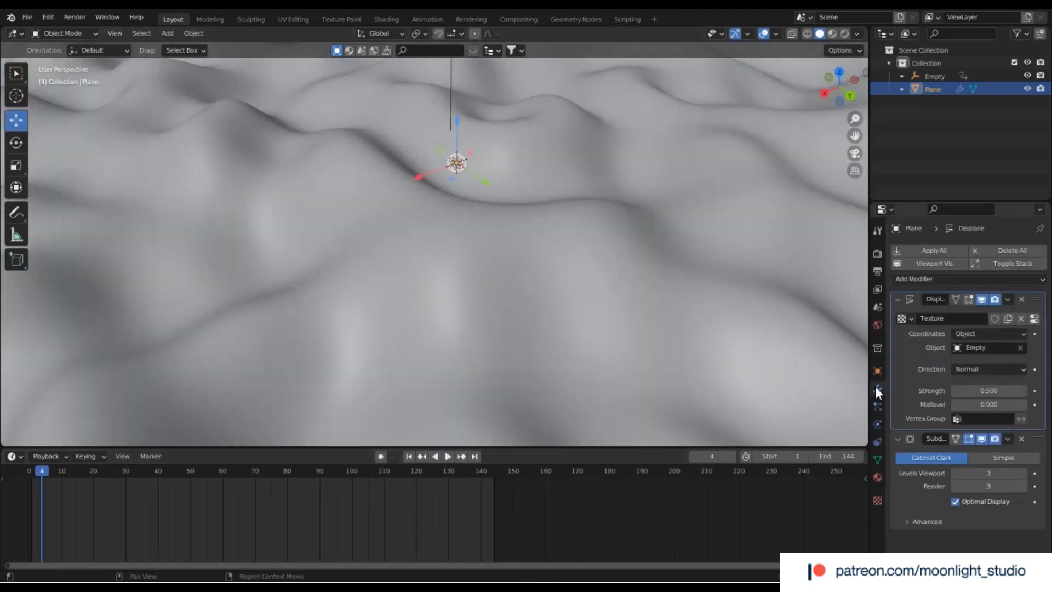
left_click(977, 390)
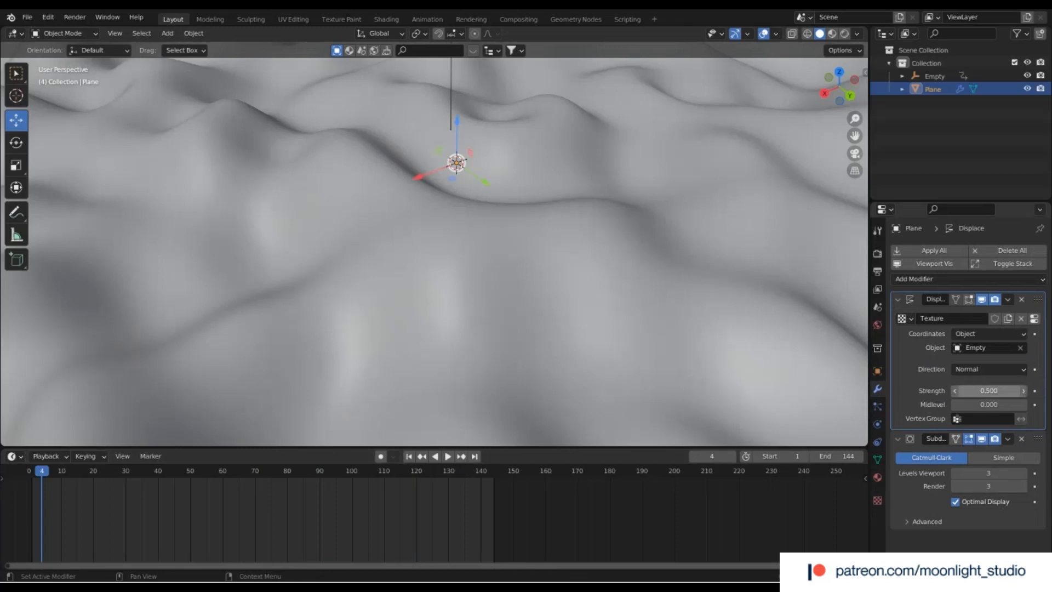
type("0.3")
key("Return")
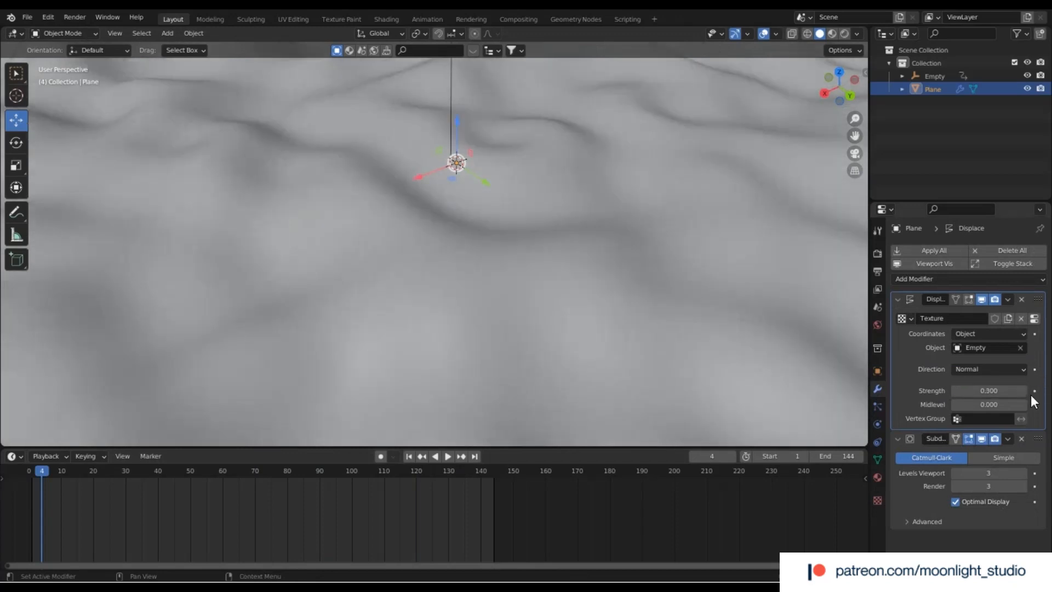
left_click(448, 456)
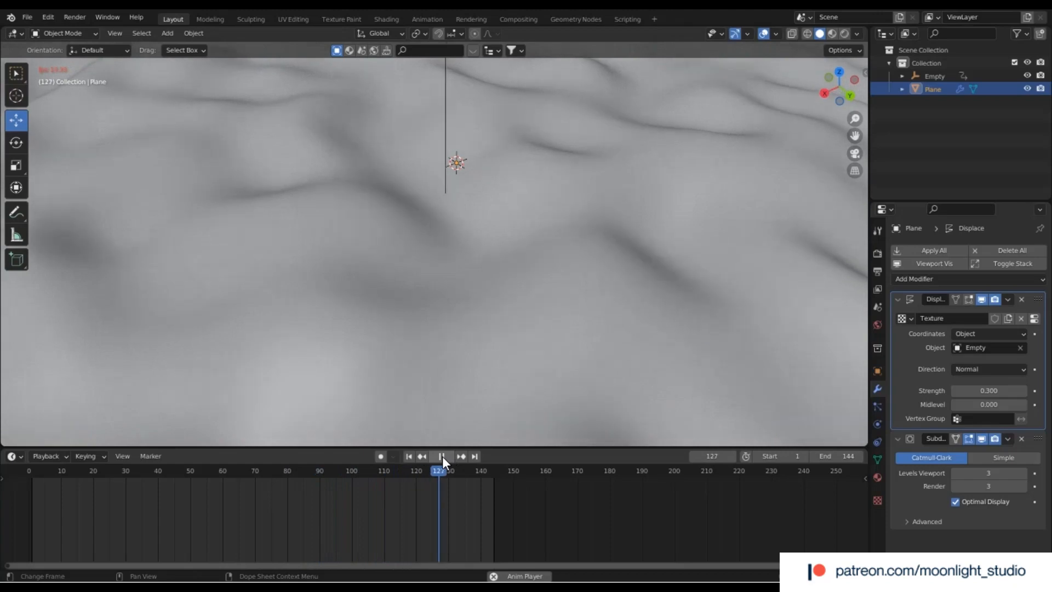
left_click(442, 456)
left_click(442, 457)
left_click_drag(479, 477, 32, 484)
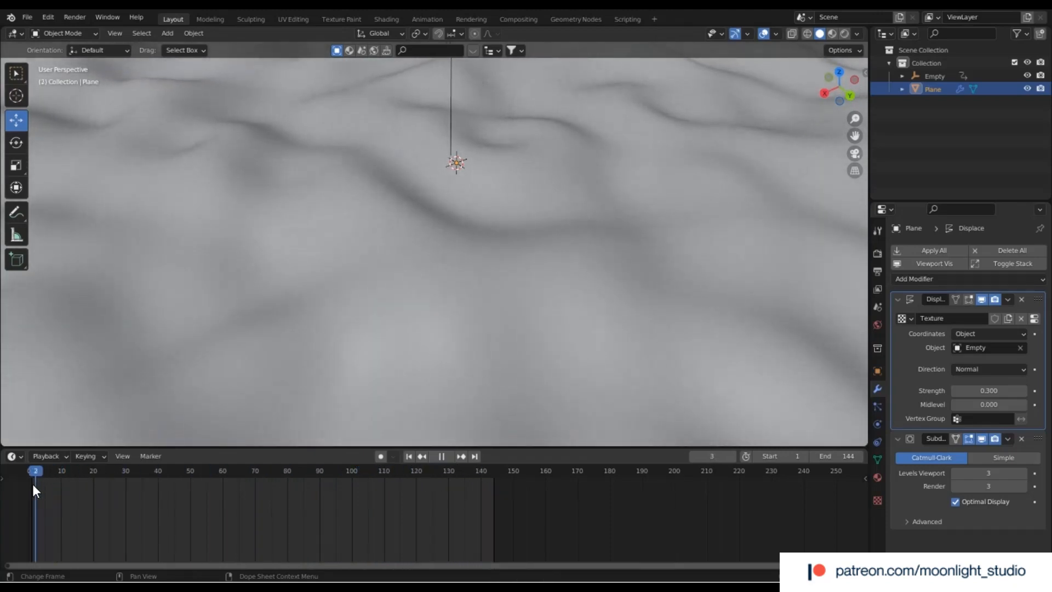
Step: Un-subdivide all of the plane's faces in Edit Mode with 2 iterations
scroll(340, 186, "down", 6)
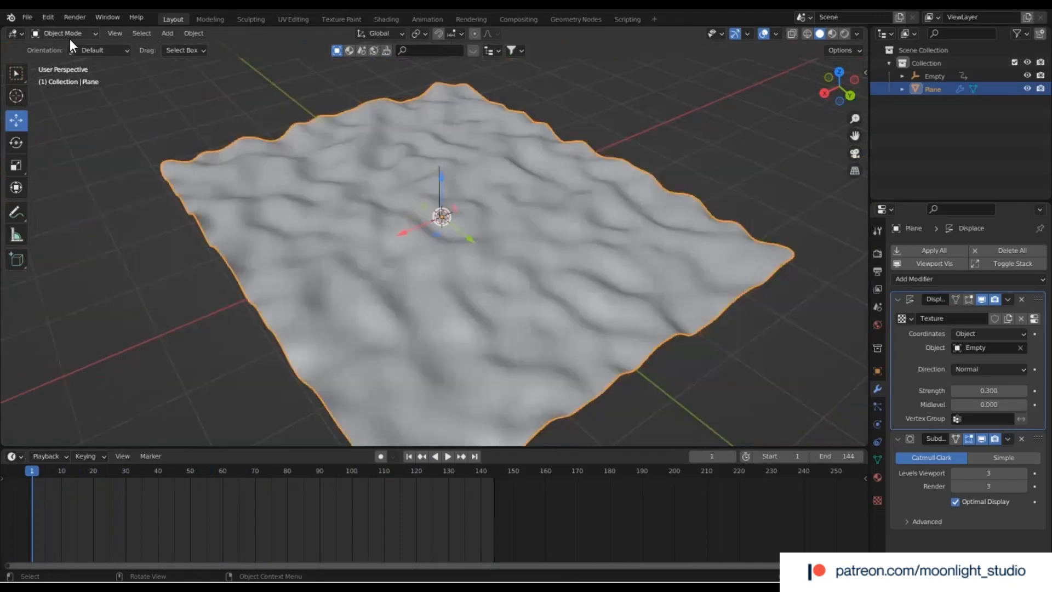
left_click(70, 36)
left_click(68, 58)
right_click(449, 281)
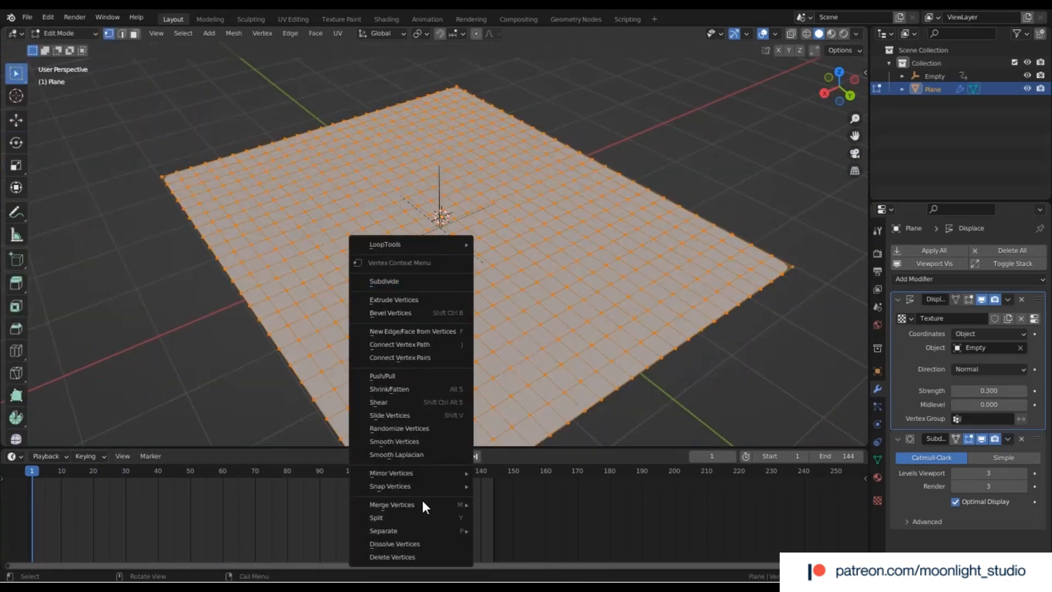
mouse_move(416, 530)
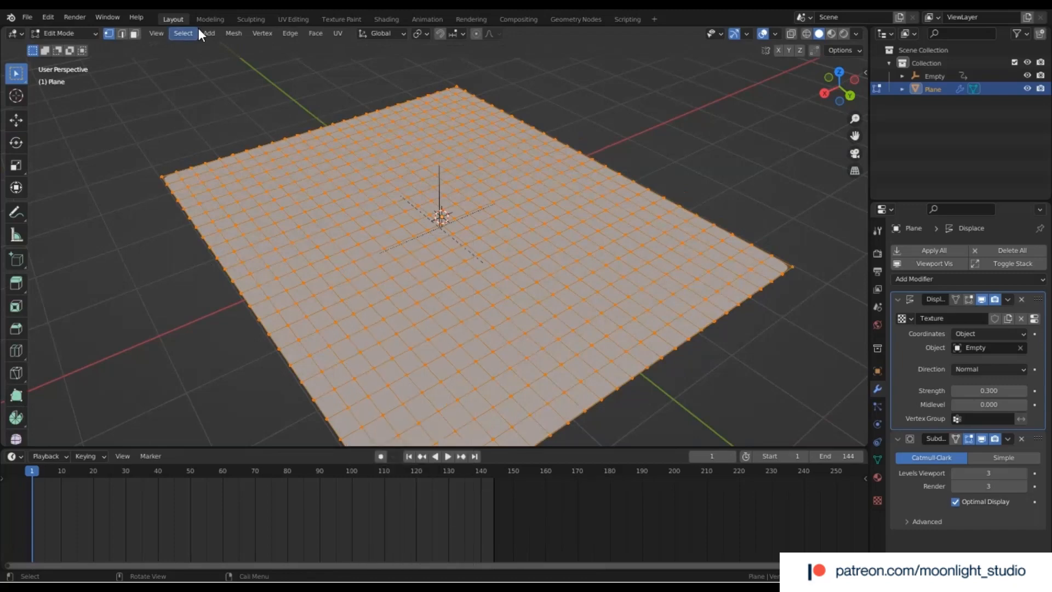
right_click(387, 263)
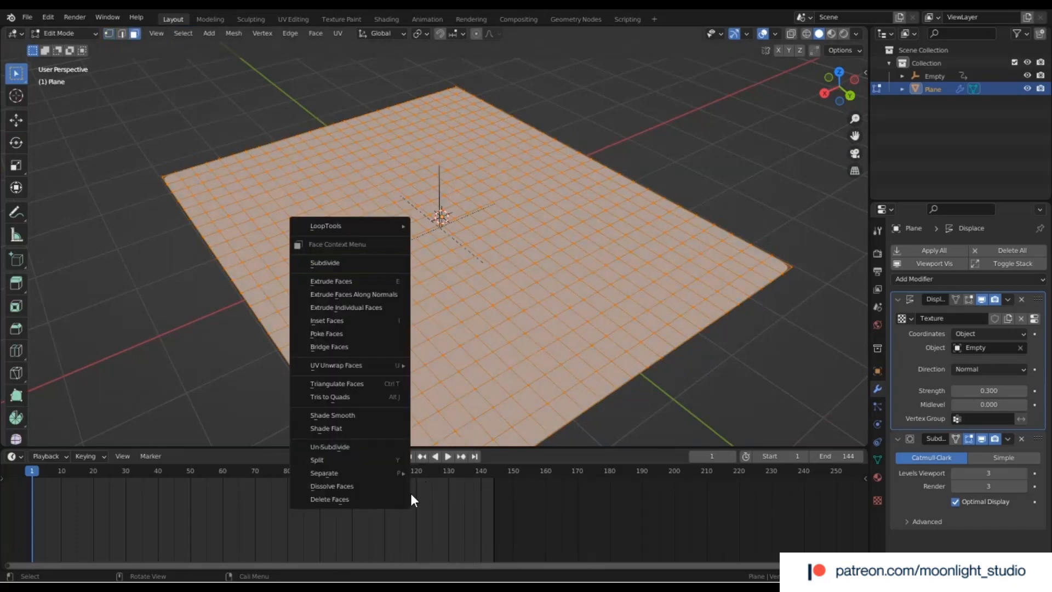
left_click(350, 449)
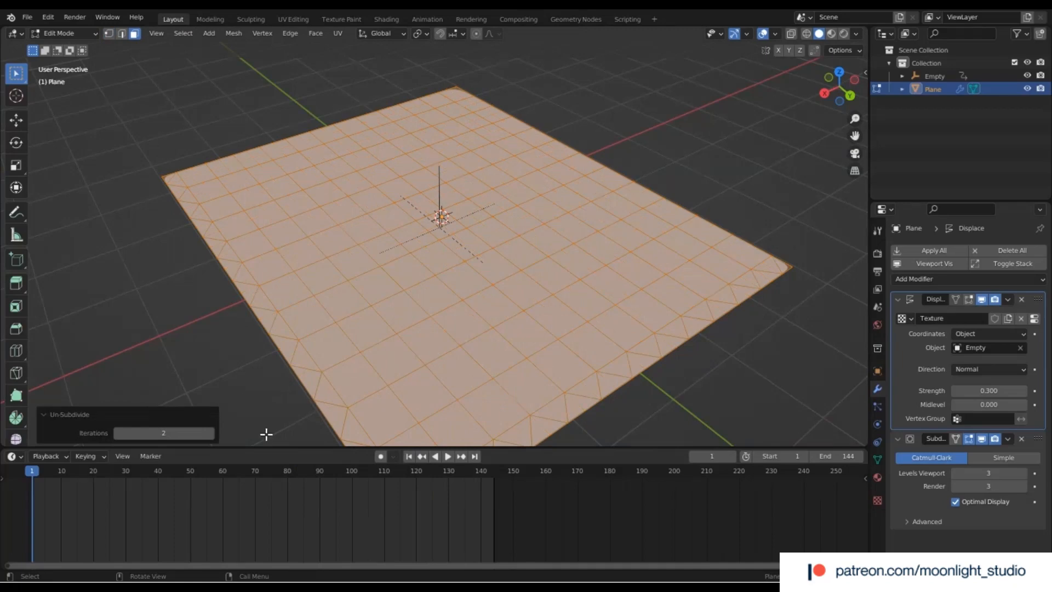
left_click(214, 433)
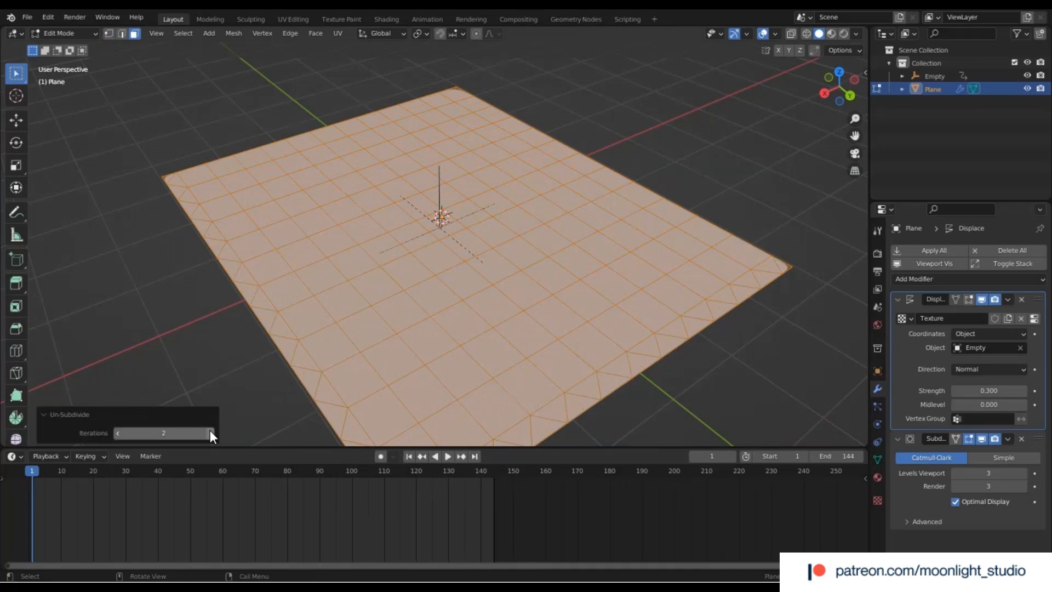
left_click(209, 432)
left_click(117, 432)
scroll(400, 279, "down", 2)
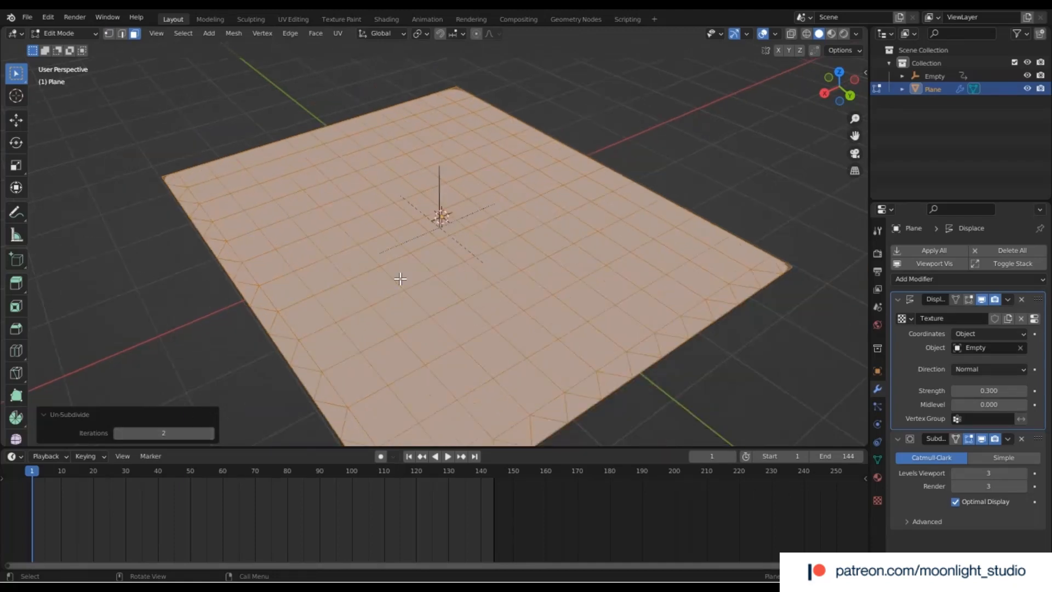
Step: Try subdividing the plane's faces with one cut and undo it
right_click(395, 269)
left_click(358, 95)
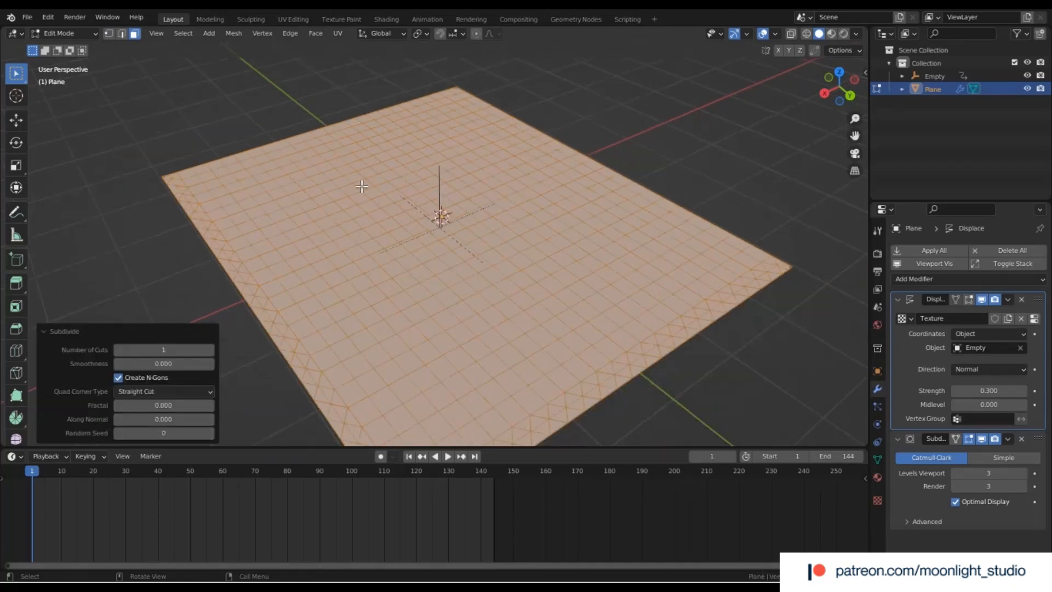
key("ctrl+z")
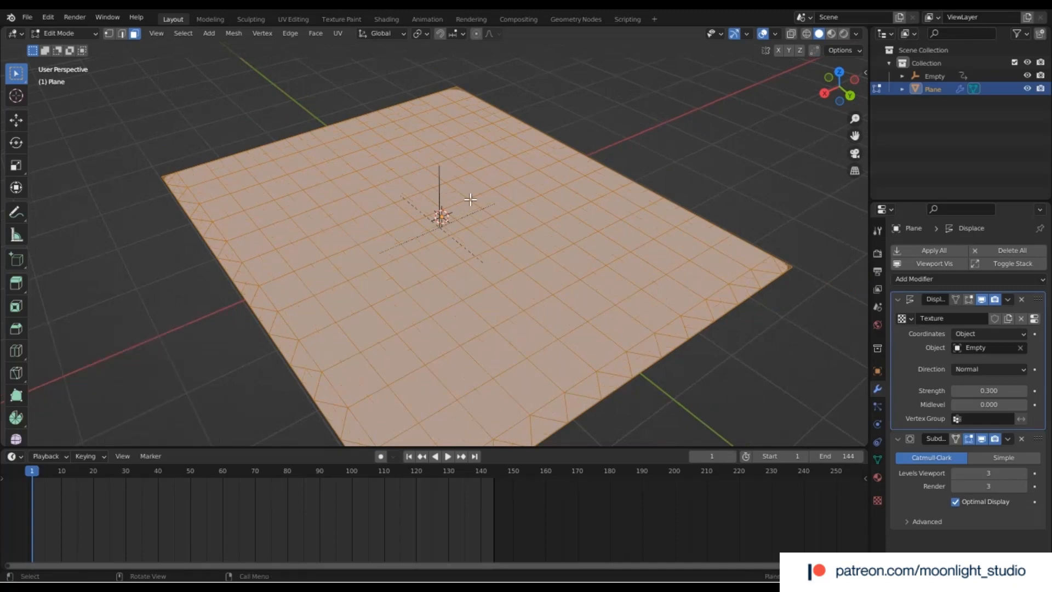
right_click(470, 199)
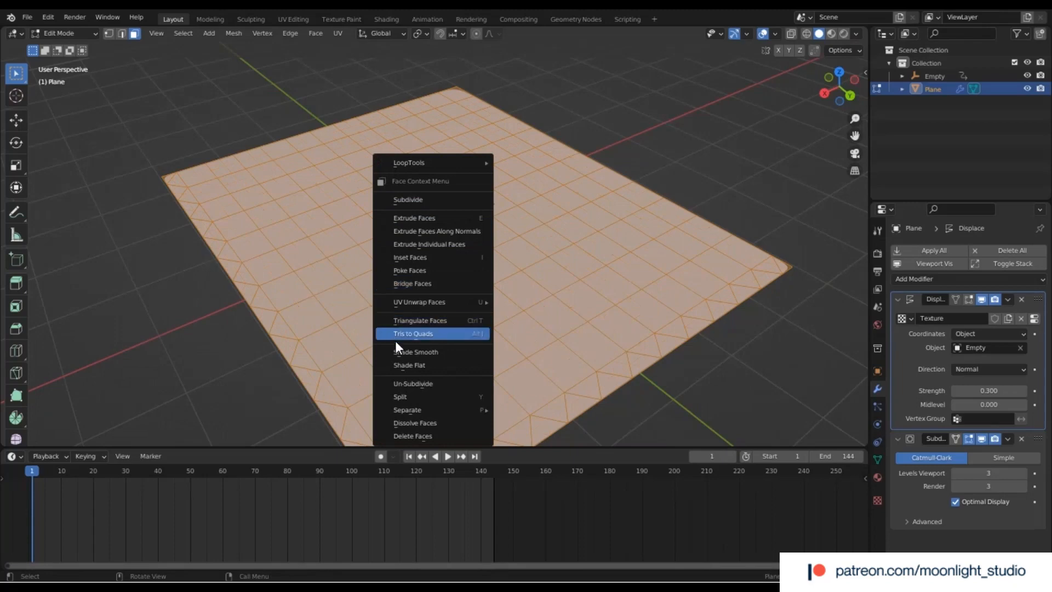
left_click(412, 274)
right_click(412, 267)
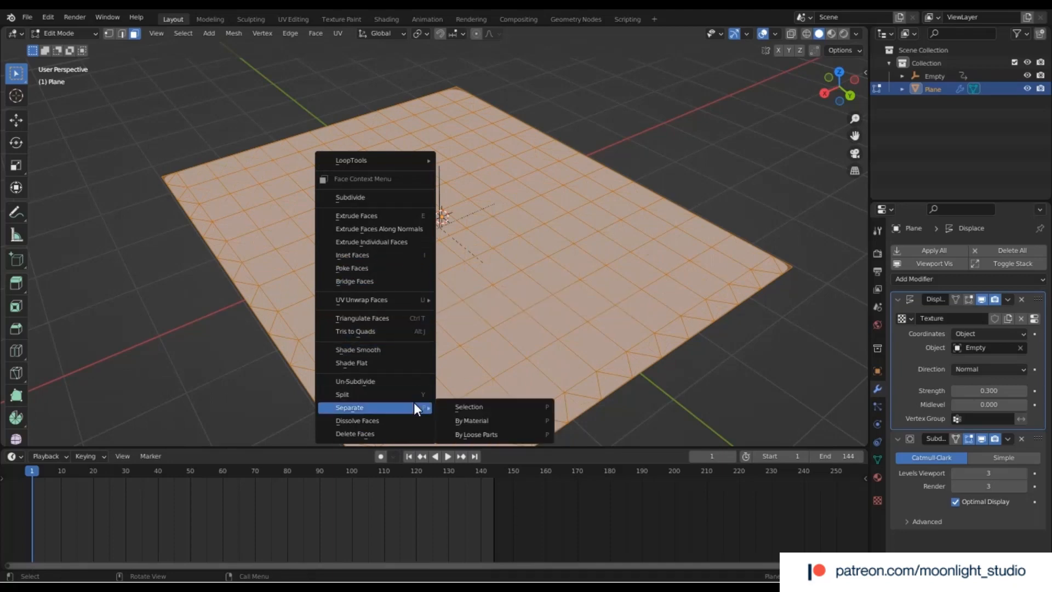
left_click(386, 378)
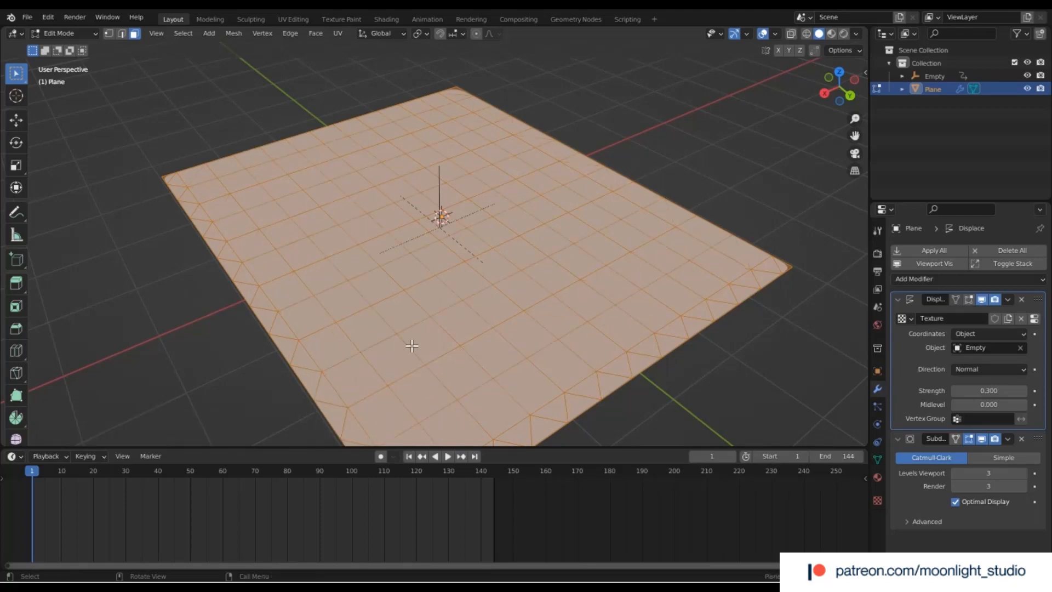
scroll(473, 320, "down", 2)
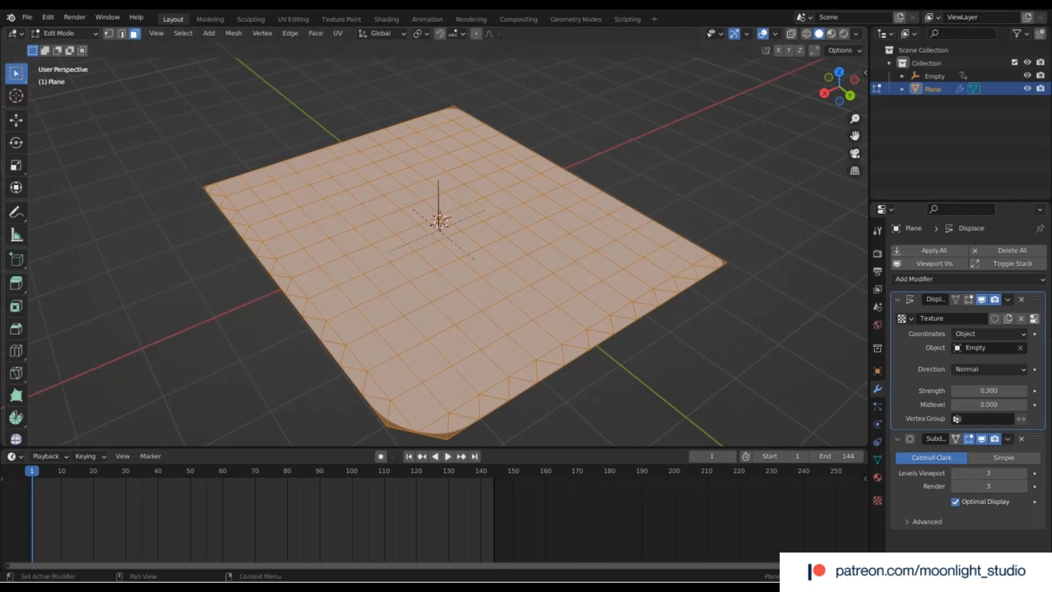
Step: Rename the Displace modifier's texture to "Cloth Wrinkles"
left_click(897, 299)
left_click(897, 300)
type("Cloth Wrinkles")
Step: Remove the plane's Subdivision and Displace modifiers and delete the plane object from the scene
left_click(898, 300)
left_click(897, 317)
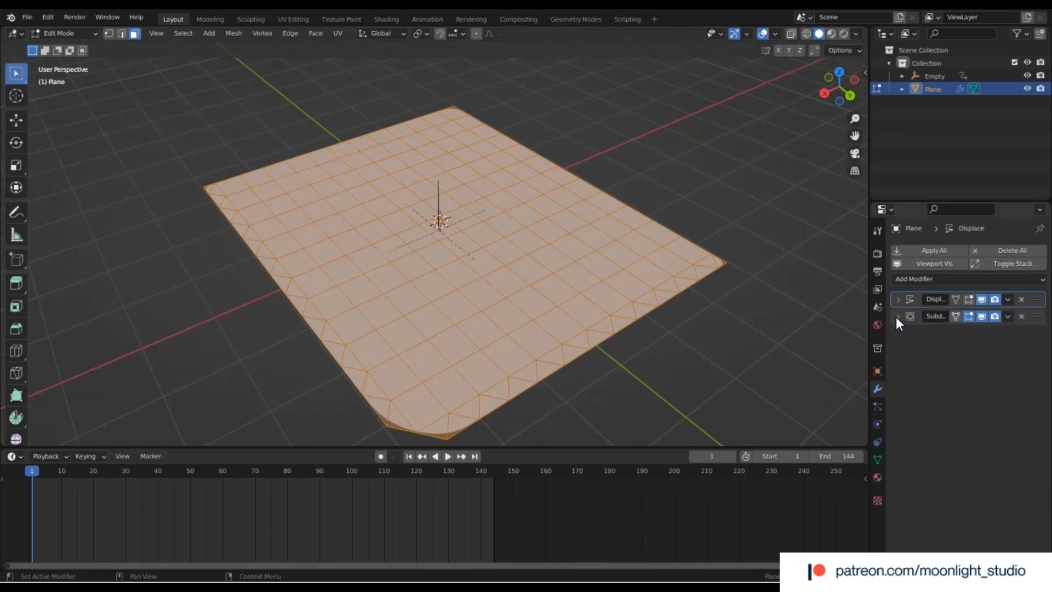
left_click(1020, 316)
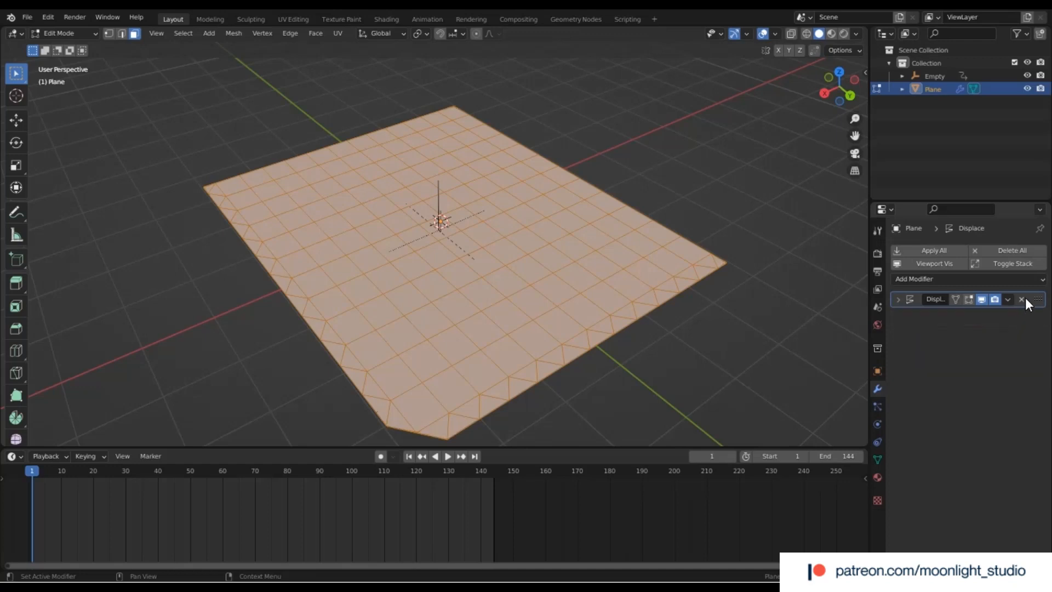
left_click(1023, 299)
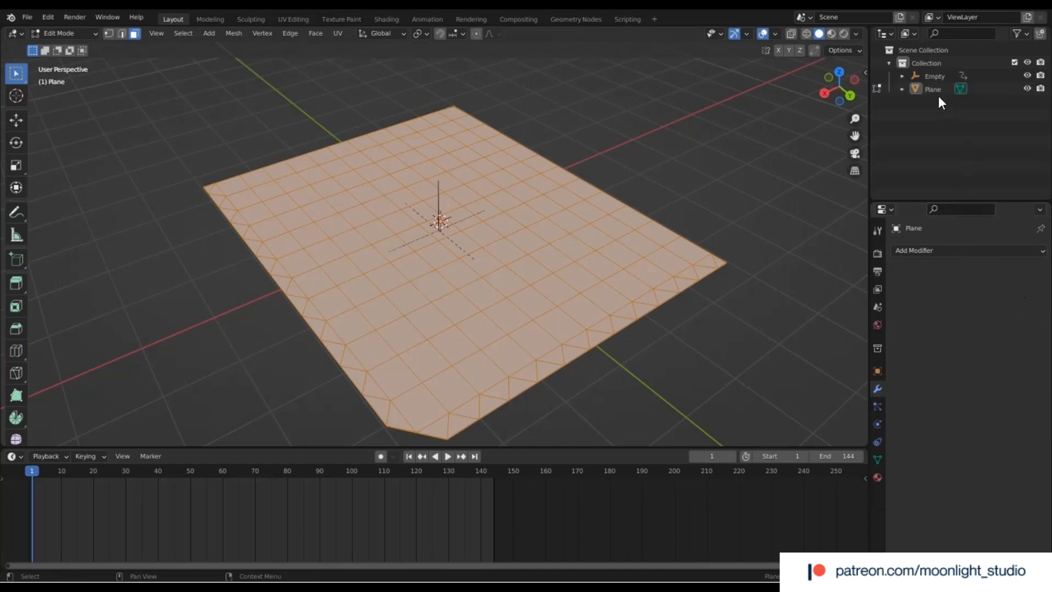
key("x")
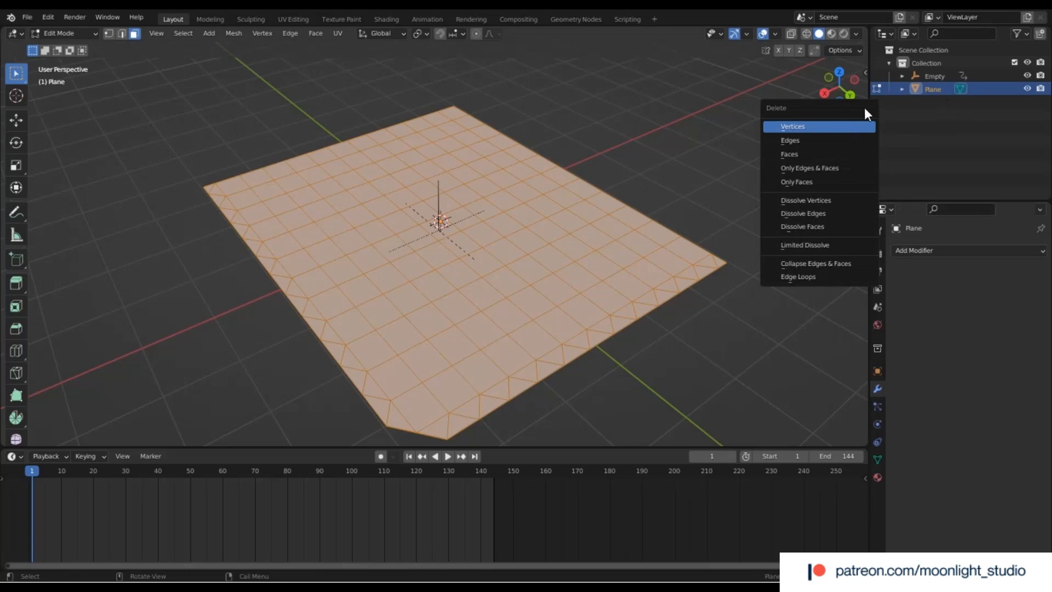
key("x")
Step: Add a new mesh plane at the origin and scale it up uniformly by about 3.98
left_click(167, 34)
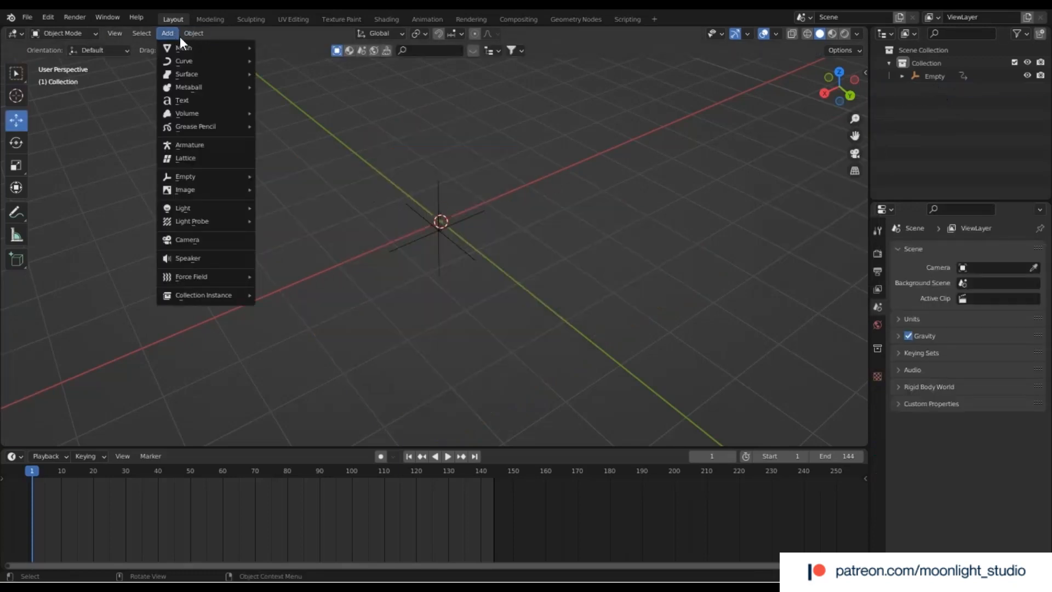
mouse_move(219, 47)
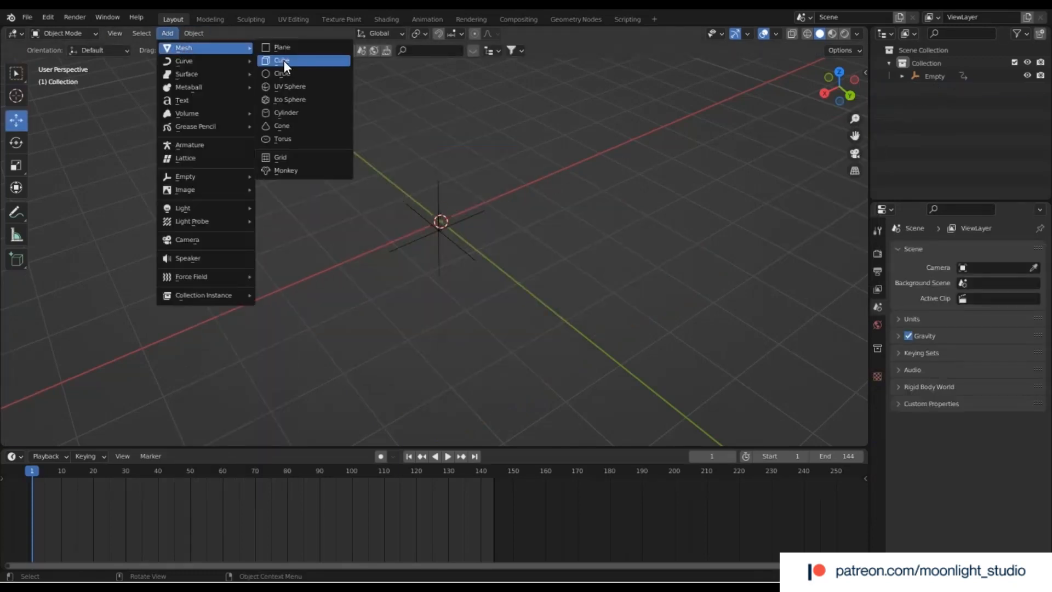
left_click(297, 51)
key("s")
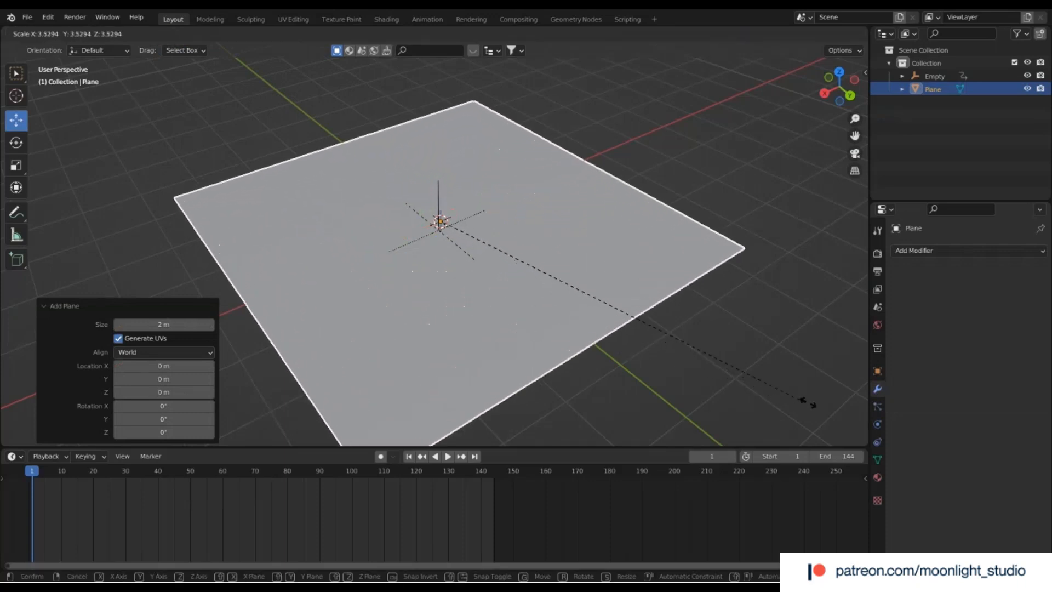
left_click(850, 422)
Step: Subdivide the new plane's face with 16 cuts in Edit Mode and return to Object Mode
left_click(83, 35)
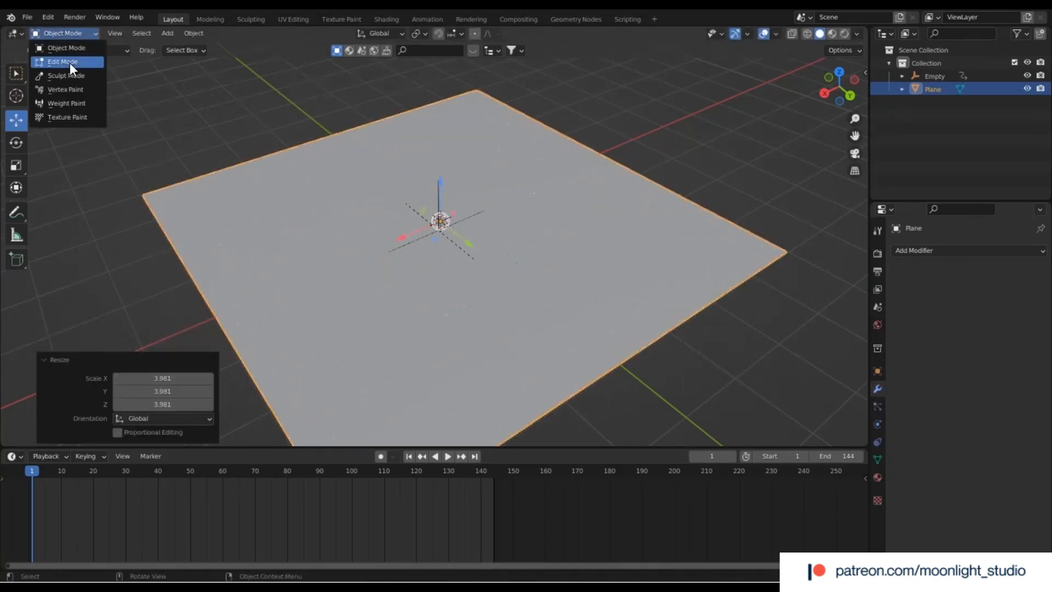
left_click(70, 63)
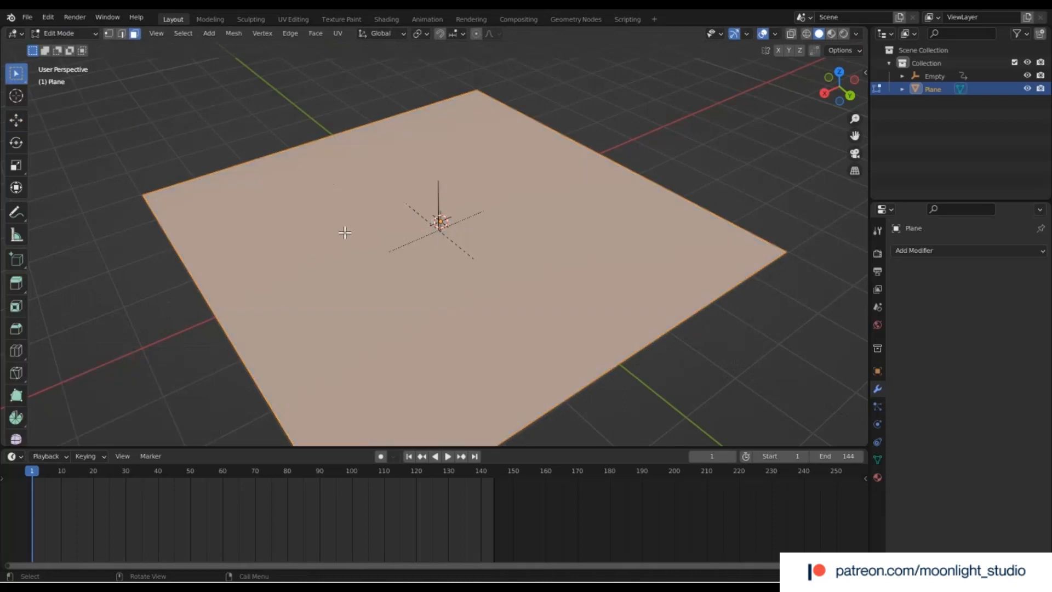
right_click(344, 232)
left_click(301, 64)
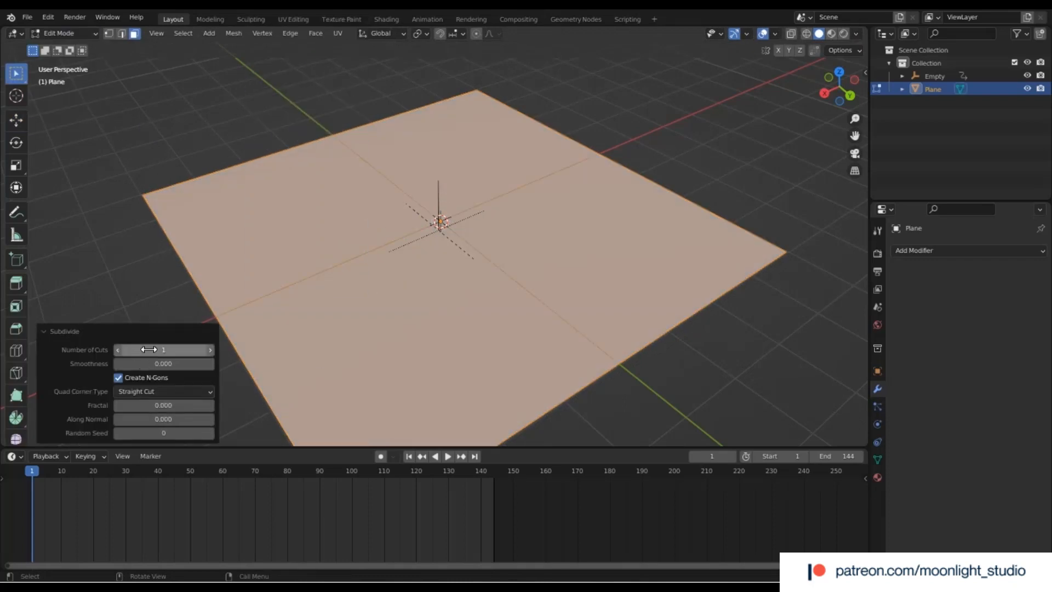
left_click(148, 349)
key("Return")
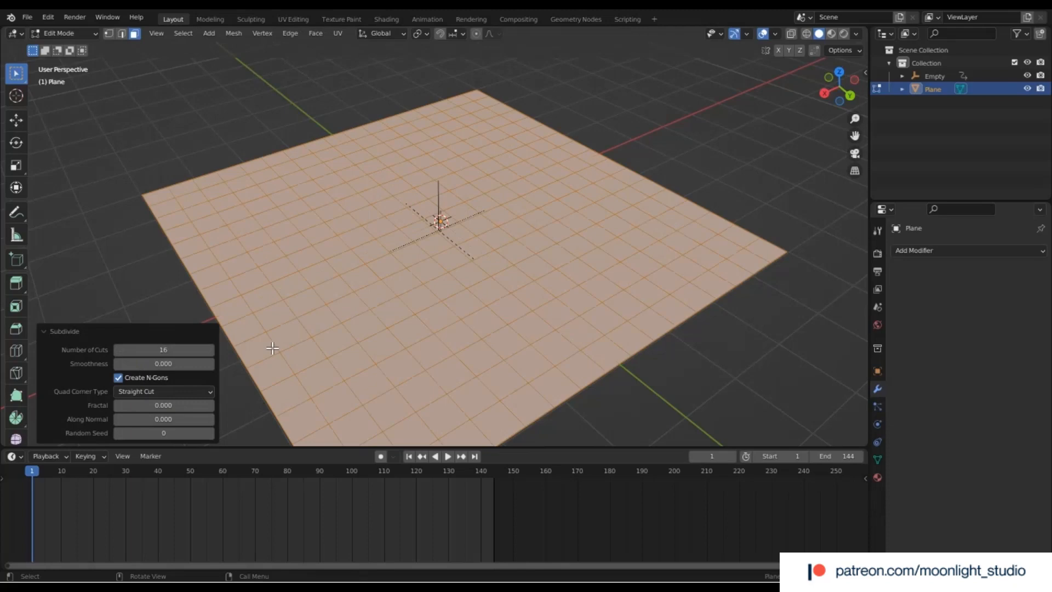
left_click(904, 253)
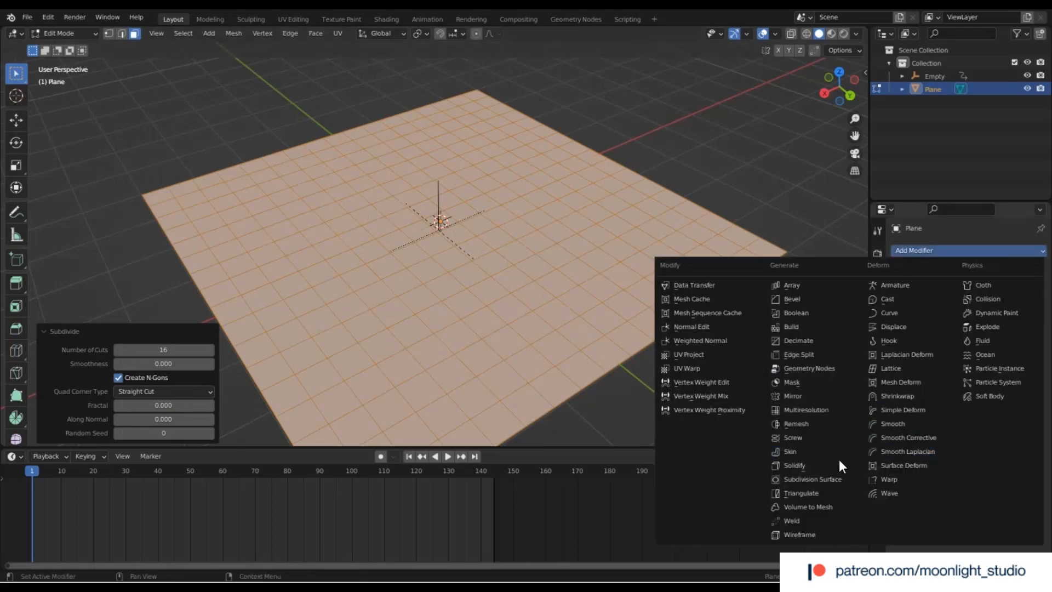
left_click(90, 35)
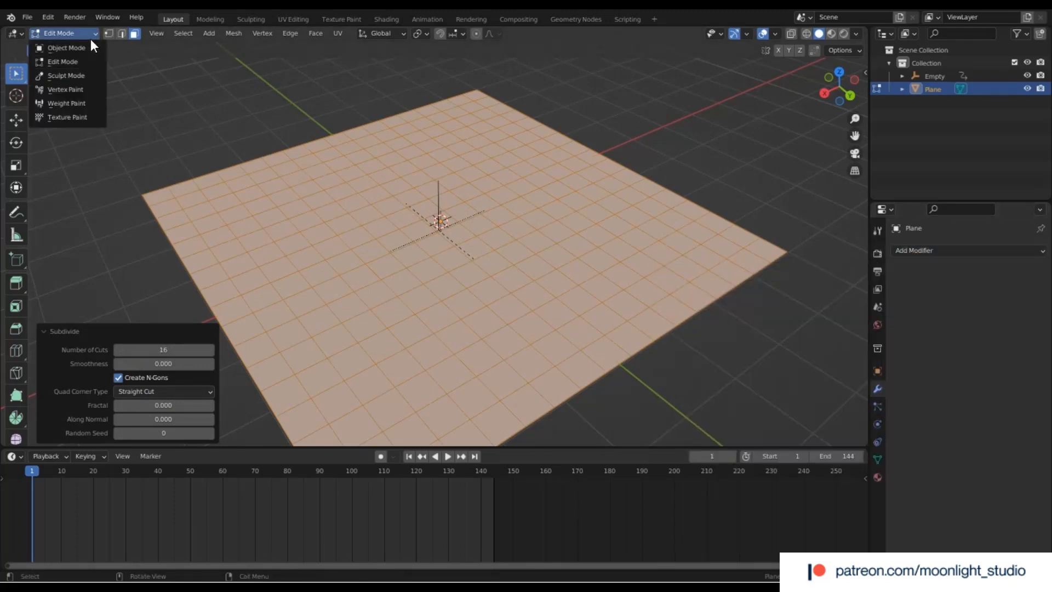
left_click(83, 48)
left_click(951, 250)
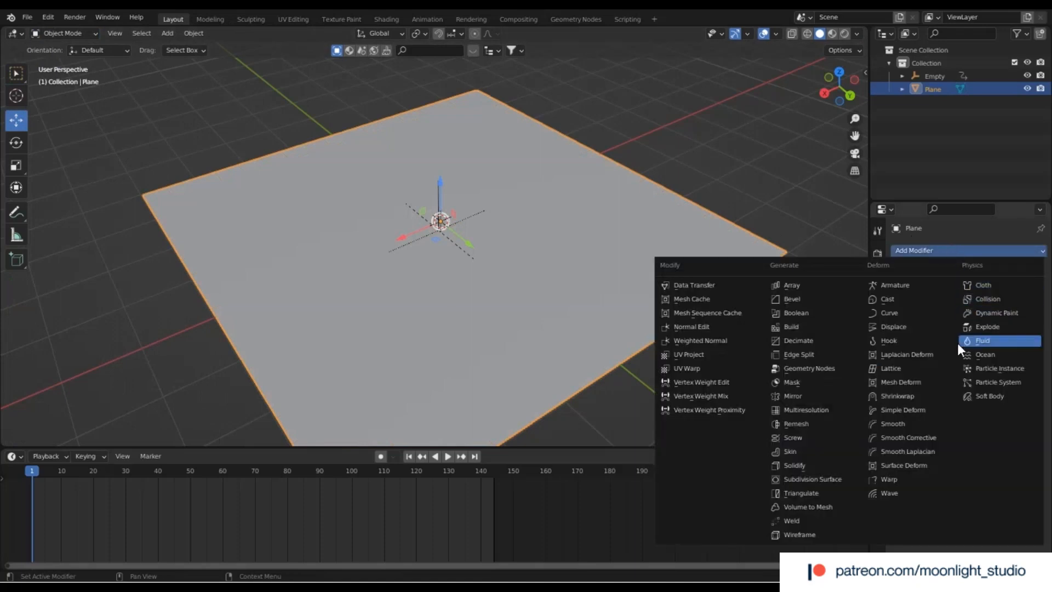
left_click(899, 326)
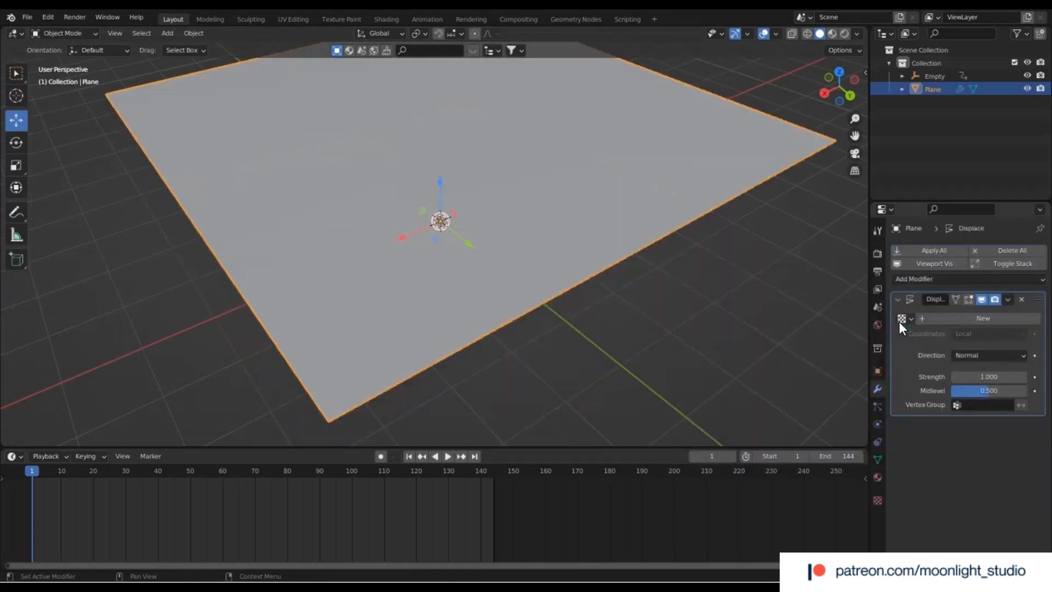
key("ctrl+z")
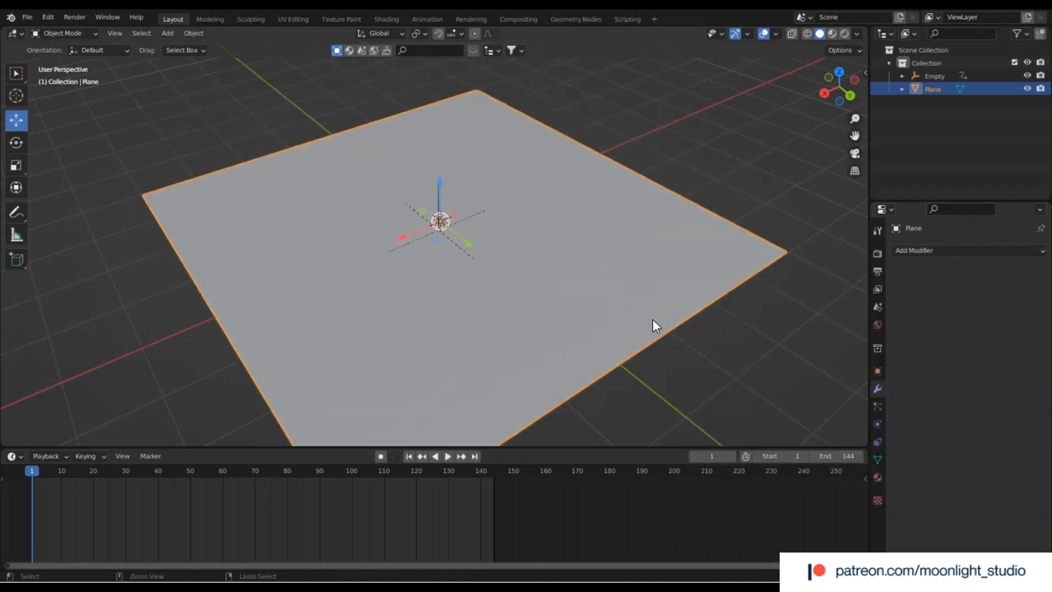
Step: Apply the plane's scale and add a Displace modifier that uses the existing Cloth Wrinkles texture
key("ctrl+a")
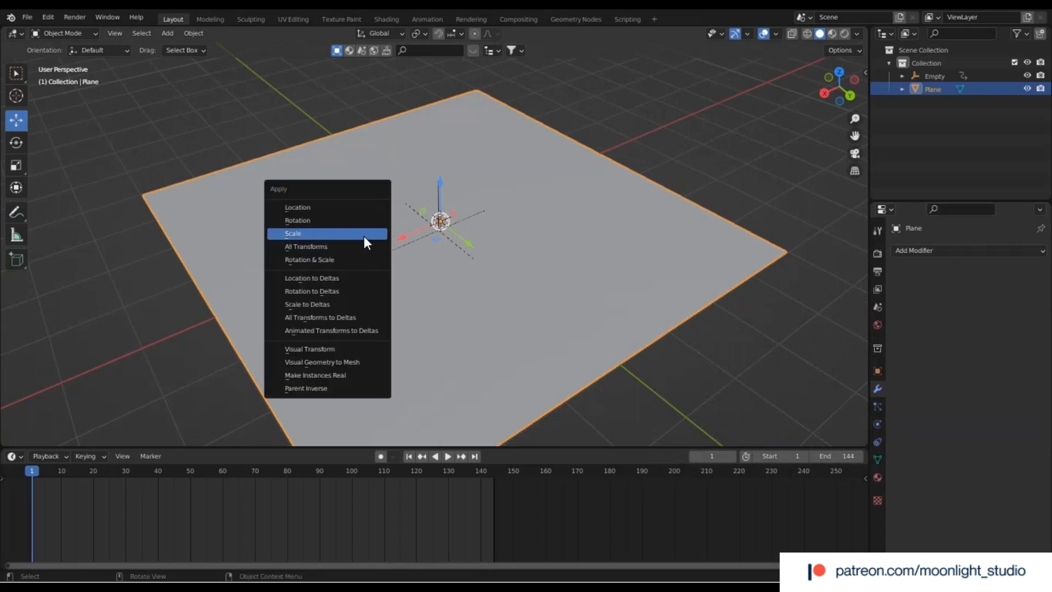
left_click(364, 235)
left_click(938, 249)
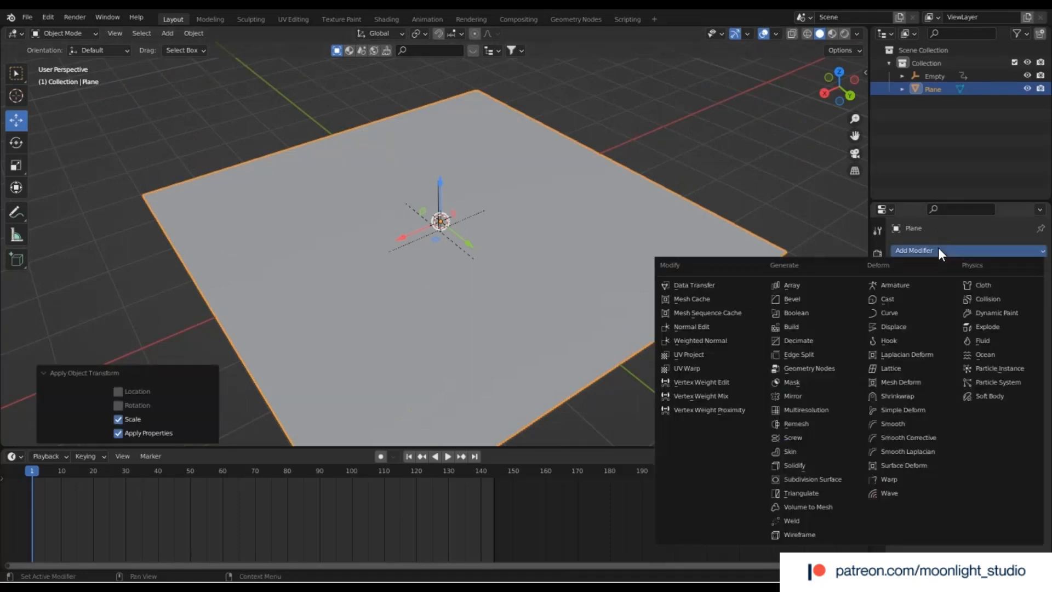
left_click(913, 327)
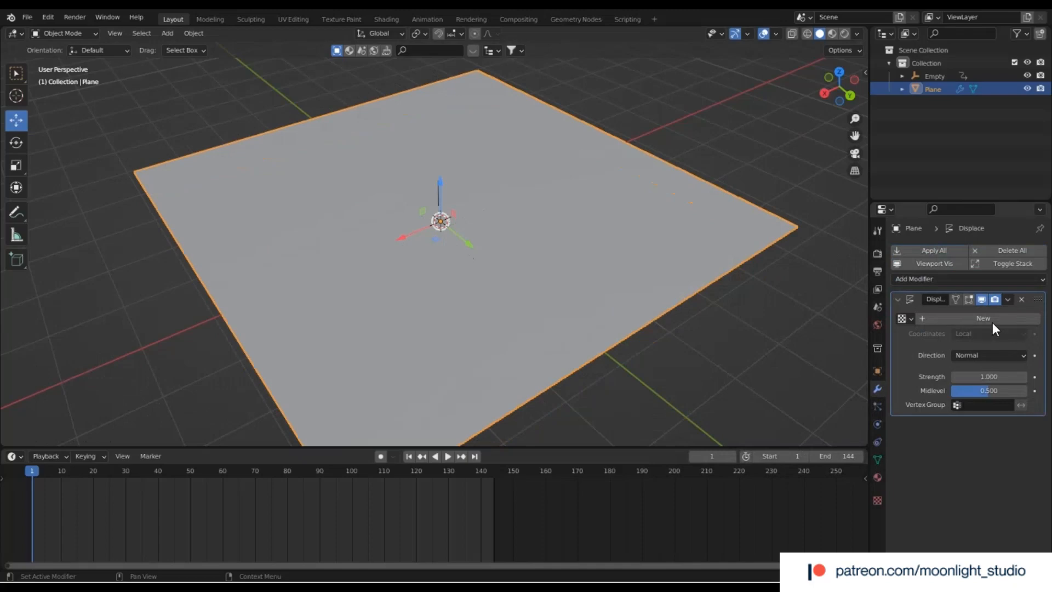
left_click(904, 318)
left_click(880, 338)
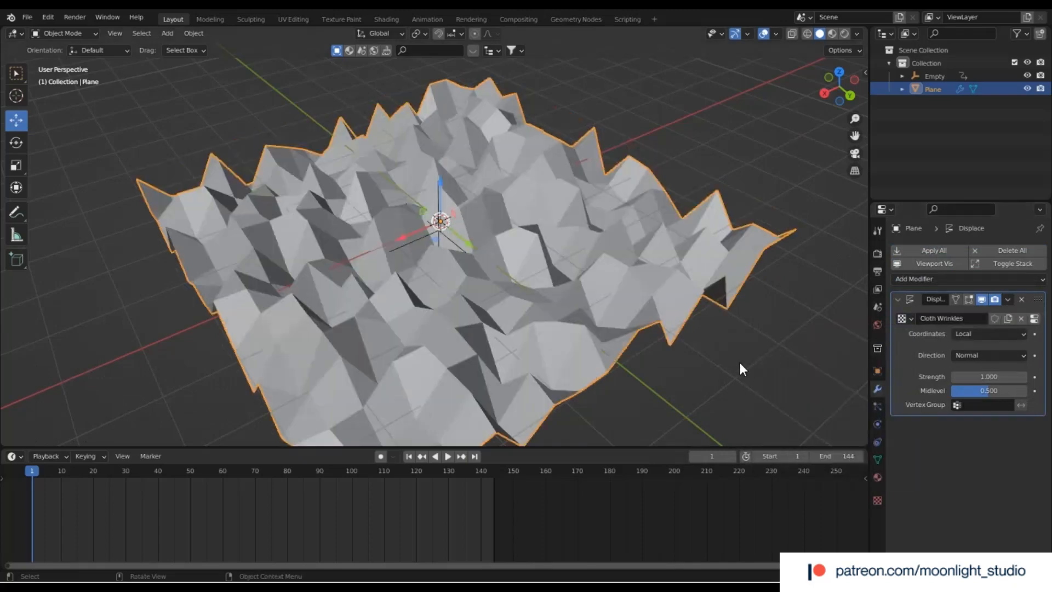
Step: Add a Subdivision Surface modifier to the plane below the Displace modifier
left_click(930, 280)
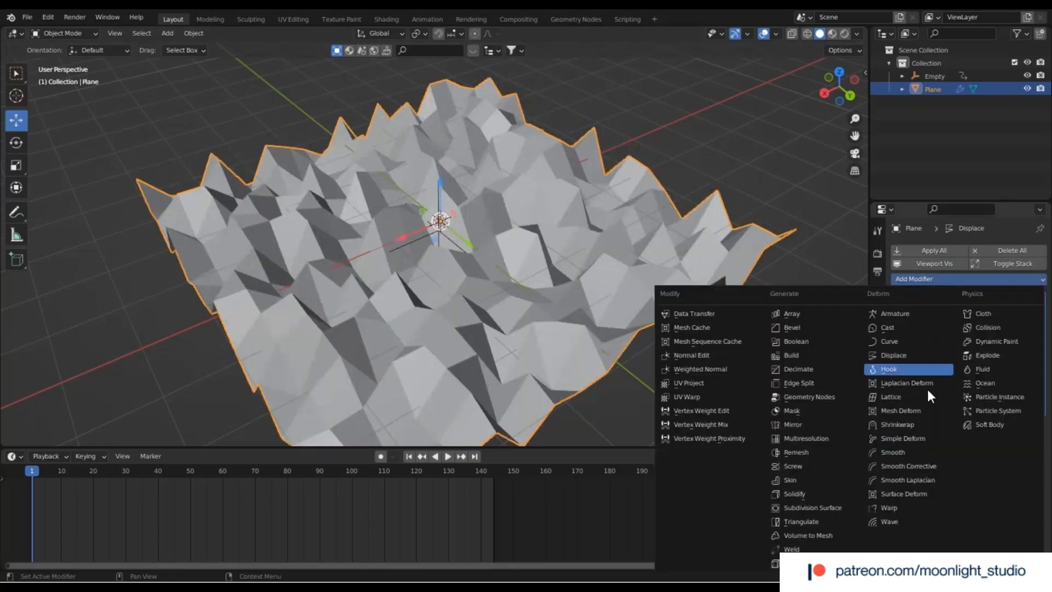
left_click(827, 504)
scroll(499, 389, "up", 6)
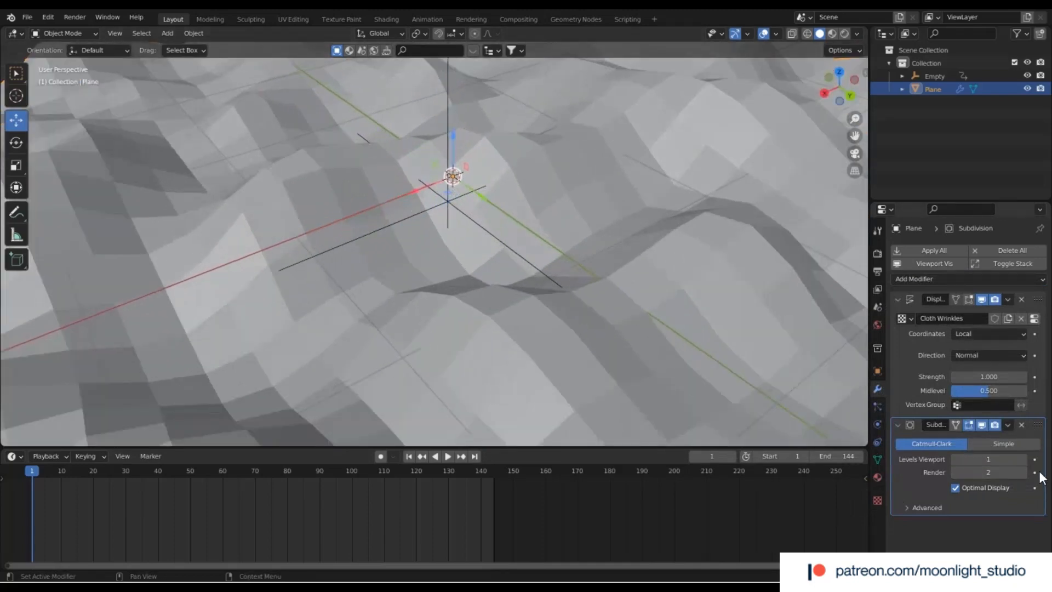
Step: Shade the plane smooth and set its Subdivision Surface levels to 3 for both viewport and render
left_click(1024, 459)
right_click(647, 300)
left_click(647, 301)
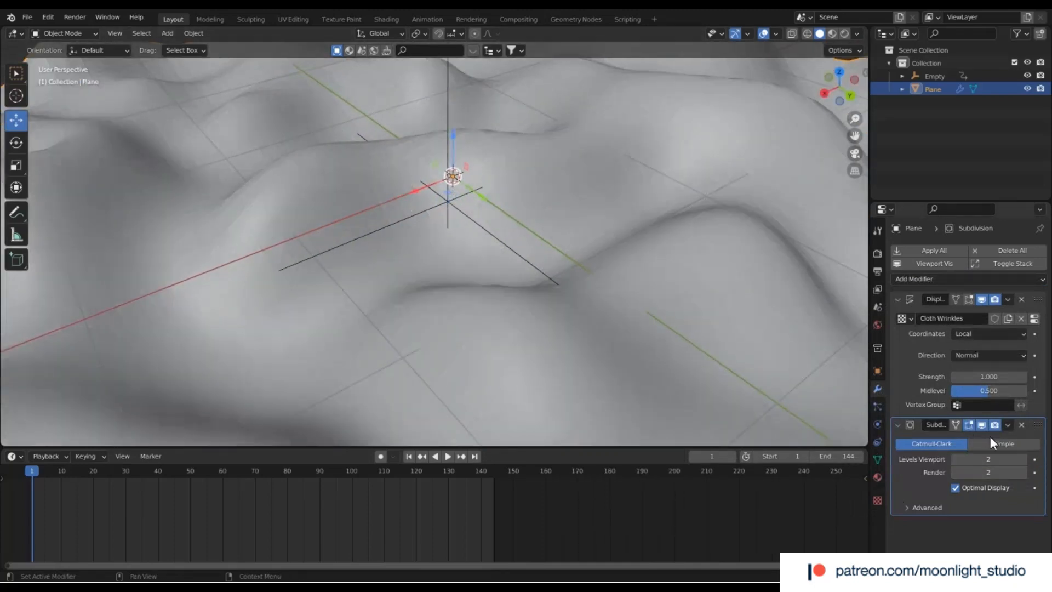
left_click(1022, 458)
left_click(1021, 472)
scroll(438, 422, "down", 1)
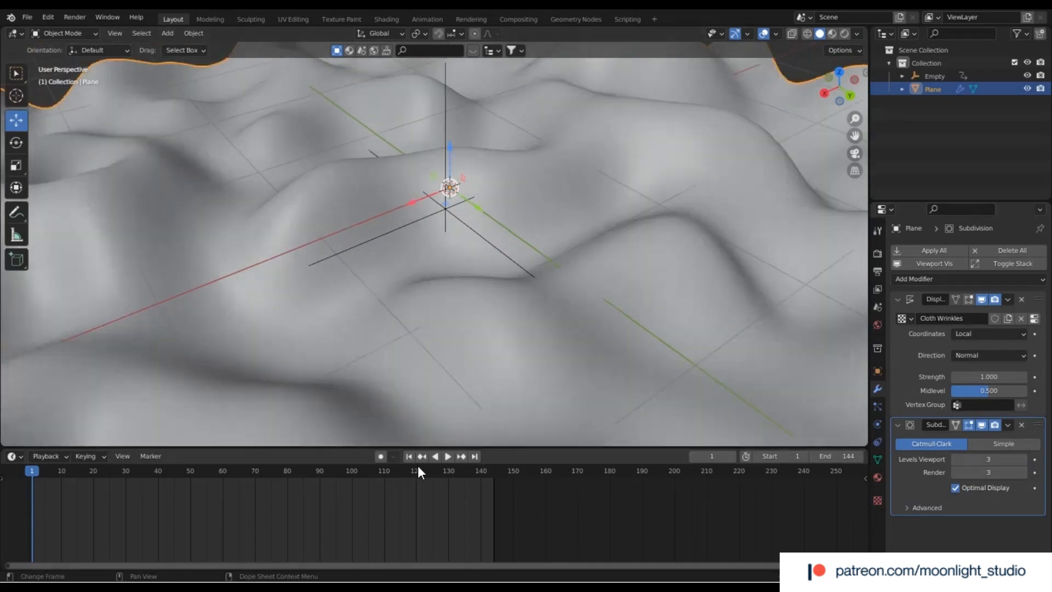
Step: Set the Displace modifier's texture coordinates to Object, using the Empty as the reference object
left_click(1023, 342)
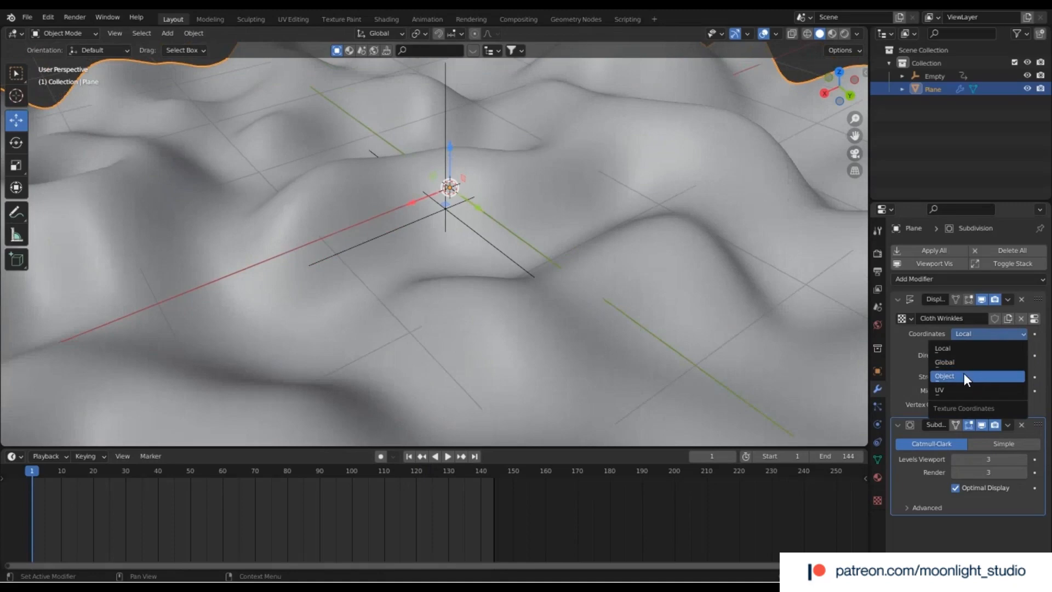
left_click(964, 373)
left_click(1021, 347)
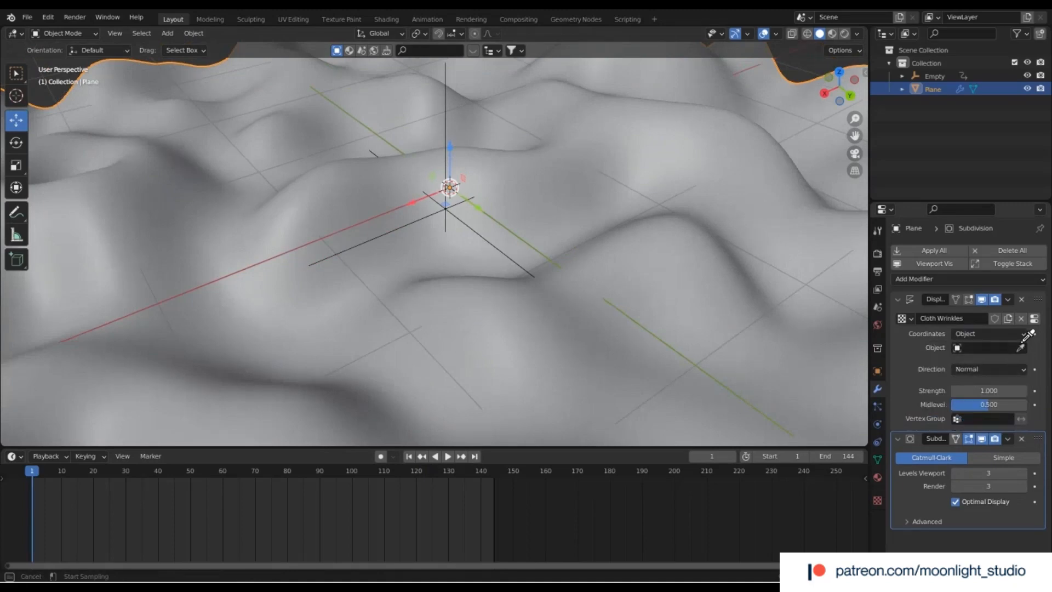
left_click(935, 76)
Step: Play the animation to check how the Empty drives the wrinkles, and return to the first frame
left_click(454, 455)
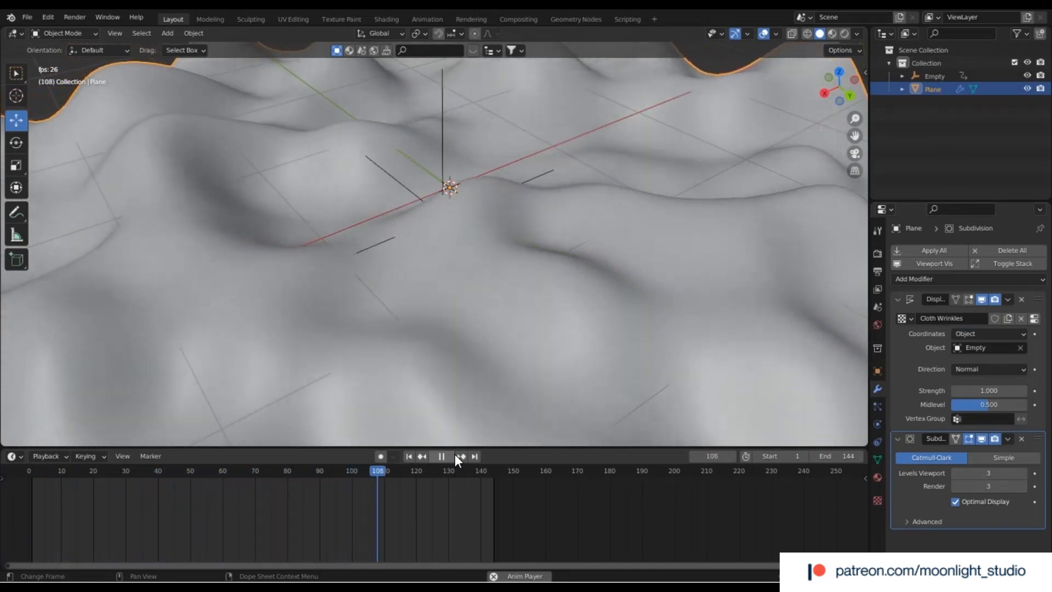
left_click(453, 455)
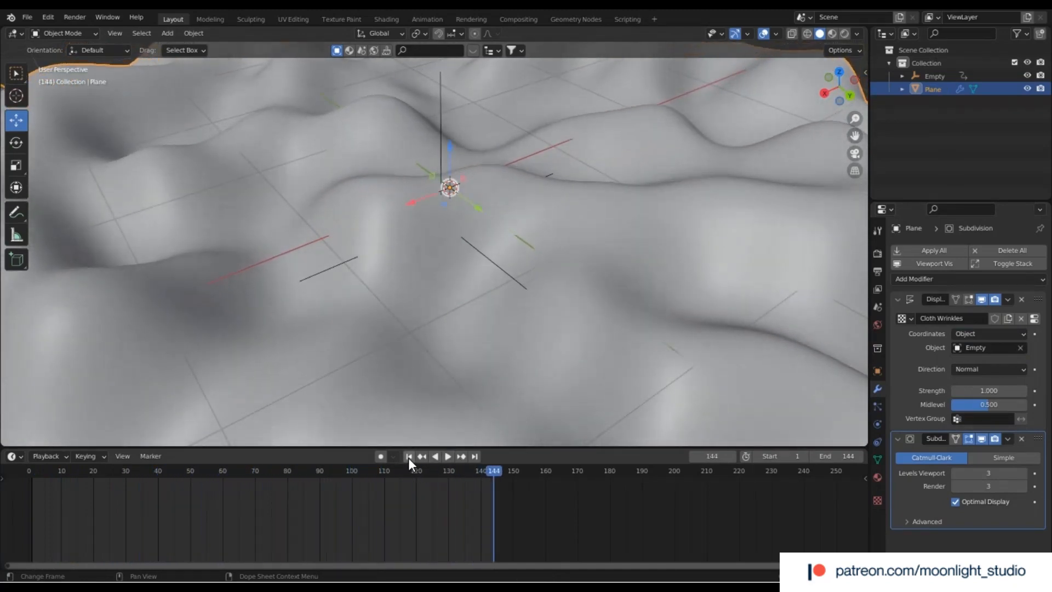
left_click(408, 457)
scroll(522, 351, "down", 5)
key("s")
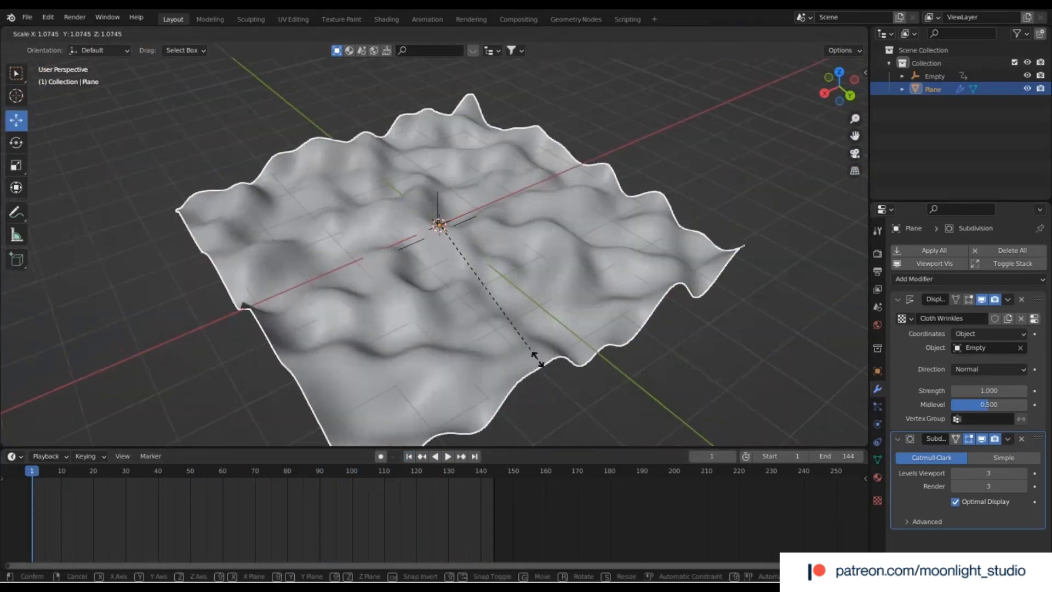
left_click(537, 357)
key("ctrl+z")
Step: Scale the plane uniformly by 1.2 on the X, Y and Z axes
key("s")
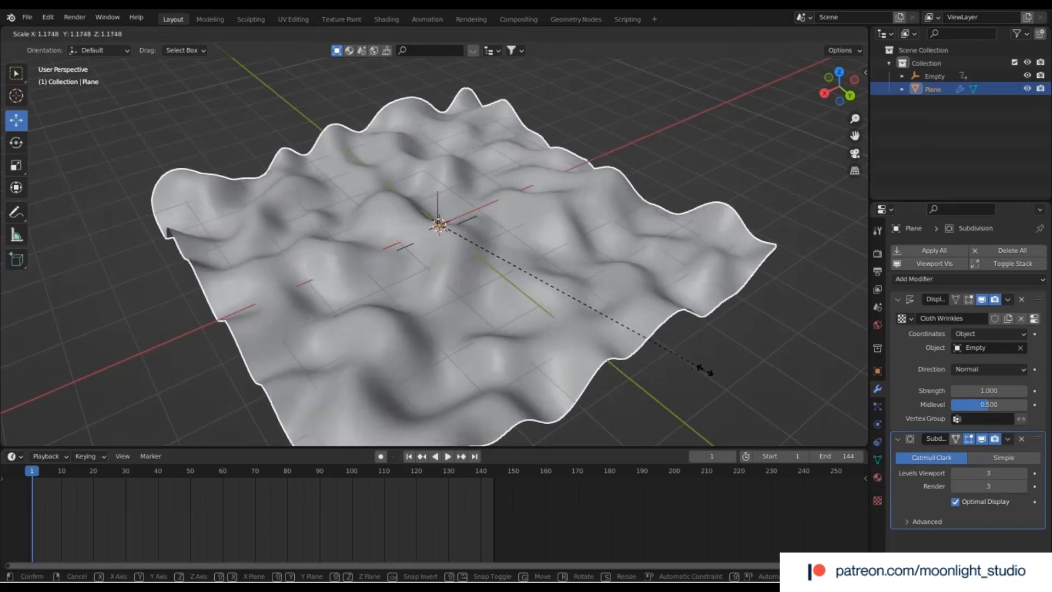
left_click(713, 371)
left_click(165, 378)
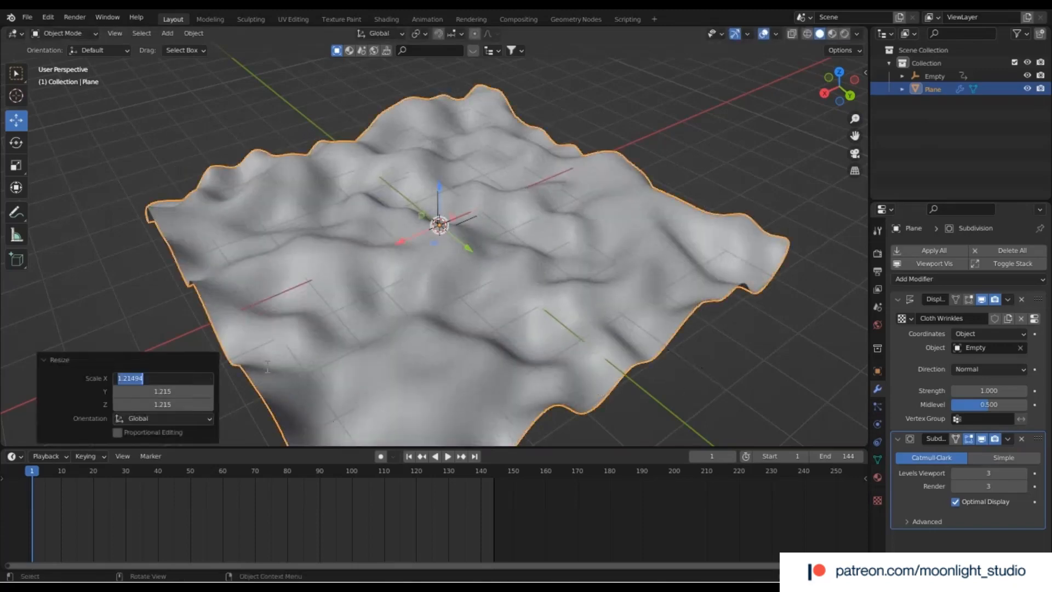
type("1.2")
key("Tab")
type("1.2")
key("Tab")
type("1")
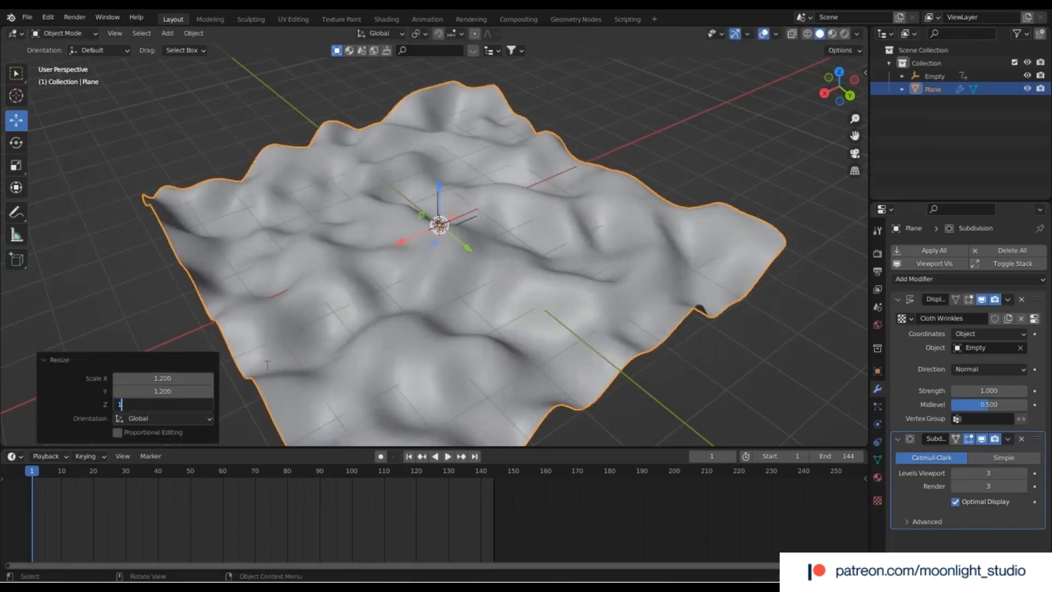
type(".2")
key("Return")
Step: Try Displace midlevel values of 0.3 and about 0.09 on the plane, and undo both changes
scroll(413, 299, "up", 5)
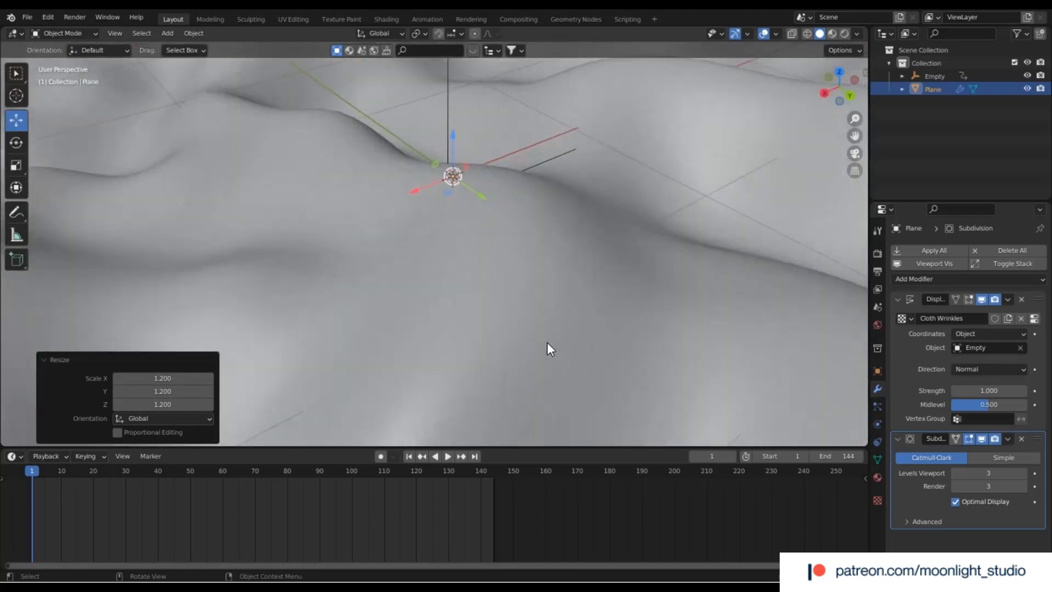
left_click(984, 404)
type("0")
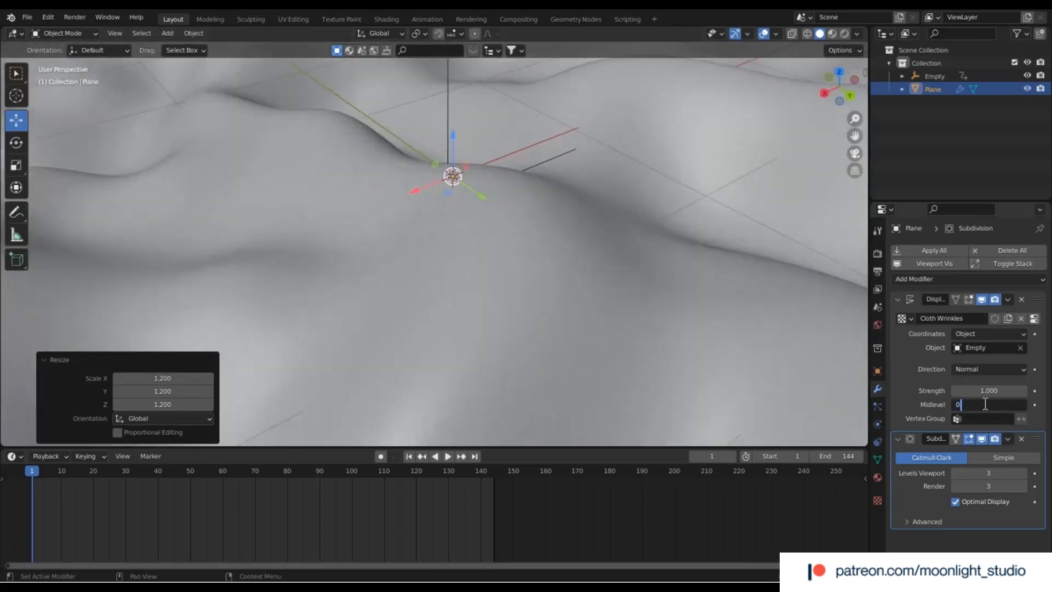
type(".3")
key("Return")
scroll(486, 254, "down", 5)
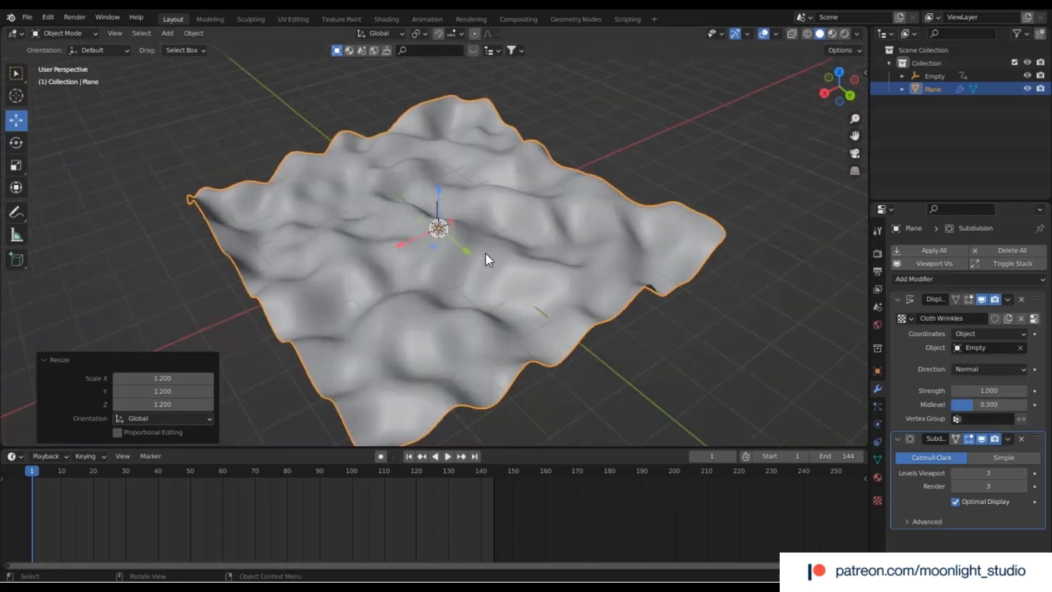
left_click_drag(984, 404, 969, 404)
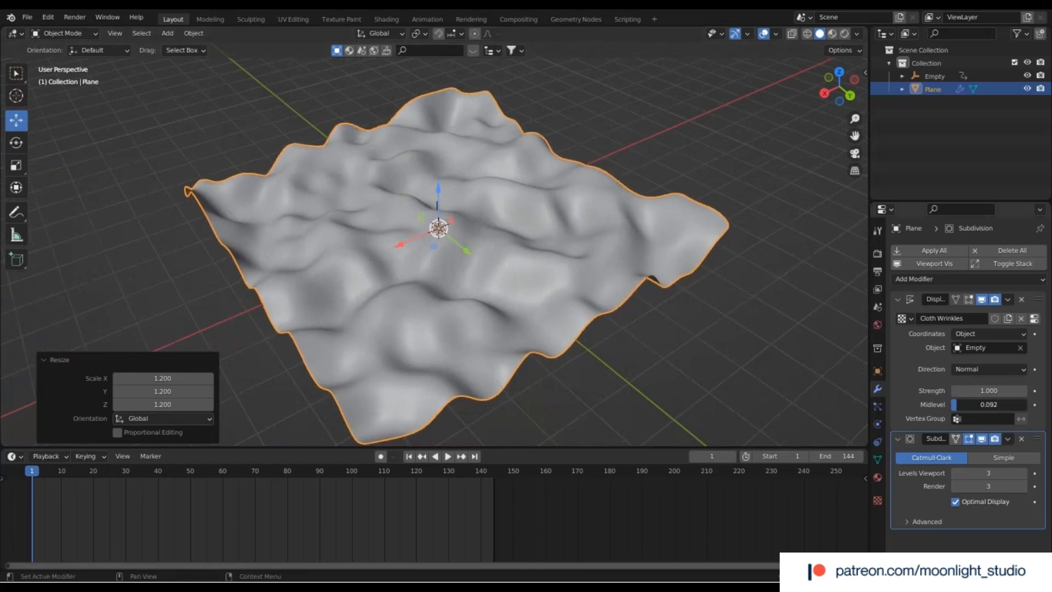
key("ctrl+z")
key("ctrl+z")
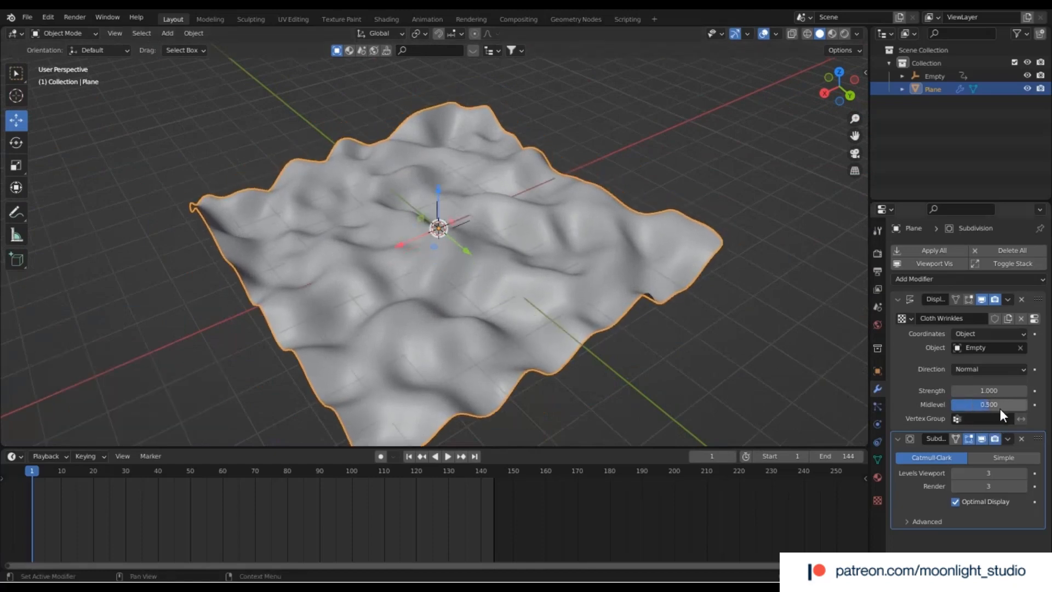
Step: Set the strength of the plane's Displace modifier to 0.7
left_click_drag(996, 391, 943, 391)
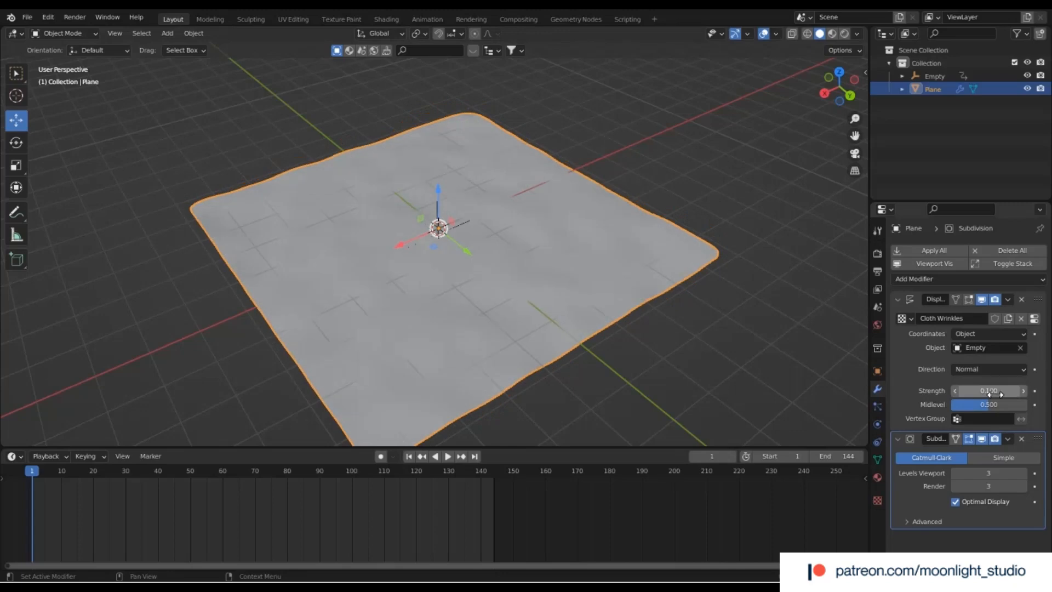
key("ctrl+z")
left_click(999, 394)
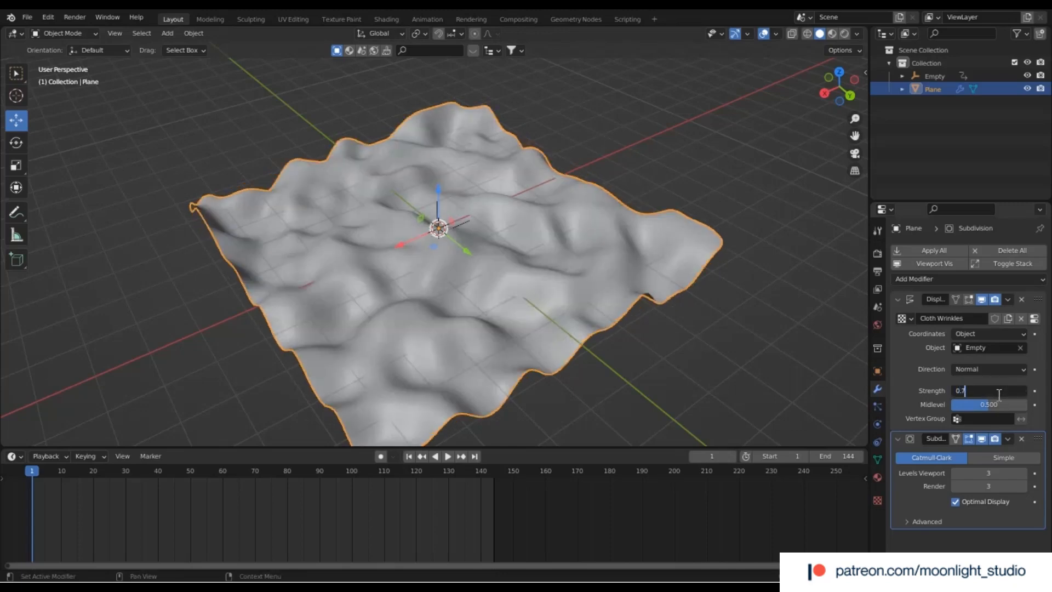
type("0.7")
key("Return")
Step: Preview the animation with the reduced displacement strength up close, and go back to frame 1
scroll(459, 294, "up", 8)
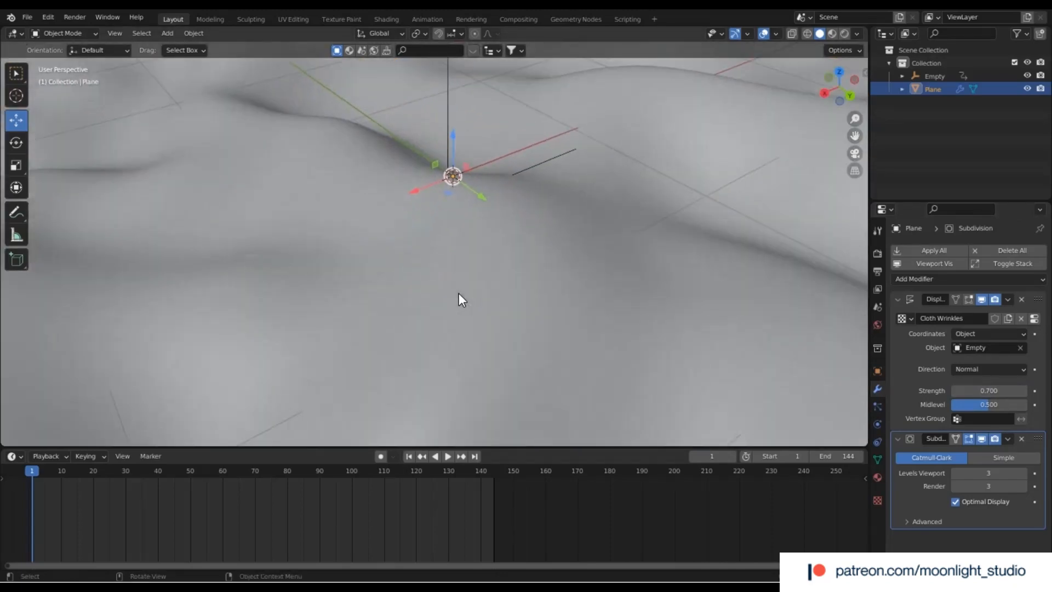
left_click(451, 459)
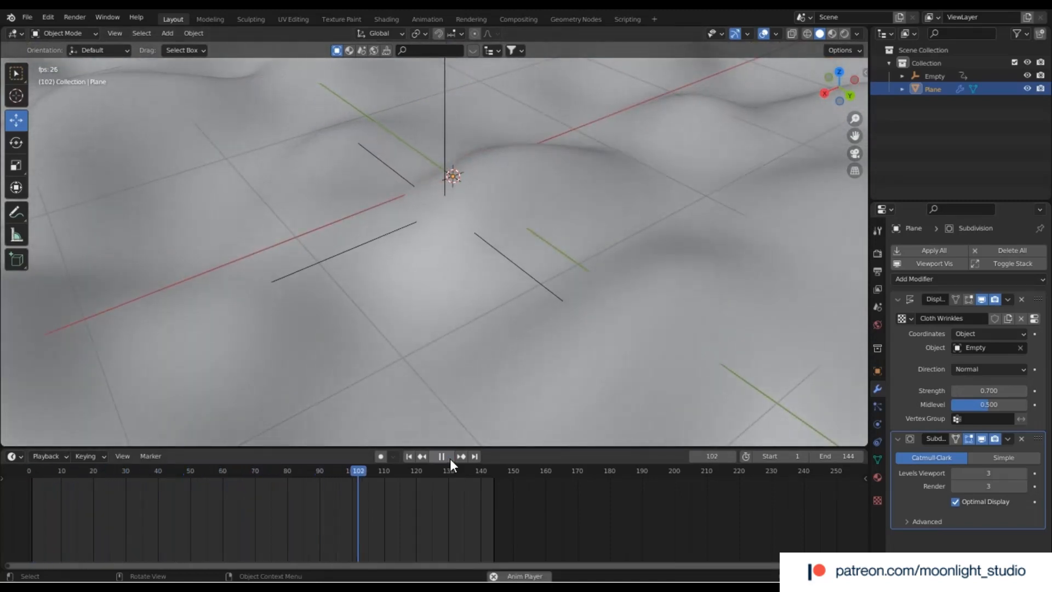
left_click(448, 457)
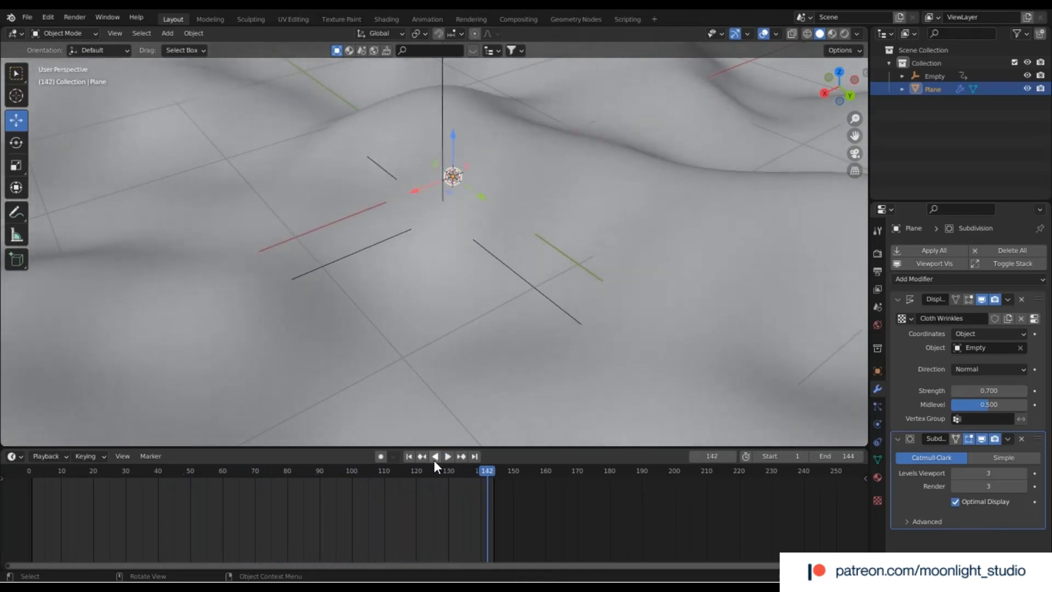
left_click(414, 454)
Step: Select the Empty and delete its location keyframe at frame 250
left_click(934, 76)
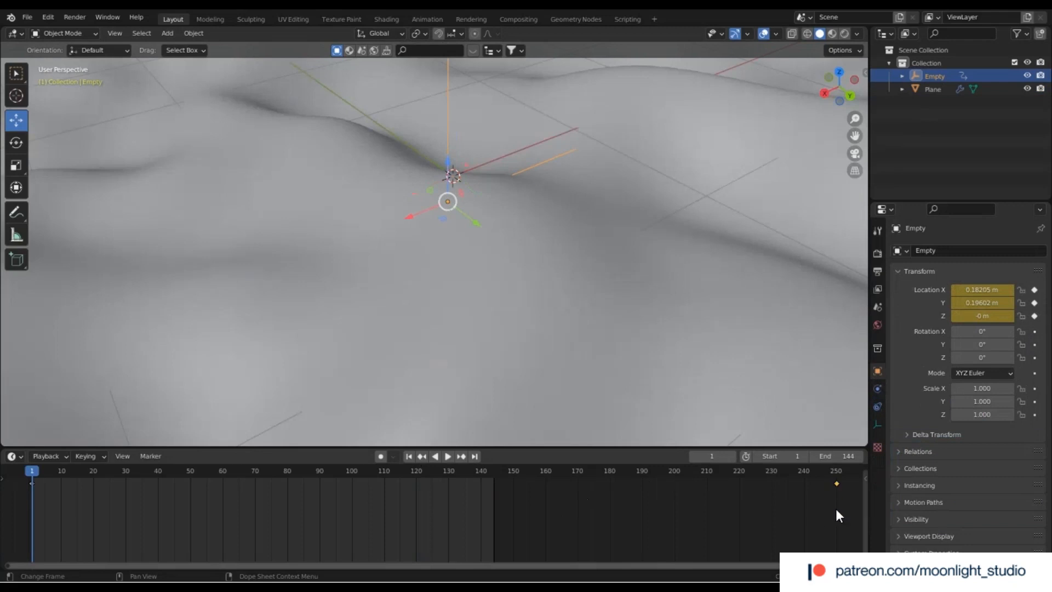
left_click_drag(842, 505, 831, 476)
key("x")
key("x")
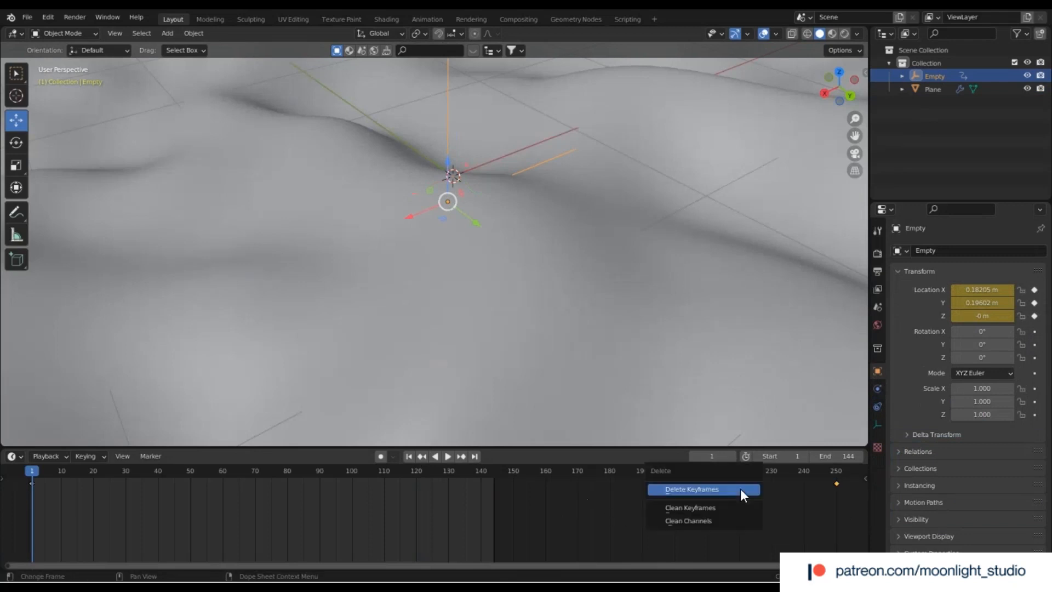
left_click(741, 488)
Step: At frame 144, move the Empty within the XY plane by about 0.08 m in X and 0.016 m in Y
left_click_drag(469, 475, 493, 469)
key("space")
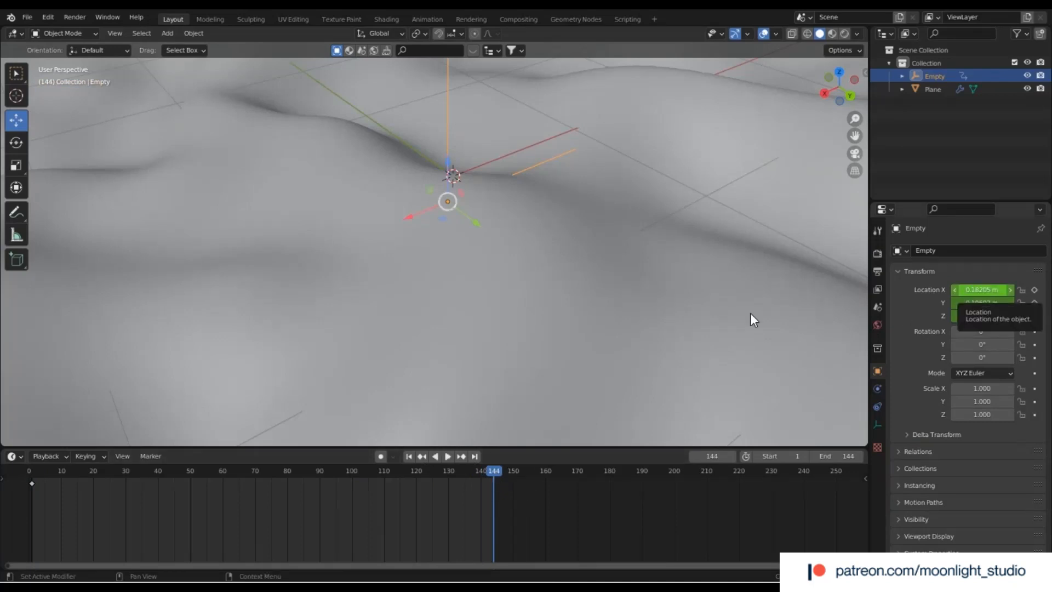
key("g")
key("shift+z")
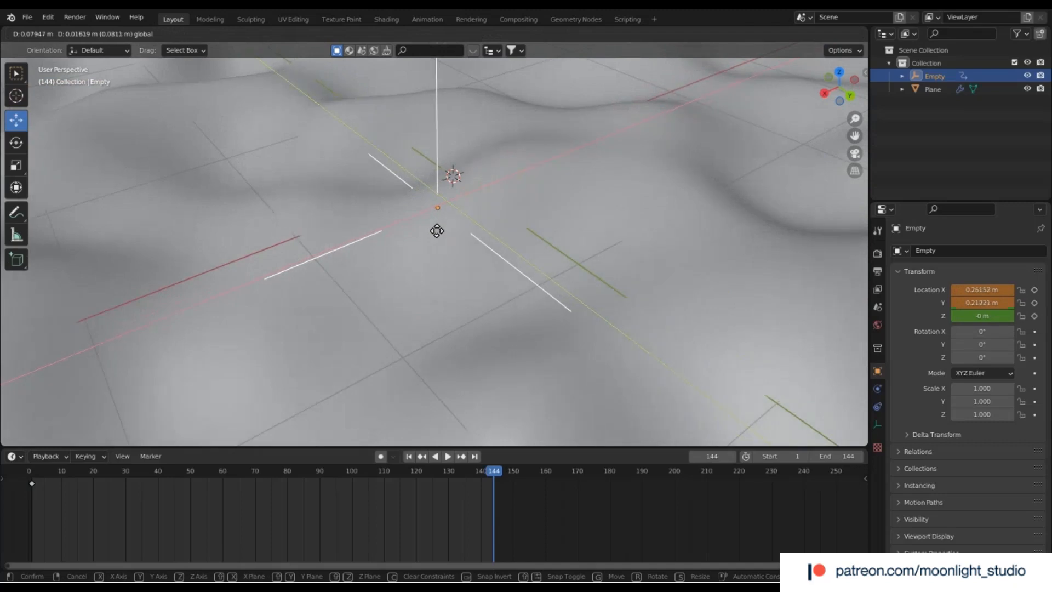
left_click(437, 231)
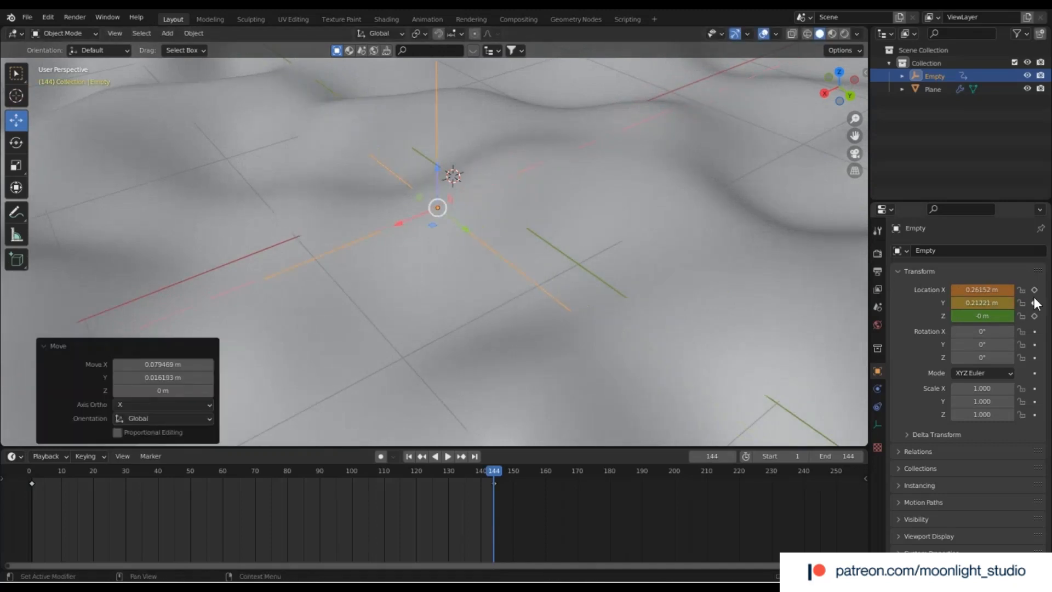
Step: Keyframe the Empty's X, Y and Z location at frame 144
left_click(1035, 303)
left_click(1035, 289)
left_click(1034, 303)
left_click(1035, 315)
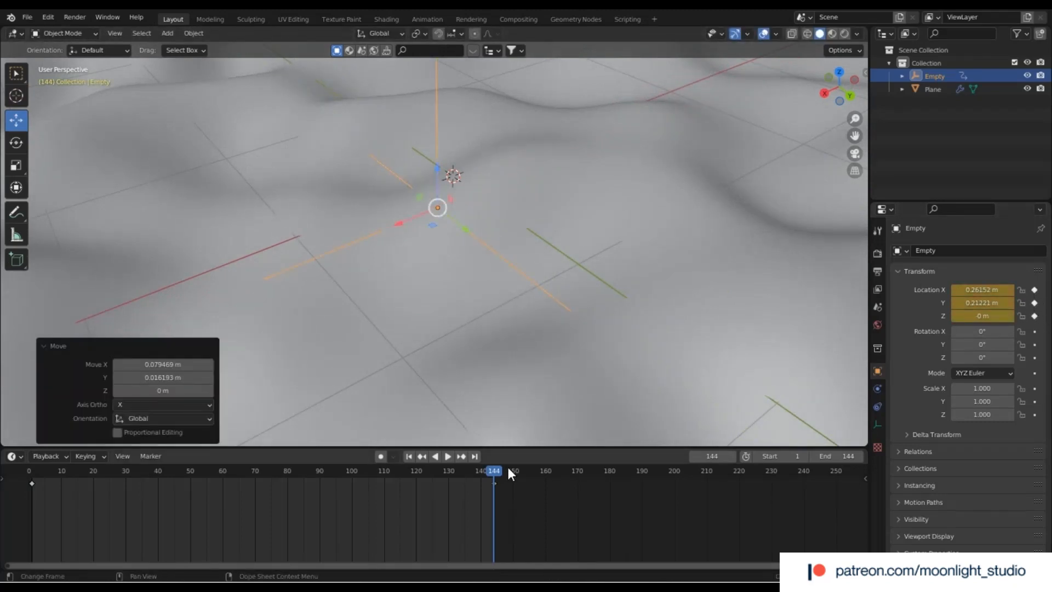
Step: Play the animation from the first frame to review the Empty's new movement between frames 1 and 144
left_click(407, 454)
left_click(446, 456)
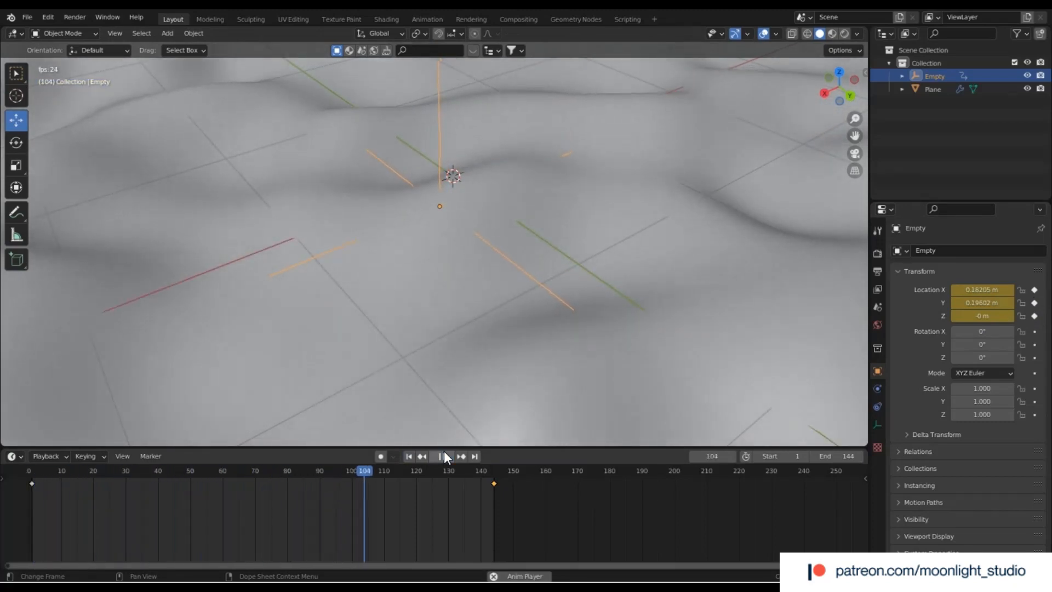
left_click(444, 453)
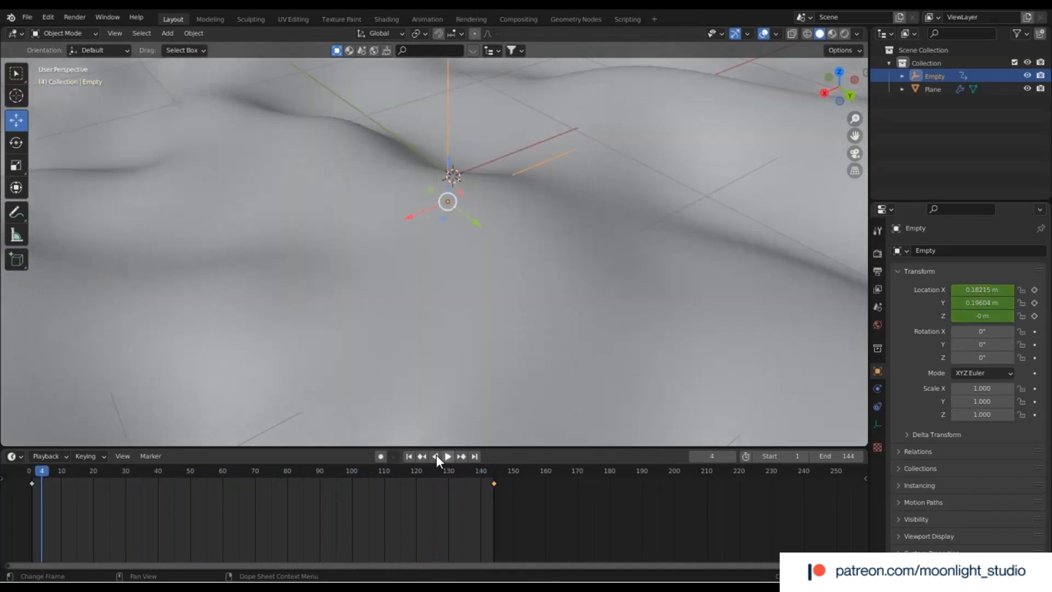
left_click(436, 454)
left_click(448, 454)
left_click(445, 455)
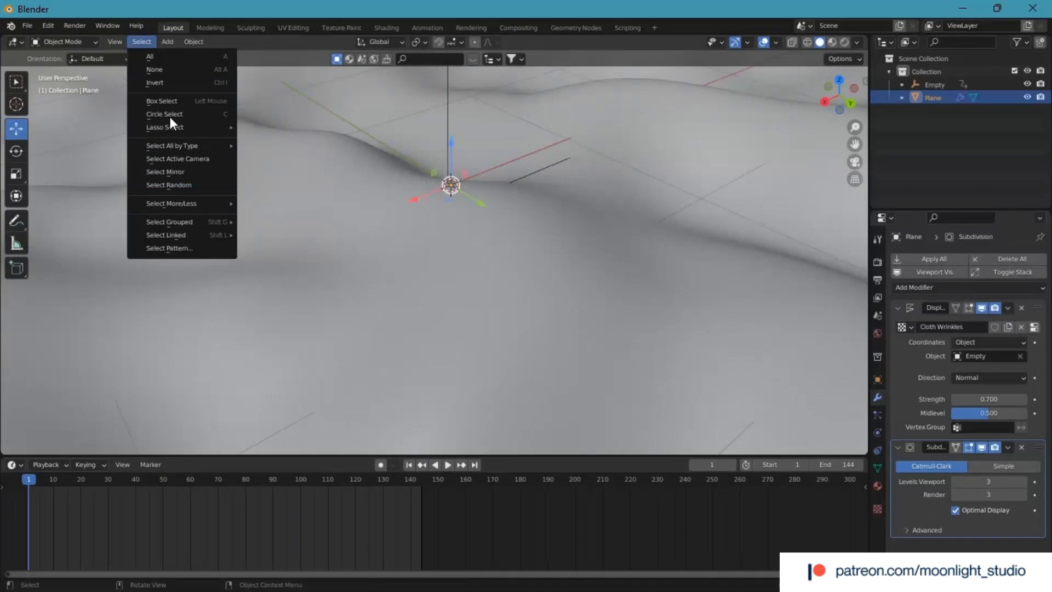
Step: Add a camera to the scene
left_click(149, 43)
left_click(174, 42)
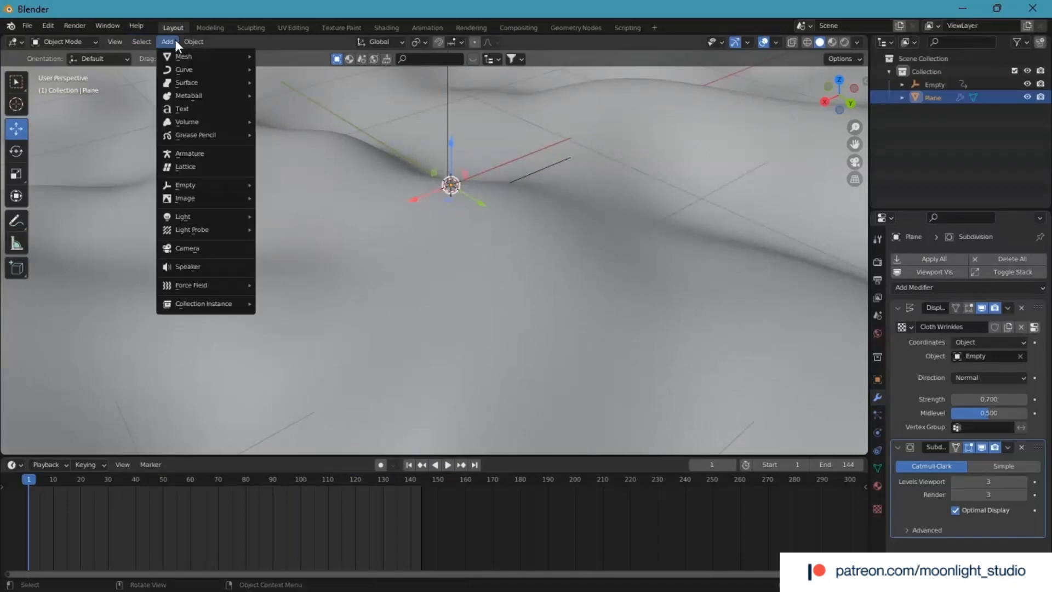
mouse_move(172, 37)
left_click(222, 246)
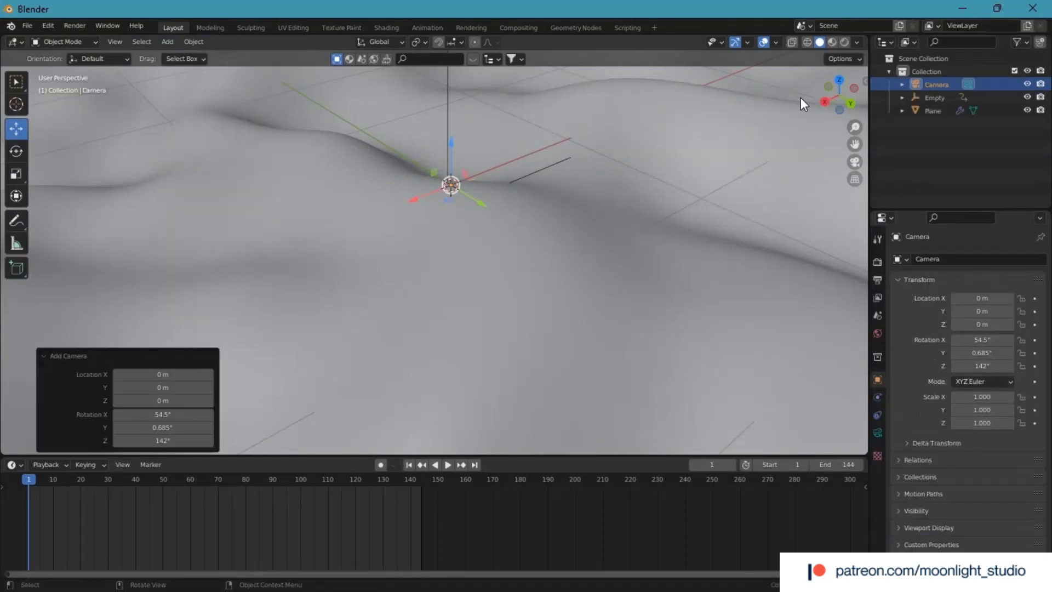
Step: Check the new camera's view, return to the terrain view and align the active camera to it
left_click(855, 162)
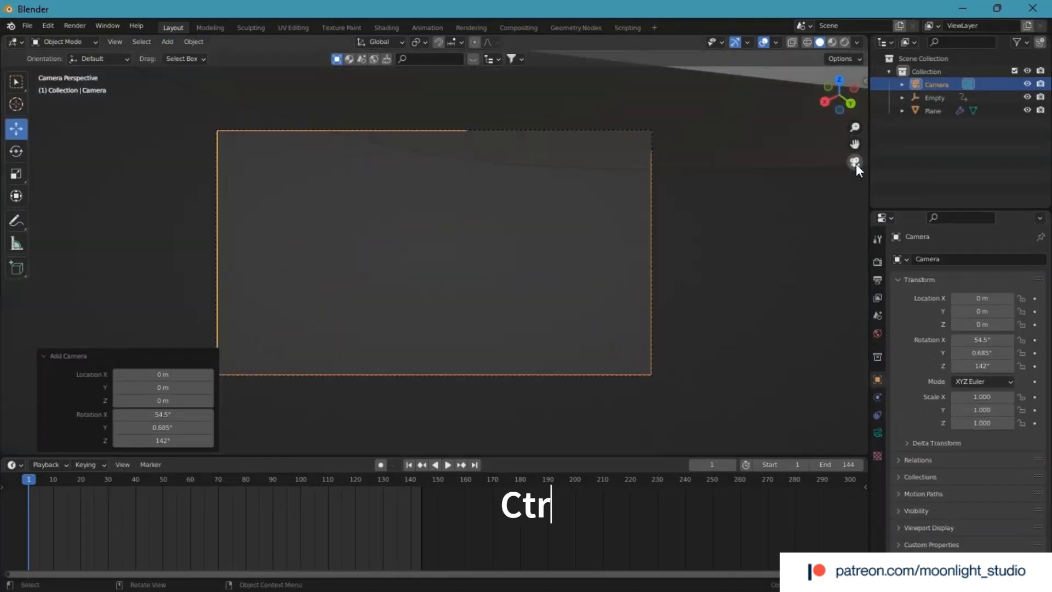
left_click(855, 162)
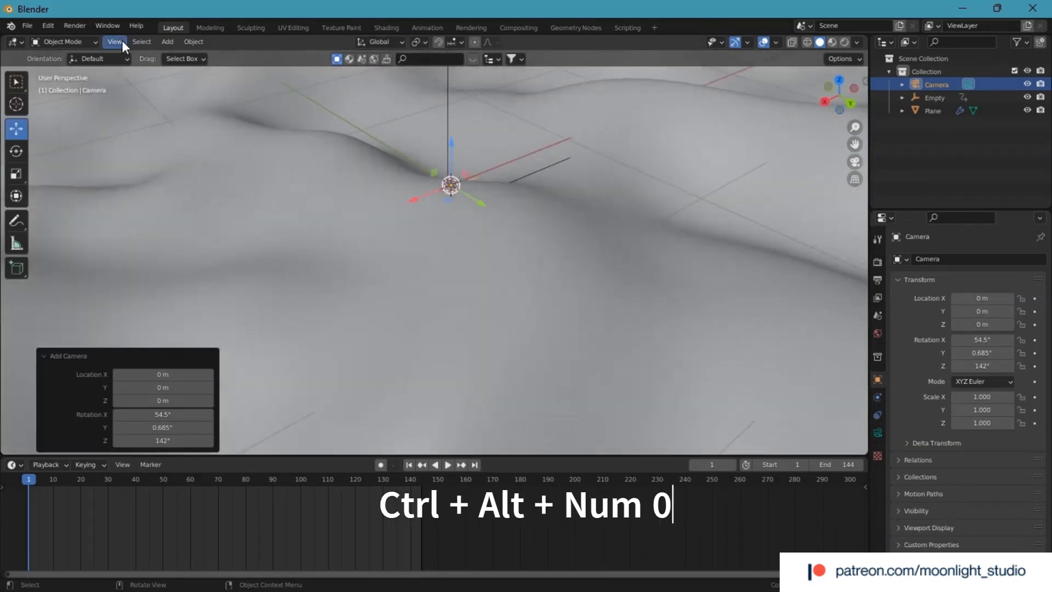
left_click(122, 42)
mouse_move(179, 217)
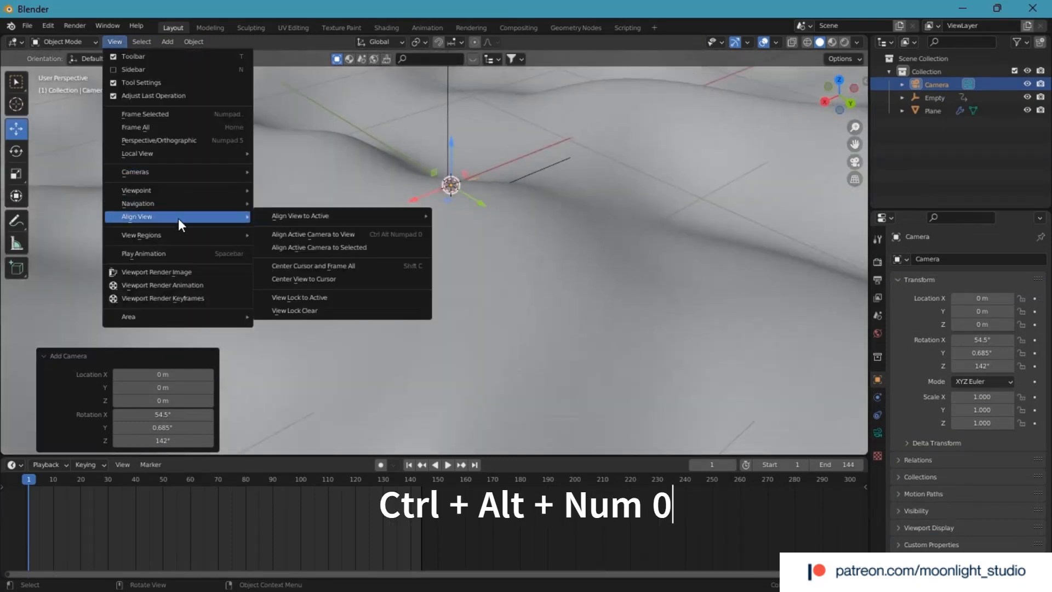
left_click(308, 238)
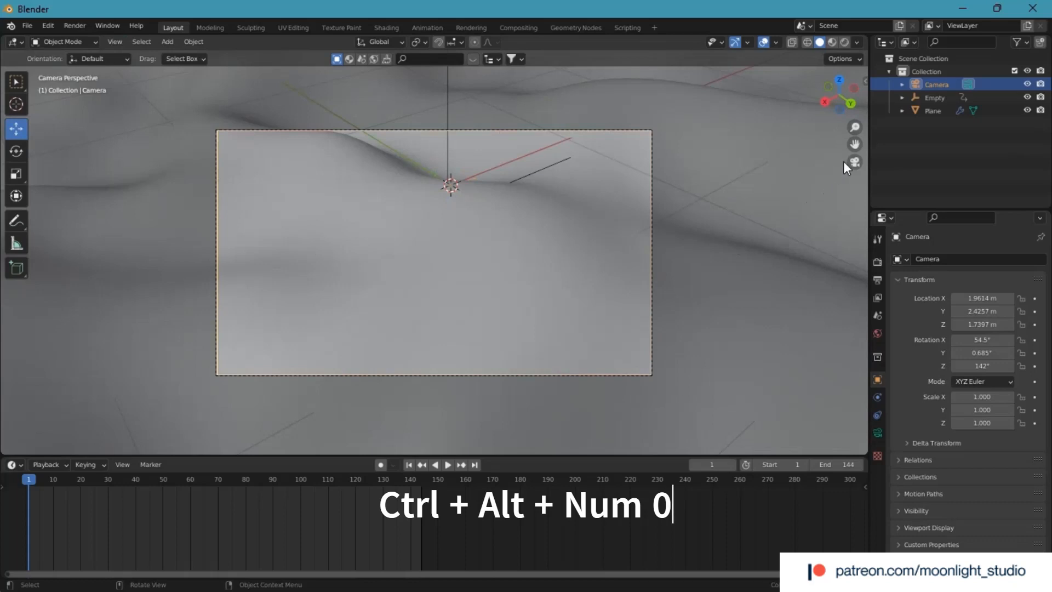
Step: Set the camera's focal length to 36 mm and its location to X 1.5714 m, Y 1.5957 m, Z 1.8597 m
left_click(877, 433)
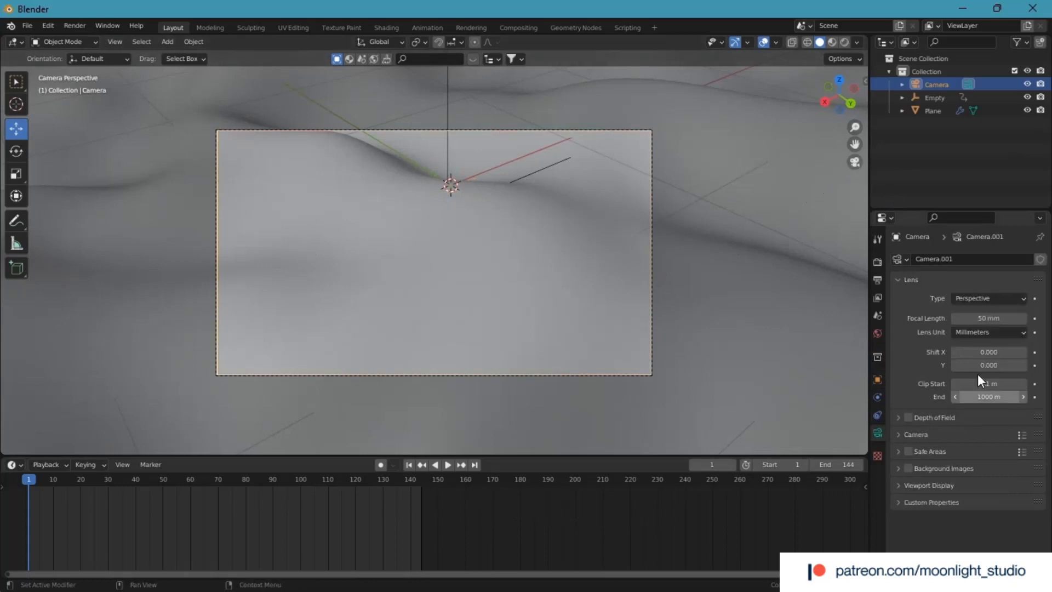
left_click_drag(988, 319, 950, 318)
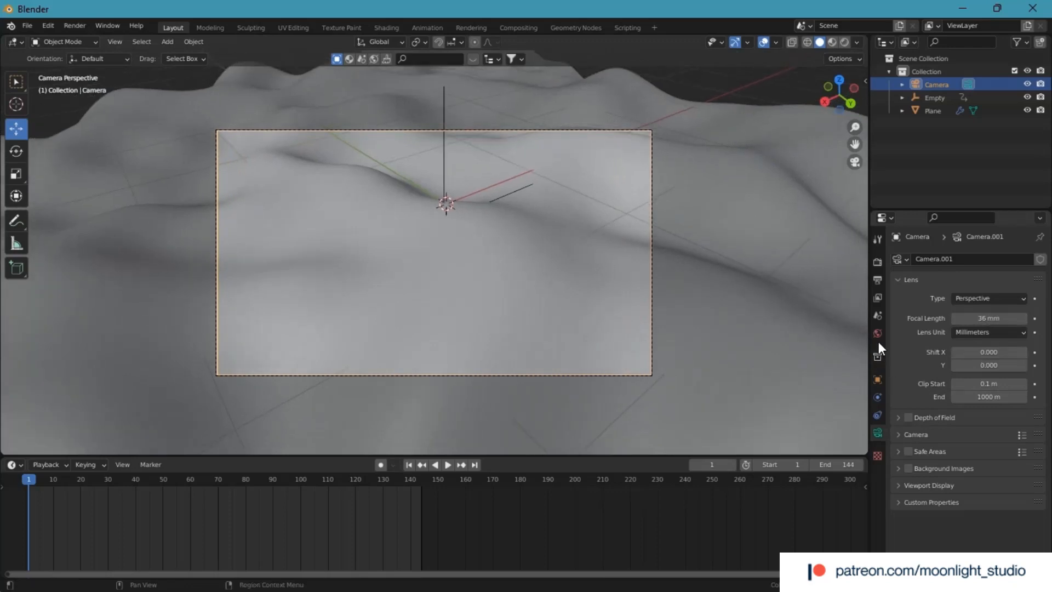
left_click(877, 379)
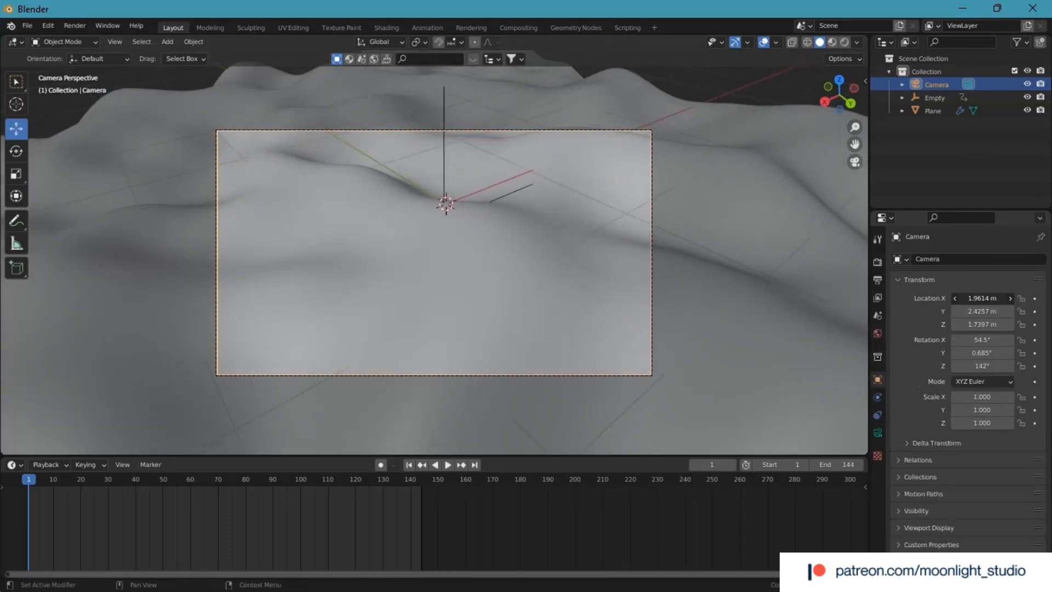
mouse_move(982, 298)
left_mouse_down()
mouse_move(966, 298)
mouse_move(979, 311)
mouse_move(955, 311)
mouse_move(991, 324)
mouse_move(968, 311)
mouse_move(973, 298)
left_mouse_up()
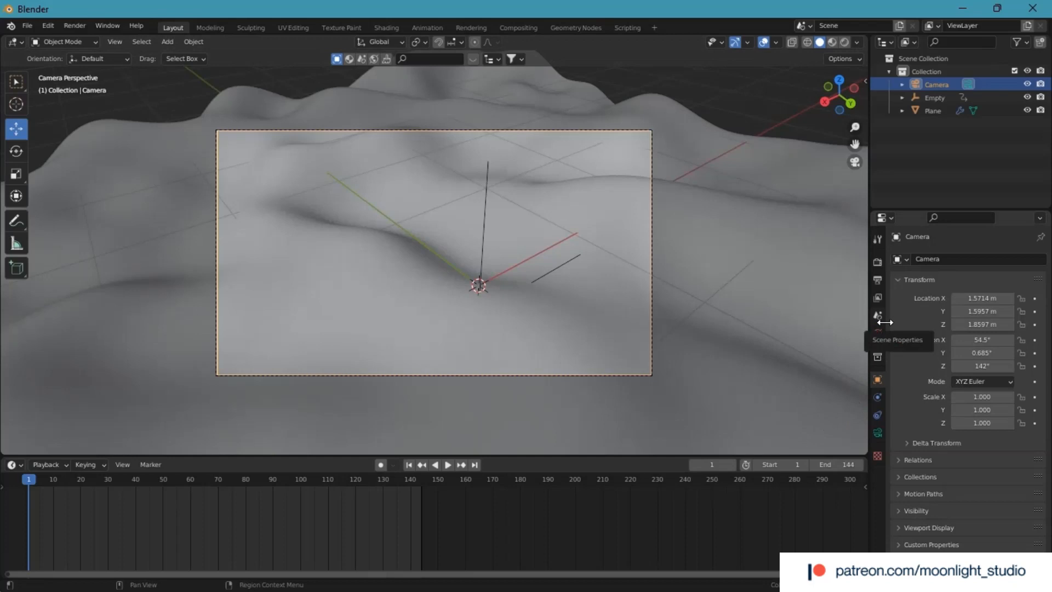
left_click(911, 178)
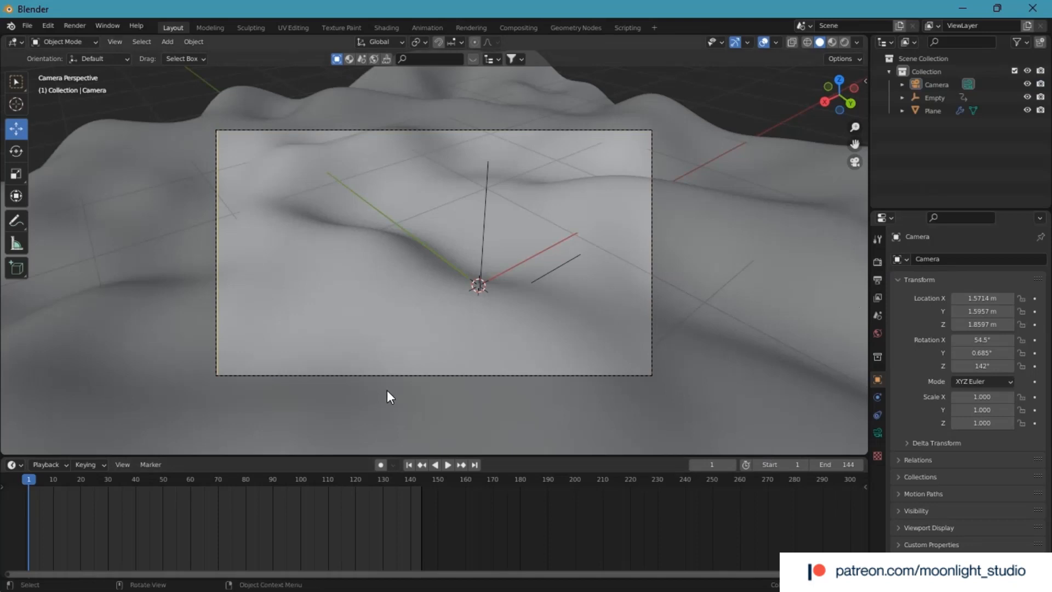
Step: Set the camera's passepartout to 1.000 in its viewport display settings to black out everything outside the frame
left_click(757, 232)
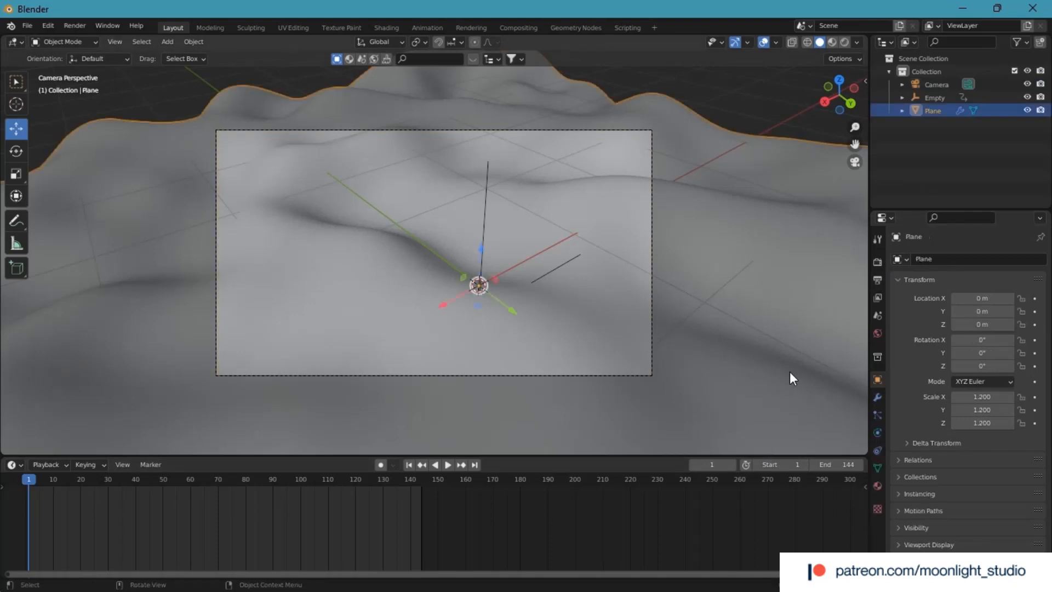
left_click(931, 176)
left_click(935, 113)
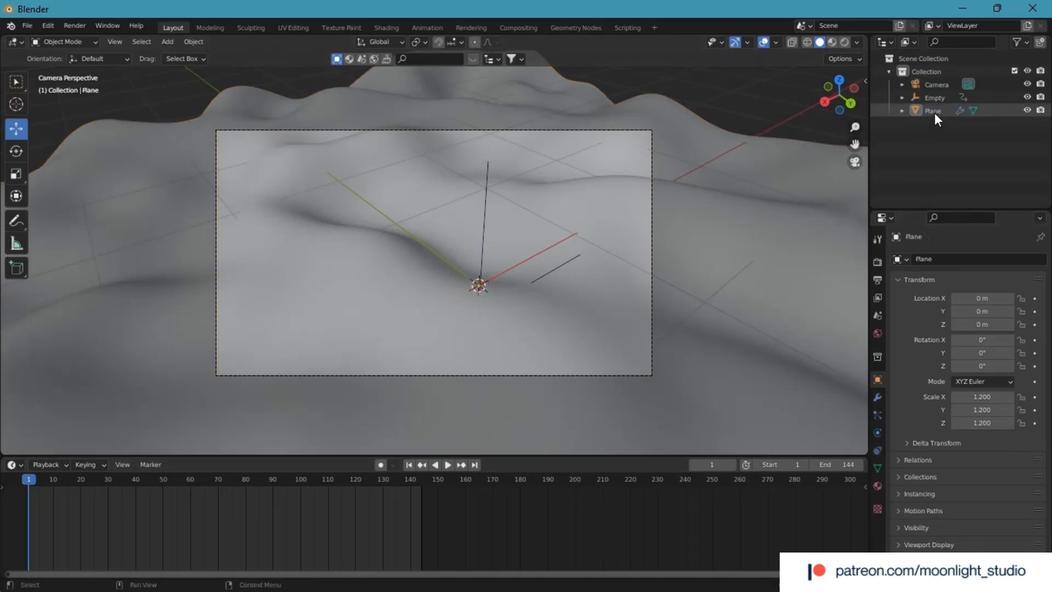
left_click(941, 85)
left_click(877, 433)
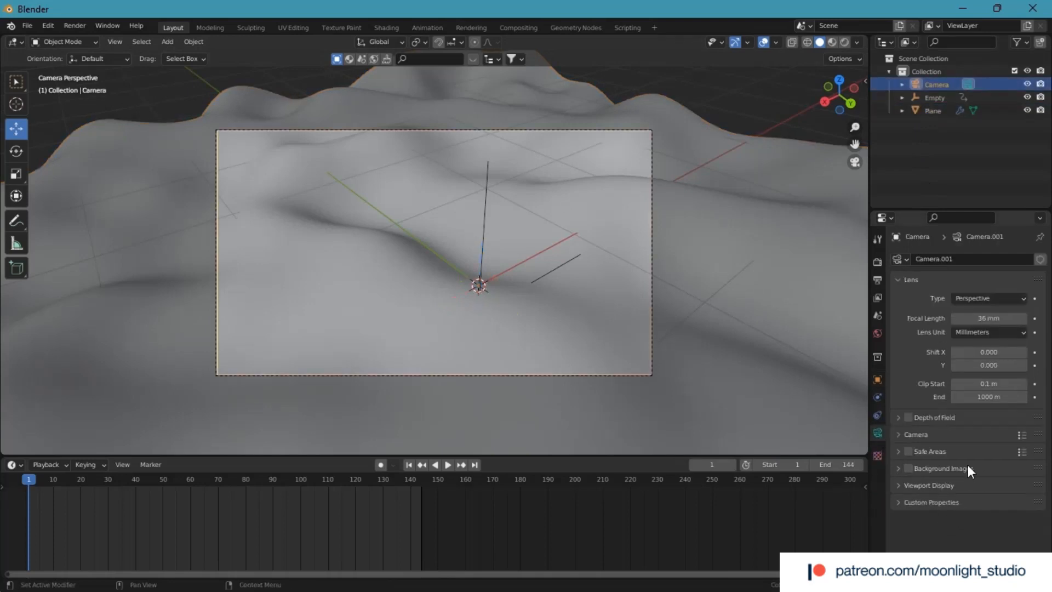
left_click(895, 487)
scroll(931, 510, "down", 2)
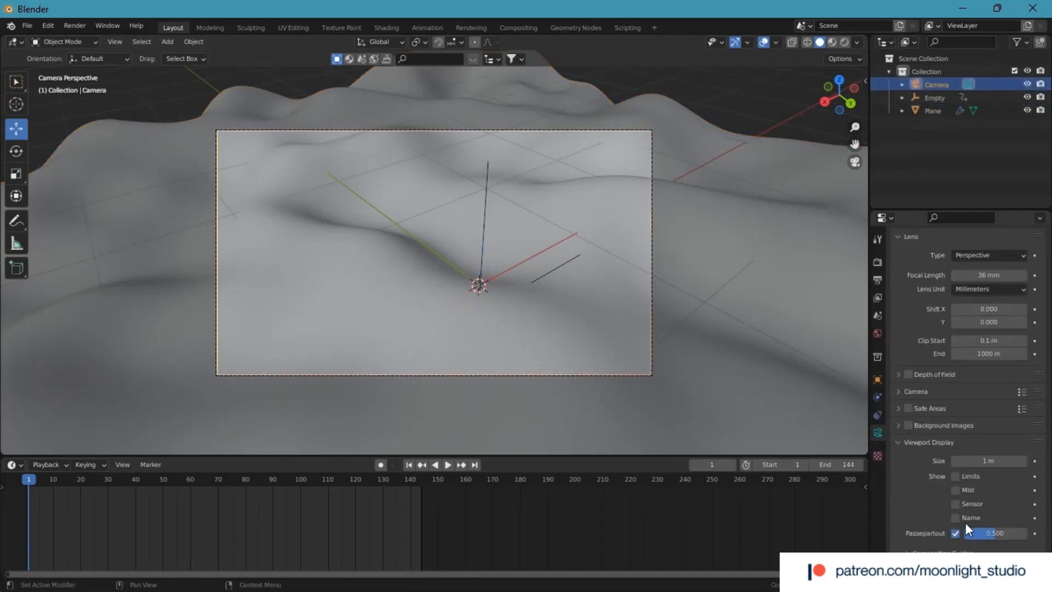
left_click_drag(981, 533, 1027, 533)
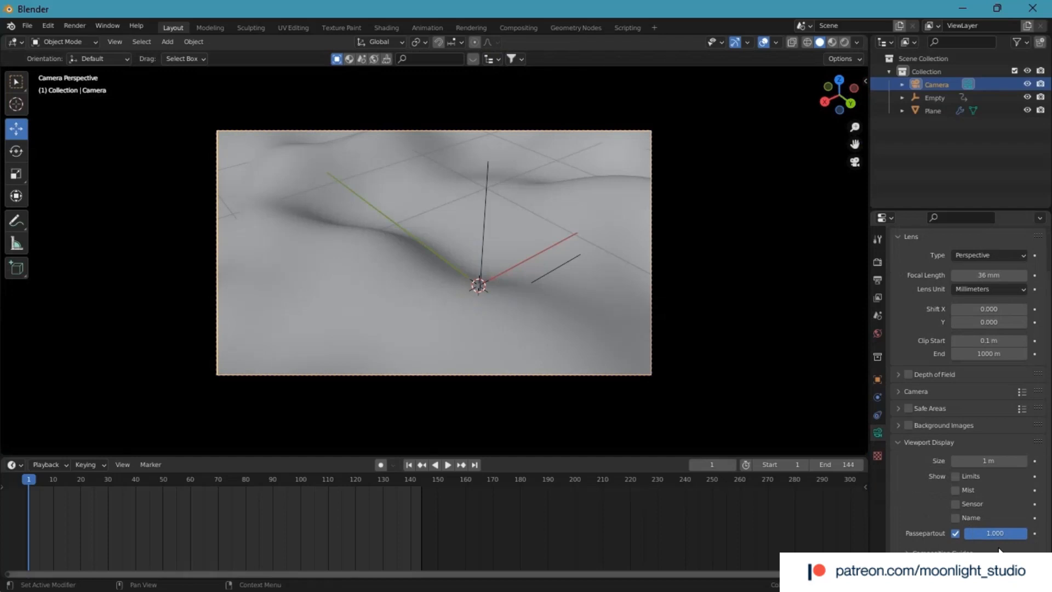
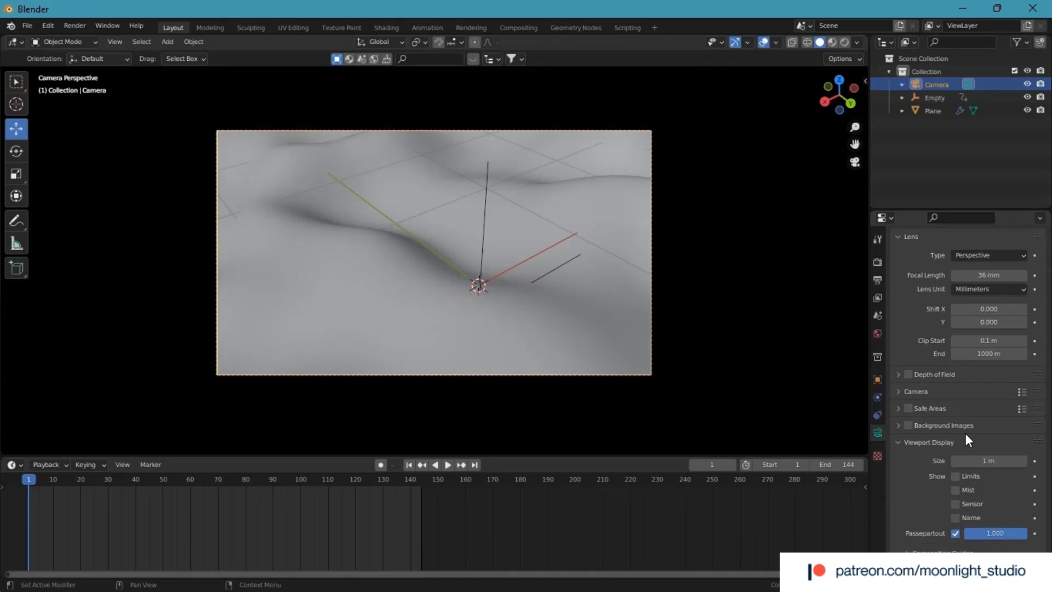
Step: Add a Wave modifier to the plane and move it above the Displace and Subdivision modifiers
left_click(930, 117)
left_click(940, 110)
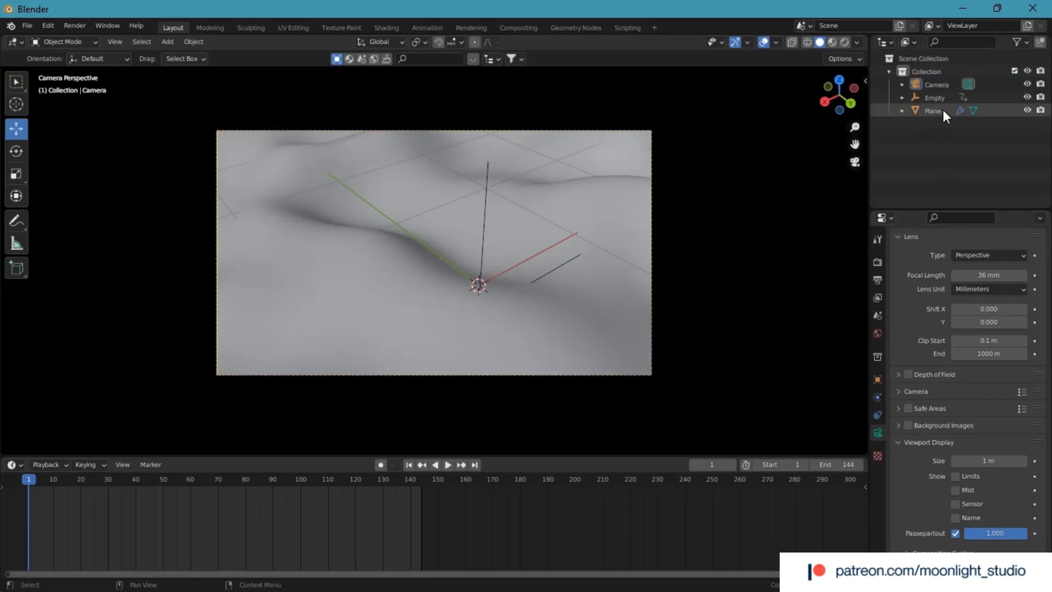
left_click(877, 398)
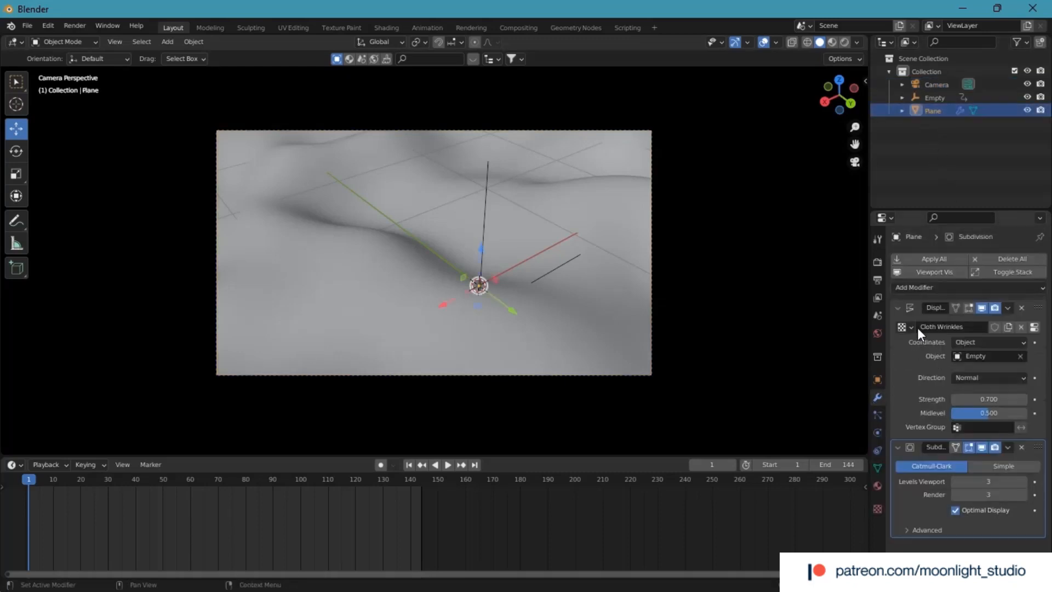
left_click(897, 308)
left_click(898, 323)
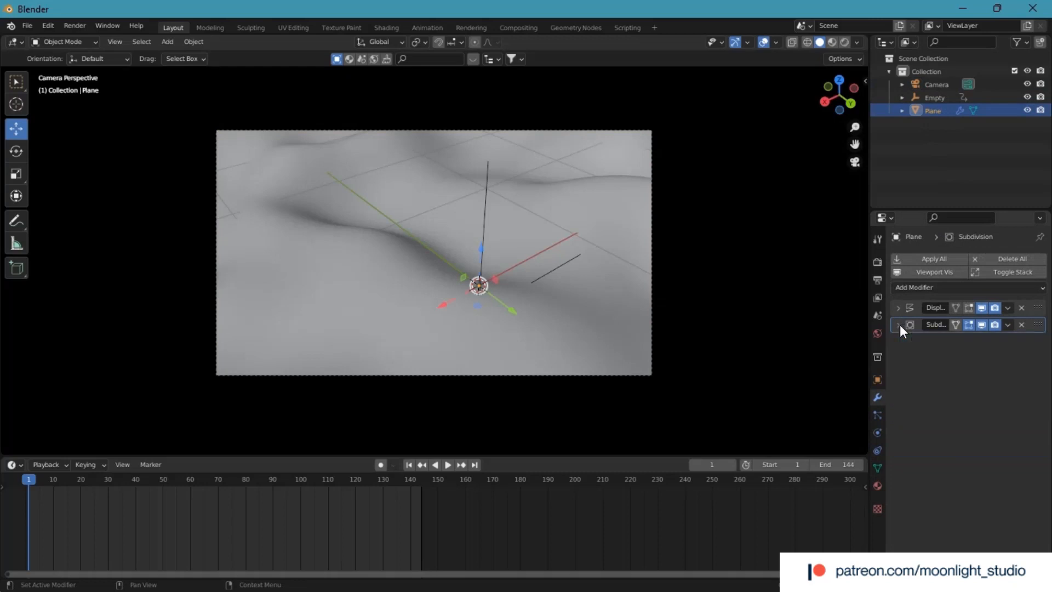
left_click(921, 287)
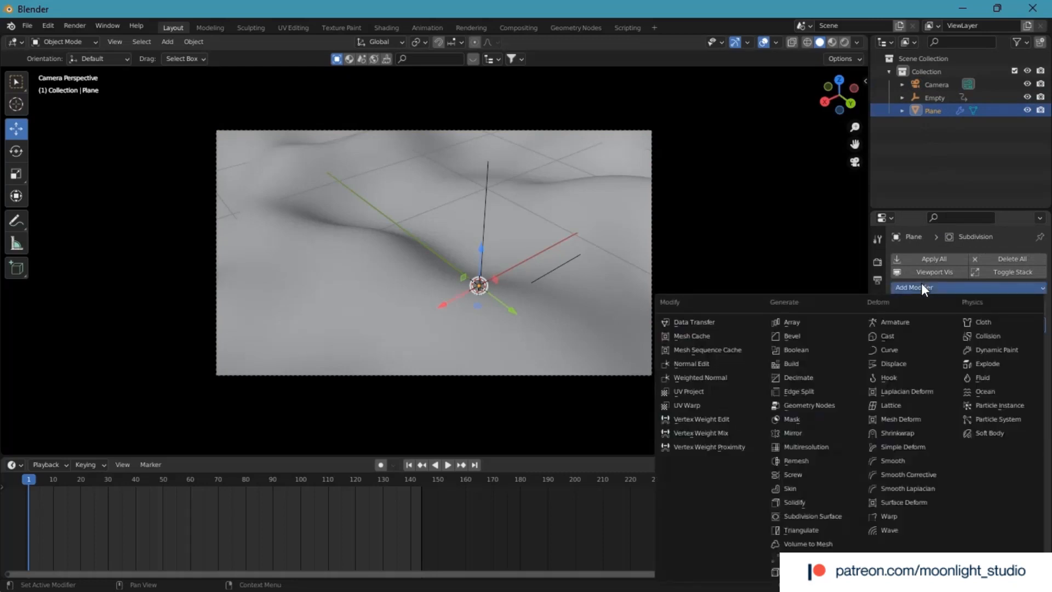
left_click(903, 529)
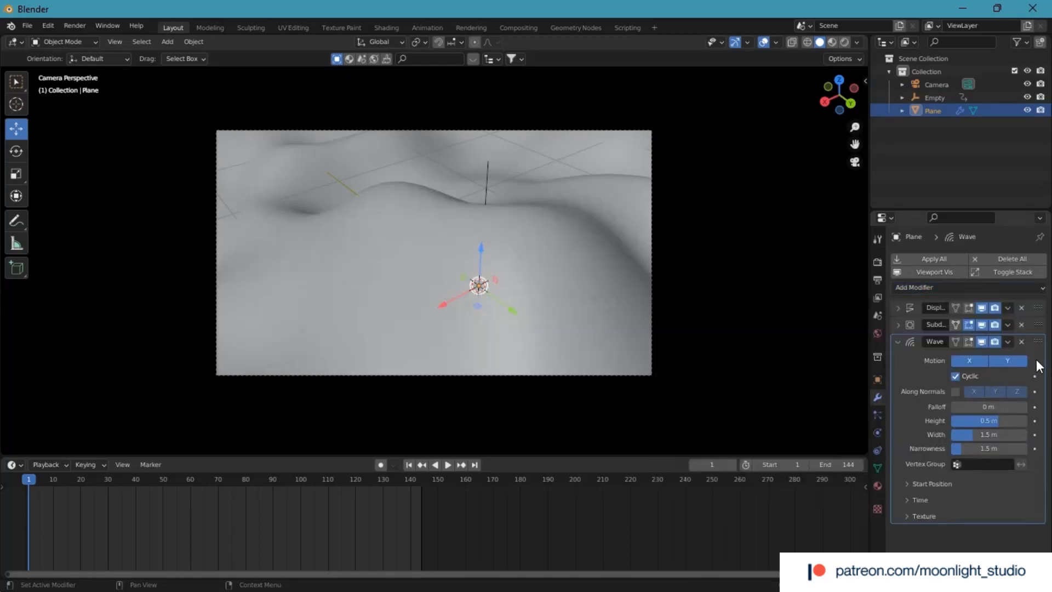
left_click_drag(1034, 340, 1028, 284)
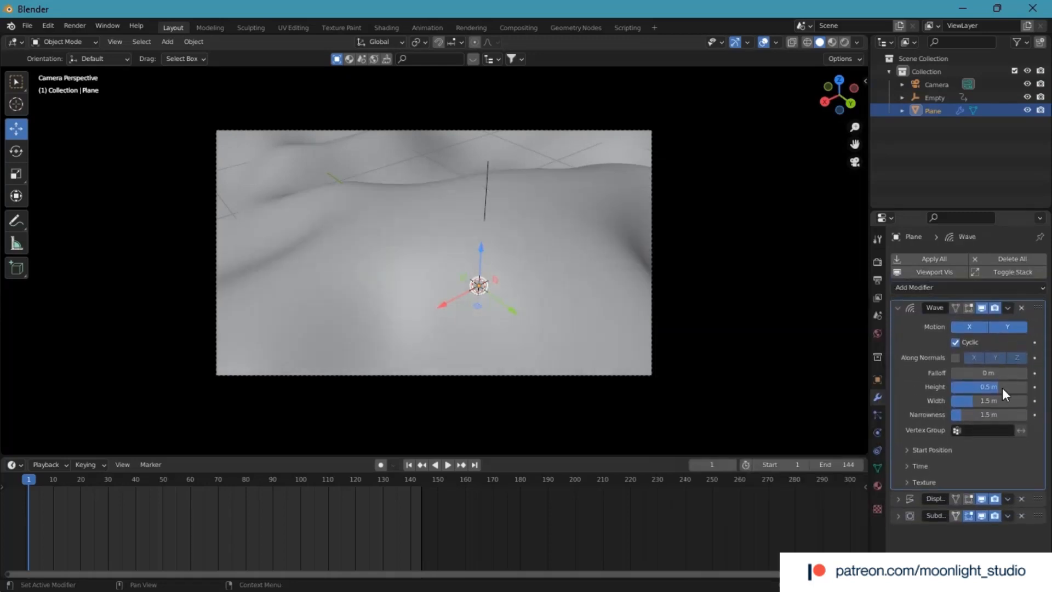
Step: Play the animation briefly to review the wave motion through the camera and return to the first frame
left_click(447, 465)
left_click(439, 466)
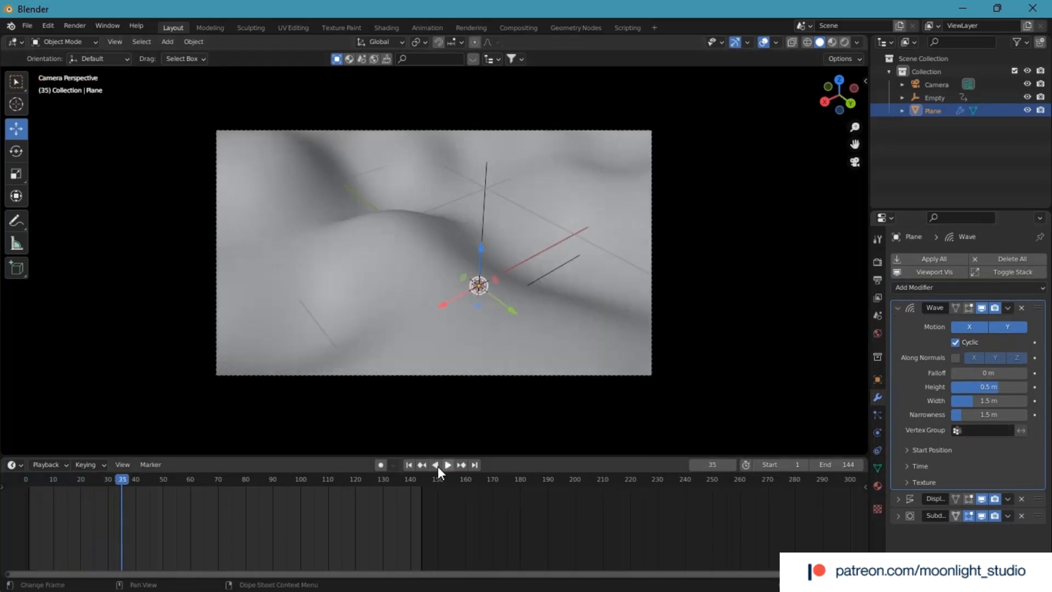
left_click(408, 464)
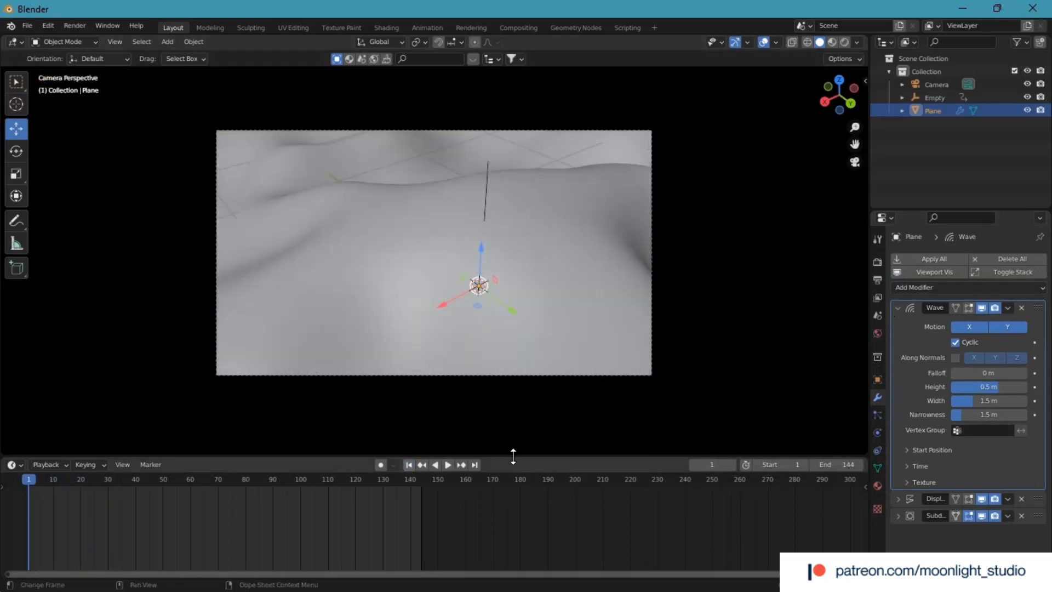
Step: Expand the Time settings of the plane's Wave modifier
left_click(943, 449)
left_click(944, 449)
left_click(938, 466)
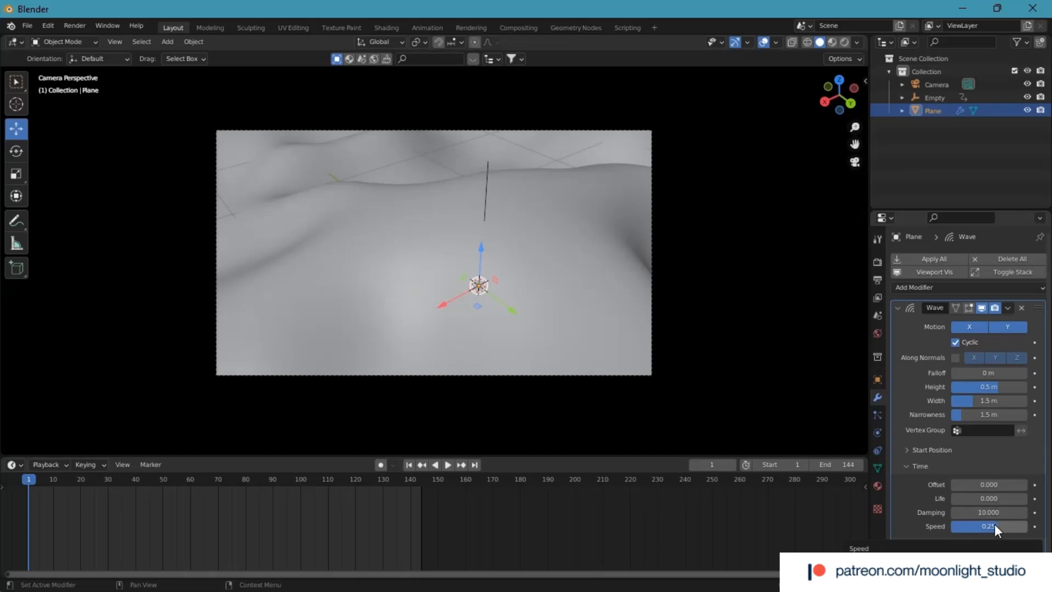
Step: Lower the Wave modifier's speed to 0.11, preview the animation, and return to the first frame
mouse_move(994, 524)
left_mouse_down()
mouse_move(950, 524)
mouse_move(993, 524)
left_mouse_up()
left_click(443, 466)
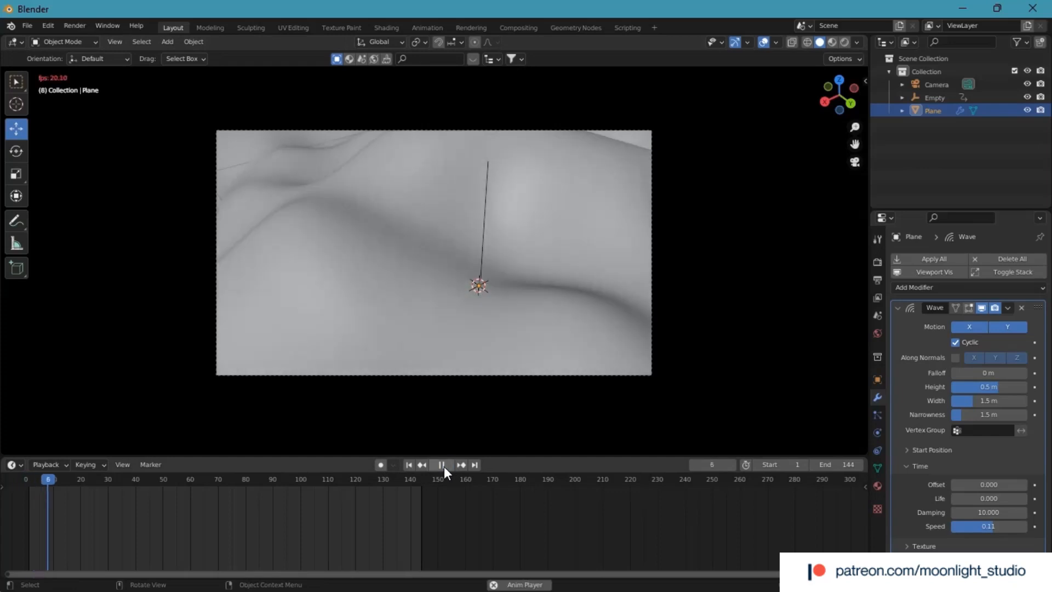
left_click(445, 466)
left_click(409, 465)
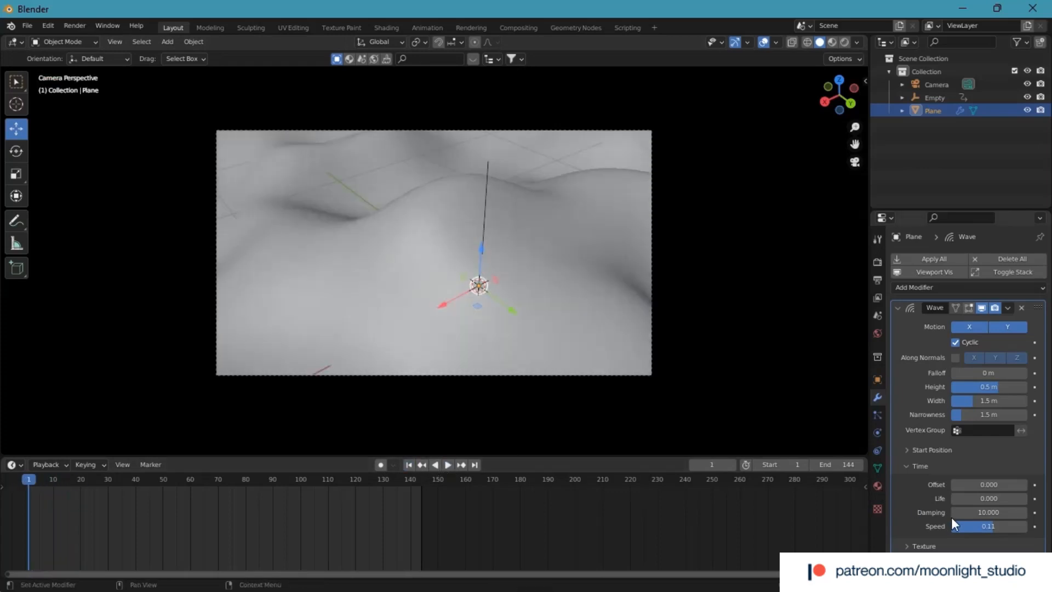
Step: Try Wave speeds of 0.31 and 1.00 with animation playback, and return to the first frame
left_click_drag(985, 526, 1003, 526)
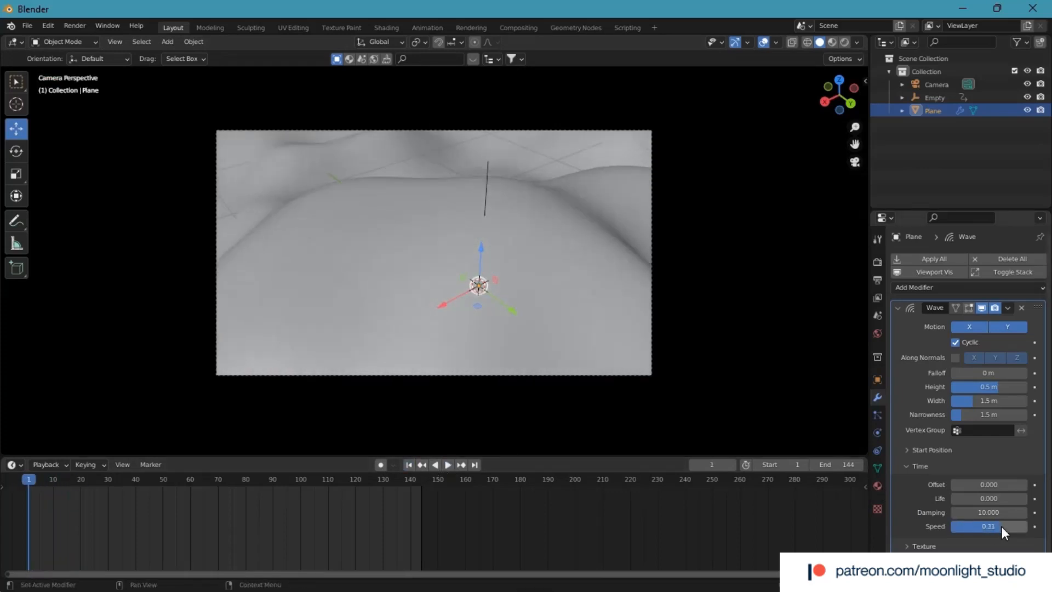
left_click(447, 465)
left_click_drag(1001, 526, 1028, 526)
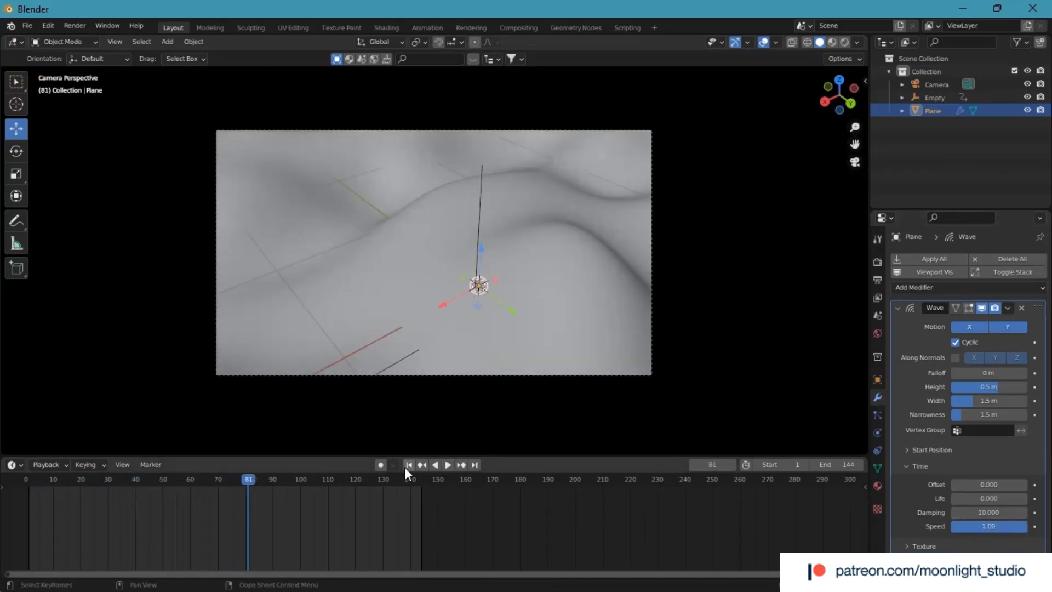
left_click(408, 465)
Step: Set the Wave modifier's speed to 0.25 and check its Start Position settings
left_click(980, 526)
type("0.25")
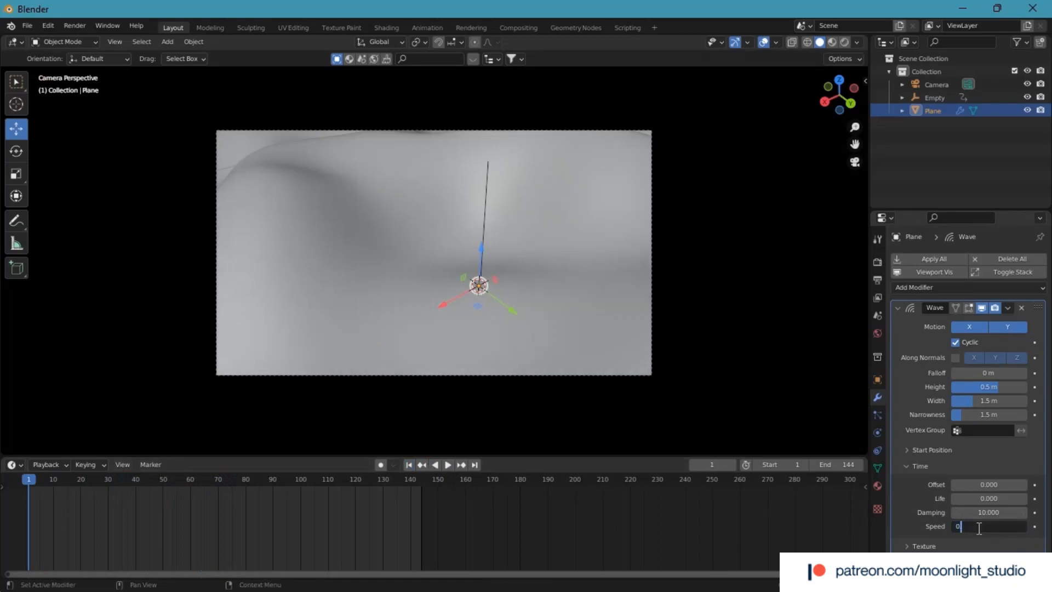
key("Return")
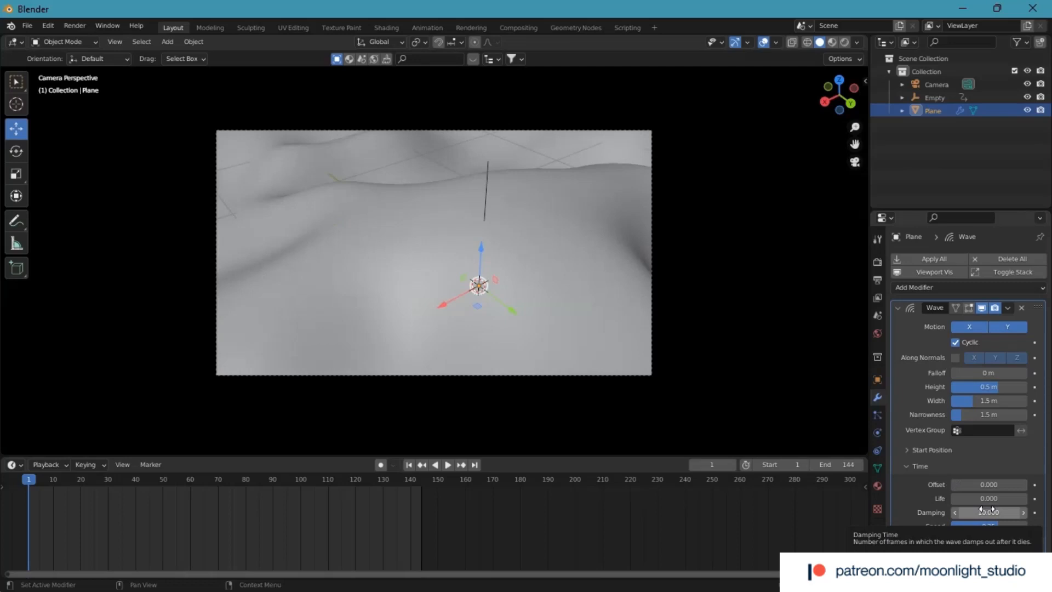
left_click(939, 450)
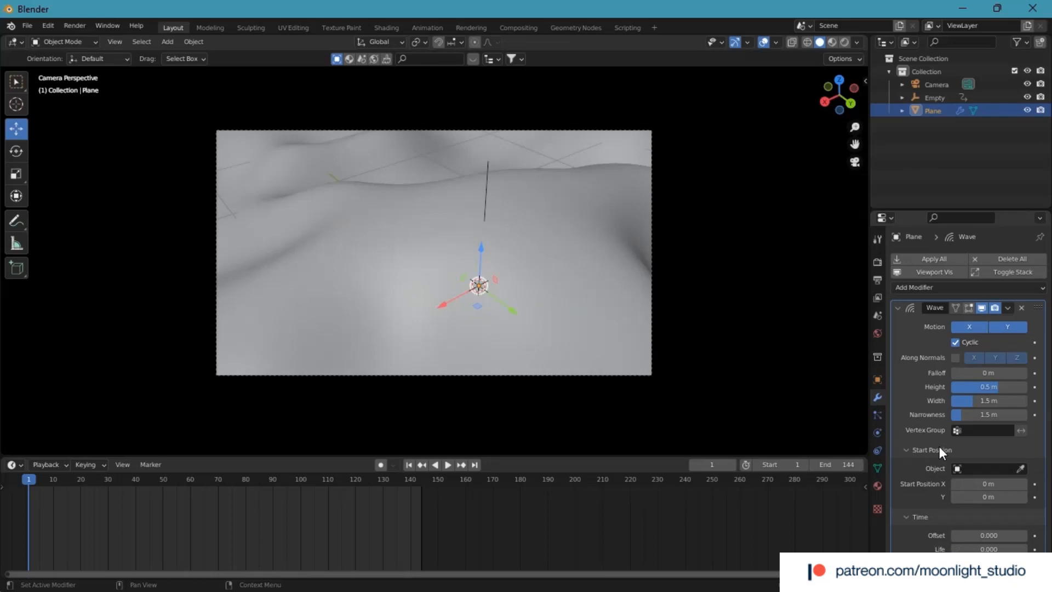
left_click(939, 451)
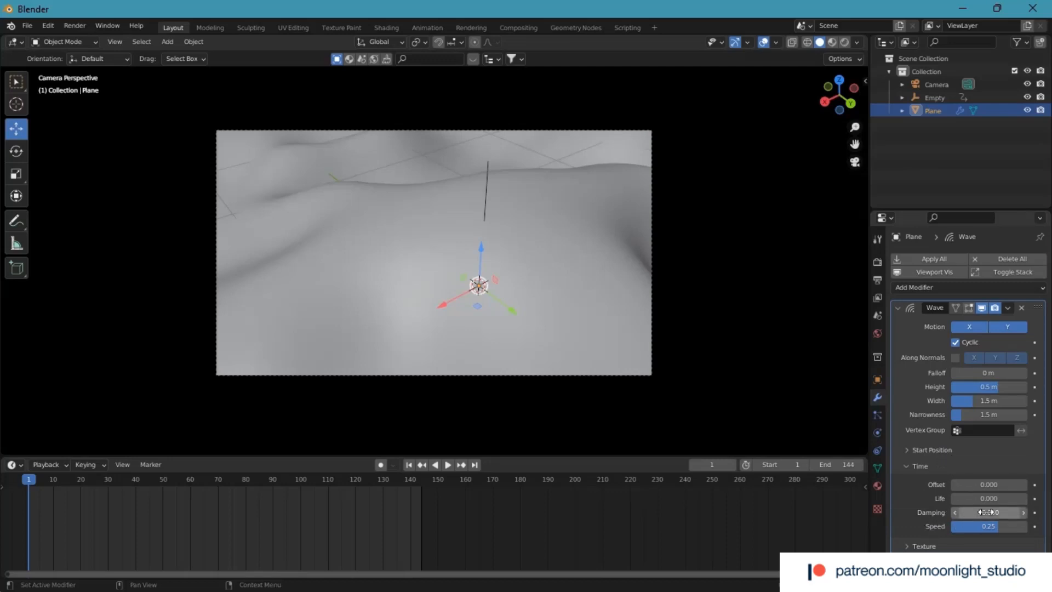
Step: Raise the Wave modifier's damping to 158.8, preview the animation, and return to the first frame
left_click_drag(988, 512, 1041, 512)
left_click(449, 464)
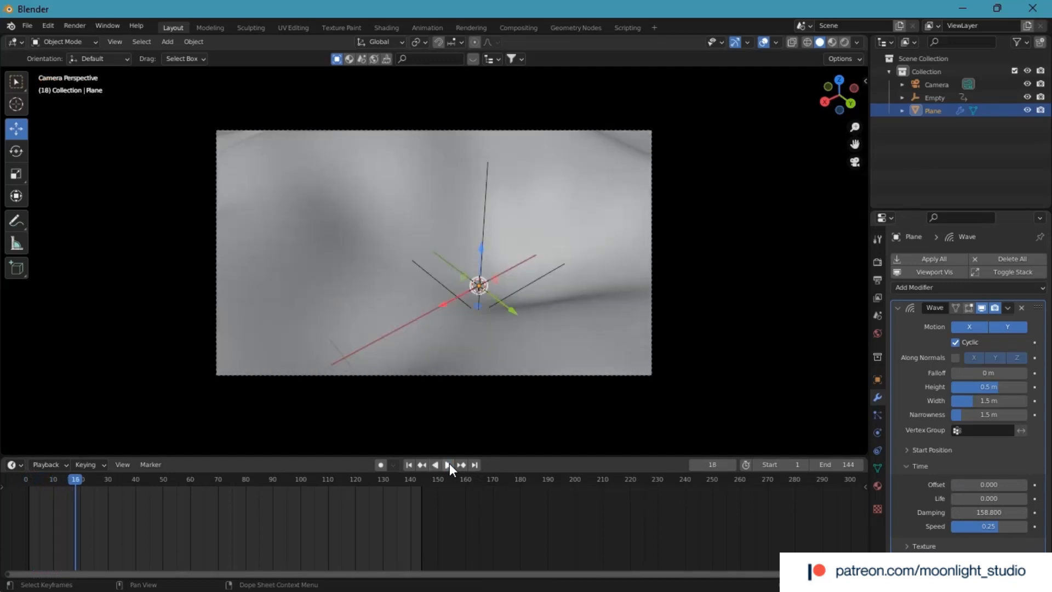
left_click(410, 464)
Step: Set the Wave modifier's damping to 0 and preview the animation
left_click(965, 512)
type("0")
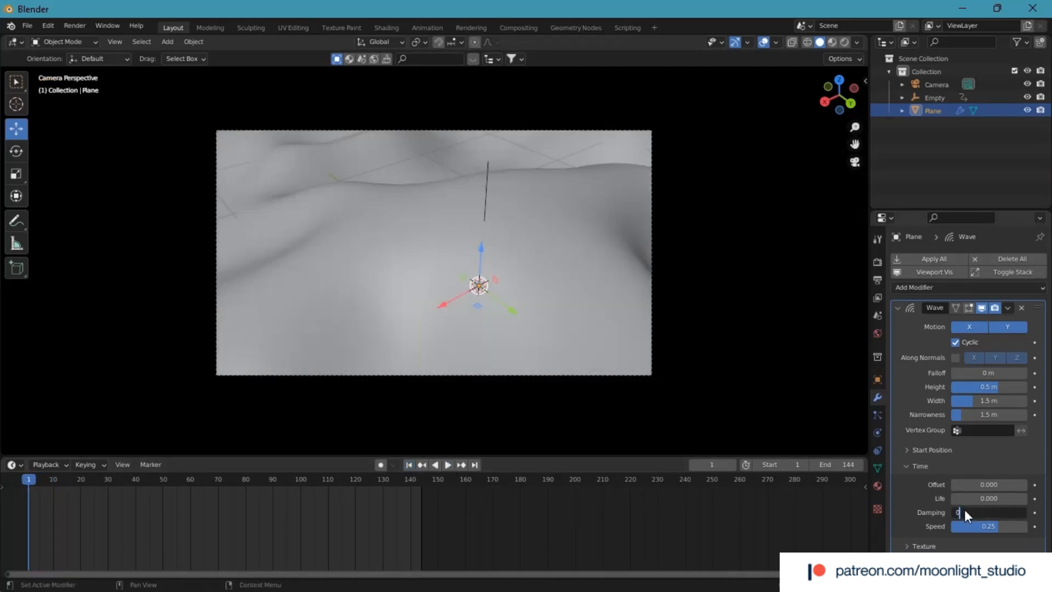
key("Return")
left_click(447, 464)
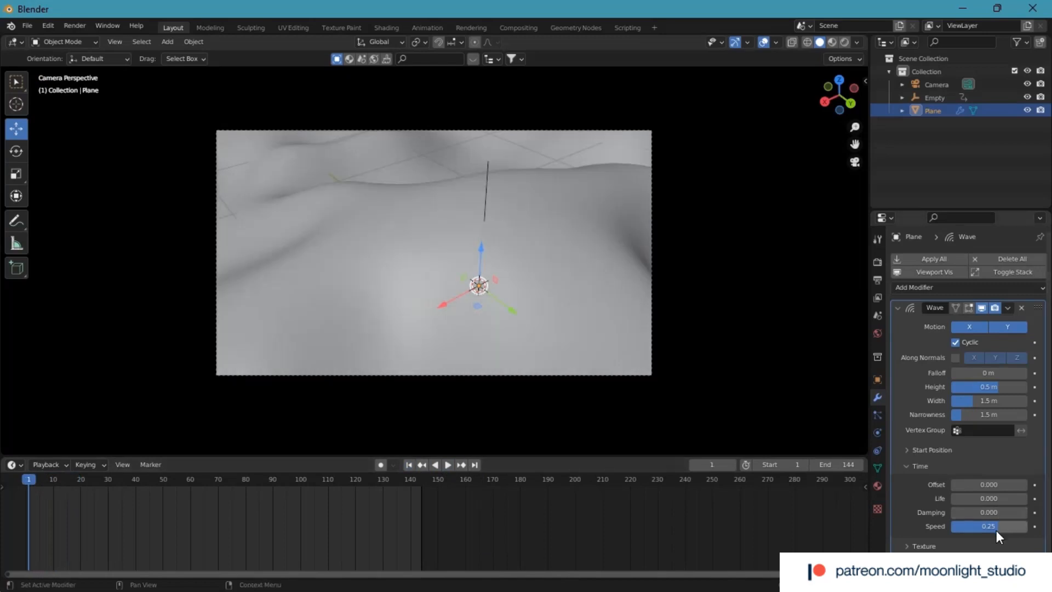
Step: Change the Wave modifier's speed to -0.50, preview the animation, and return to the first frame
left_click_drag(996, 529, 969, 528)
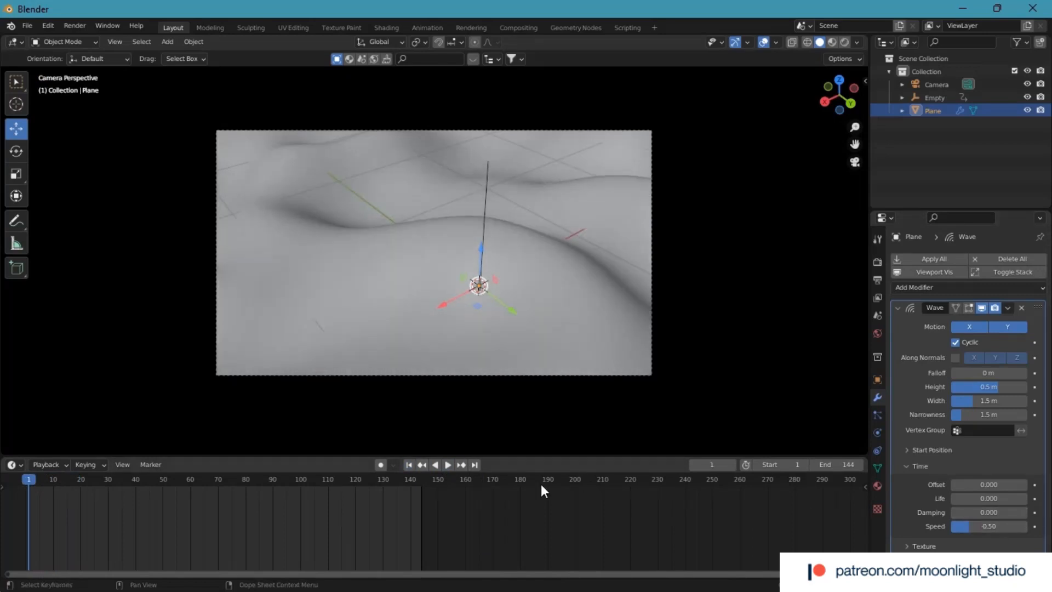
left_click(451, 466)
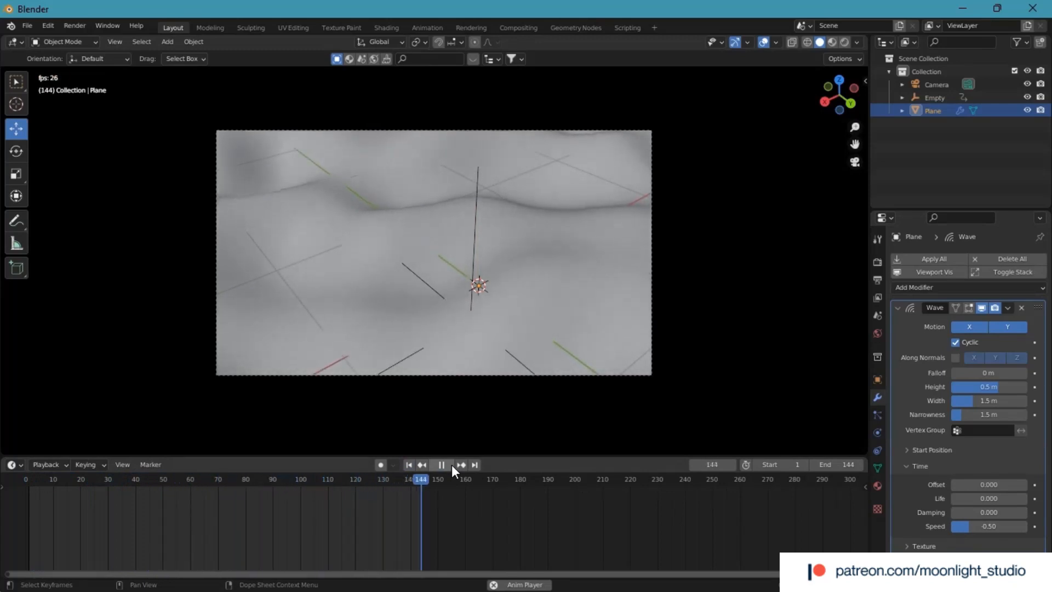
left_click(441, 467)
left_click(408, 465)
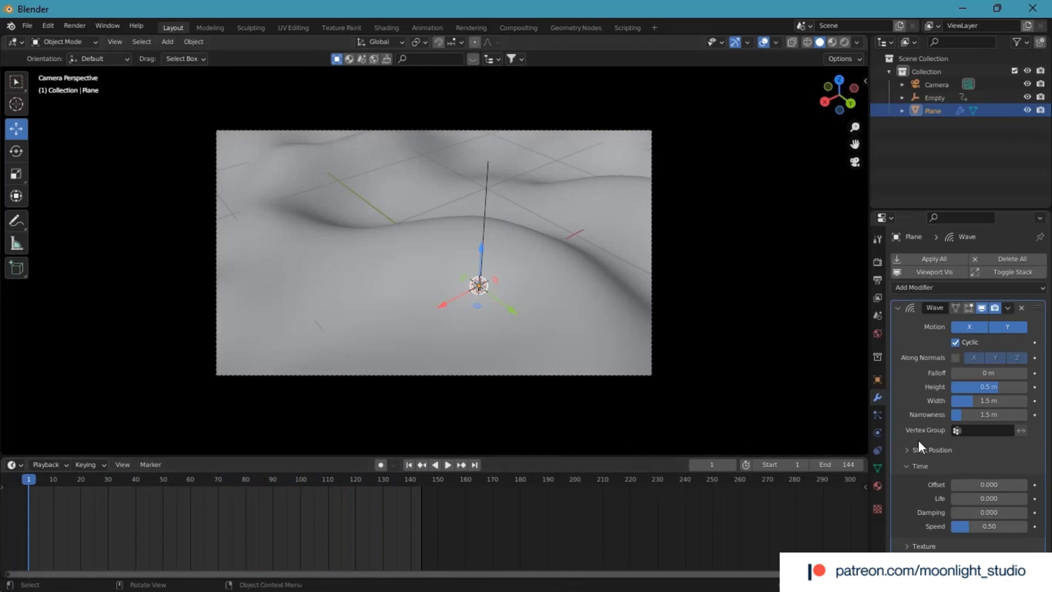
Step: Set the Wave modifier's speed to -25, then play and stop the animation
left_click(981, 524)
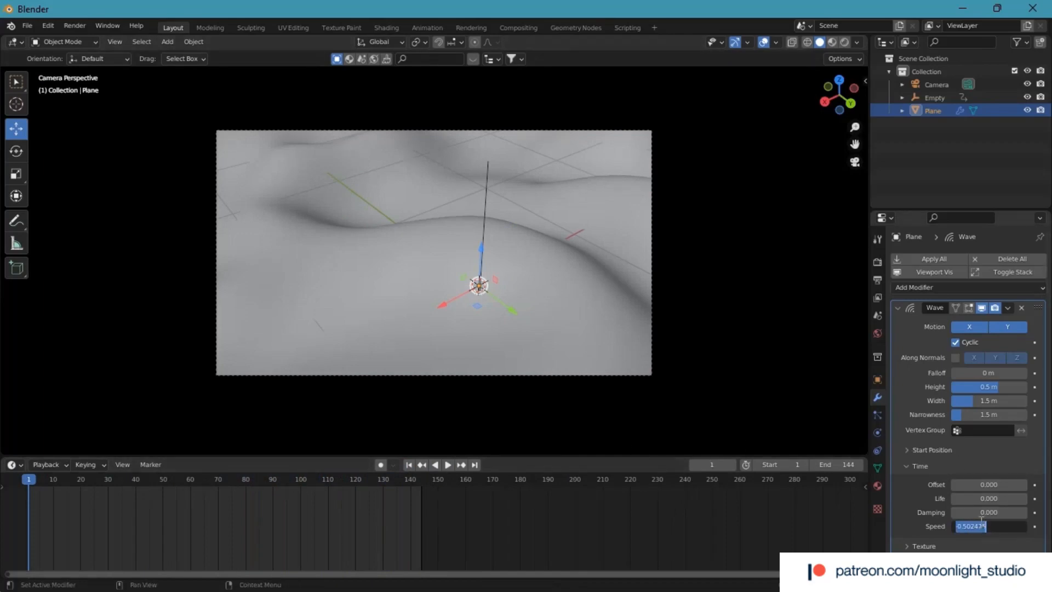
type("-0.25")
key("Return")
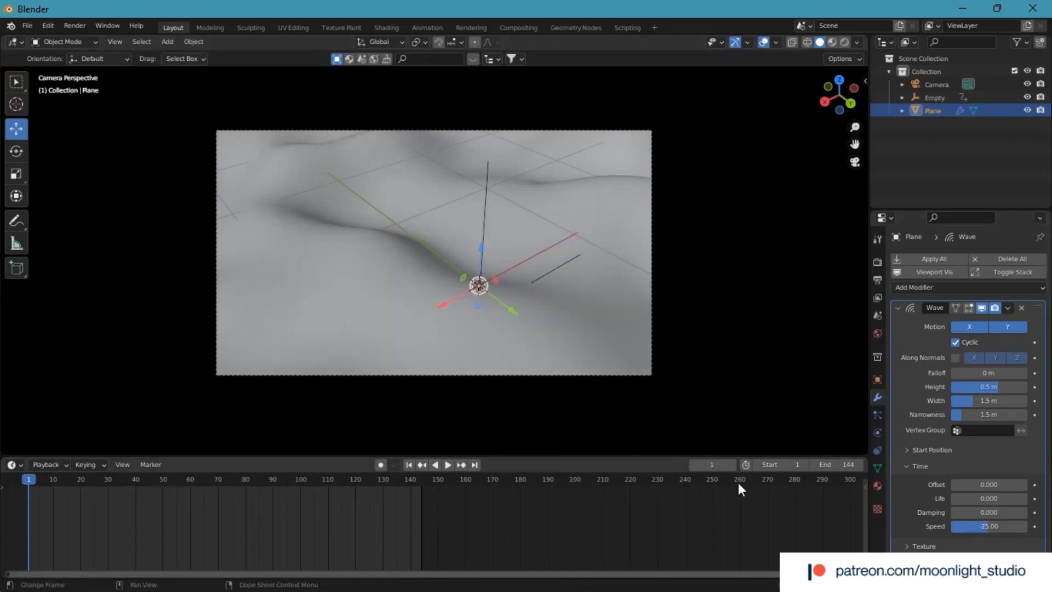
left_click(448, 466)
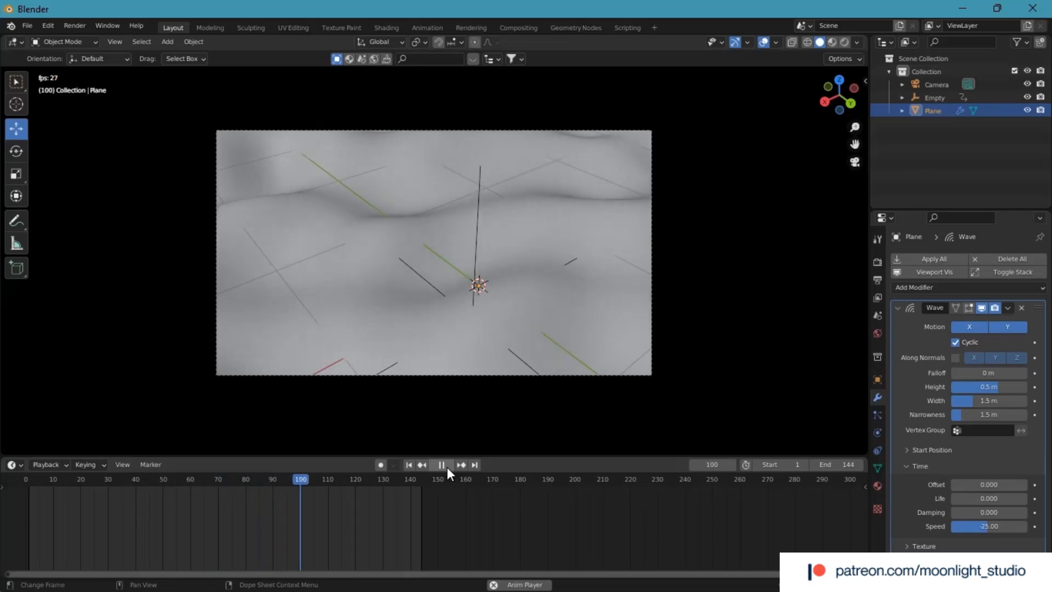
left_click(447, 467)
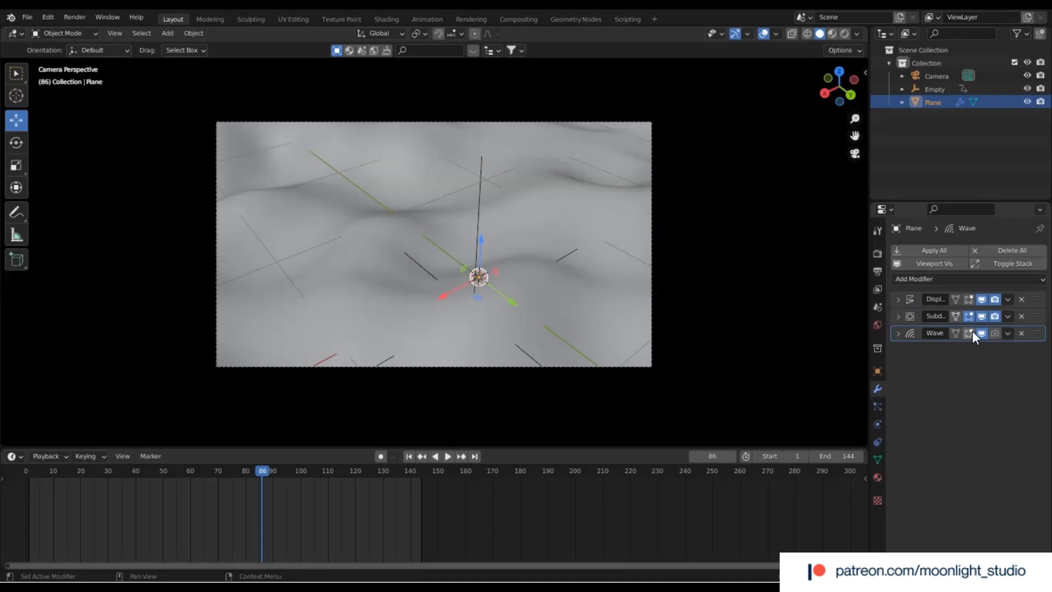
Step: Expand the last Wave modifier in the stack, collapse its Time settings, and open its Cloth Wrinkles.001 texture for editing
left_click(893, 333)
scroll(904, 443, "down", 3)
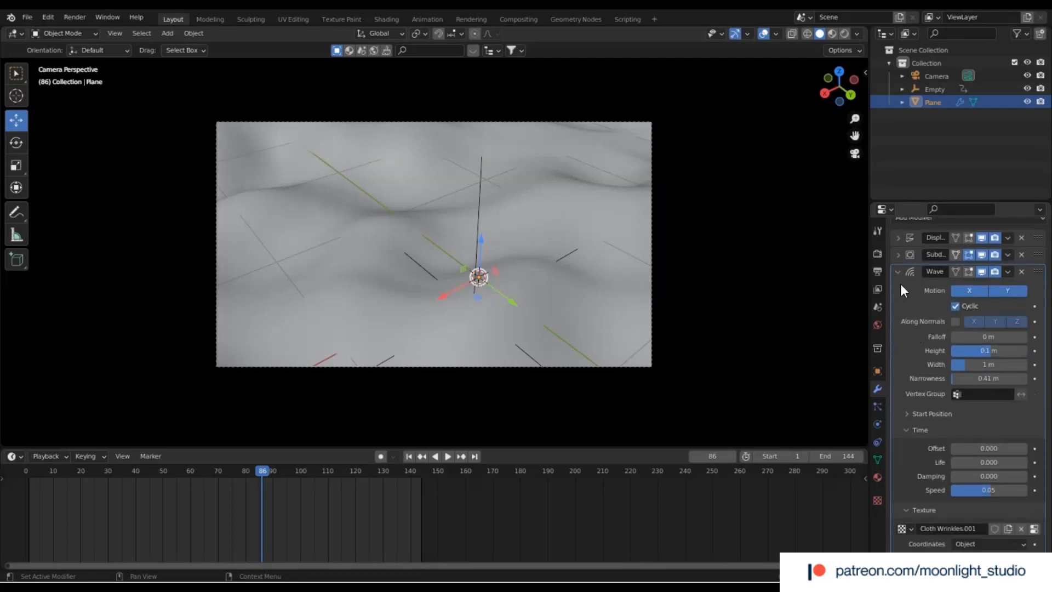
scroll(902, 337, "up", 2)
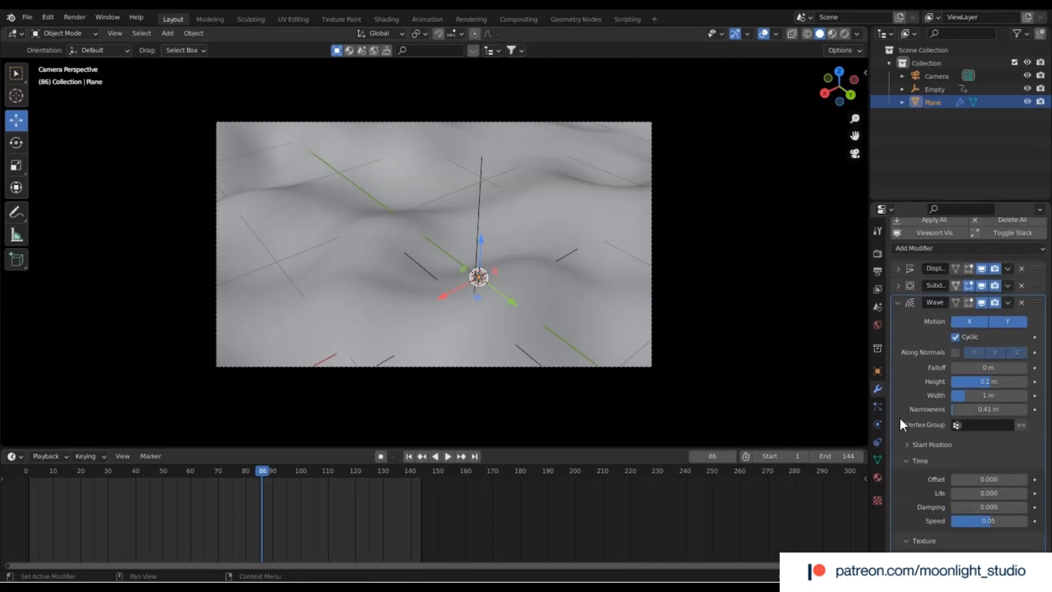
left_click(906, 460)
scroll(907, 462, "up", 2)
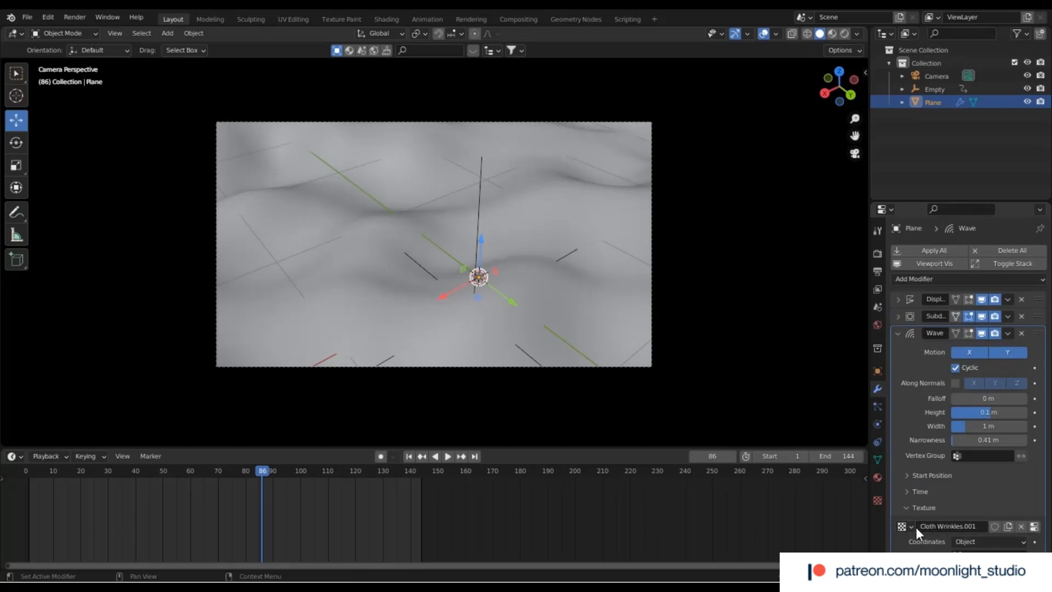
left_click(1030, 529)
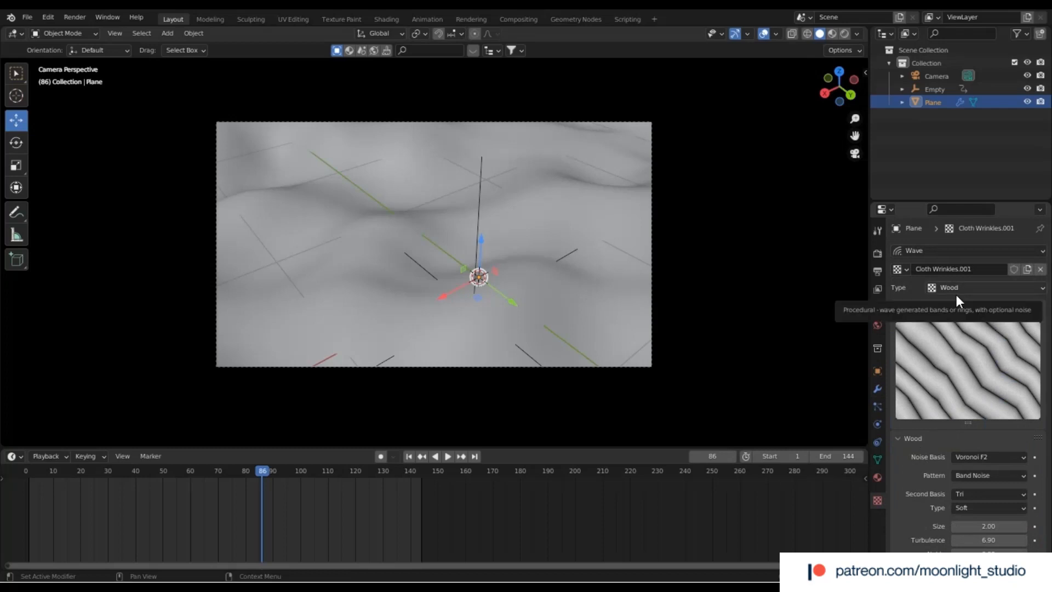
Step: Rename the Wave modifier's texture to Small Wrinkles
double_click(951, 274)
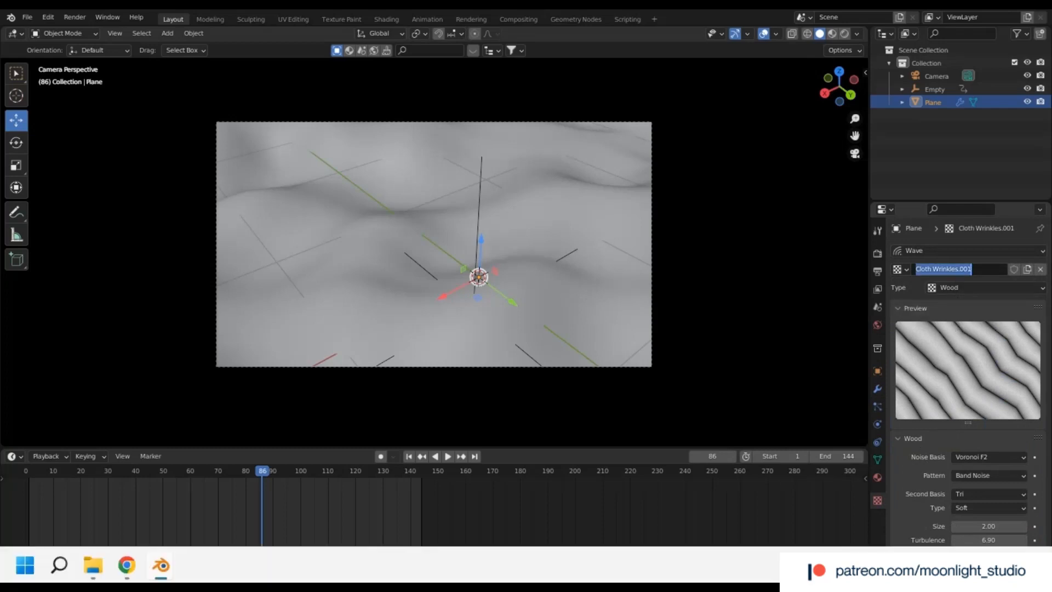
type("Small Wrinkles")
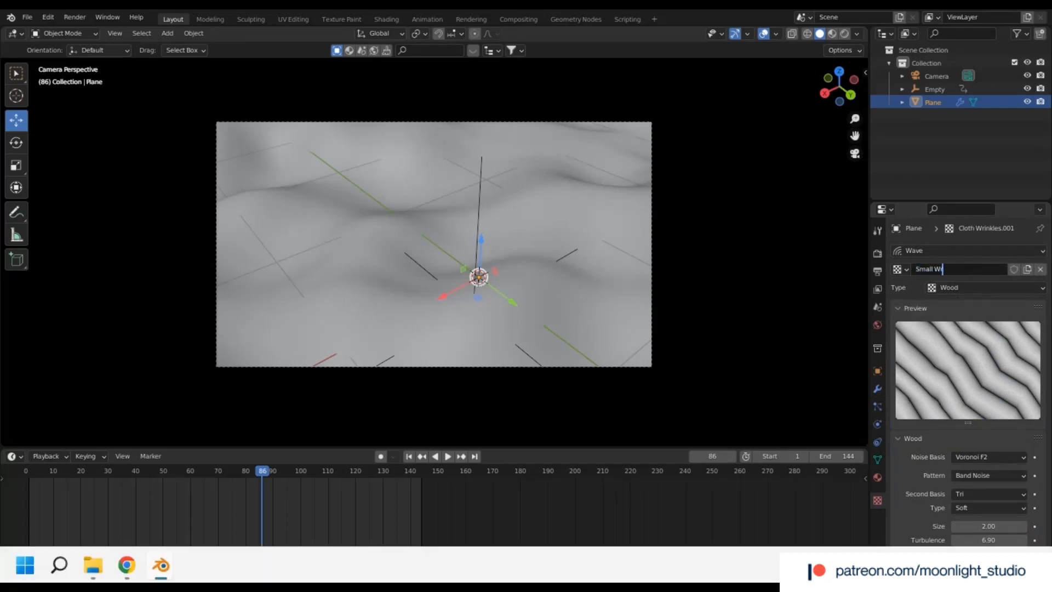
key("Return")
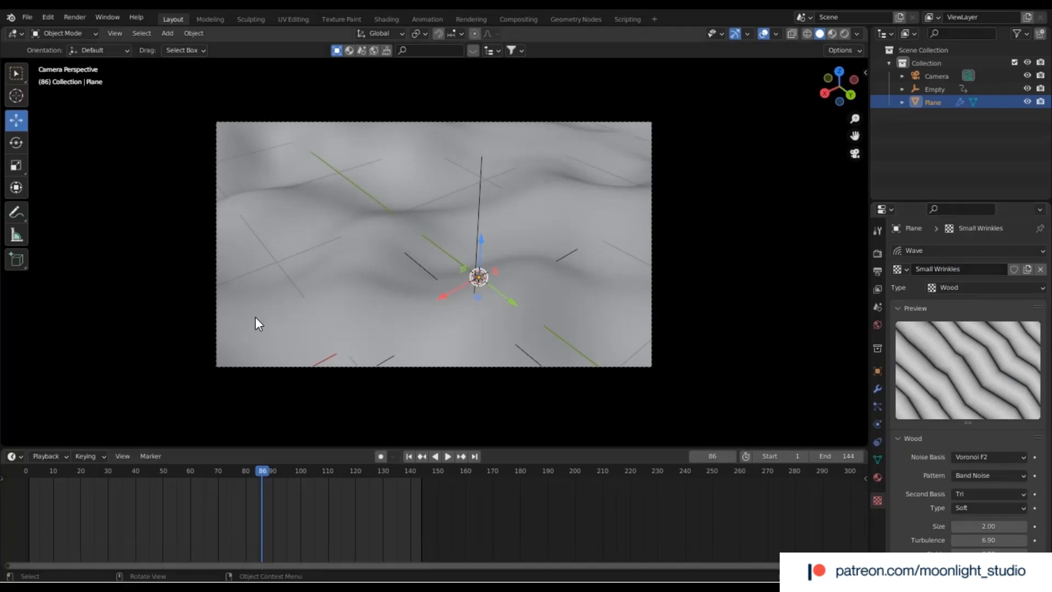
Step: Hide the viewport overlays to view the cloth surface without grid lines
scroll(980, 392, "down", 2)
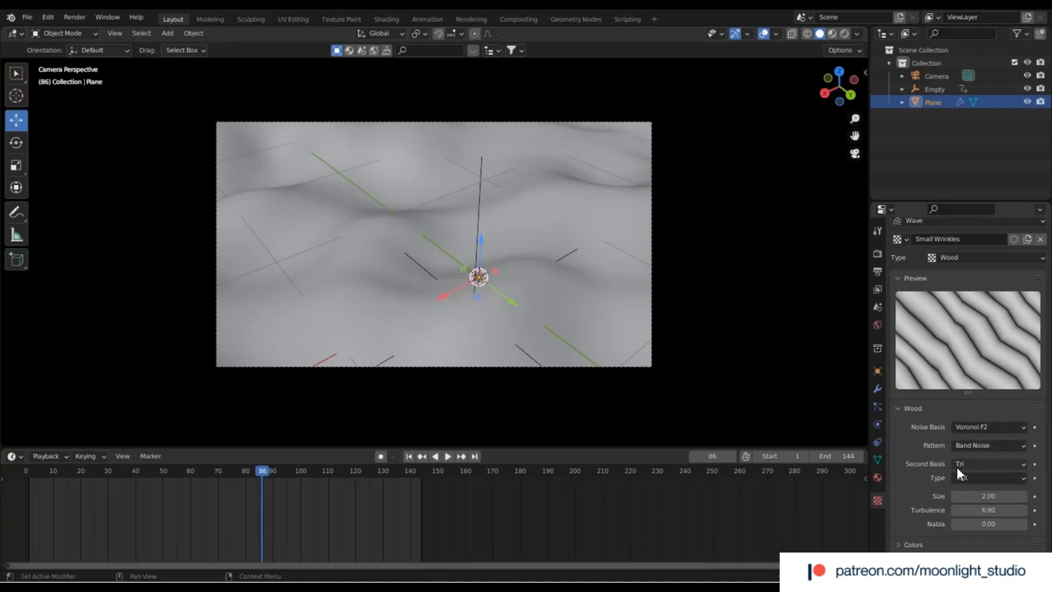
mouse_move(965, 498)
left_mouse_down()
mouse_move(857, 498)
mouse_move(965, 498)
left_mouse_up()
left_click(764, 34)
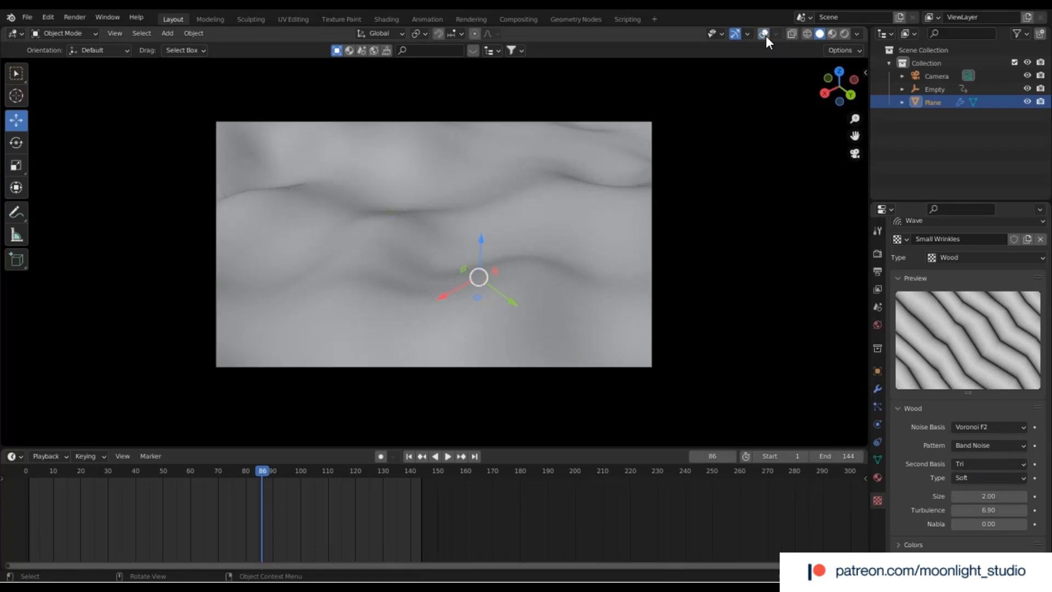
left_click(765, 34)
left_click(765, 34)
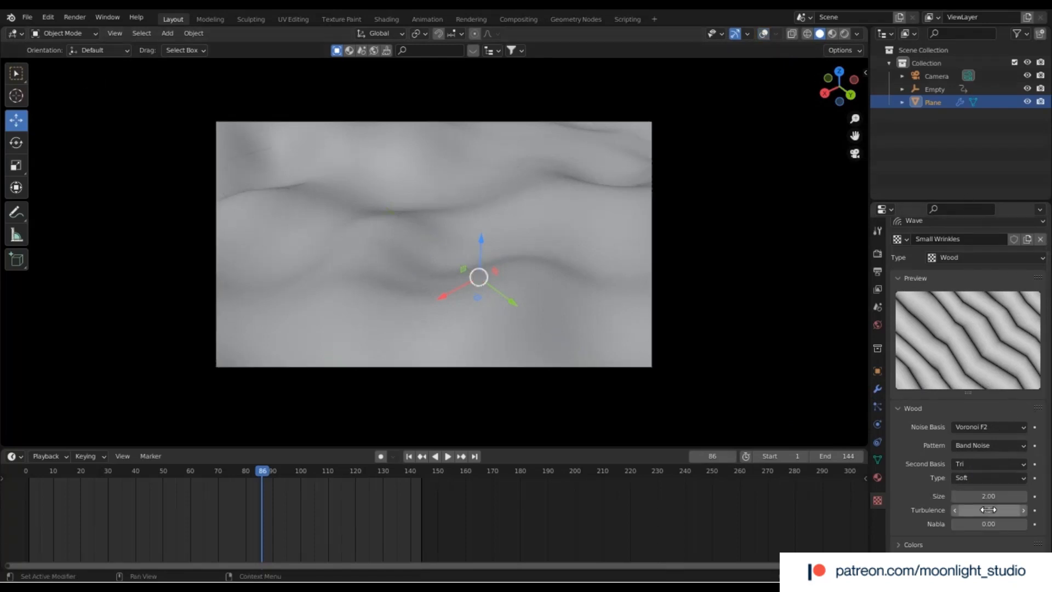
Step: Set the Small Wrinkles texture's turbulence to 10.40 and collapse its Preview and Wood settings
mouse_move(991, 509)
left_mouse_down()
mouse_move(954, 510)
mouse_move(1030, 509)
mouse_move(967, 508)
mouse_move(1014, 510)
mouse_move(995, 510)
left_mouse_up()
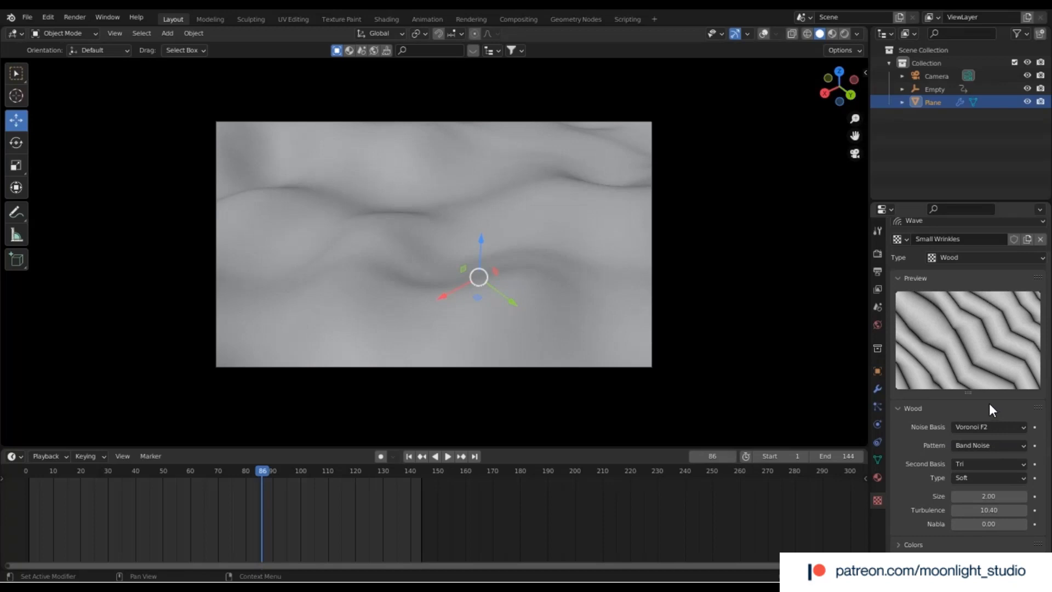
left_click(905, 277)
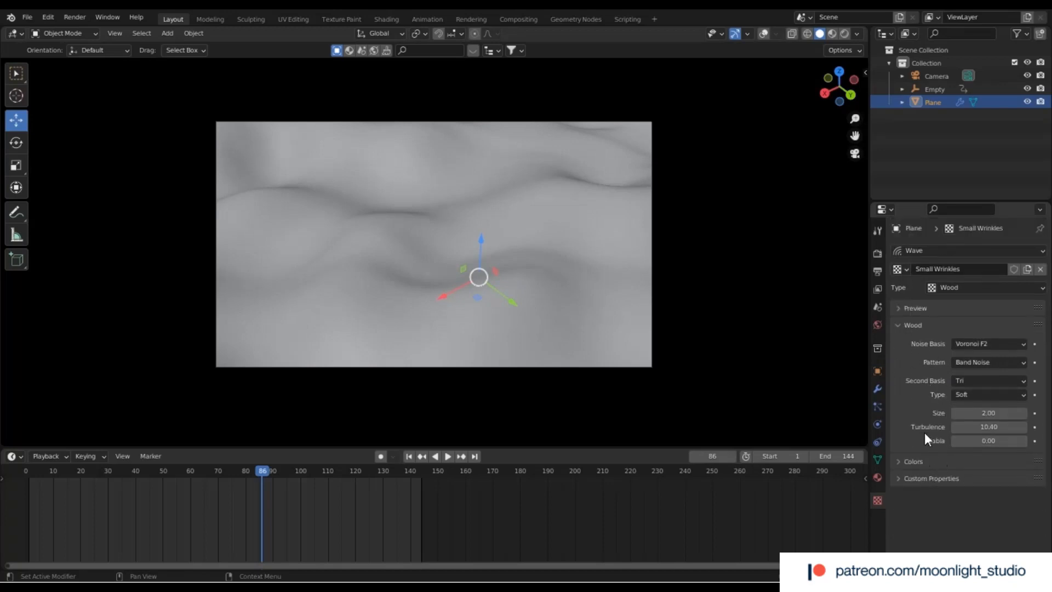
left_click(914, 326)
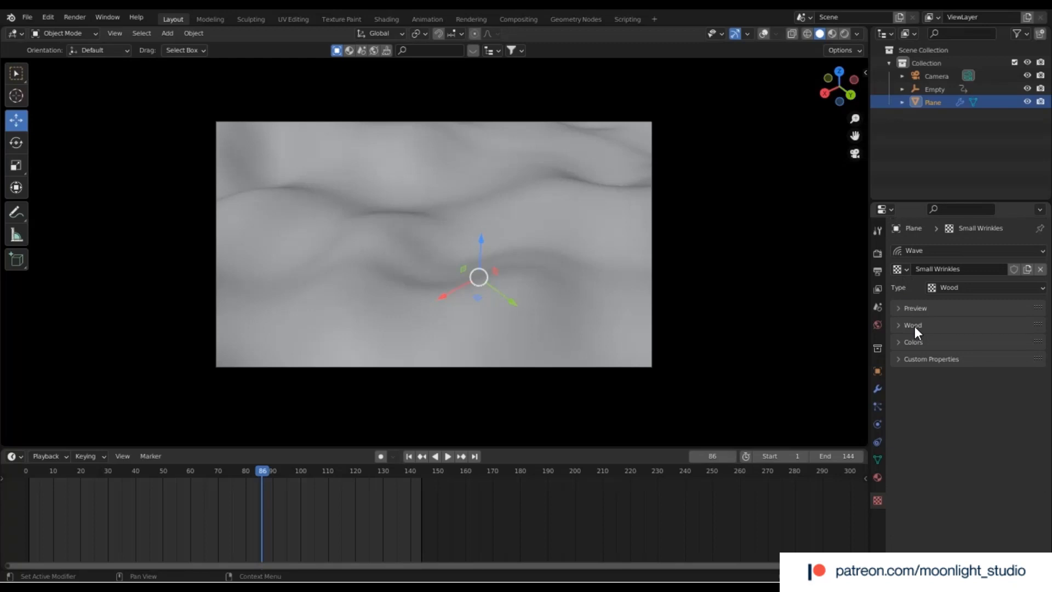
Step: Set the small-wrinkle Wave modifier's height to 0.18 m and play the animation from the first frame
left_click(879, 388)
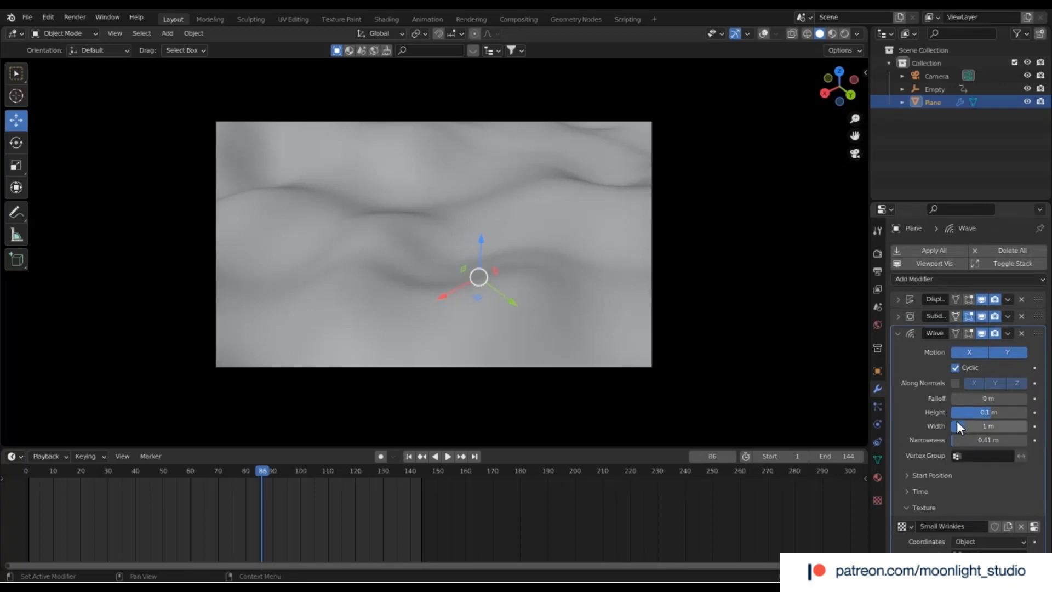
left_click_drag(988, 409, 932, 413)
left_click(410, 456)
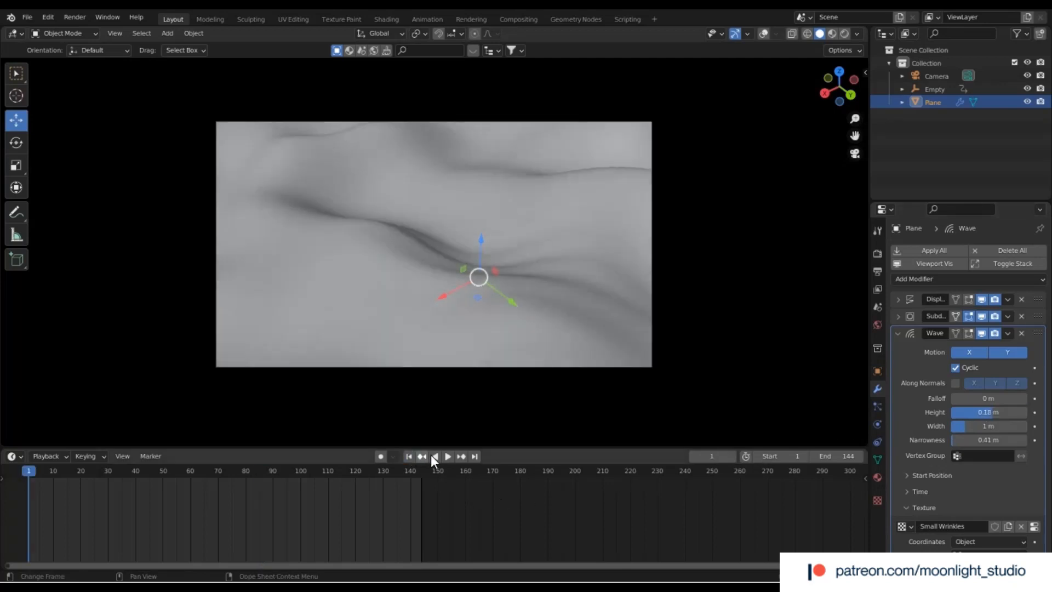
left_click(448, 456)
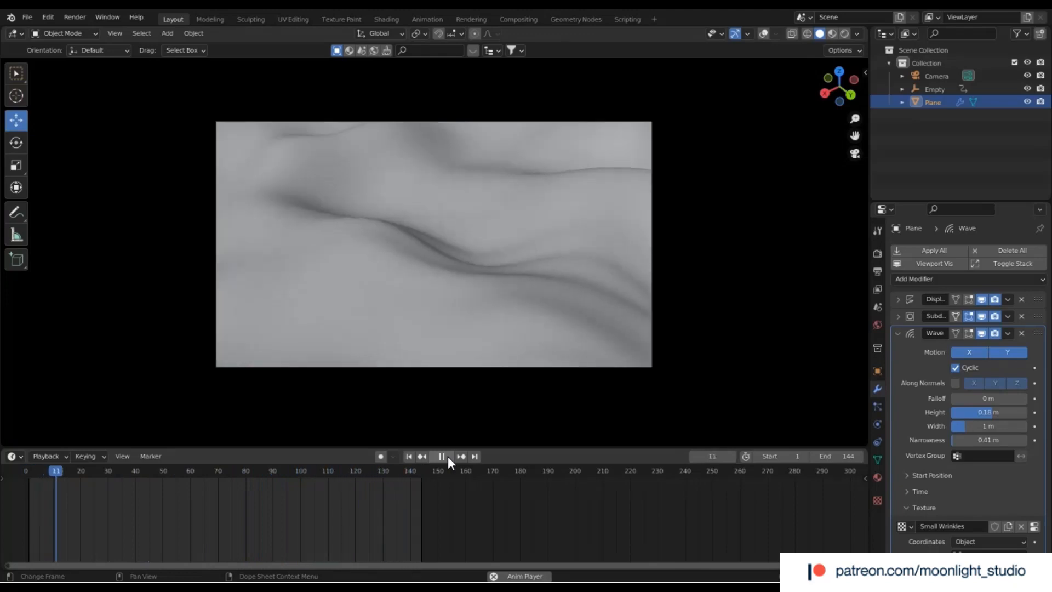
Step: Set the Small Wrinkles texture's coordinates to Local in the Wave modifier and play the animation from the first frame
left_click(448, 456)
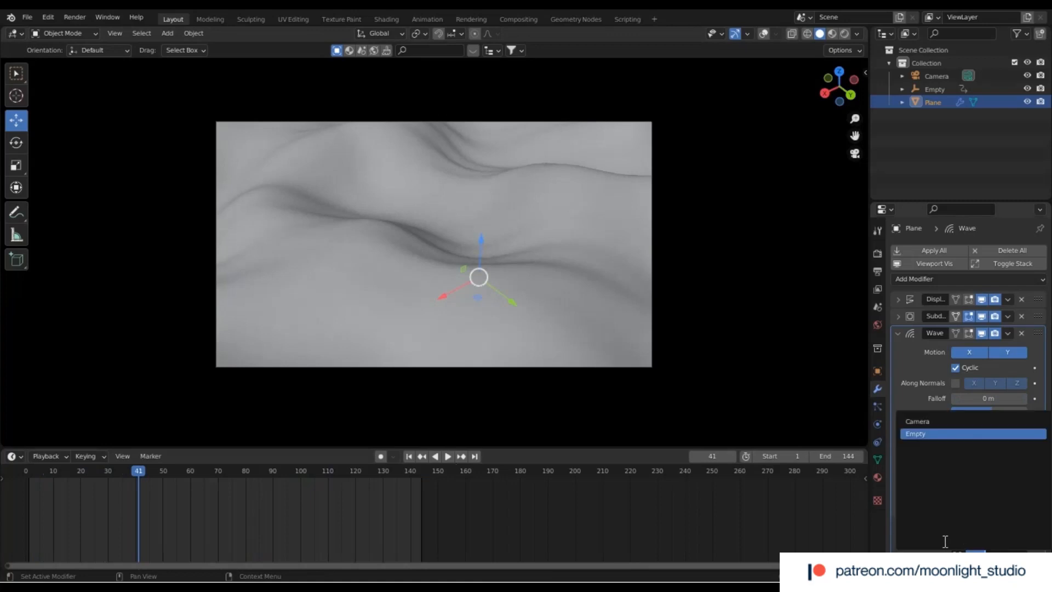
left_click(962, 542)
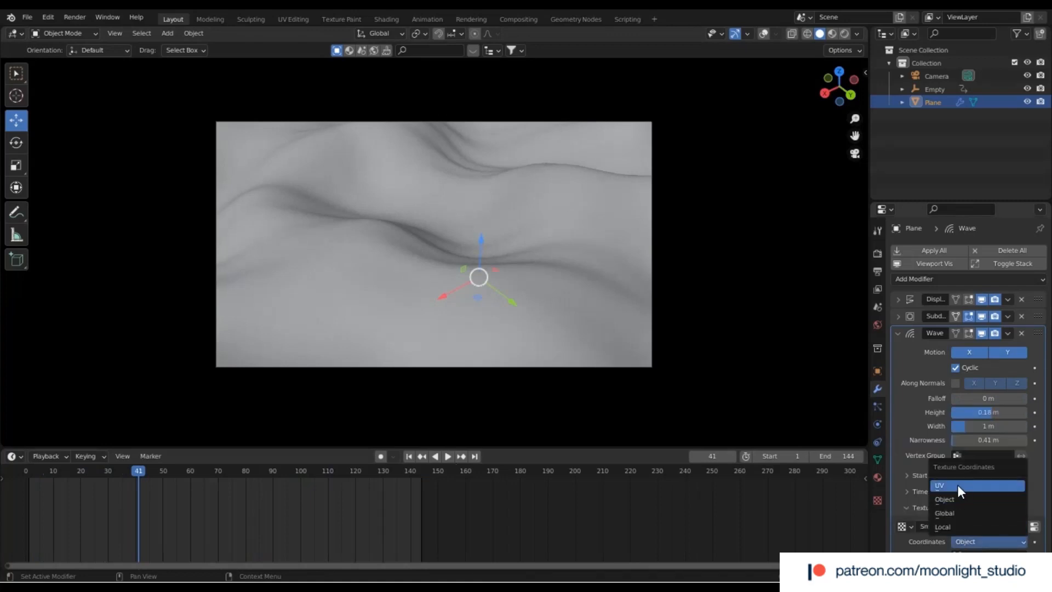
left_click(956, 527)
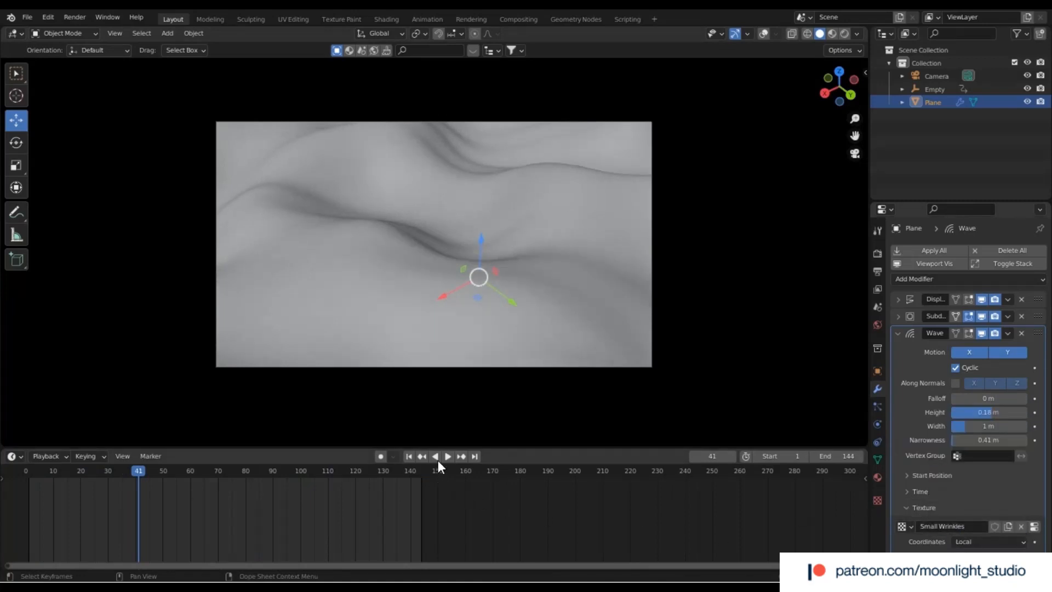
left_click(408, 456)
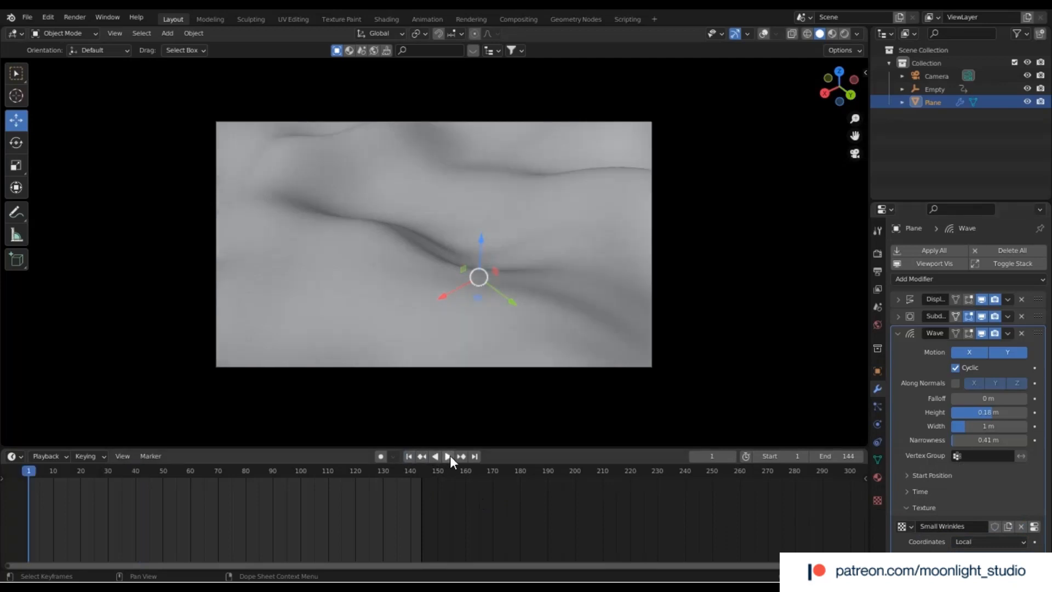
left_click(449, 456)
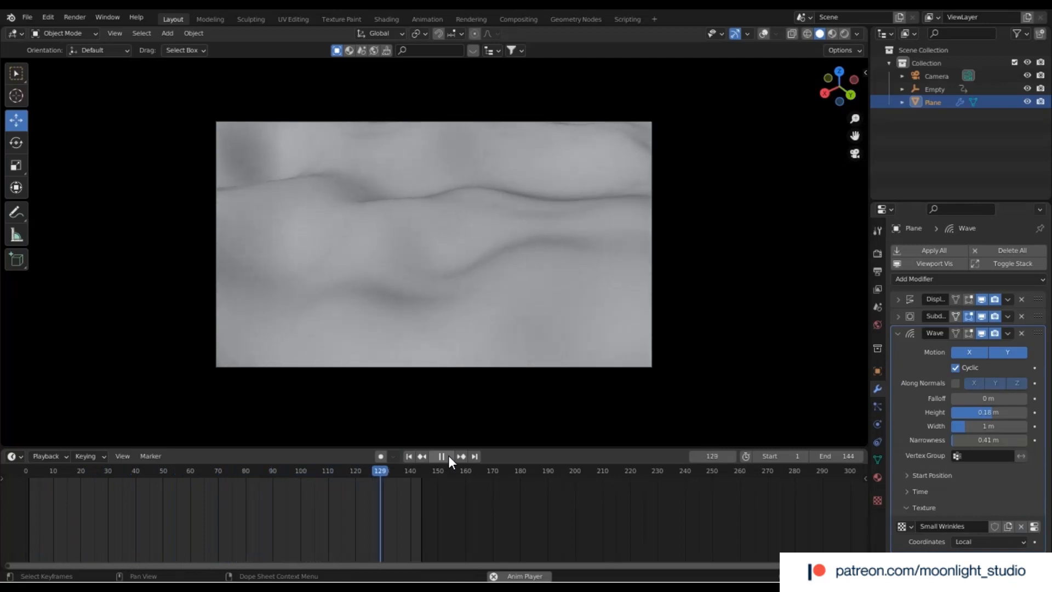
left_click(451, 455)
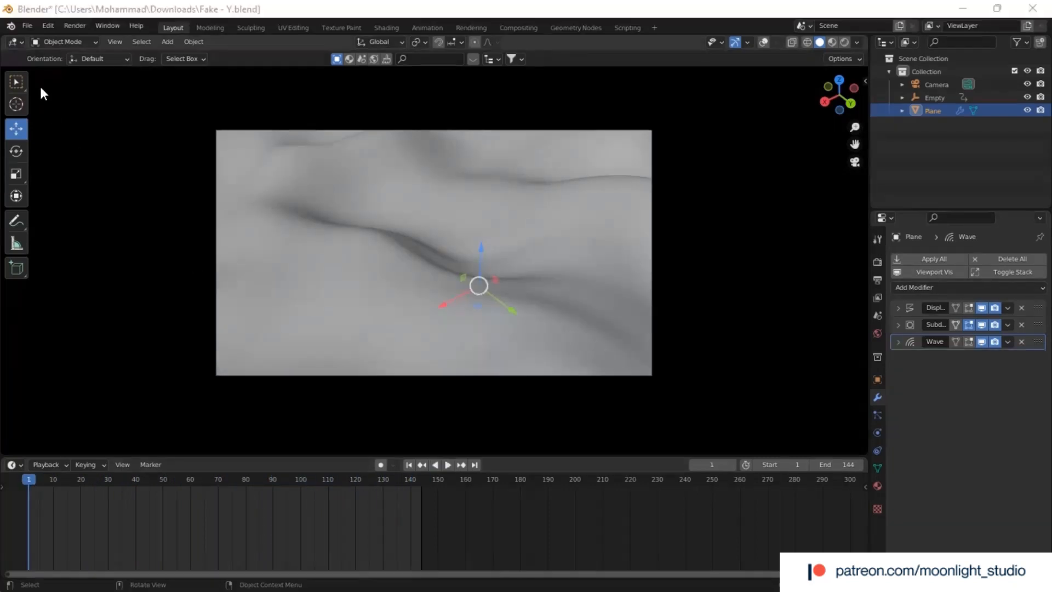
left_click(31, 28)
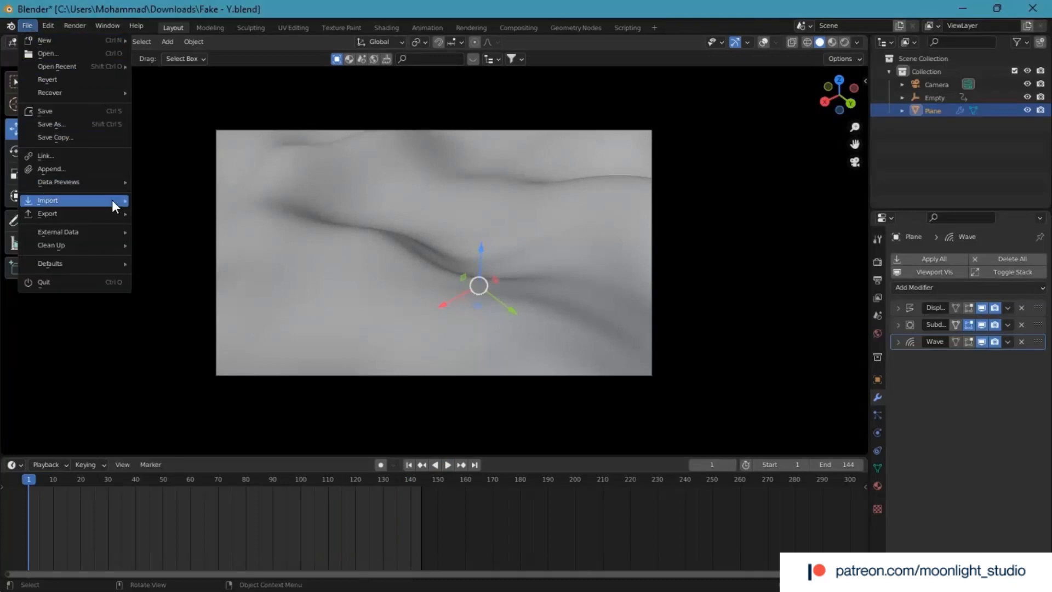
mouse_move(112, 213)
mouse_move(100, 234)
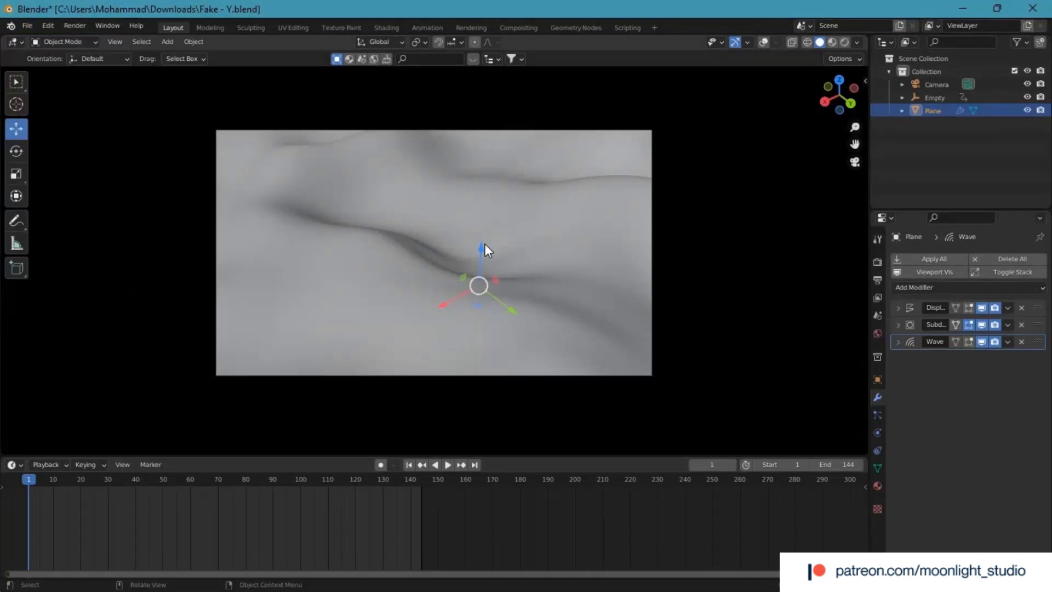
left_click(29, 25)
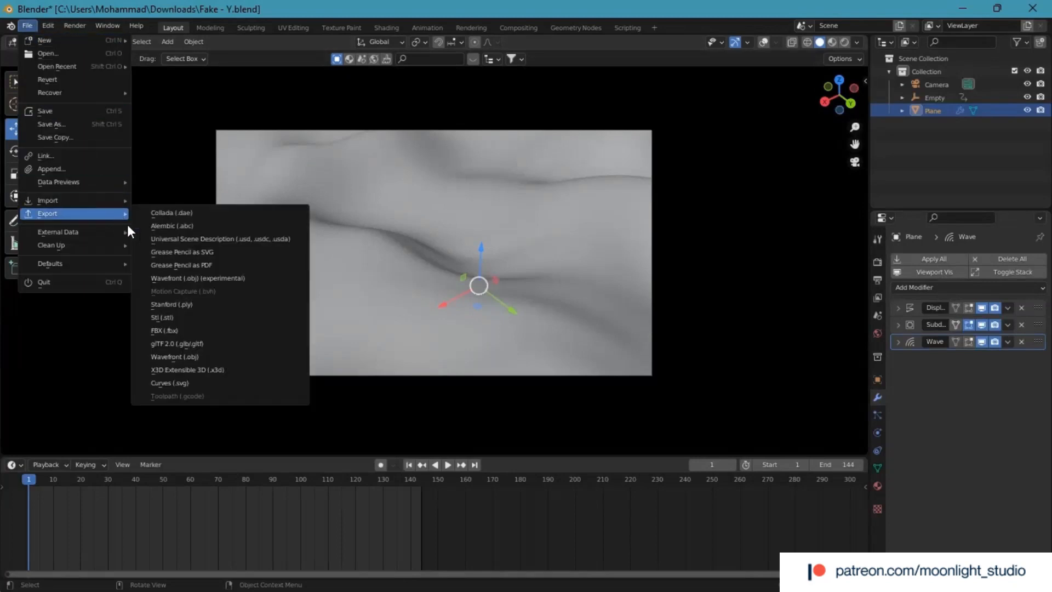
left_click(26, 26)
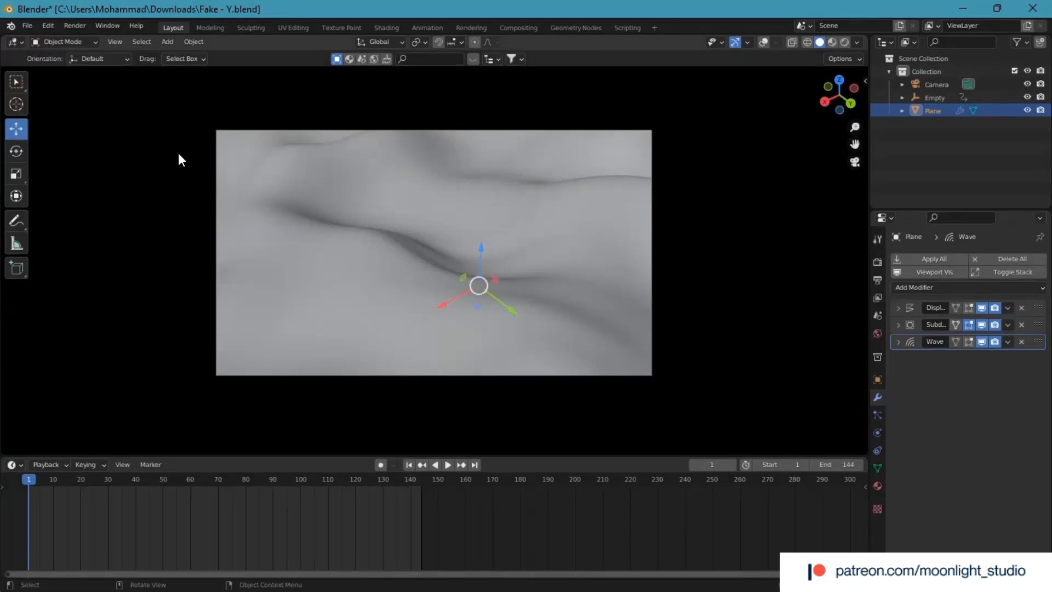
Step: Set up an Alembic export of selected objects only, with subdivisions applied and hair and particle export turned off
left_click(29, 26)
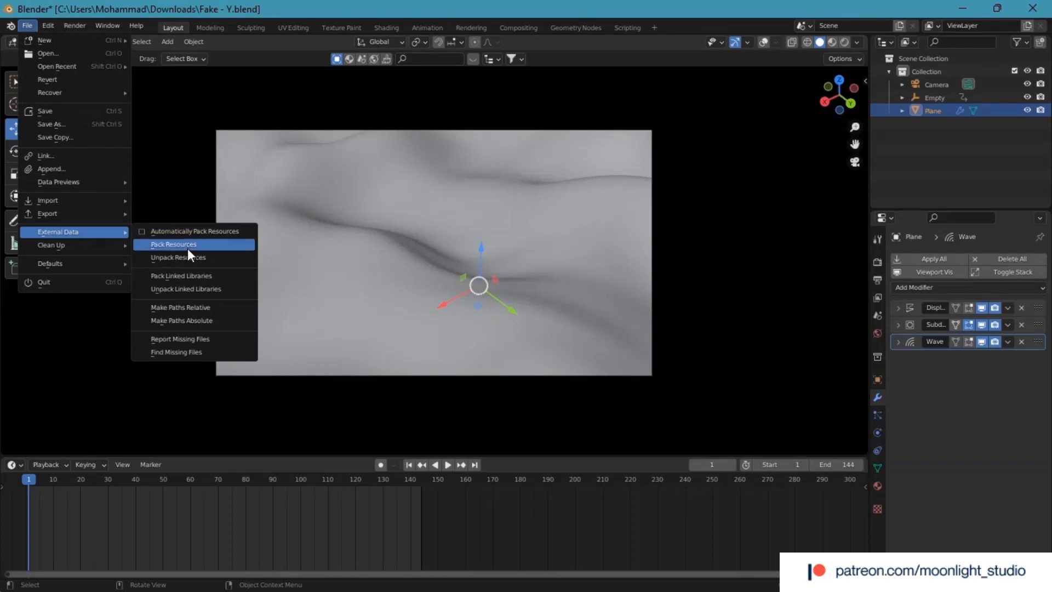
mouse_move(66, 213)
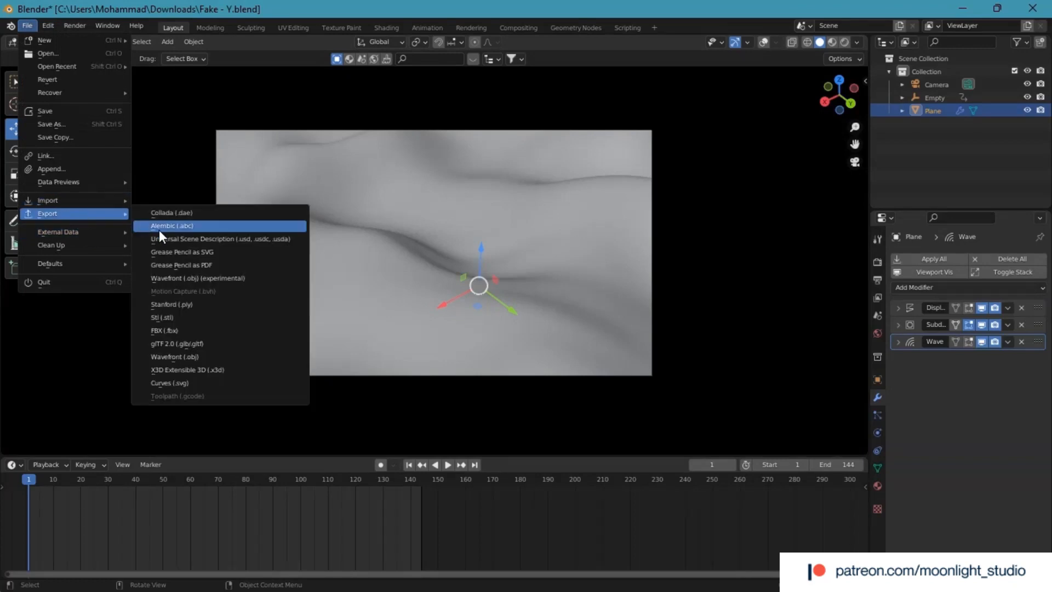
left_click(159, 226)
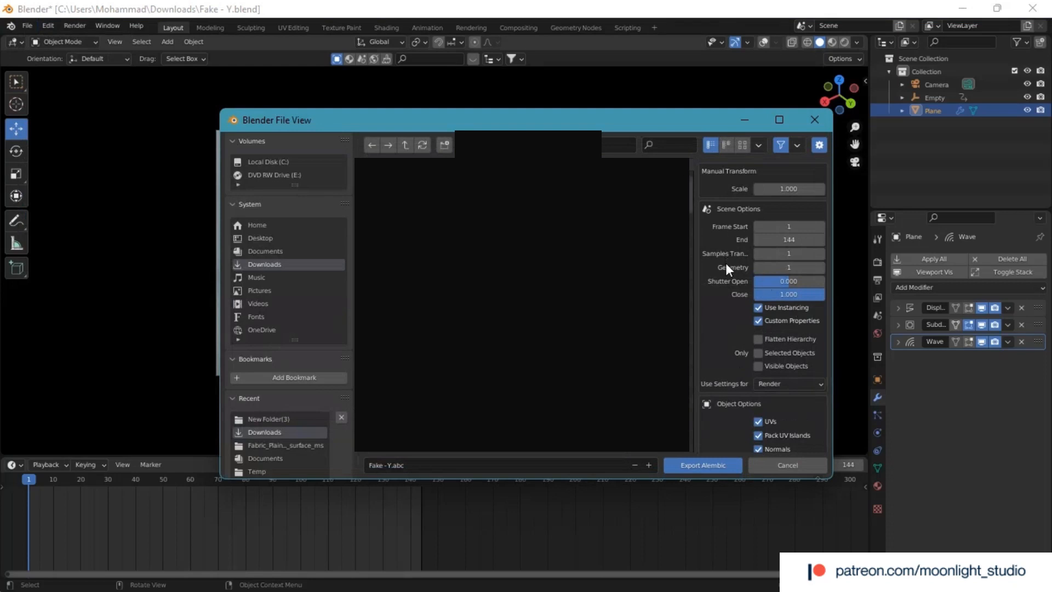
scroll(782, 341, "down", 5)
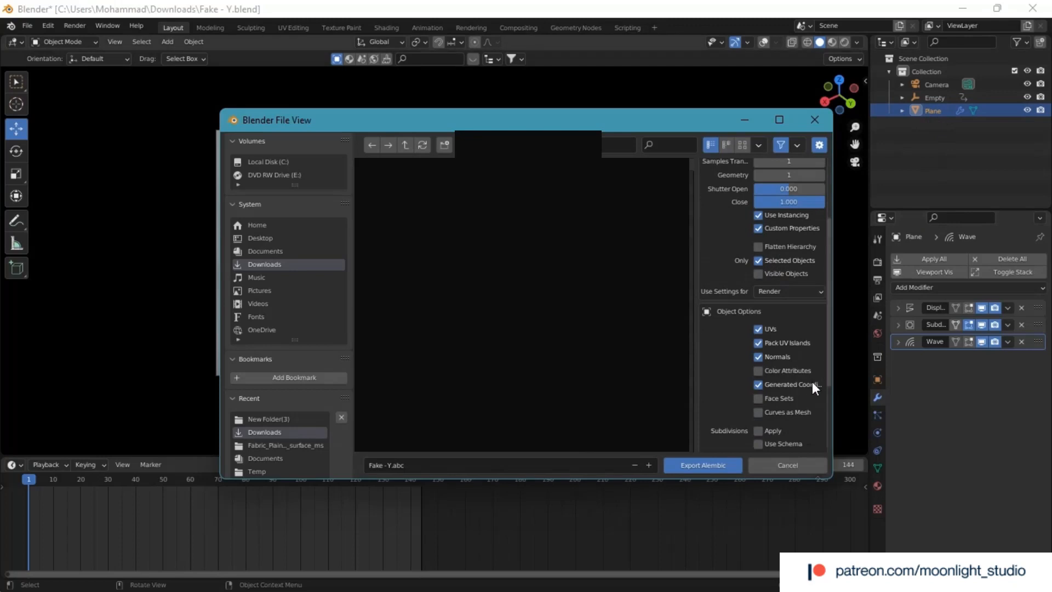
scroll(811, 389, "down", 5)
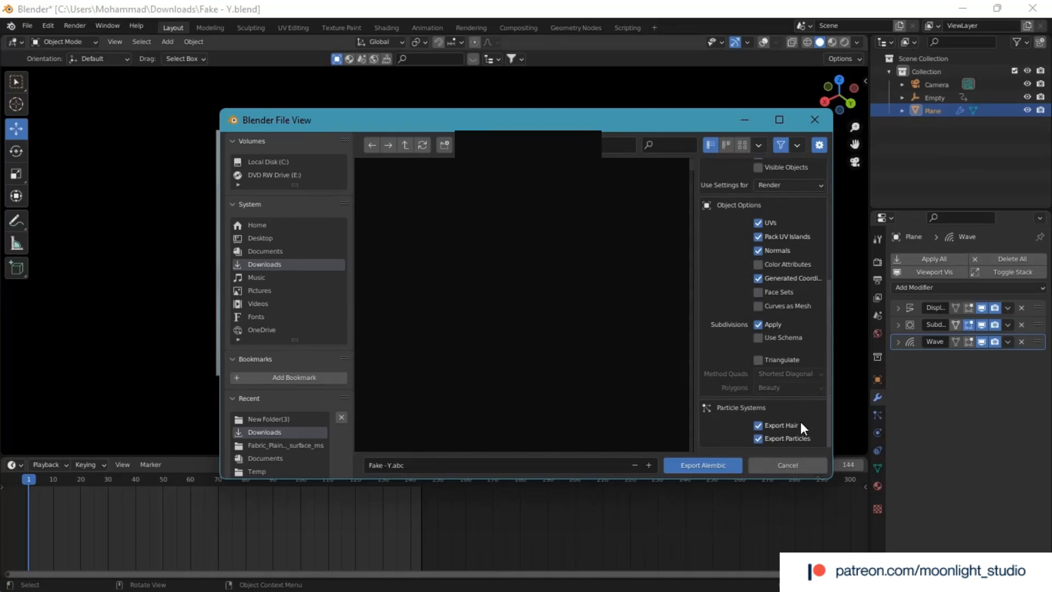
left_click_drag(762, 422, 757, 433)
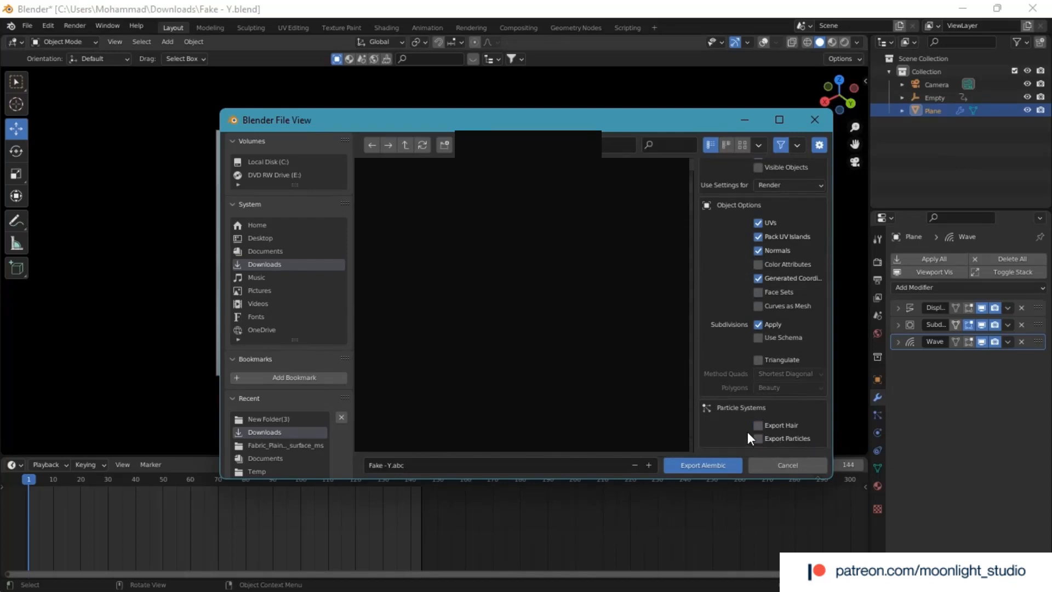
scroll(741, 318, "up", 8)
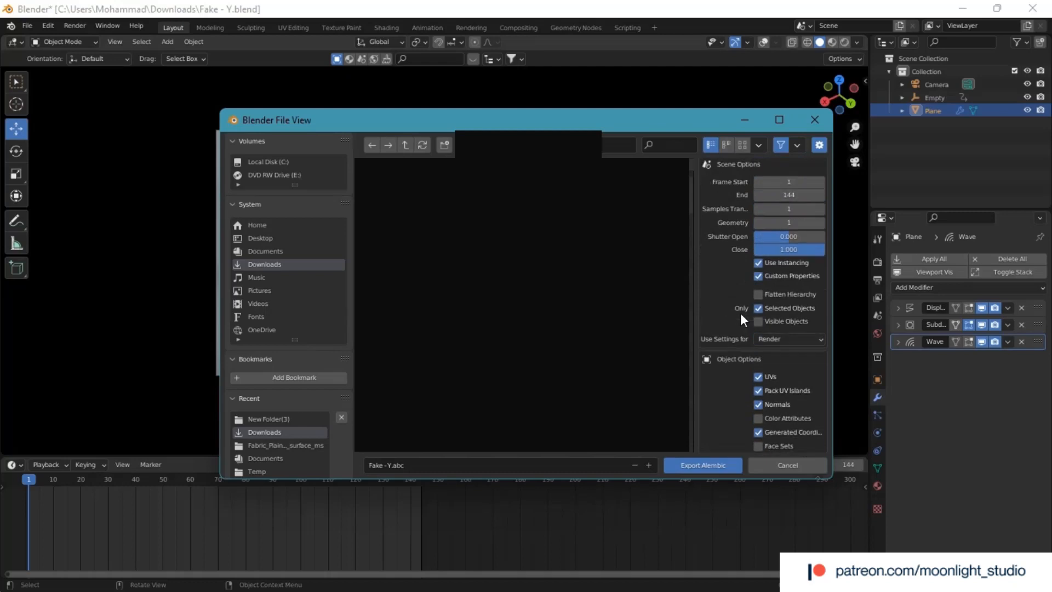
scroll(741, 324, "down", 4)
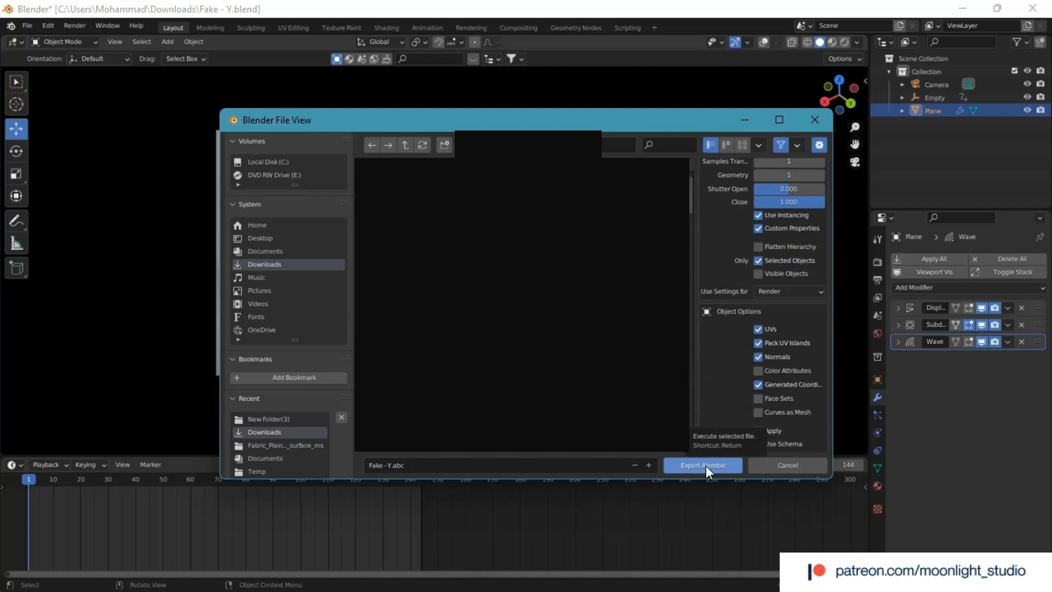
Step: Name the Alembic file Cloth Wrinkles.abc and export it to the Downloads folder
left_click(392, 465)
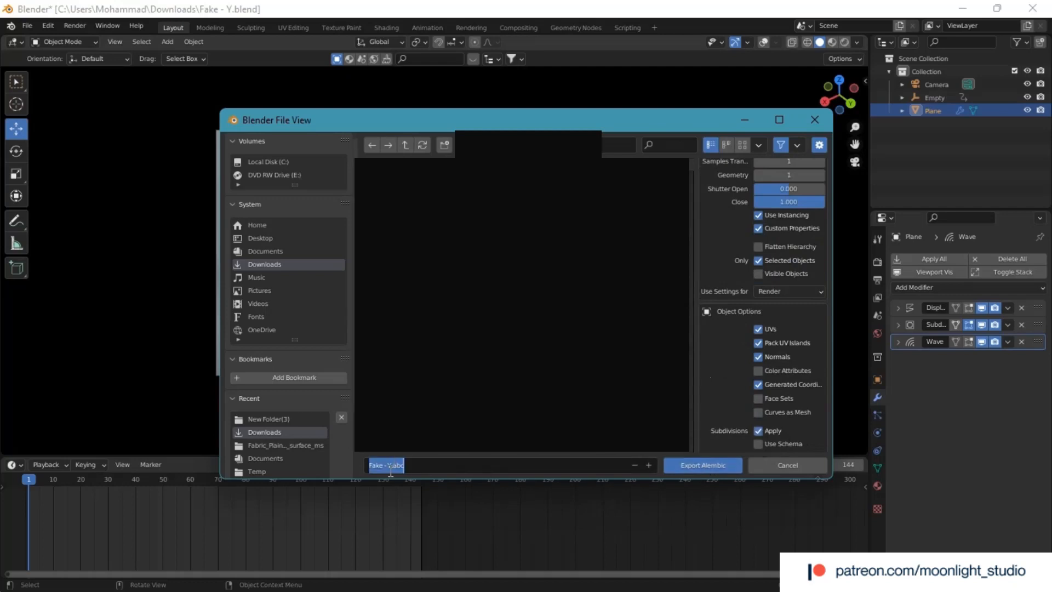
left_click(391, 466)
key("BackSpace")
key("BackSpace")
key("BackSpace")
key("BackSpace")
key("BackSpace")
key("BackSpace")
key("BackSpace")
key("BackSpace")
type("Cloth Wr")
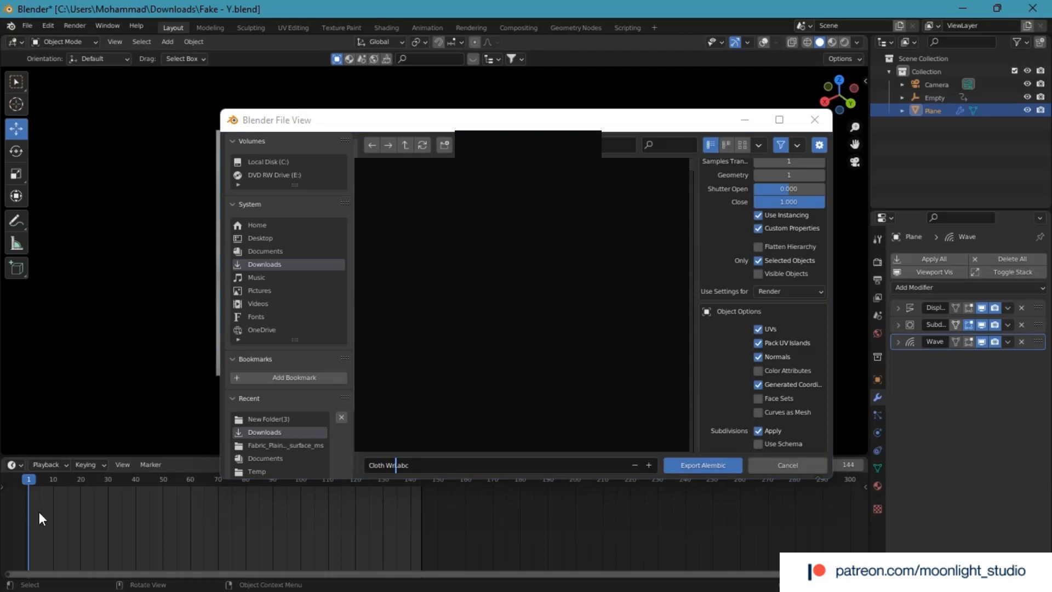
right_click(403, 484)
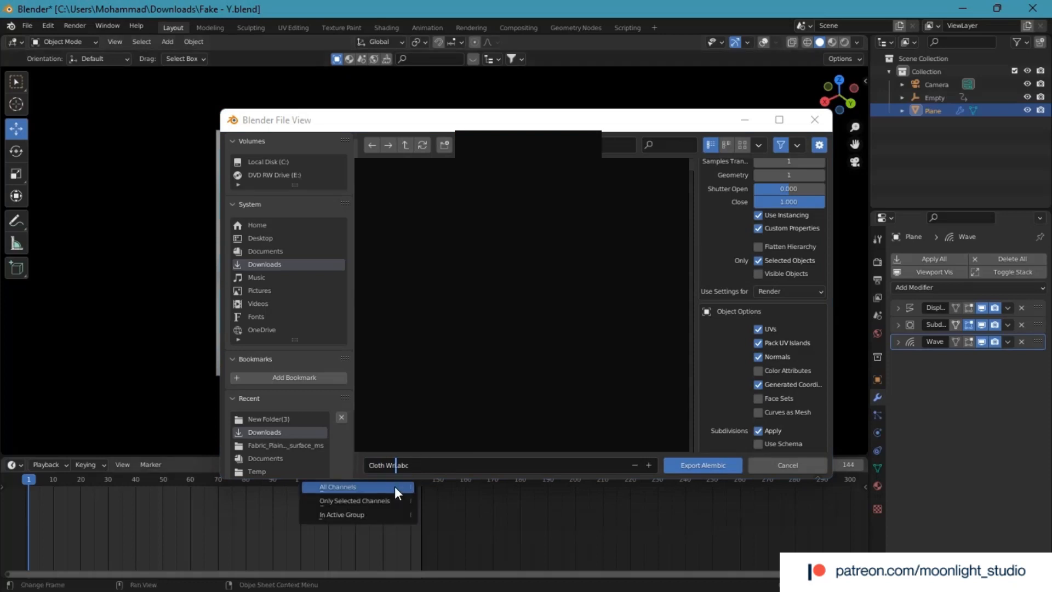
left_click(415, 467)
type("i")
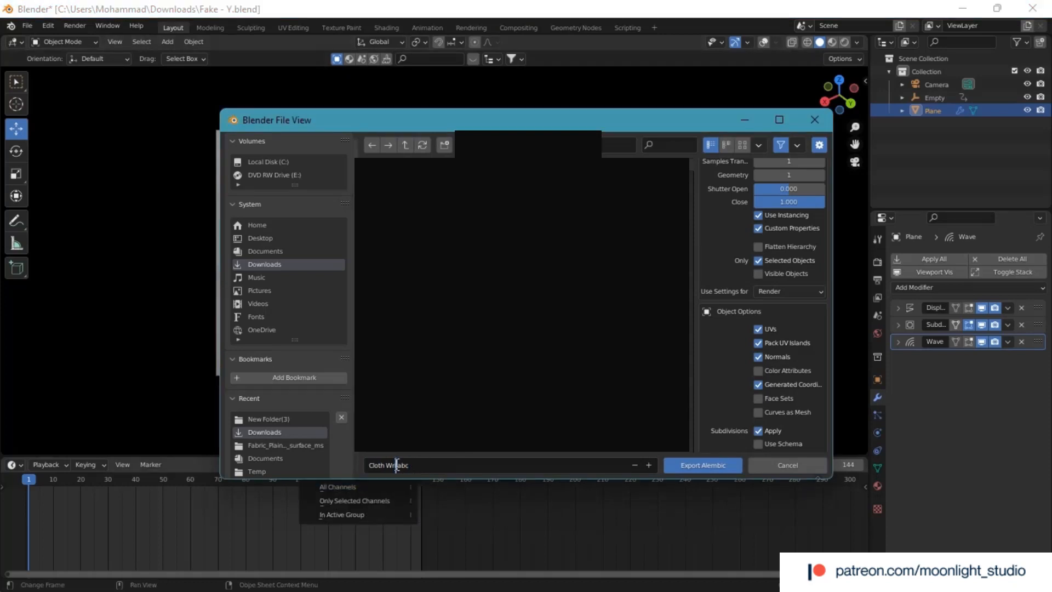
type("nkle")
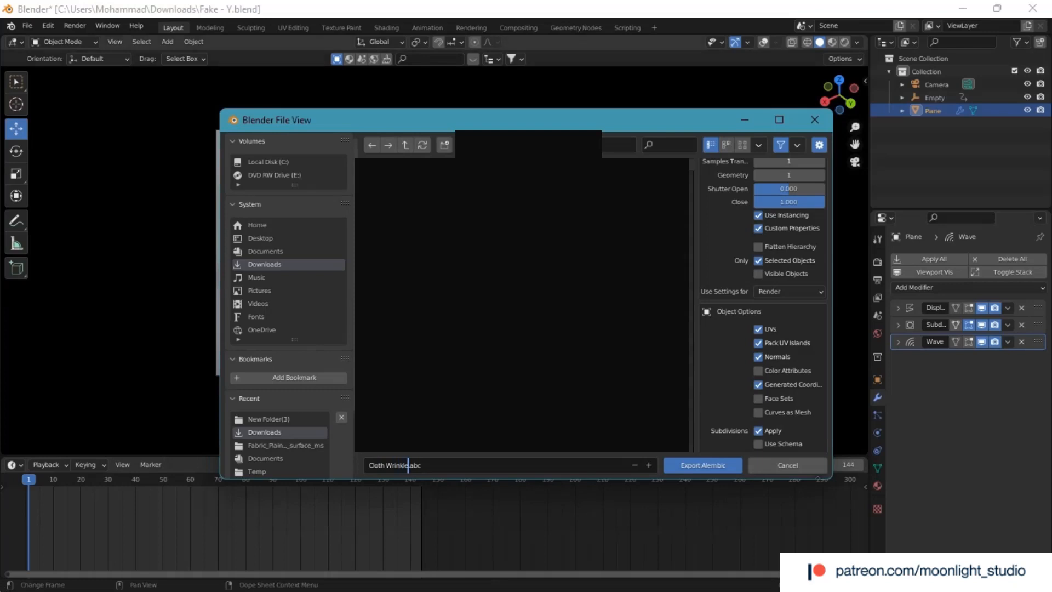
type("s")
left_click(726, 464)
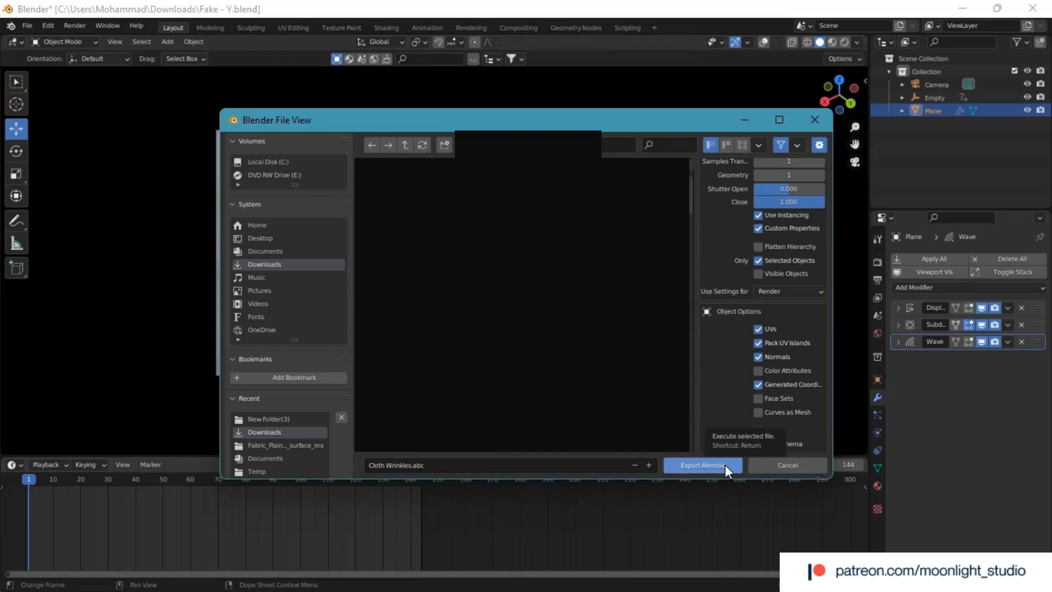
left_click(725, 465)
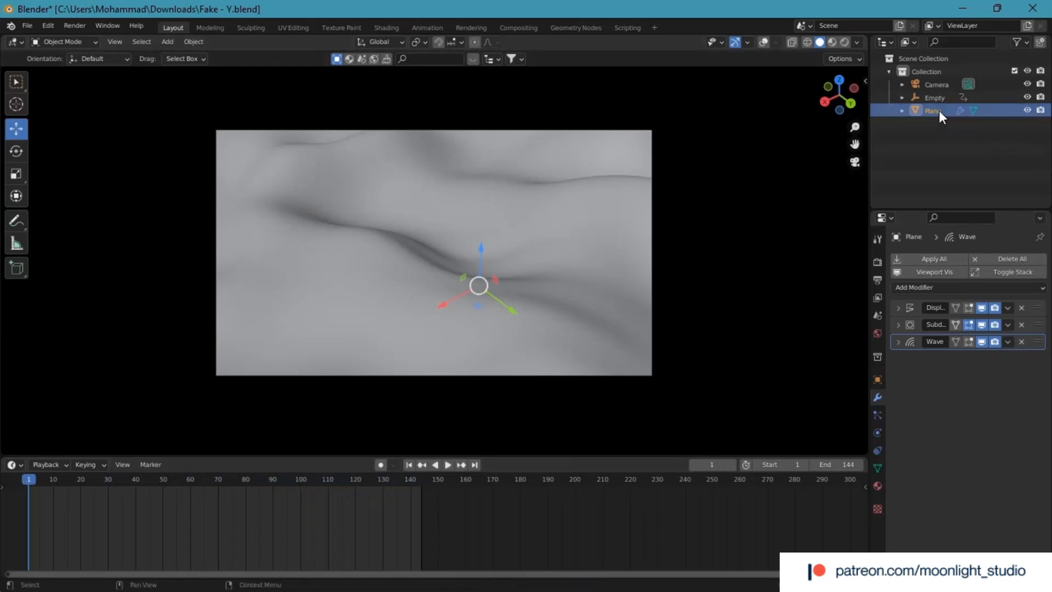
Step: Disable the plane's Displace, Subdivision and Wave modifiers in both the viewport and renders
left_click(994, 307)
left_click(983, 307)
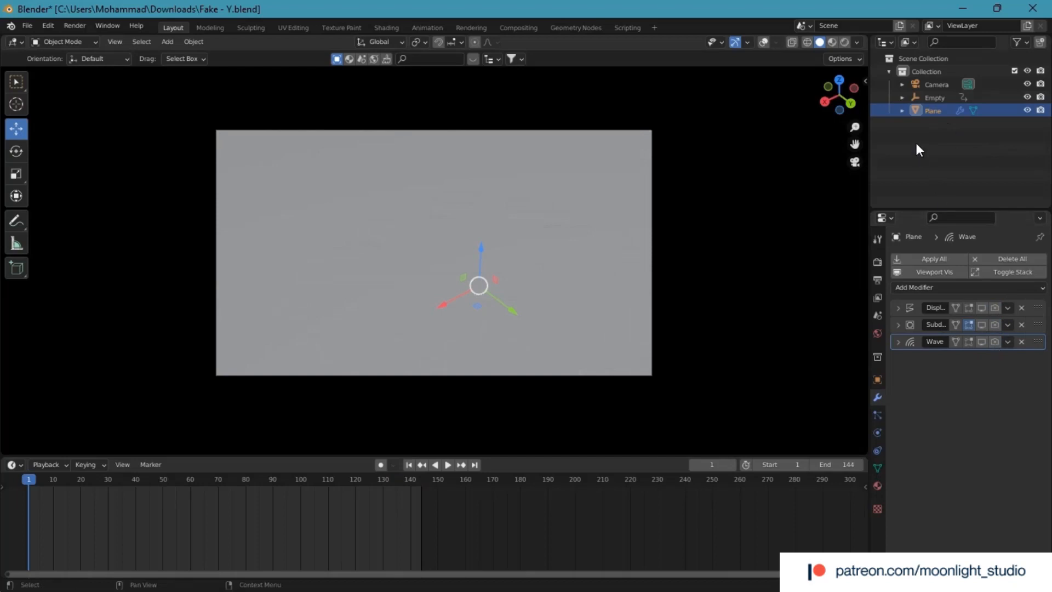
Step: Rename the plane to Cloth - Original and hide it in the viewport and renders
double_click(931, 108)
type("Cloth - Origin")
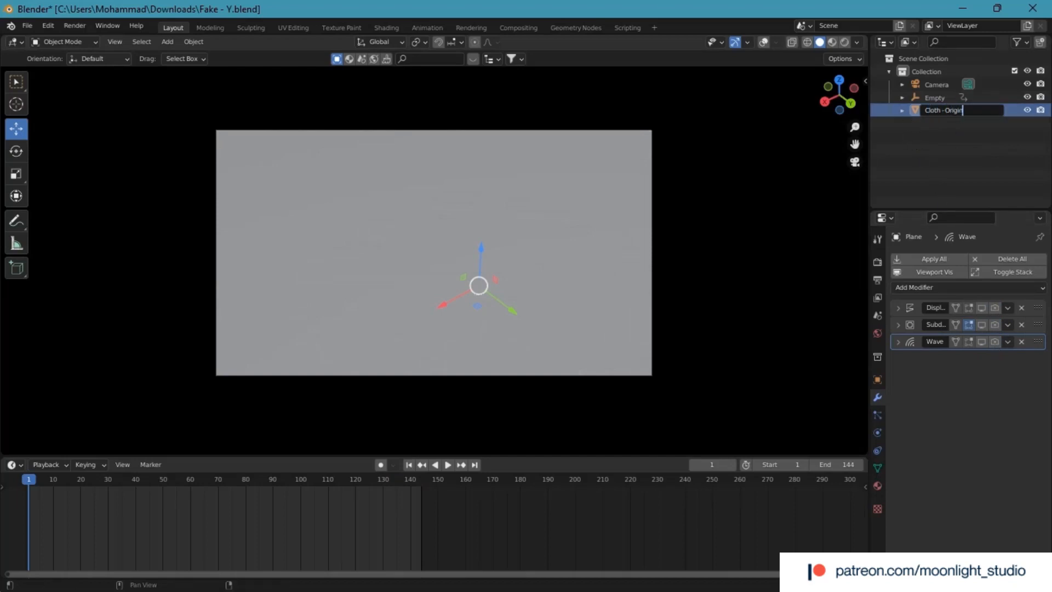
type("al")
key("Return")
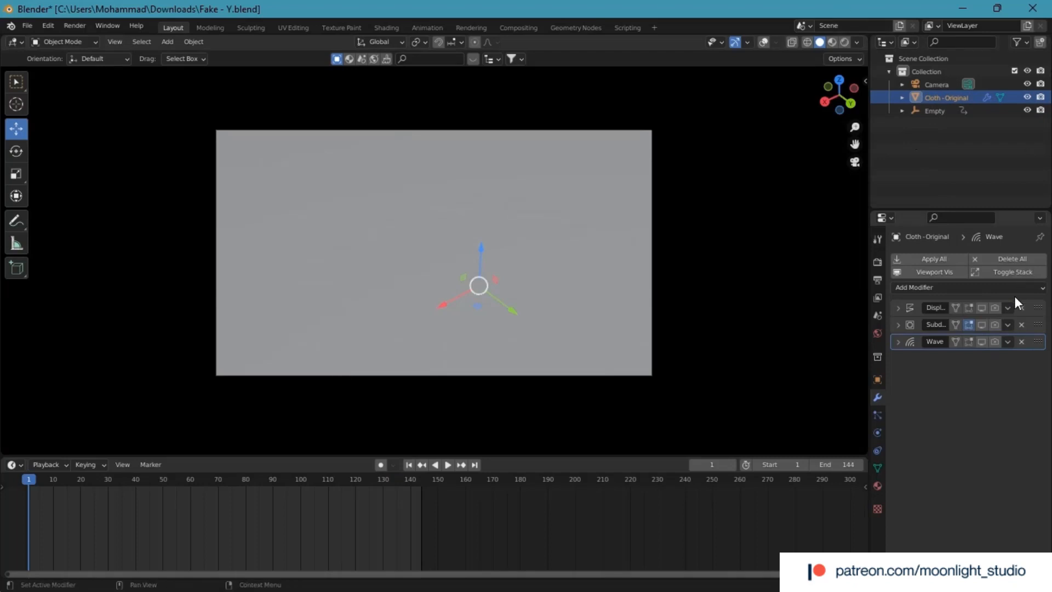
left_click(1028, 97)
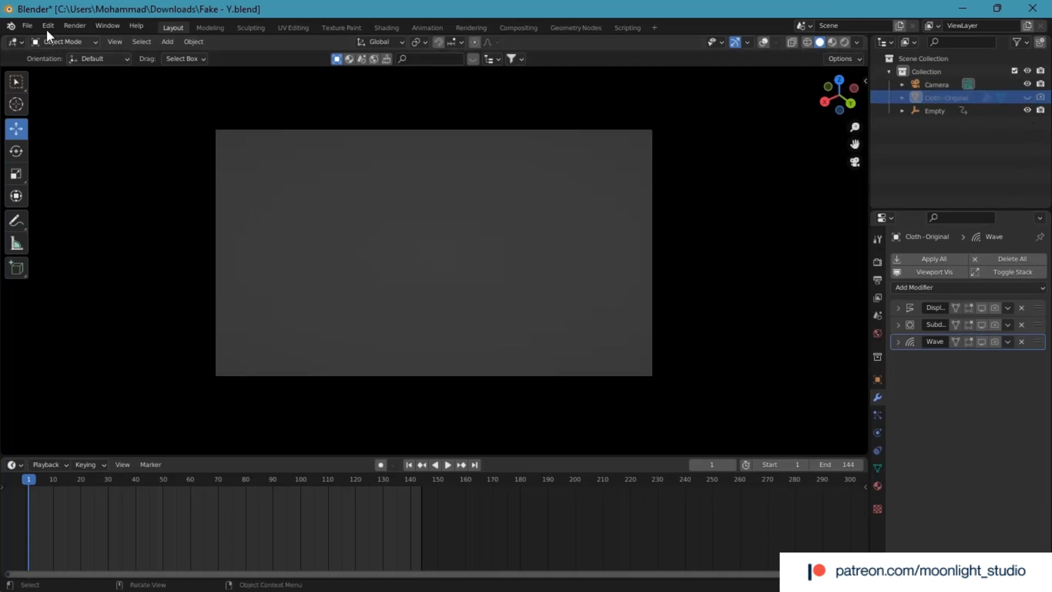
Step: Import the Alembic file Cloth Wrinkles.abc and play its animation on the imported plane
left_click(27, 26)
mouse_move(94, 200)
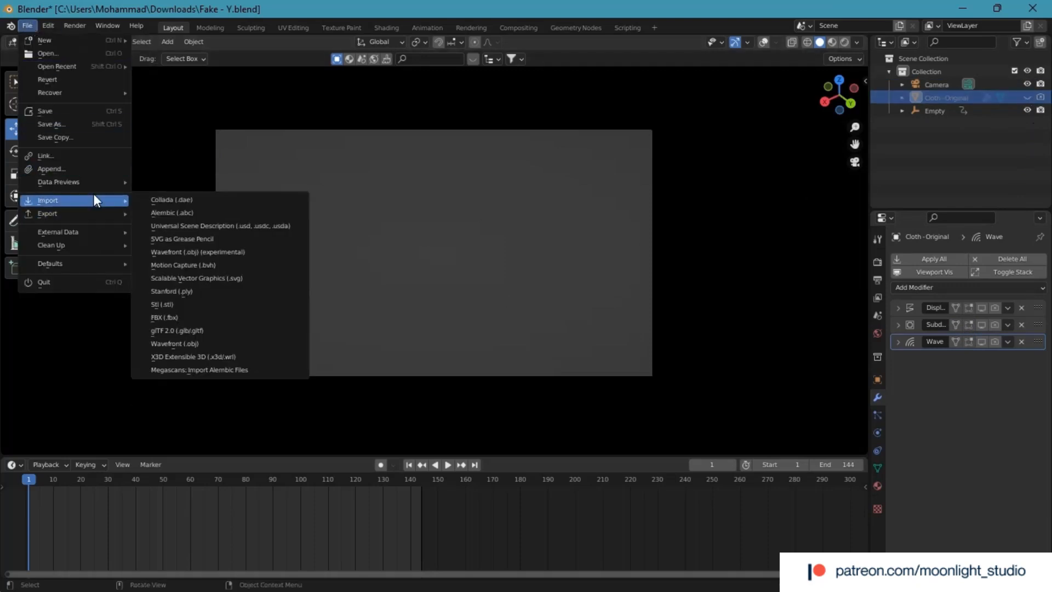
left_click(155, 214)
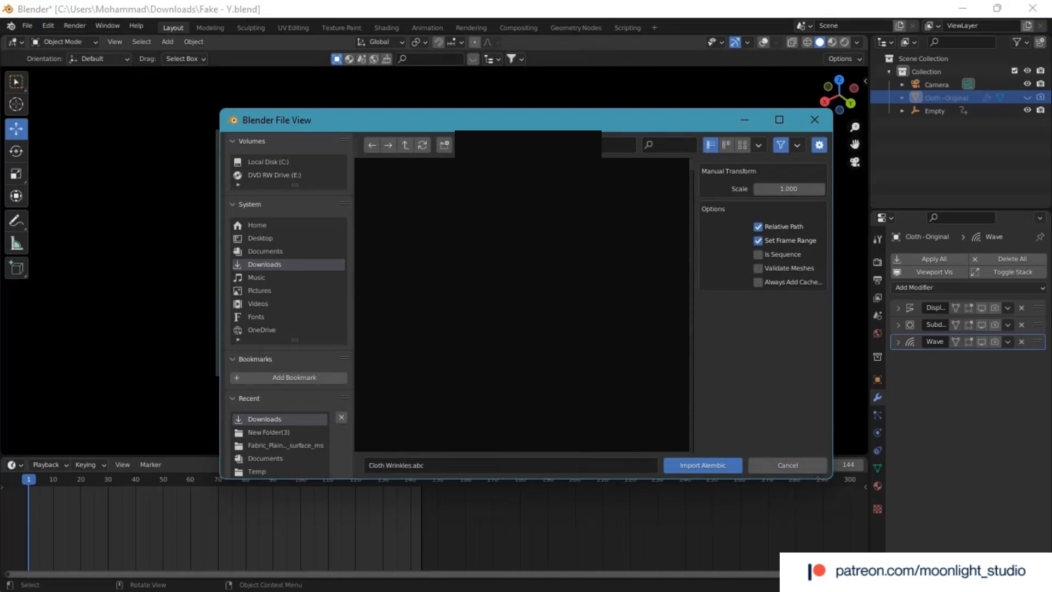
key("Return")
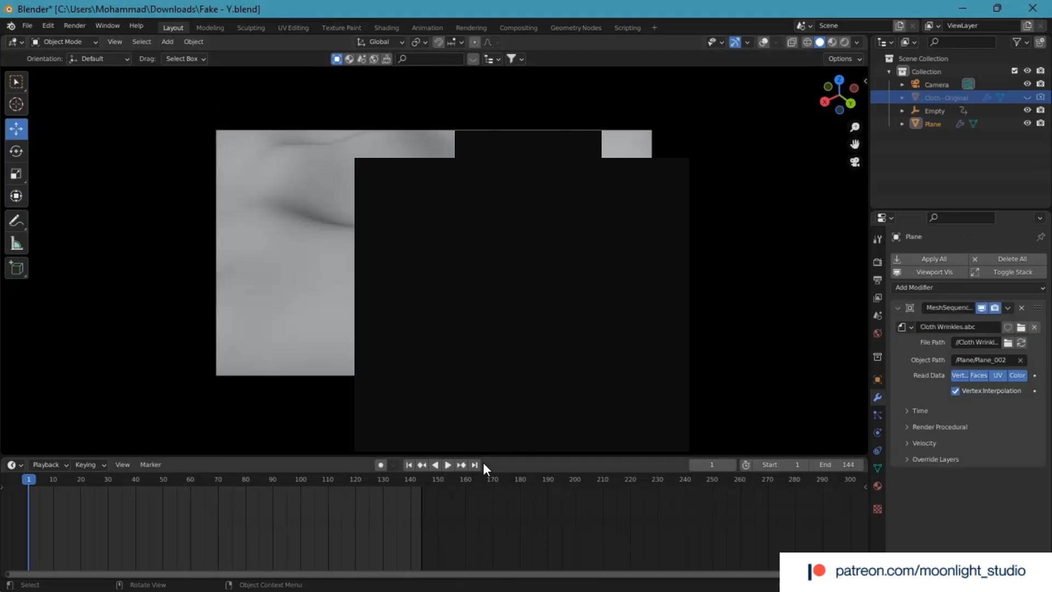
left_click(449, 467)
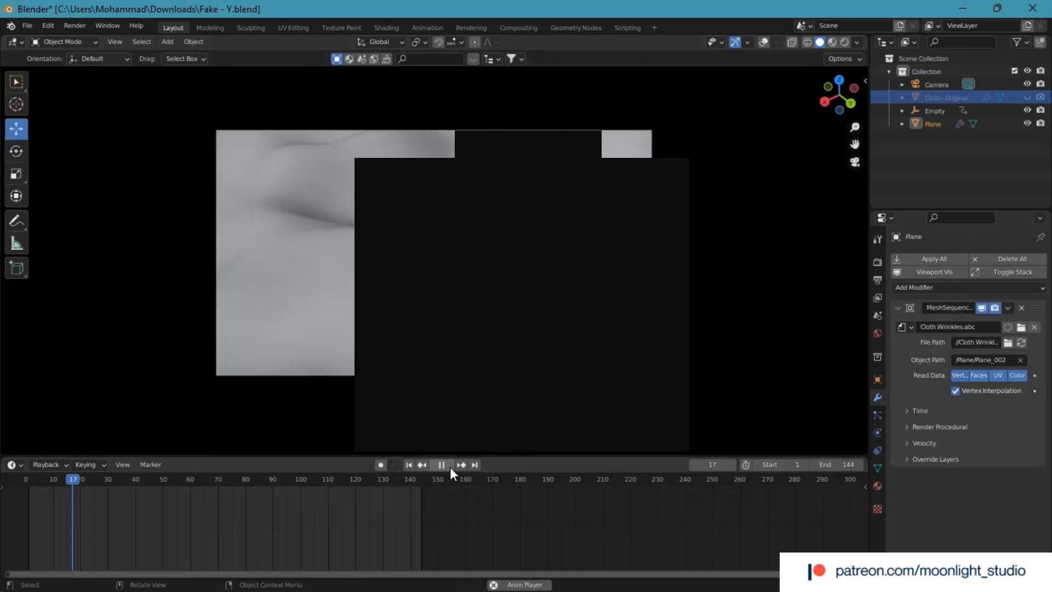
left_click(450, 467)
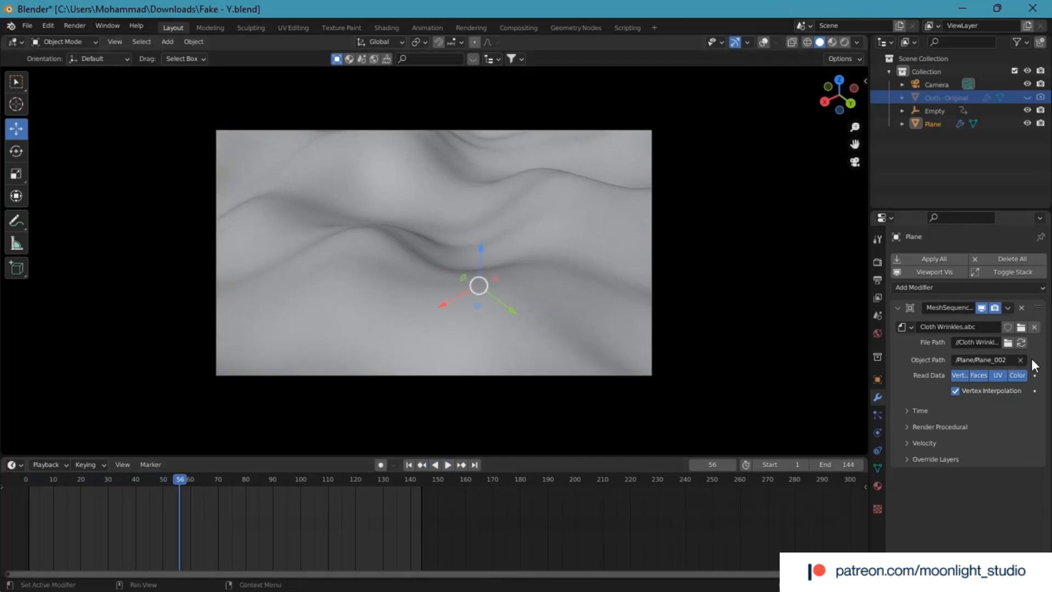
Step: Add a Subdivision Surface modifier to the imported plane
left_click(947, 292)
left_click(804, 514)
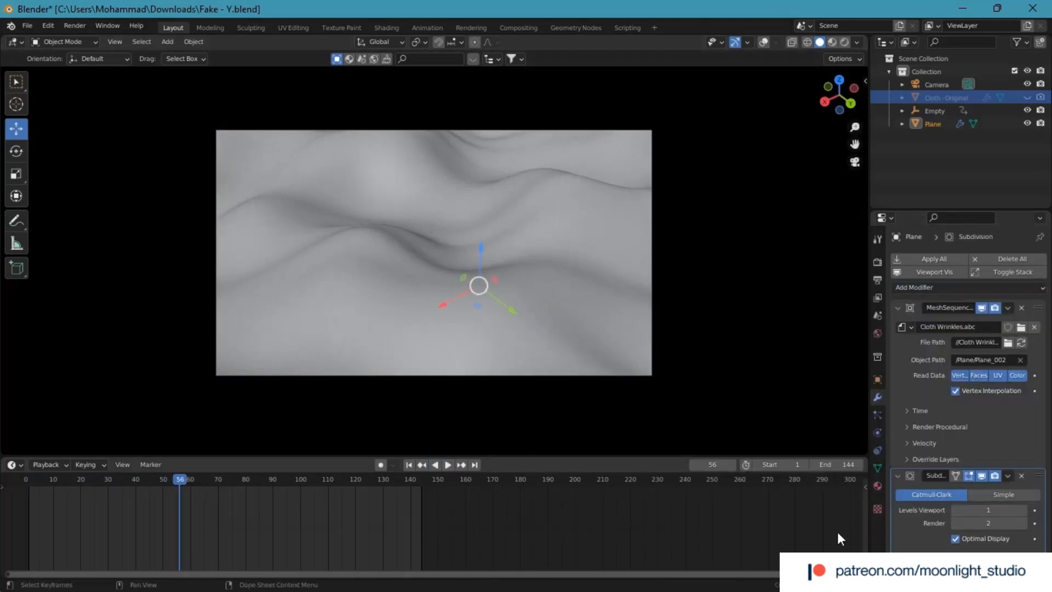
Step: Set the plane's Subdivision render level to 1 and play the cloth animation from the first frame
left_click(956, 523)
left_click(409, 465)
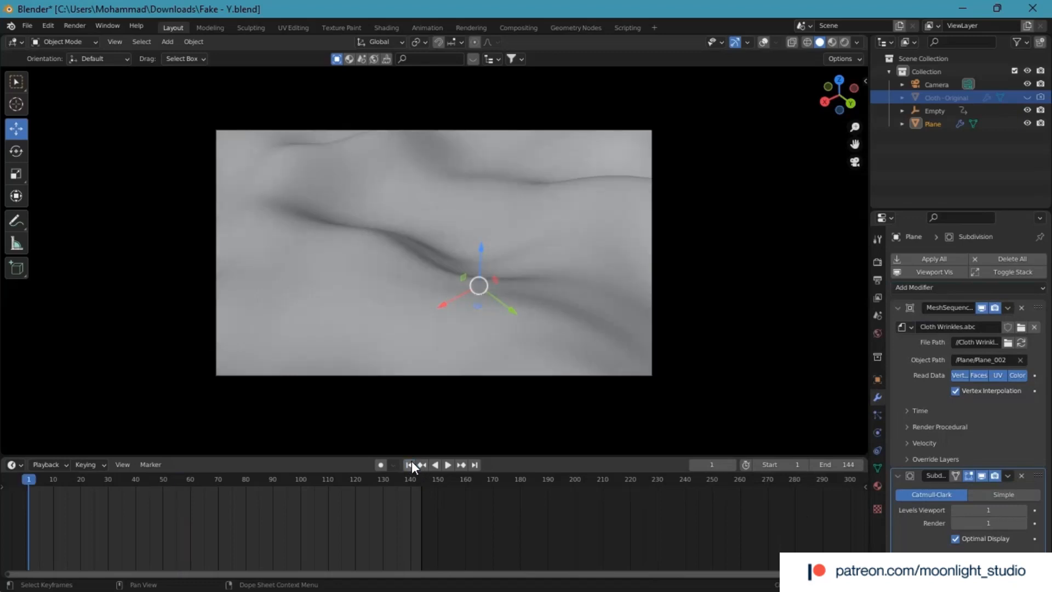
left_click(448, 465)
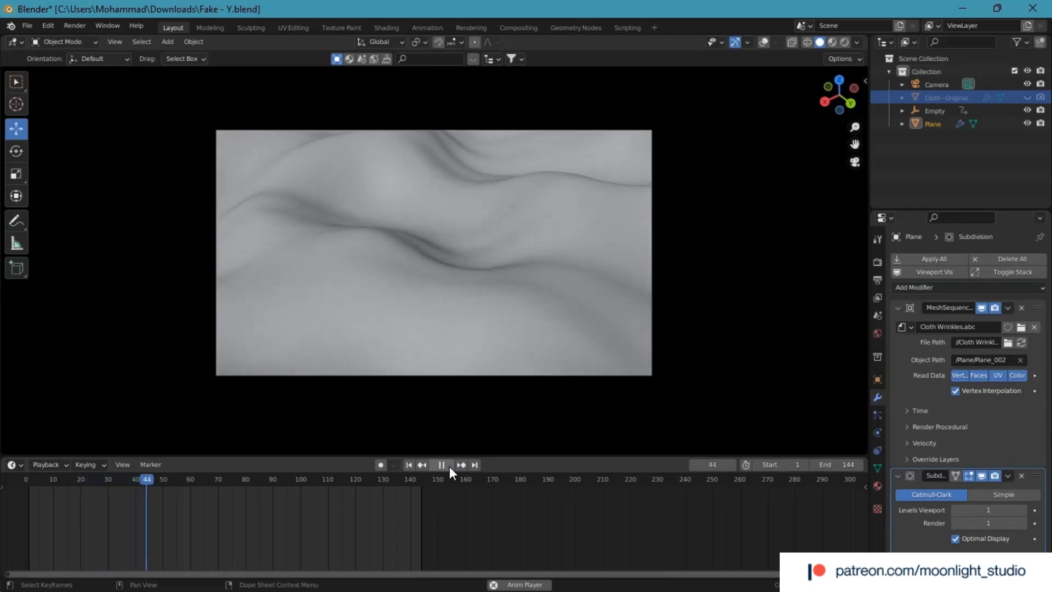
left_click(447, 465)
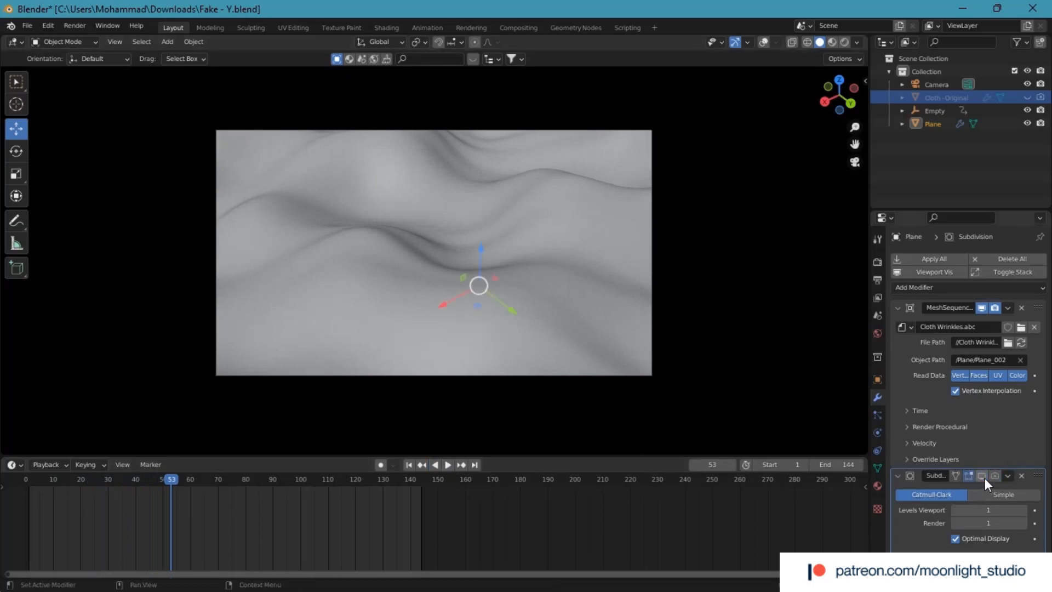
Step: Disable the plane's Subdivision modifier in the viewport and renders, and collapse both of the plane's modifiers
left_click(898, 476)
left_click(898, 311)
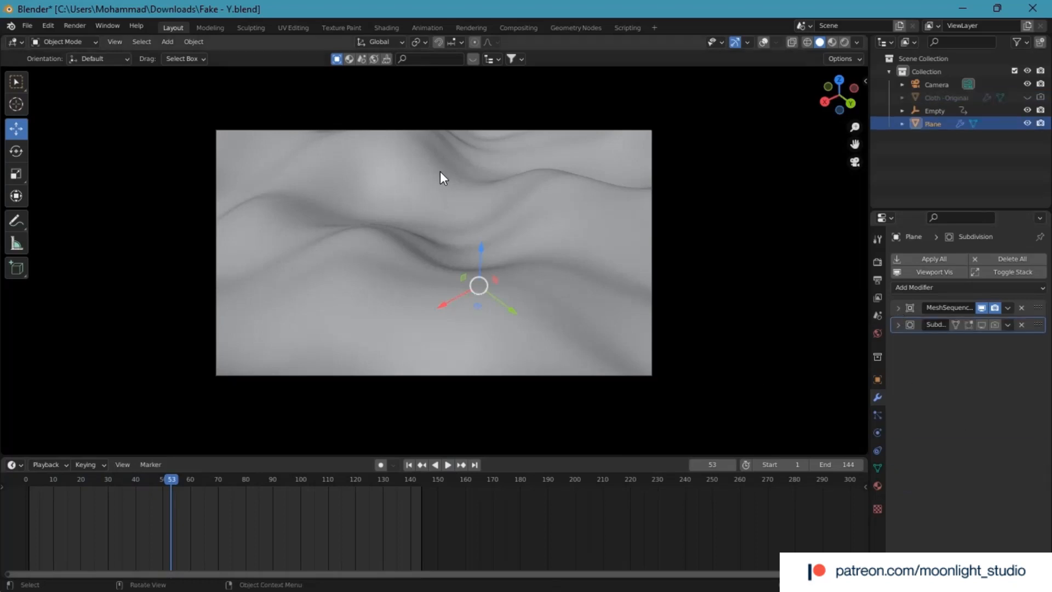
Step: Add a cylinder mesh with 32 vertices, a 1 m radius and a 2 m depth
left_click(172, 43)
mouse_move(184, 56)
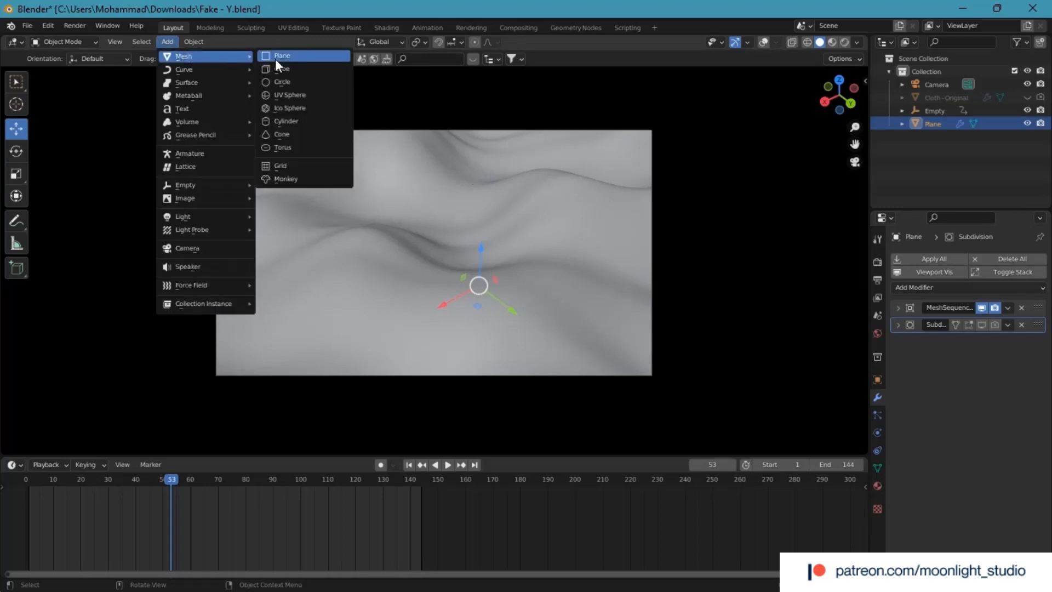
left_click(928, 146)
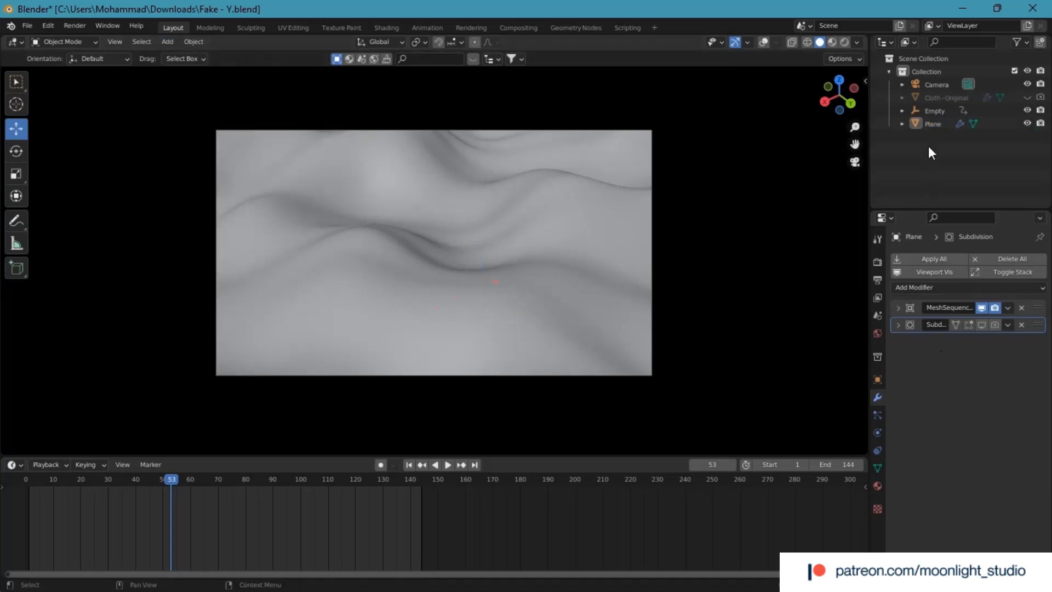
left_click(164, 44)
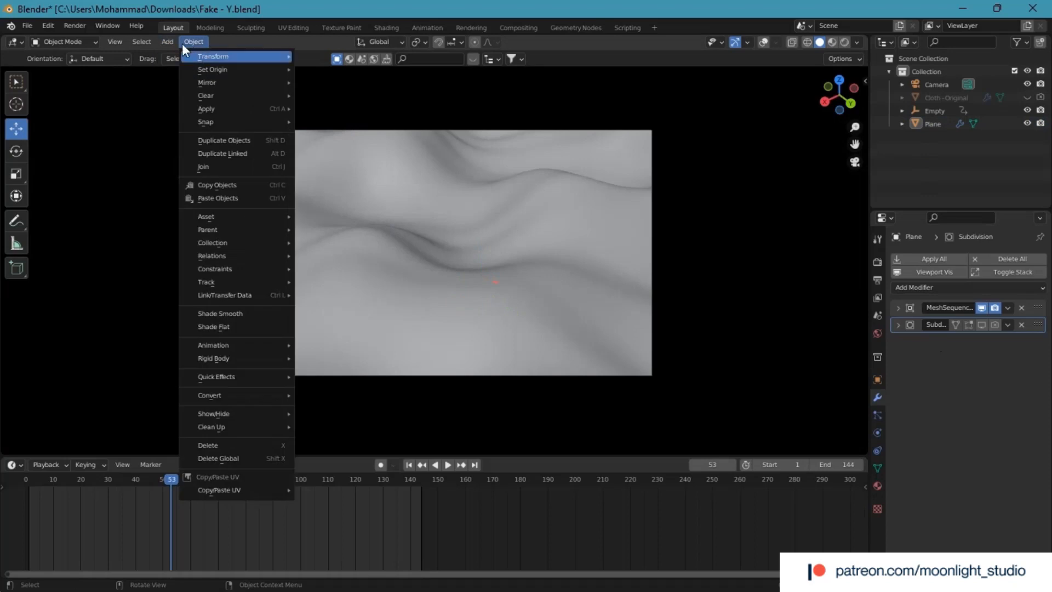
mouse_move(181, 55)
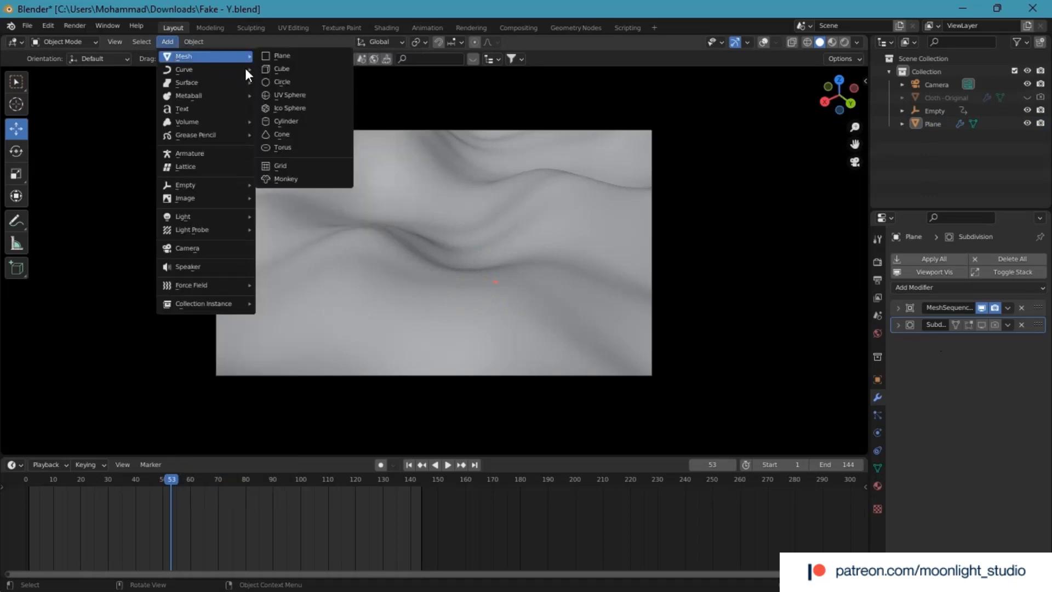
left_click(299, 120)
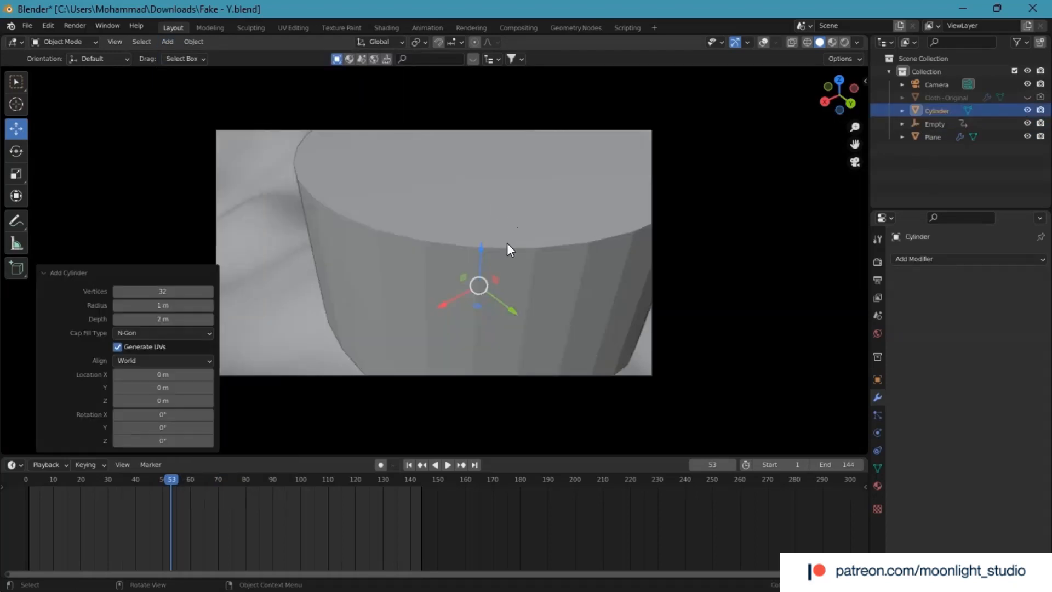
Step: Flatten the cylinder along the Z axis and raise it about 0.91 m above the cloth
left_click(854, 162)
scroll(603, 234, "down", 5)
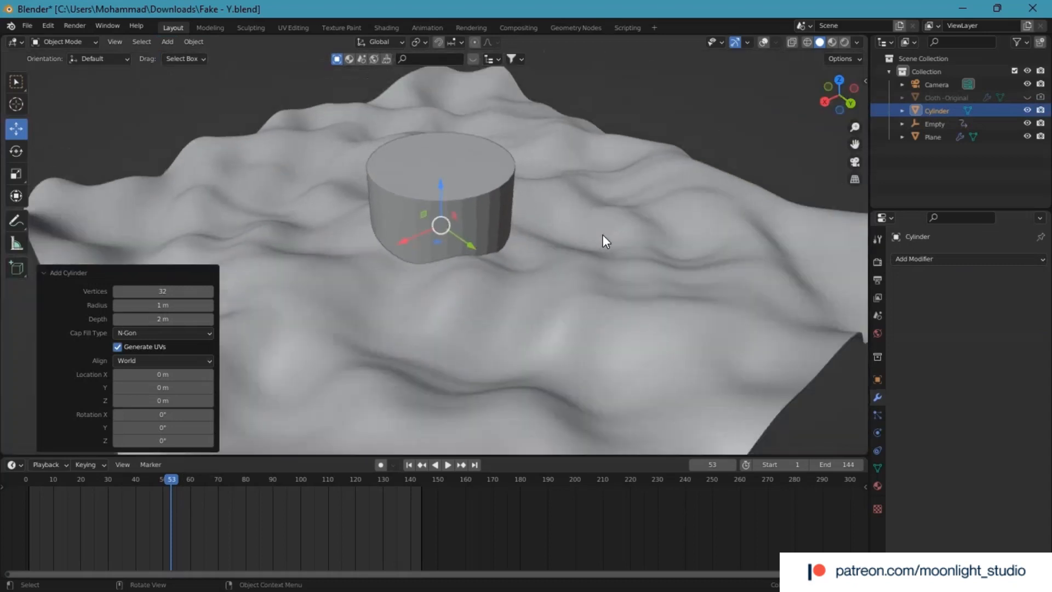
scroll(438, 219, "up", 5)
left_click(16, 174)
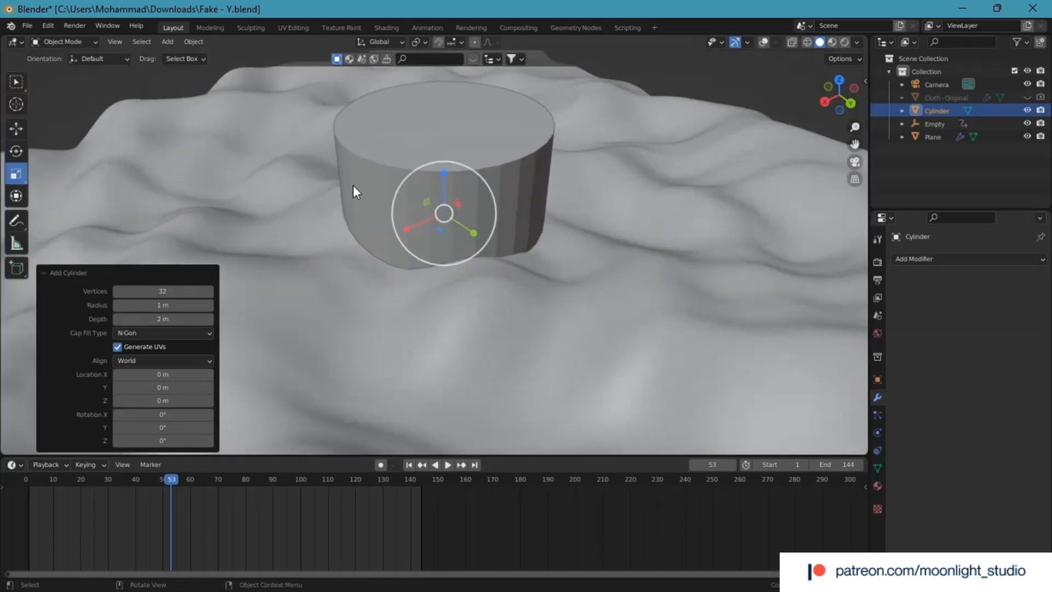
left_click_drag(448, 174, 442, 126)
left_click(16, 129)
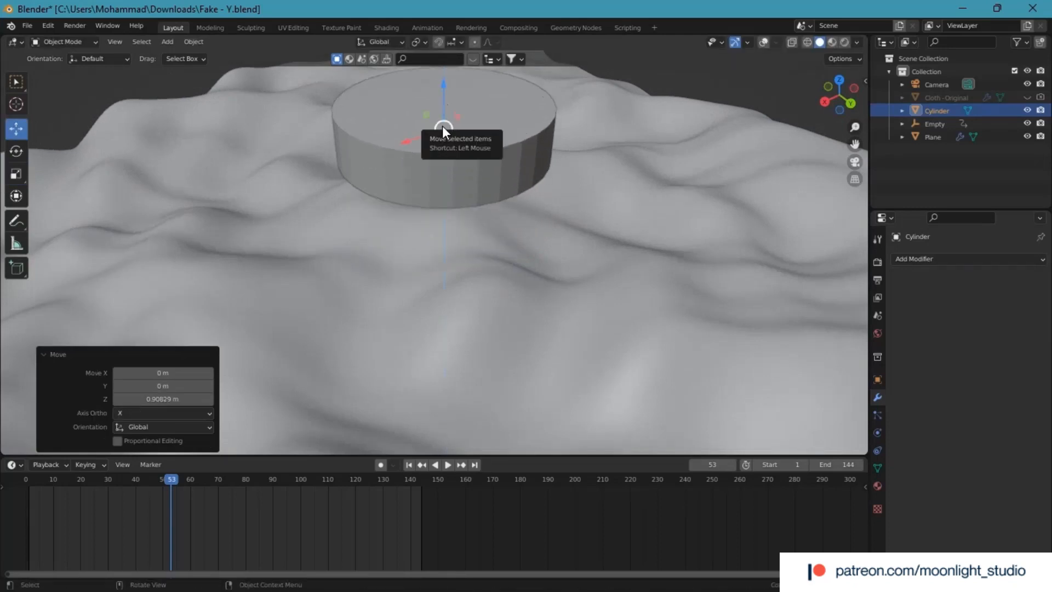
Step: Delete the cylinder's top face in Edit Mode with viewport overlays turned on, and return to Object Mode
left_click(64, 47)
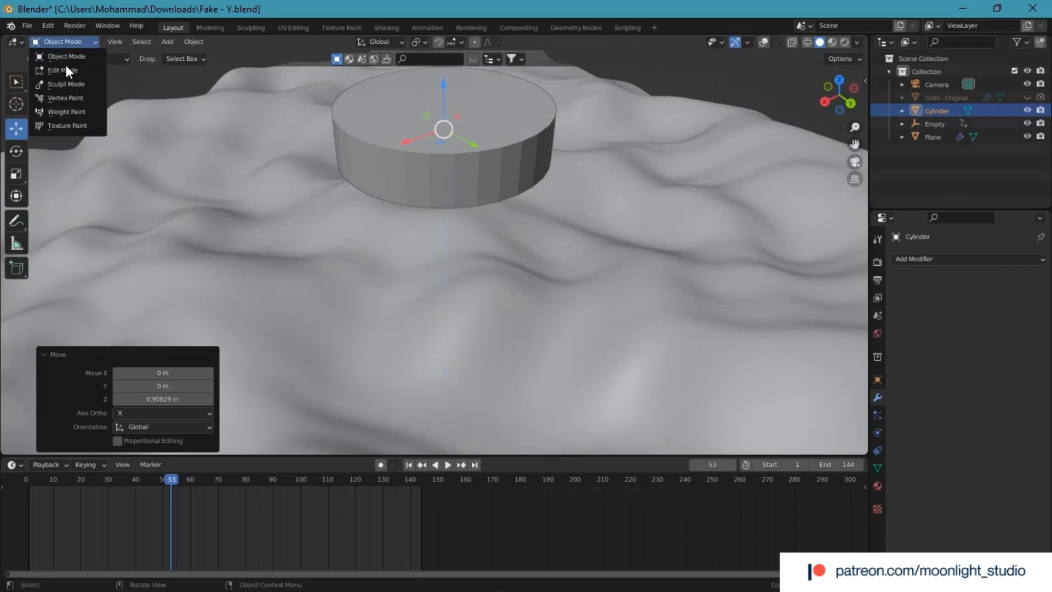
left_click(66, 64)
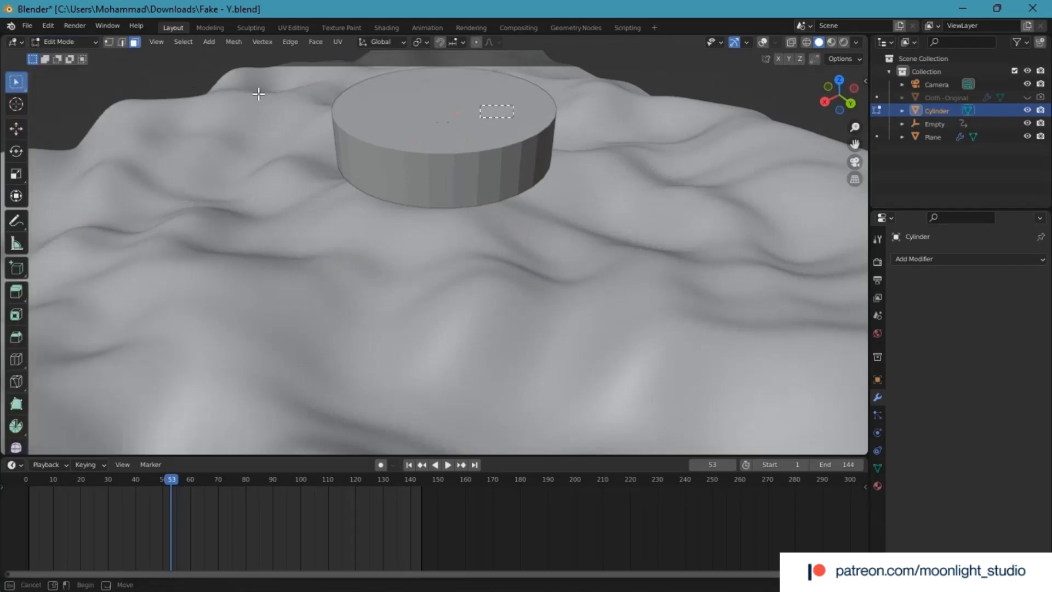
scroll(502, 181, "down", 3)
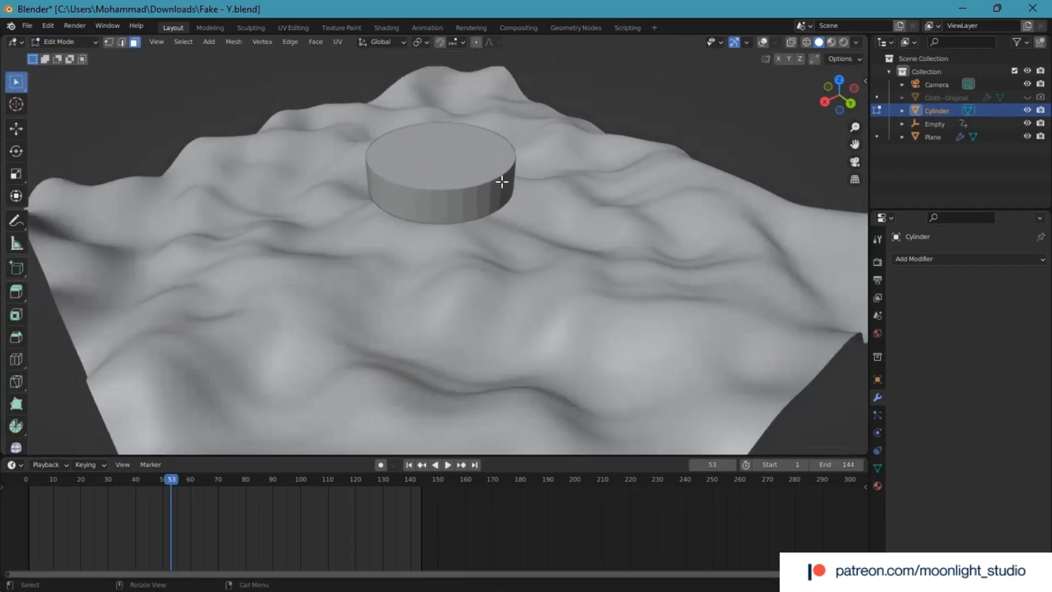
left_click(764, 44)
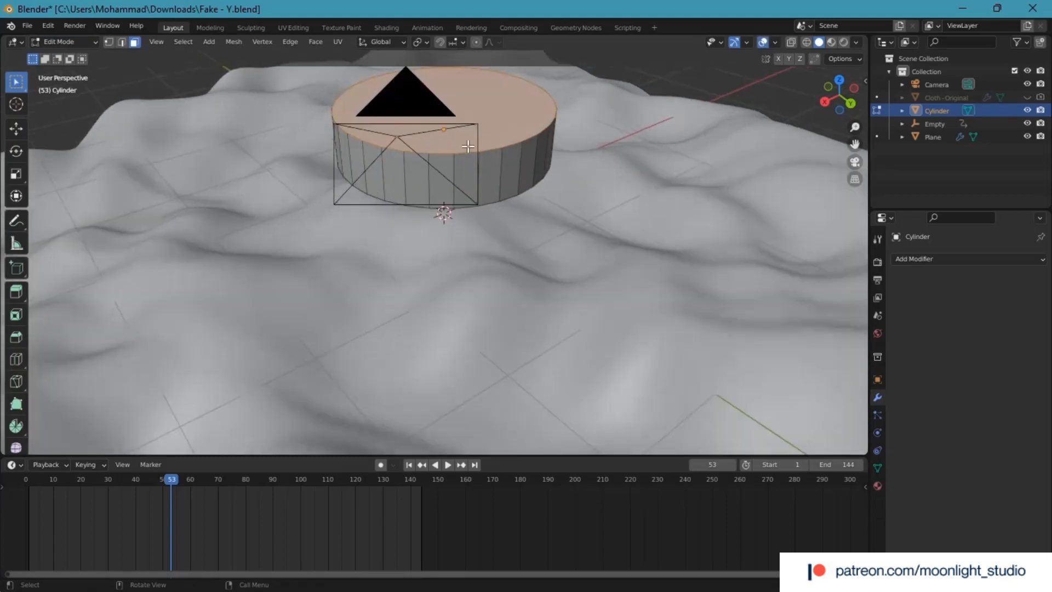
key("x")
left_click(422, 170)
scroll(656, 145, "up", 2)
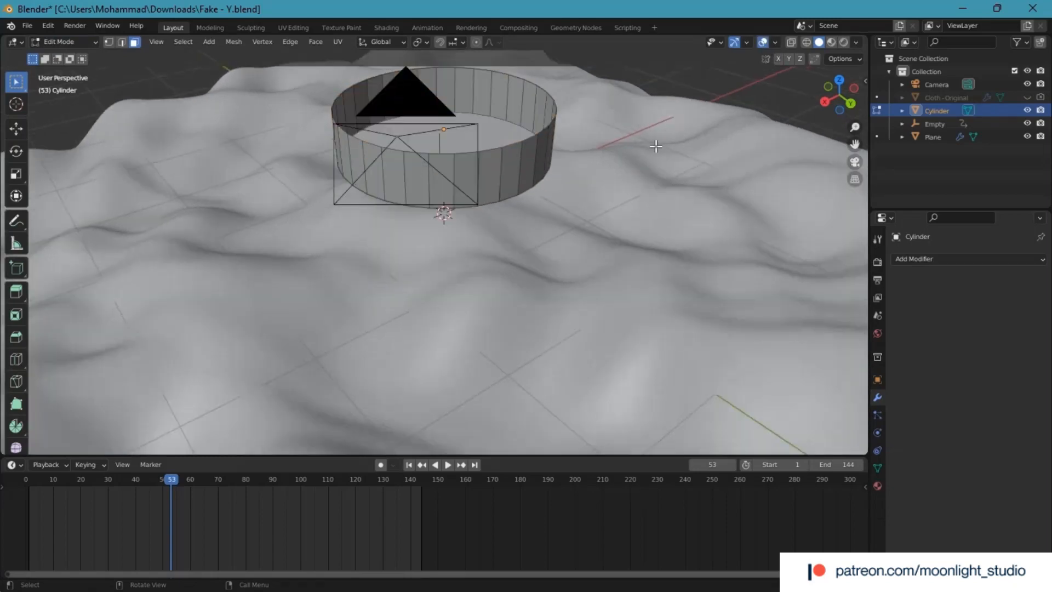
left_click_drag(857, 80, 843, 96)
left_click(75, 45)
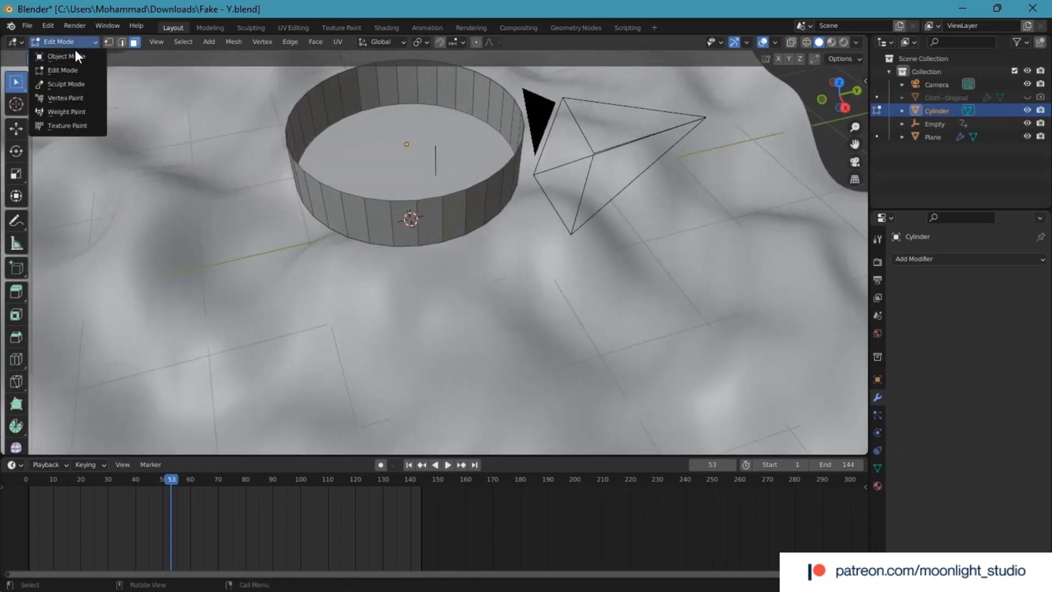
left_click(79, 57)
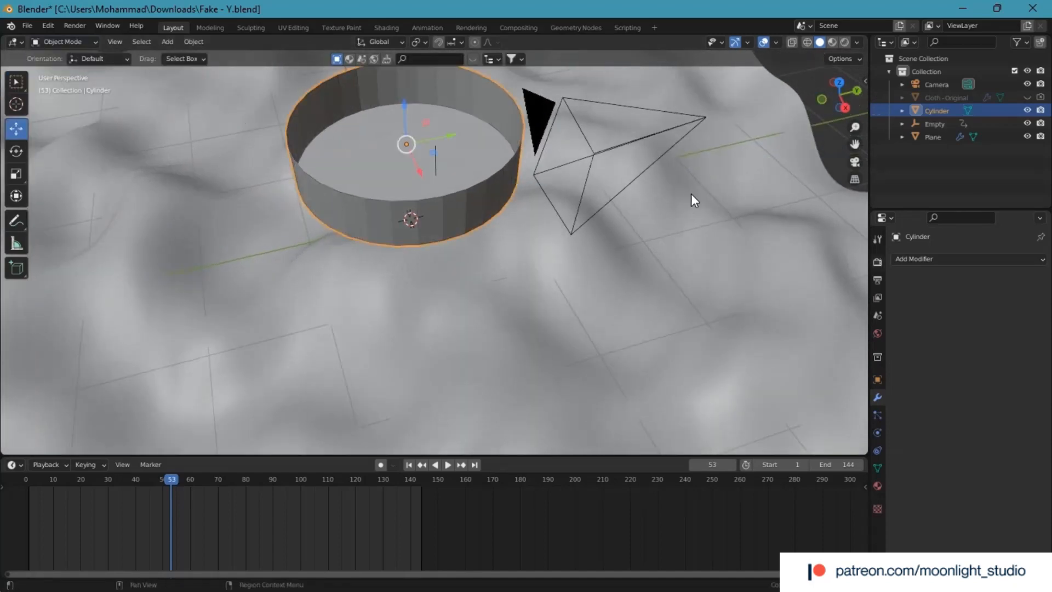
Step: Rotate the cylinder about 90.2° around the Y axis and scale it uniformly by about 0.488
left_click(15, 159)
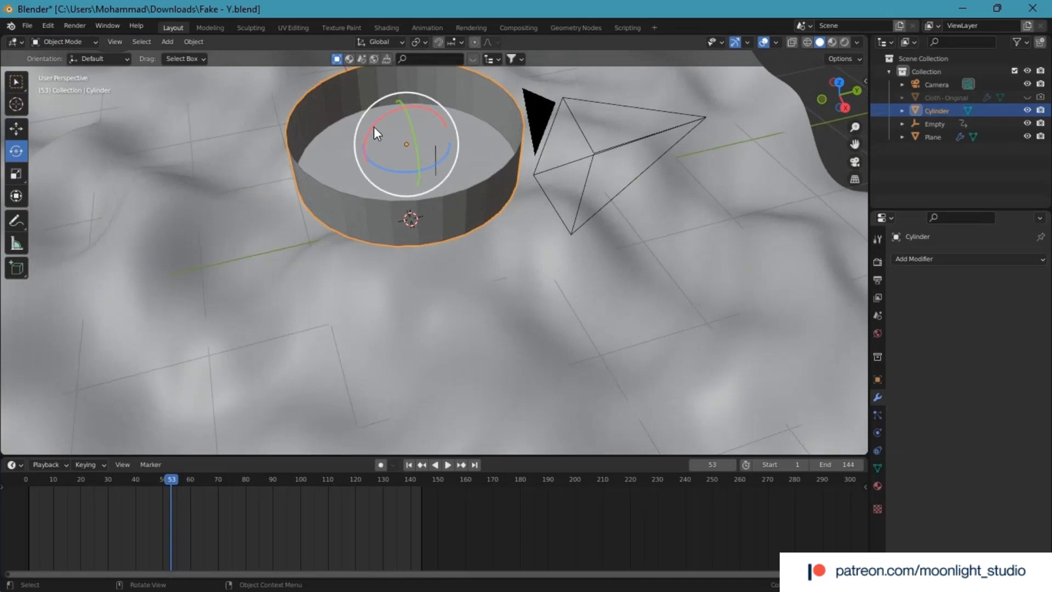
left_click_drag(410, 114, 664, 153)
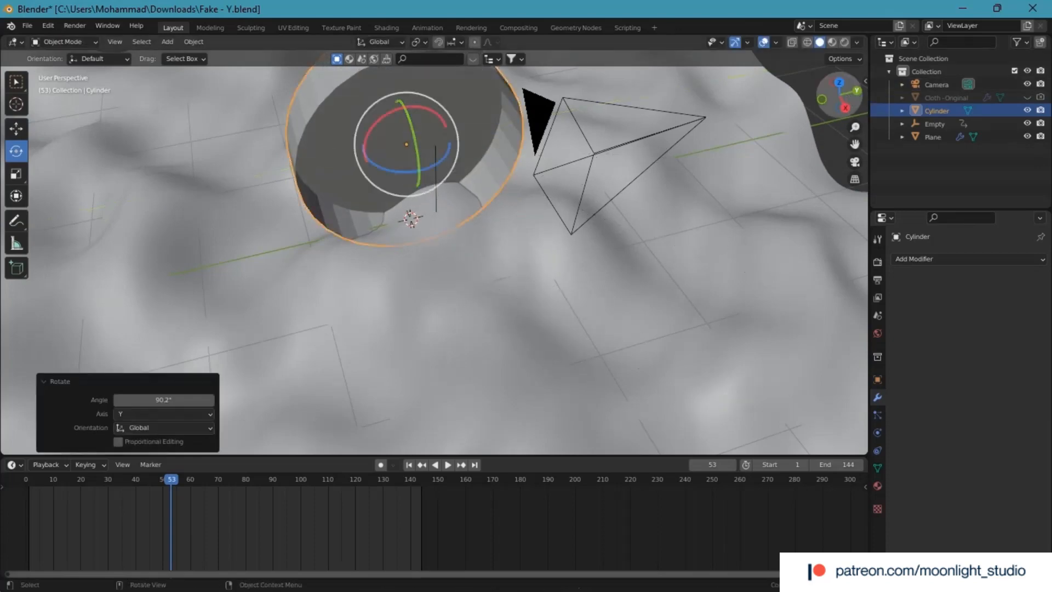
middle_click_drag(766, 214, 630, 206)
scroll(629, 206, "down", 4)
scroll(629, 206, "up", 2)
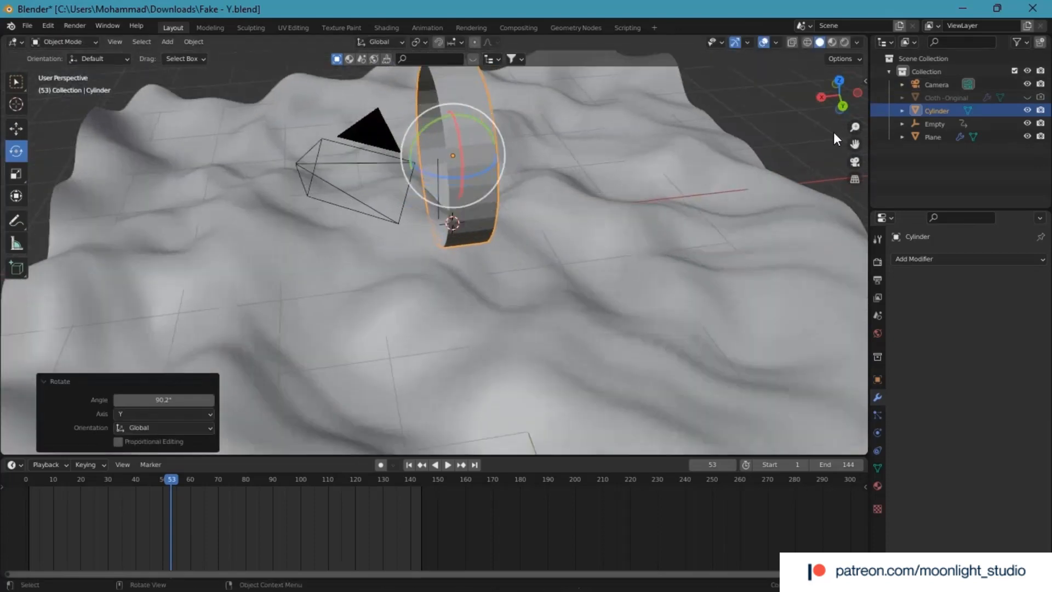
middle_click_drag(834, 137, 699, 144)
key("s")
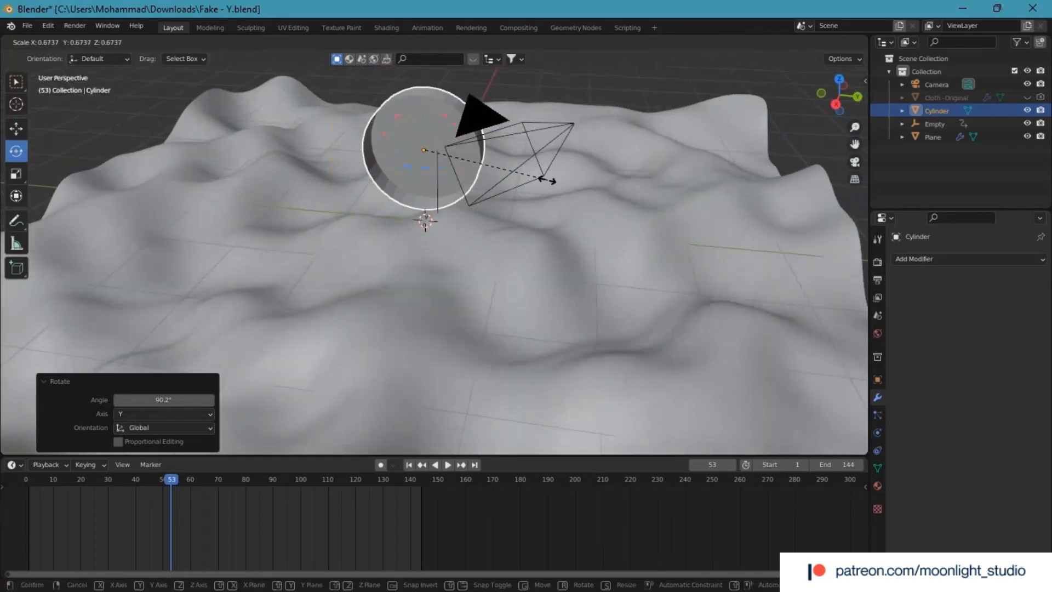
left_click(514, 171)
Step: Add a Subdivision Surface modifier to the cylinder with its viewport level set to 2
middle_click_drag(514, 171, 786, 165)
left_click_drag(853, 143, 853, 454)
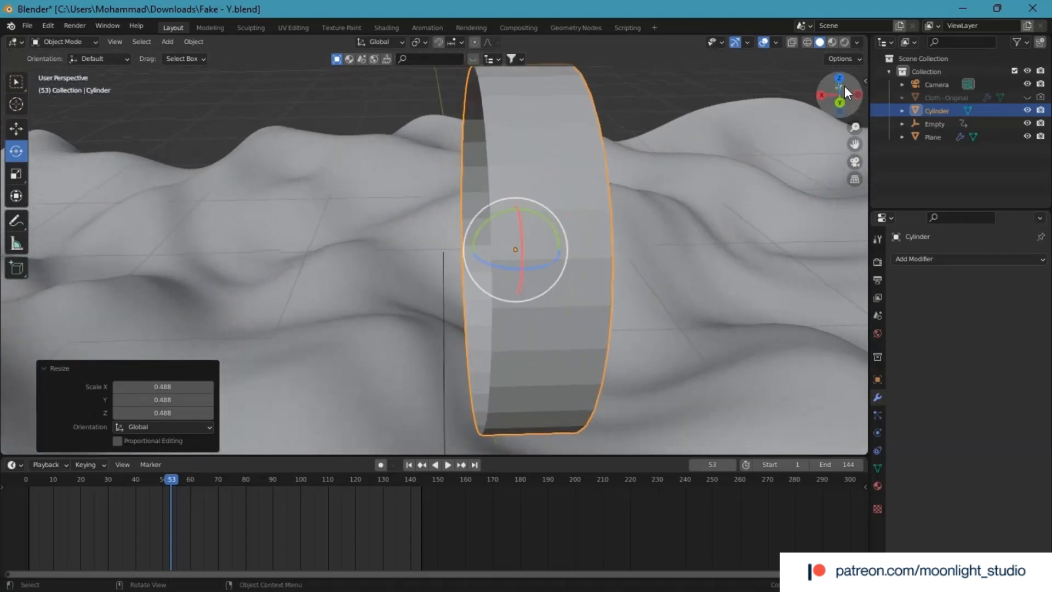
left_click_drag(844, 85, 789, 93)
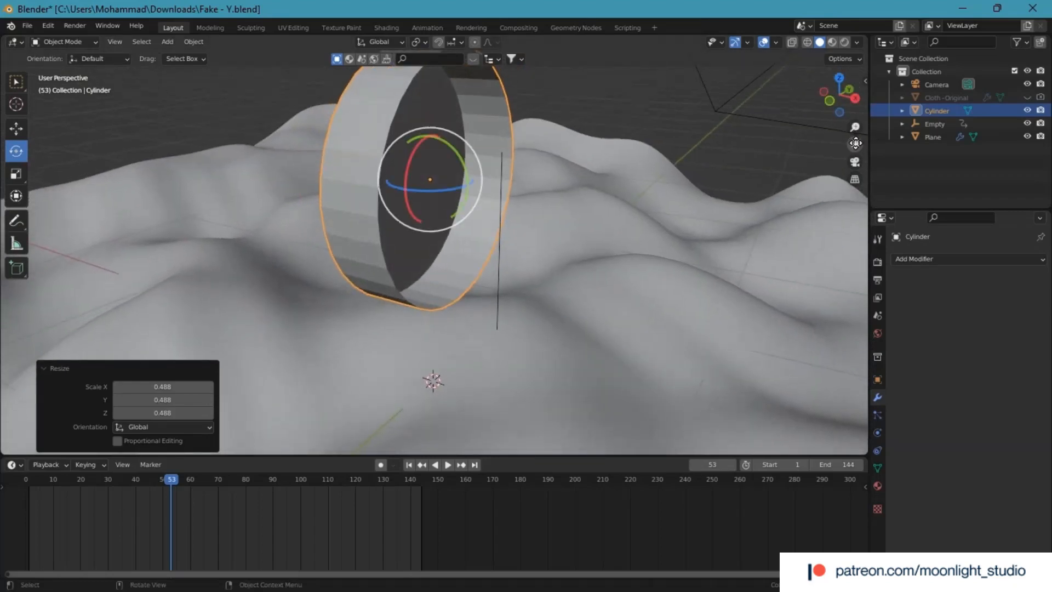
left_click_drag(855, 144, 860, 215)
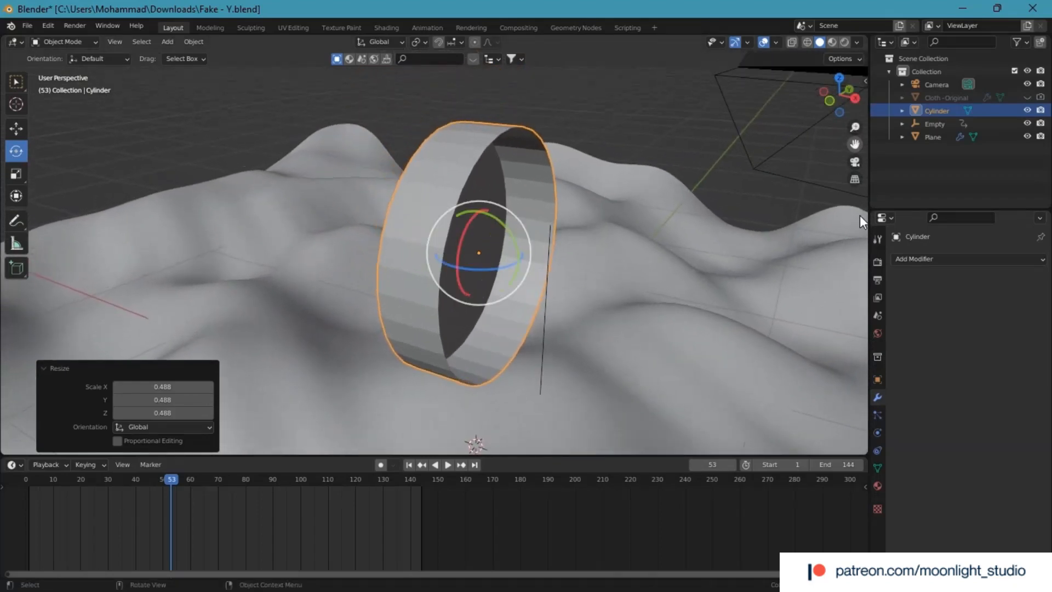
left_click(898, 258)
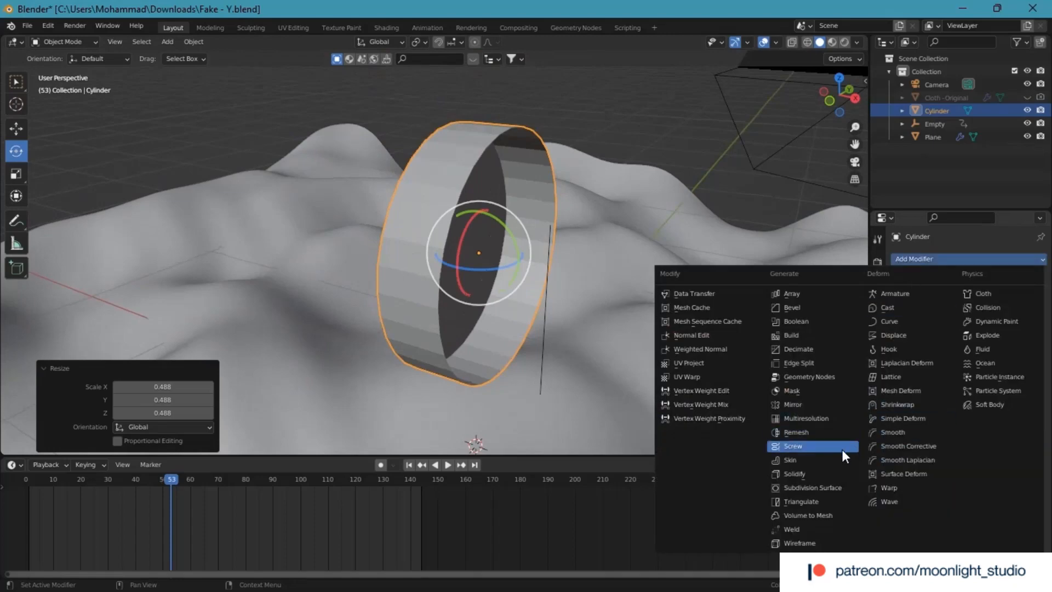
left_click(814, 488)
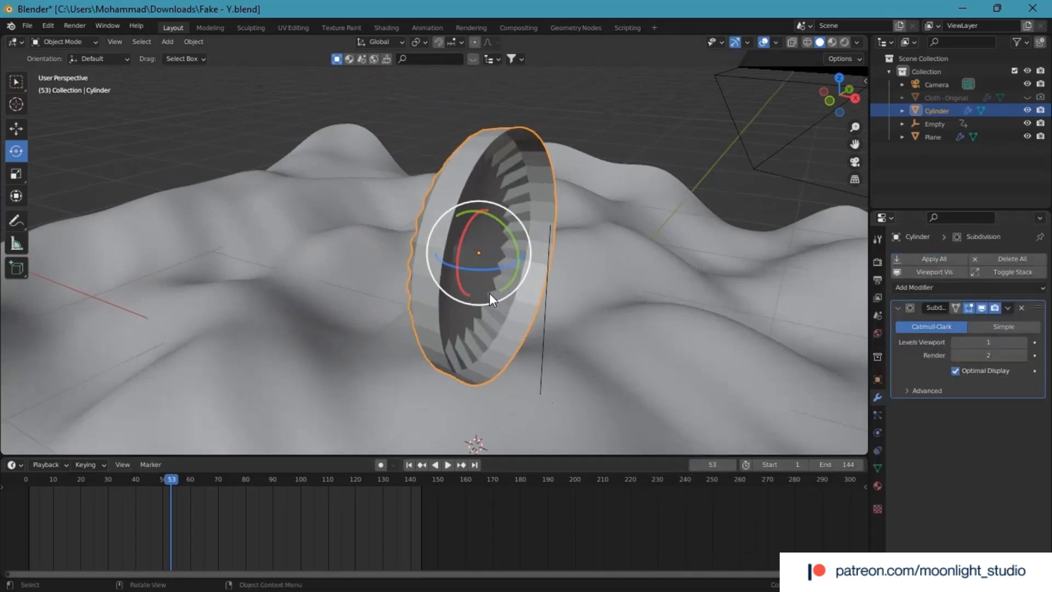
scroll(487, 291, "up", 3)
scroll(488, 291, "down", 1)
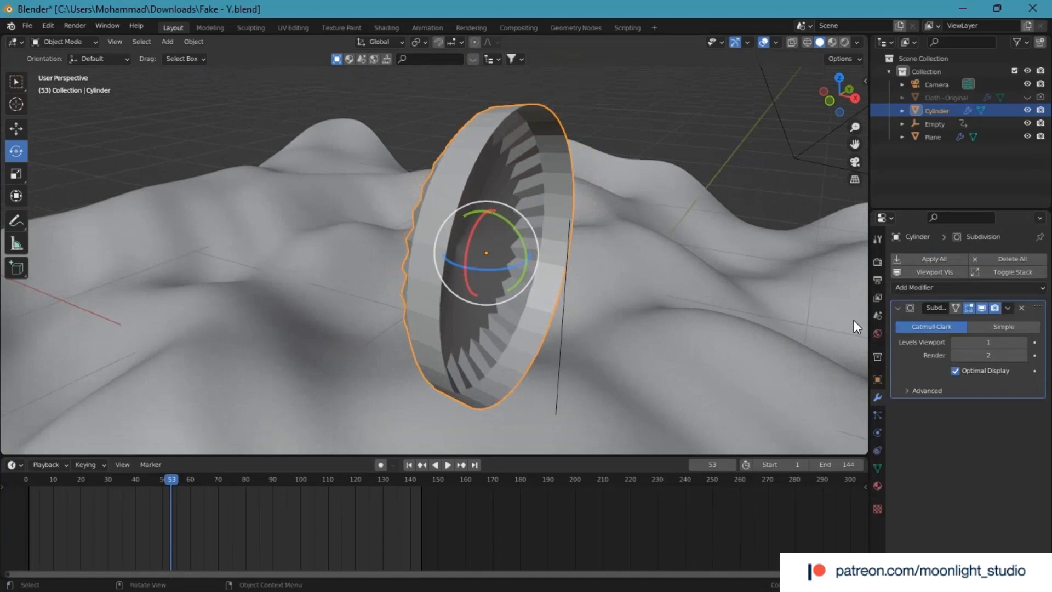
left_click(1022, 342)
scroll(517, 206, "up", 4)
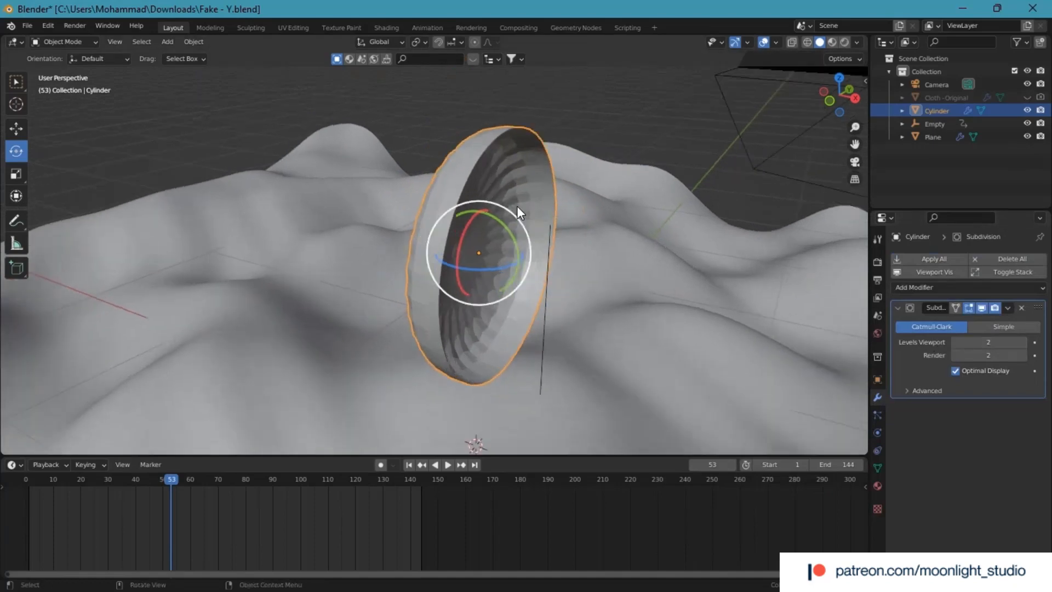
scroll(517, 207, "down", 4)
Step: Add a Solidify modifier with a thickness of 0.21 m to the cylinder, placed above its Subdivision modifier
mouse_move(847, 77)
left_mouse_down()
mouse_move(830, 77)
mouse_move(940, 63)
mouse_move(822, 76)
mouse_move(811, 90)
mouse_move(819, 60)
mouse_move(840, 77)
left_mouse_up()
left_click(966, 287)
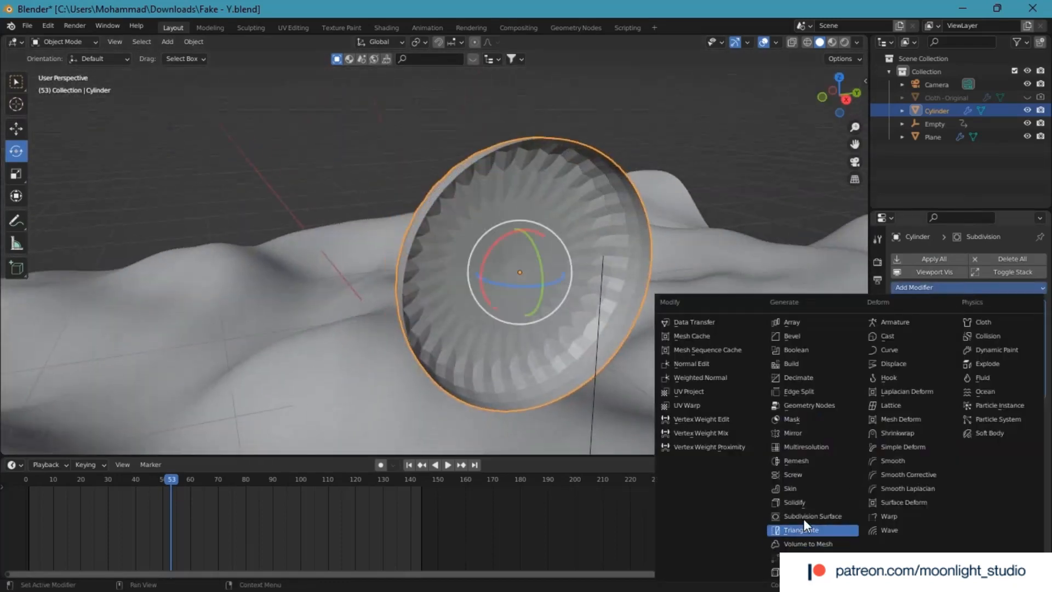
left_click(800, 501)
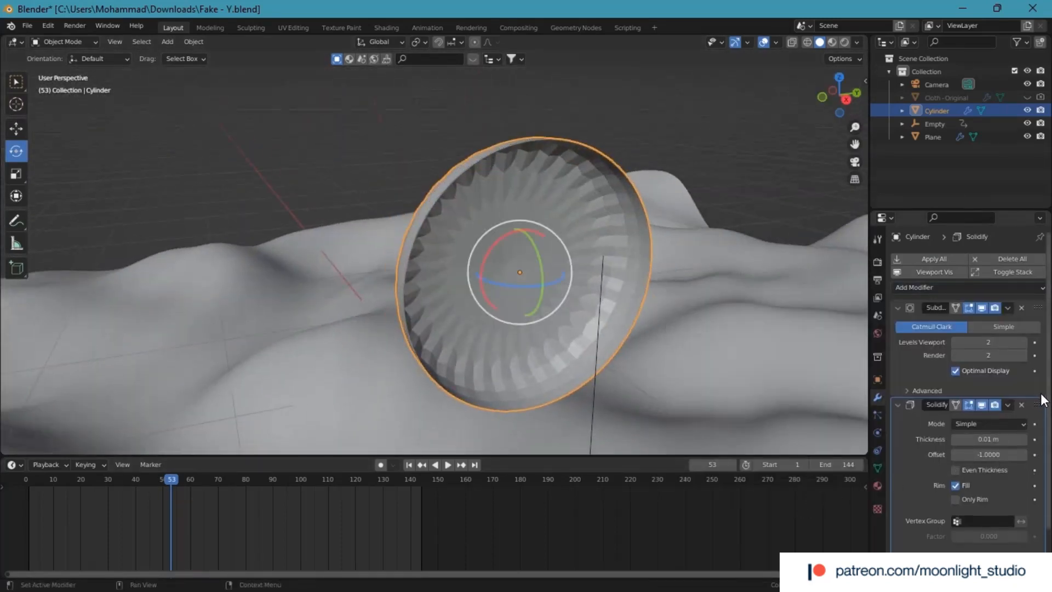
left_click_drag(1038, 404, 1037, 341)
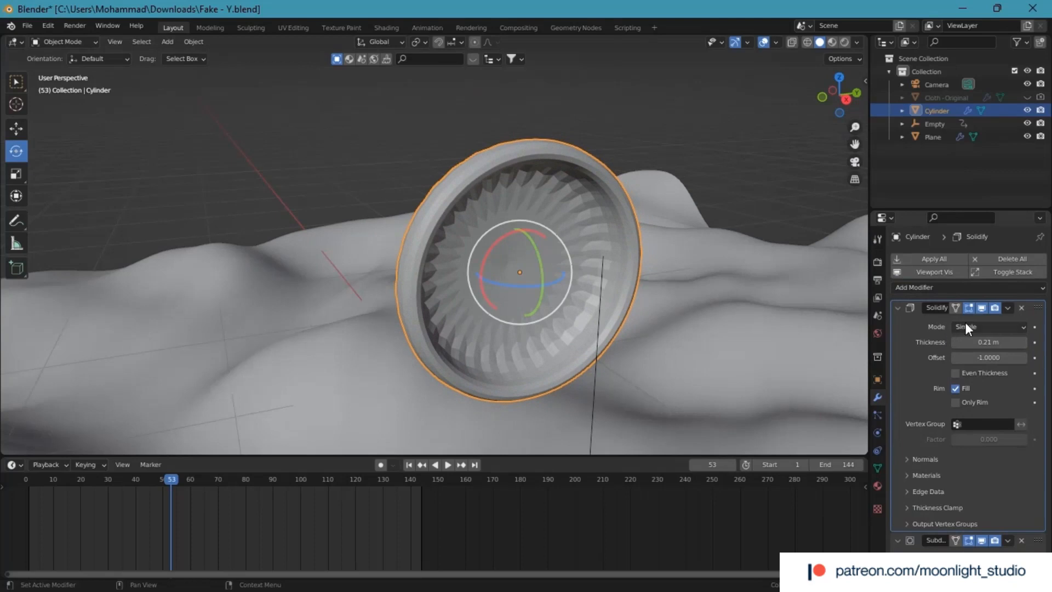
Step: Reduce the cylinder's Solidify thickness to slightly below 0.16 m and collapse the Solidify settings
left_click(955, 341)
left_click(955, 341)
left_click(954, 341)
left_click(954, 341)
left_click(955, 340)
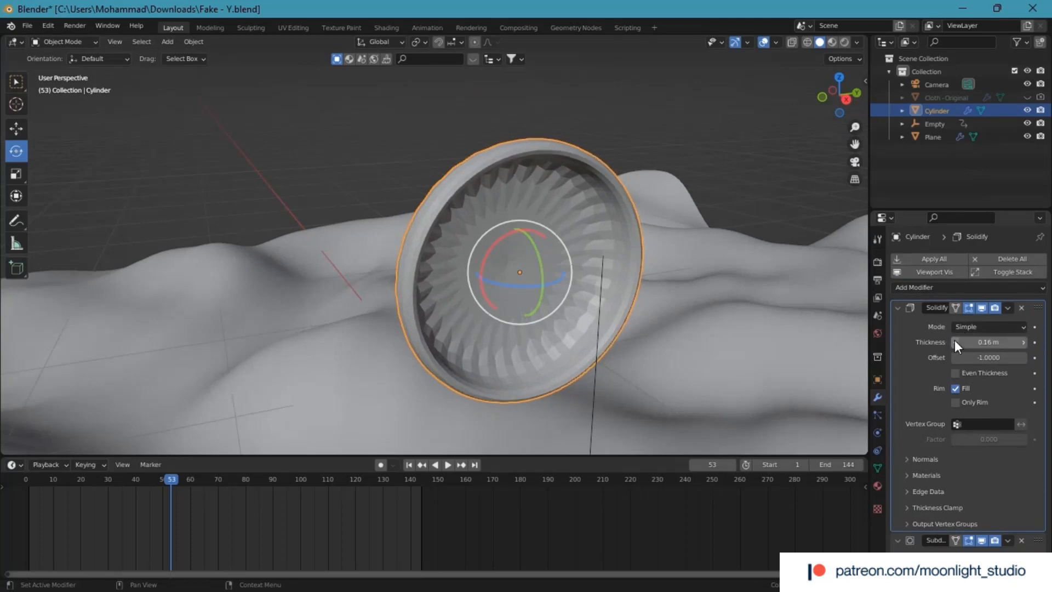
left_click(955, 340)
left_click(955, 341)
left_click(898, 307)
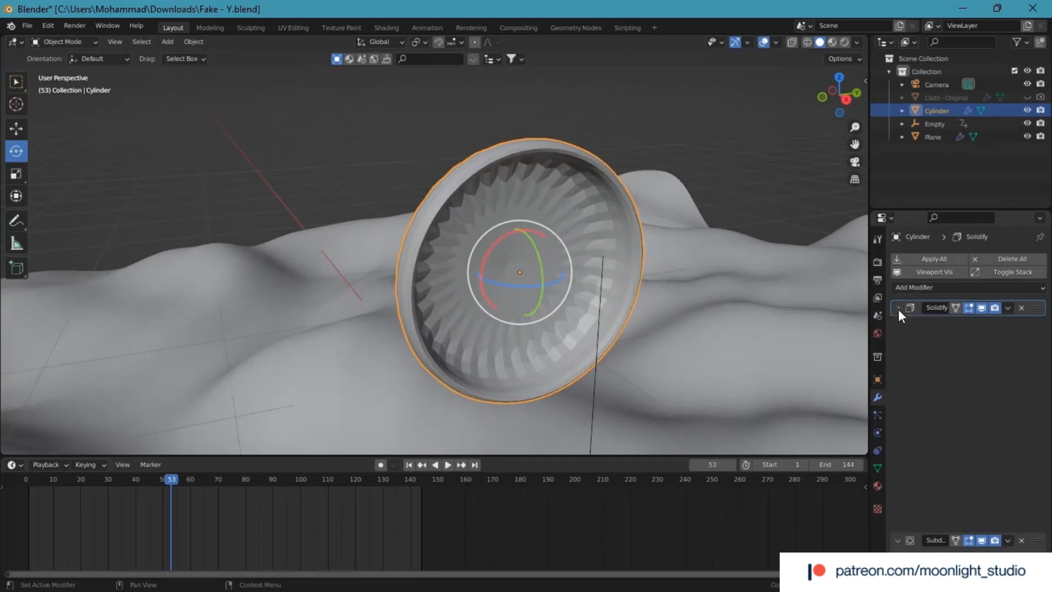
Step: Move the cylinder's Solidify modifier below its Subdivision modifier in the stack
left_click_drag(1039, 307, 1028, 412)
scroll(648, 319, "up", 2)
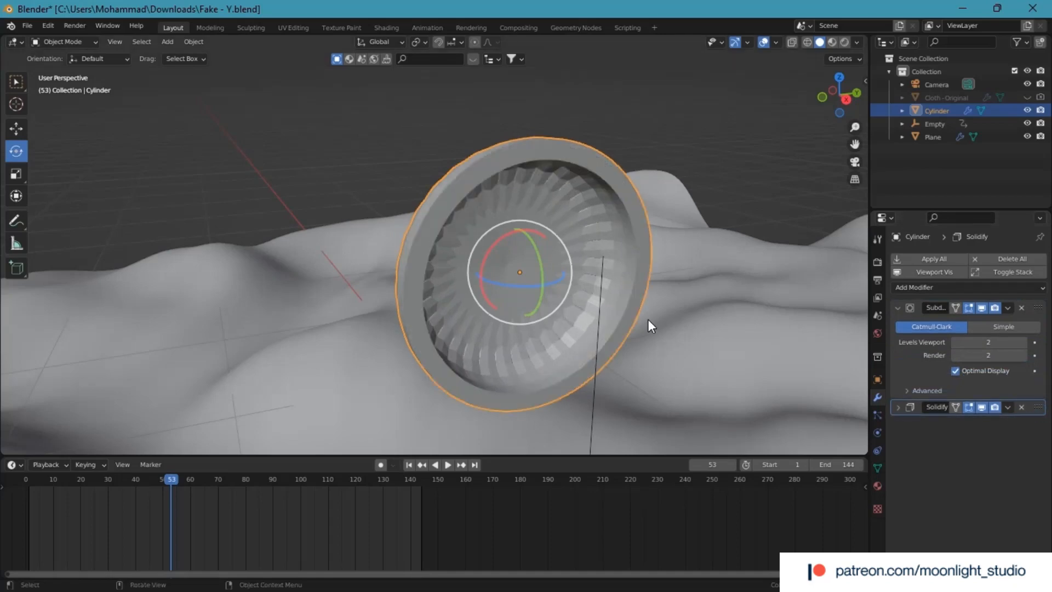
left_click_drag(839, 94, 1016, 121)
scroll(537, 213, "down", 4)
scroll(406, 268, "up", 8)
scroll(406, 269, "down", 10)
Step: Set the Subdivision modifier's viewport and render levels both to 1
left_click(956, 342)
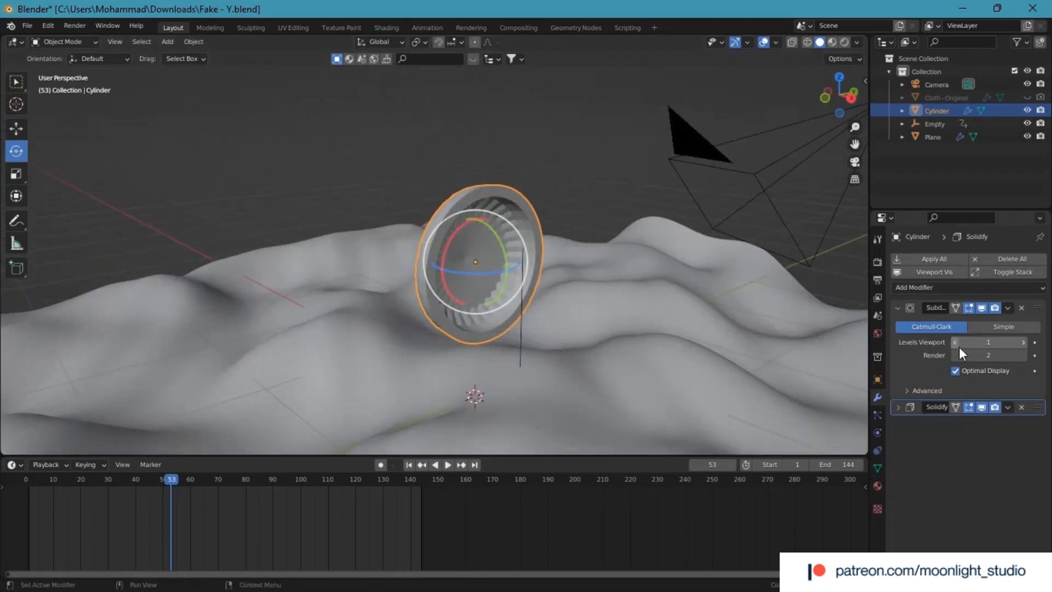
left_click(957, 355)
scroll(545, 262, "up", 5)
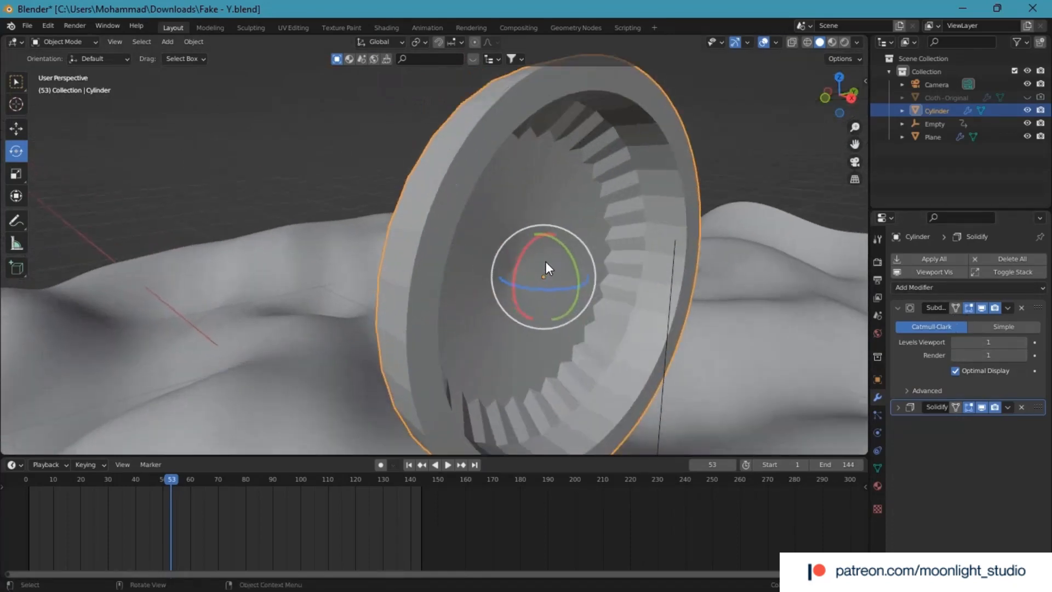
Step: Shade the cylinder smooth and enable Auto Smooth for its normals
scroll(543, 263, "down", 3)
right_click(577, 213)
left_click(577, 212)
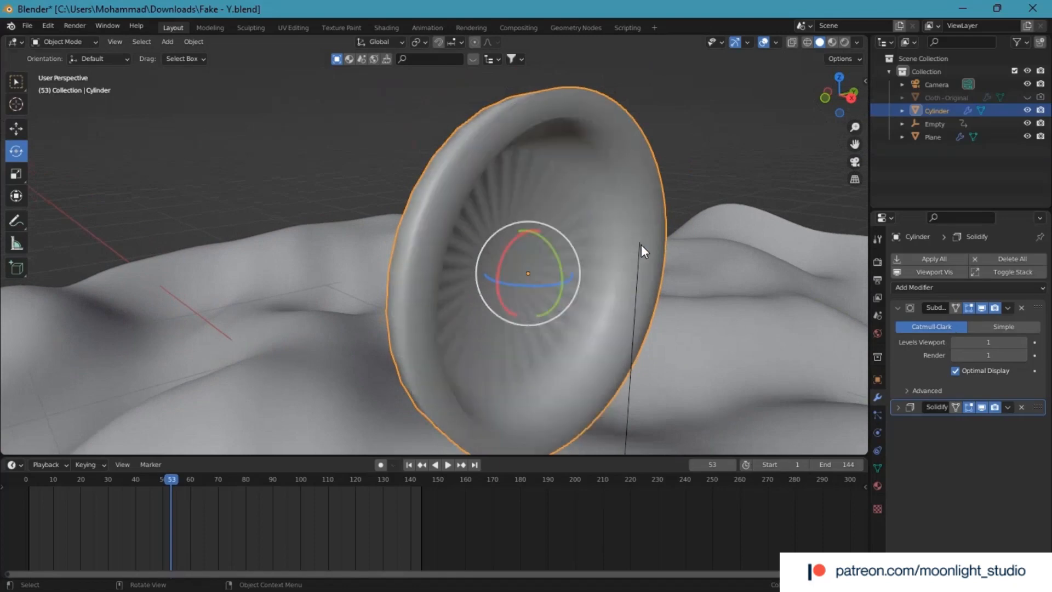
left_click(877, 469)
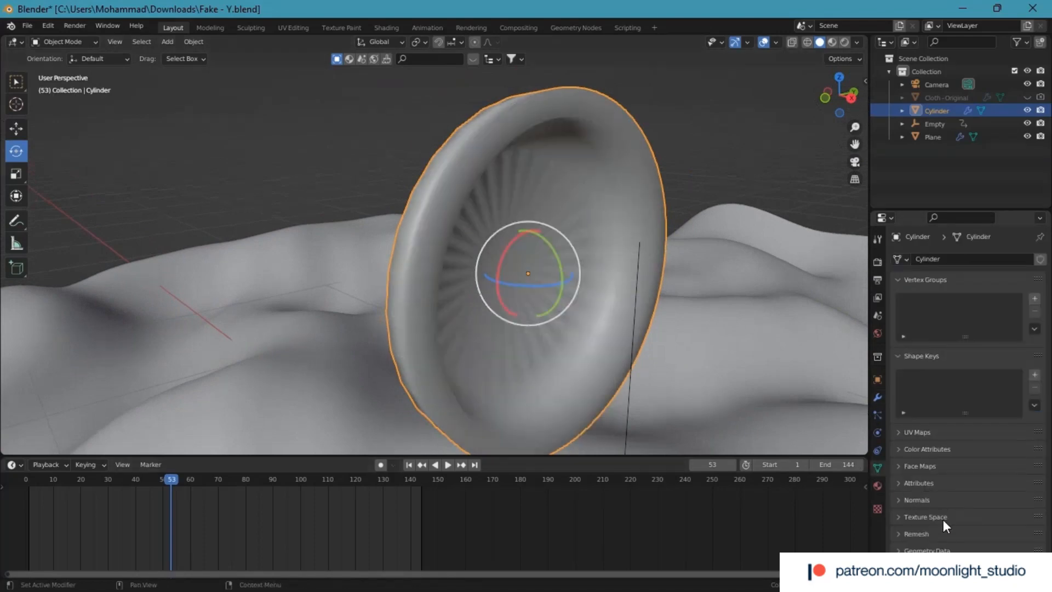
left_click(921, 500)
left_click(954, 518)
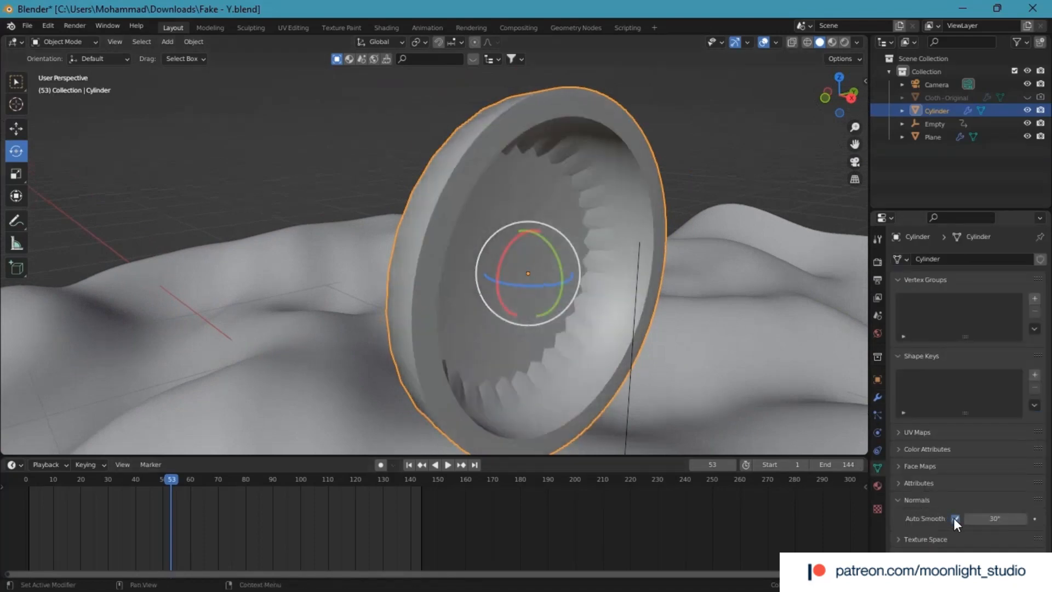
Step: Add a Bevel modifier to the cylinder and place it first in the modifier stack
left_click_drag(830, 101, 877, 103)
left_click(877, 396)
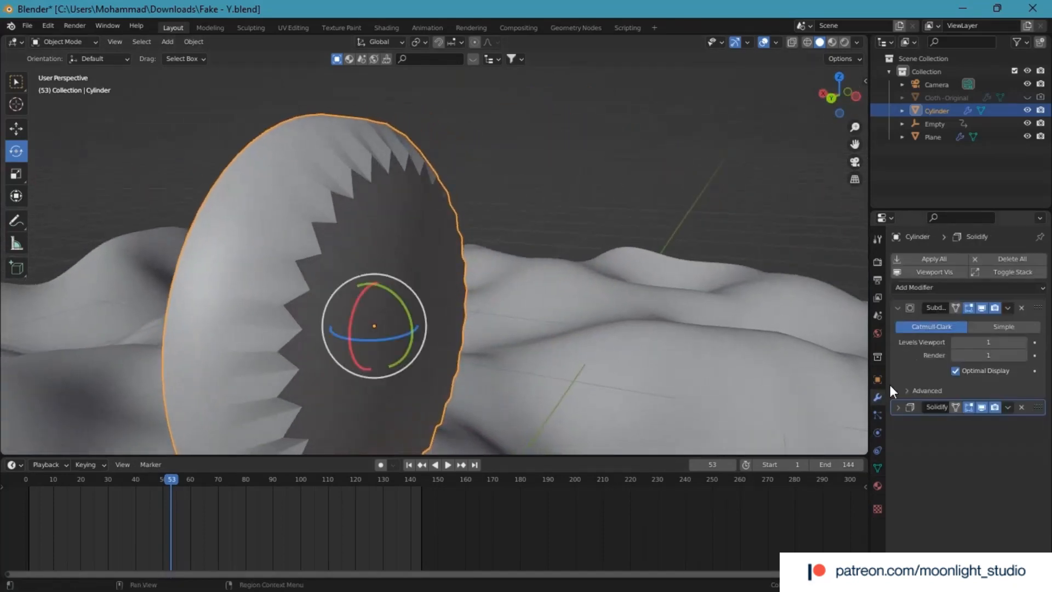
left_click(932, 282)
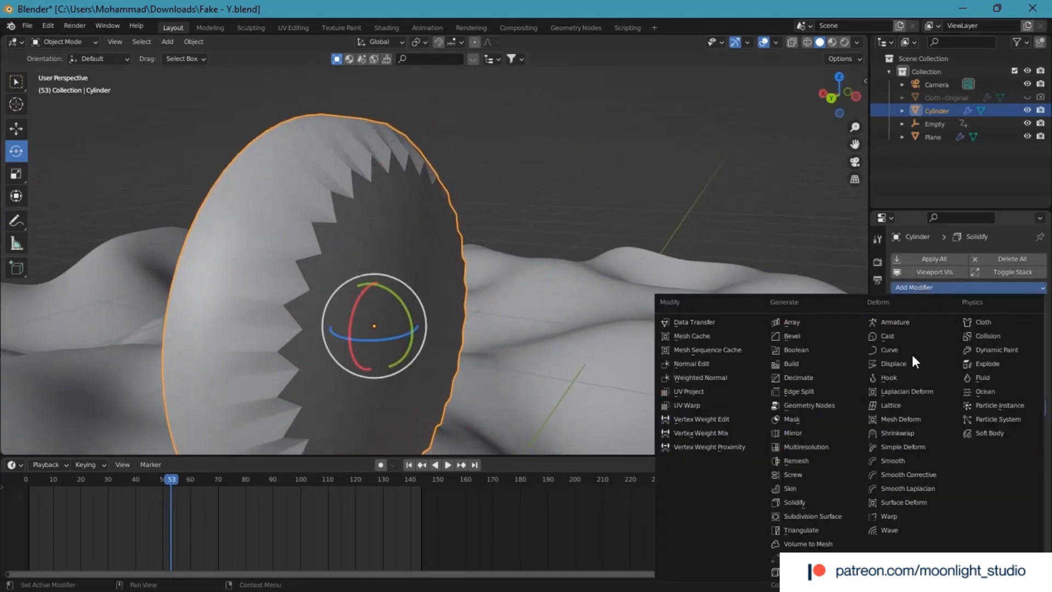
left_click(810, 331)
left_click_drag(1042, 422, 999, 270)
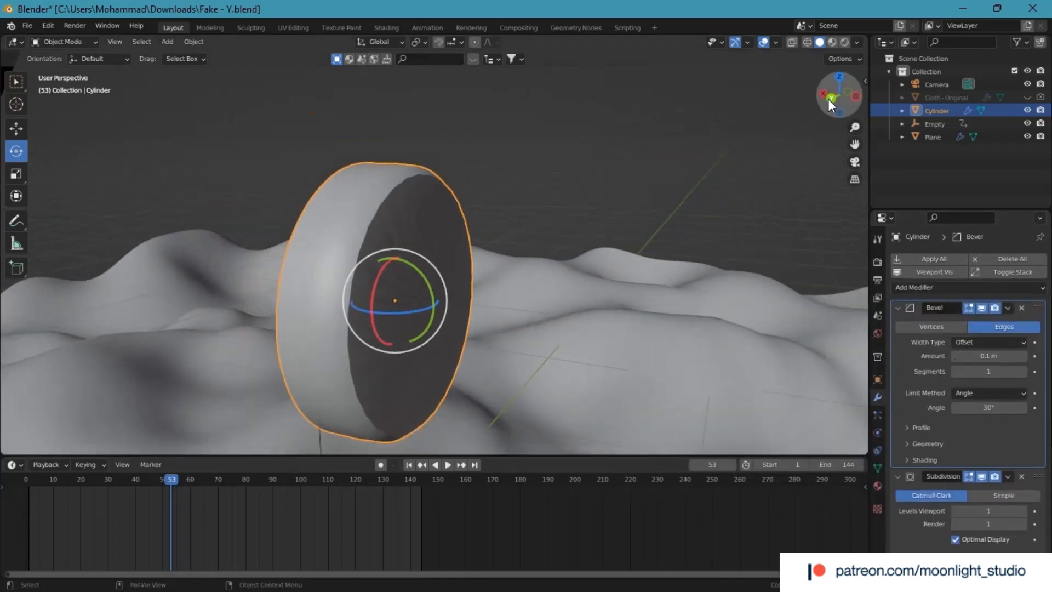
Step: Scale the cylinder along the X axis by about 0.556 to make it thinner
left_click_drag(838, 93, 752, 94)
left_click(17, 180)
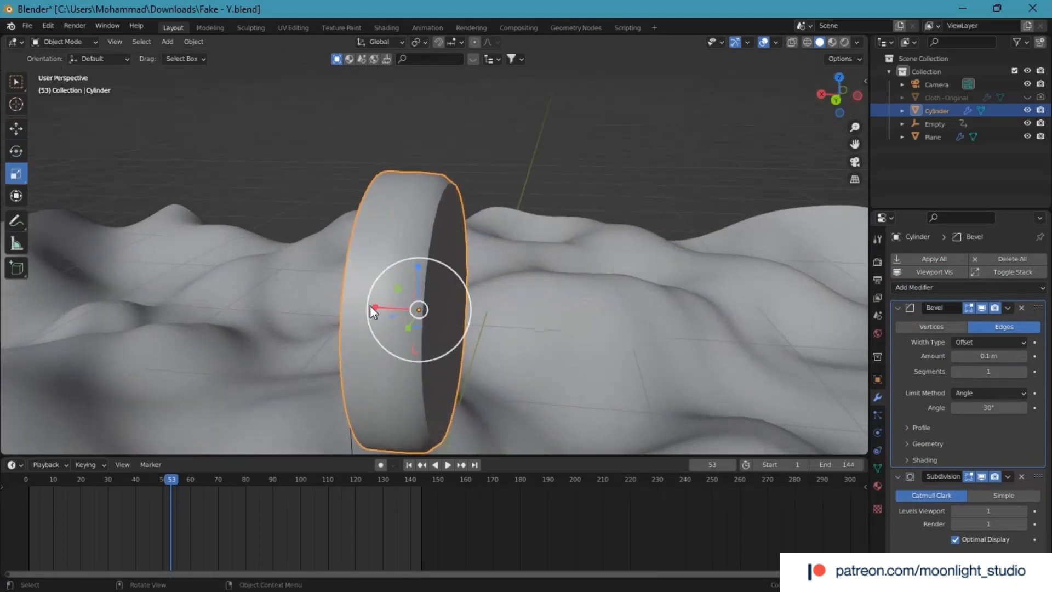
left_click_drag(374, 311, 394, 305)
mouse_move(838, 93)
left_mouse_down()
mouse_move(795, 96)
mouse_move(826, 96)
left_mouse_up()
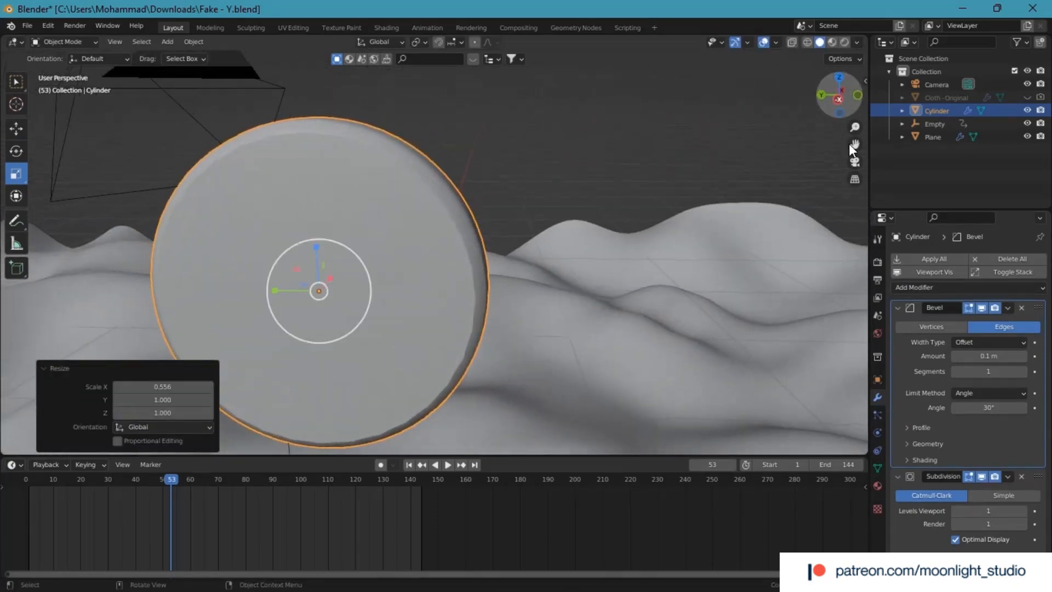
Step: Set the Bevel modifier's segments to 2 and its amount to 0.28 m
left_click(1025, 371)
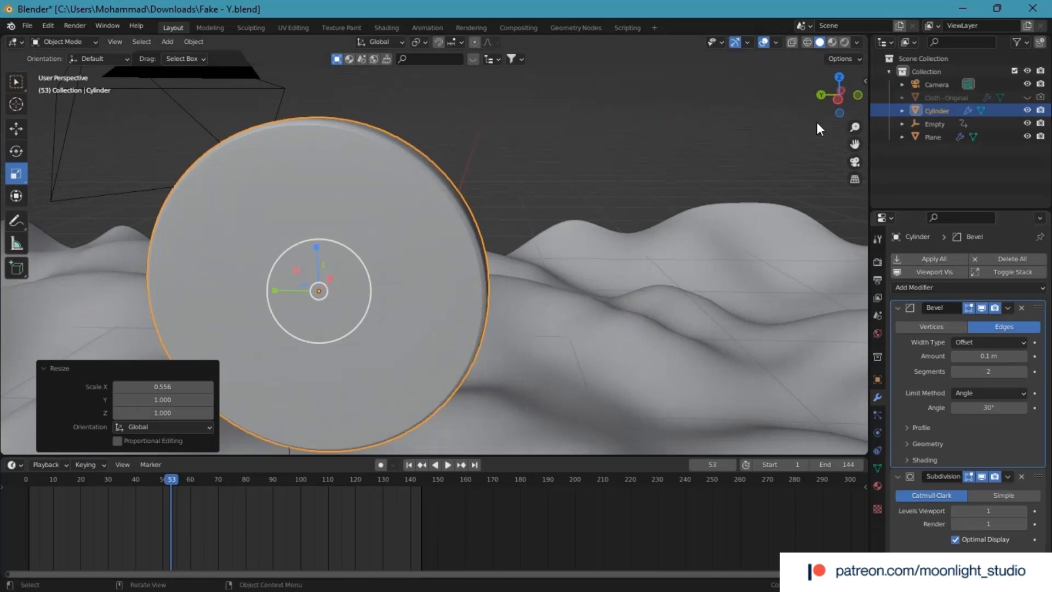
left_click_drag(838, 93, 803, 98)
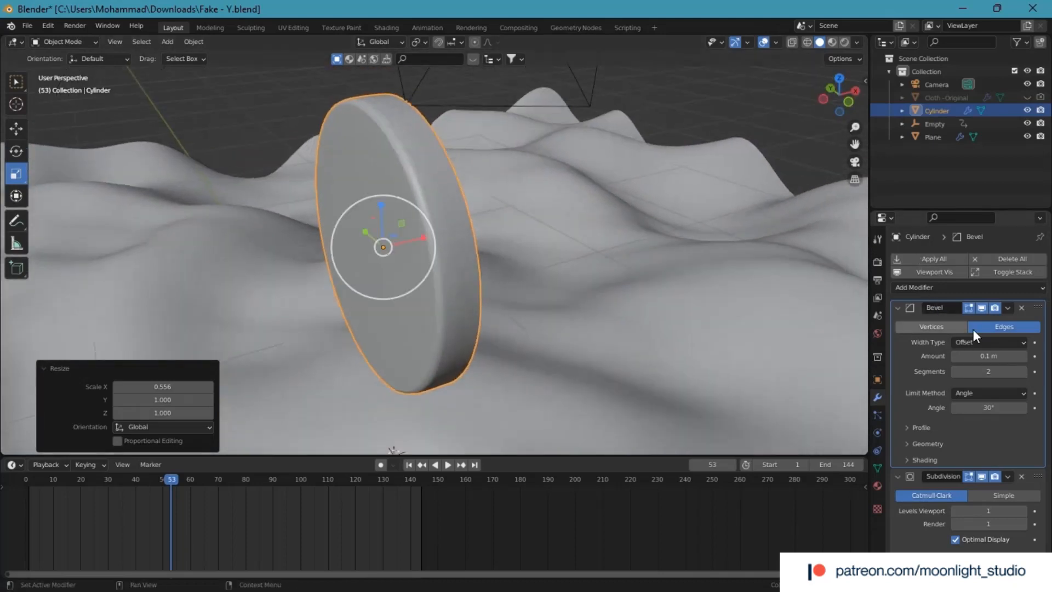
left_click(1022, 356)
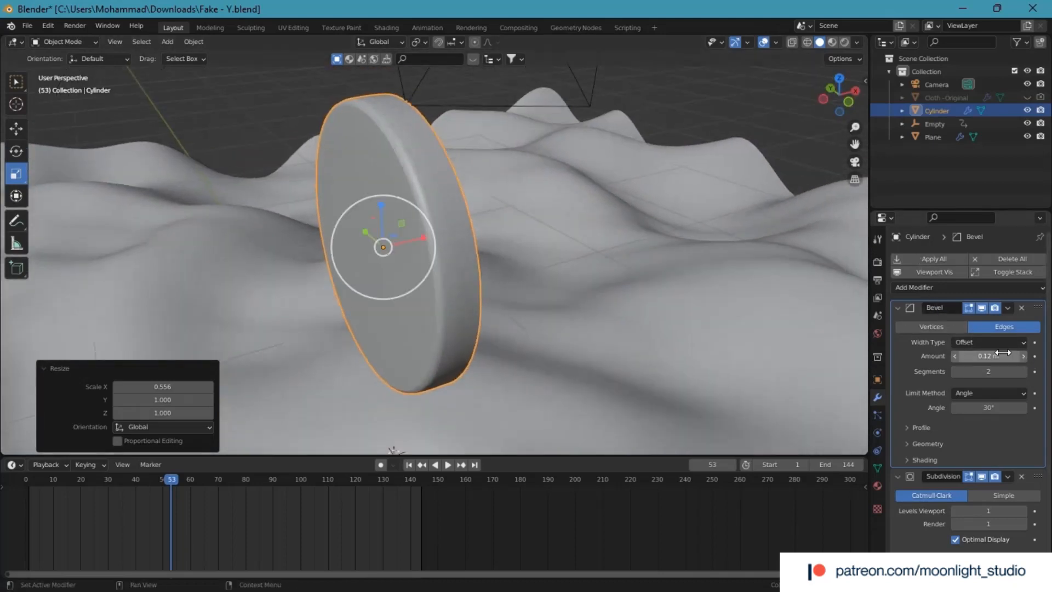
left_click_drag(957, 356, 938, 356)
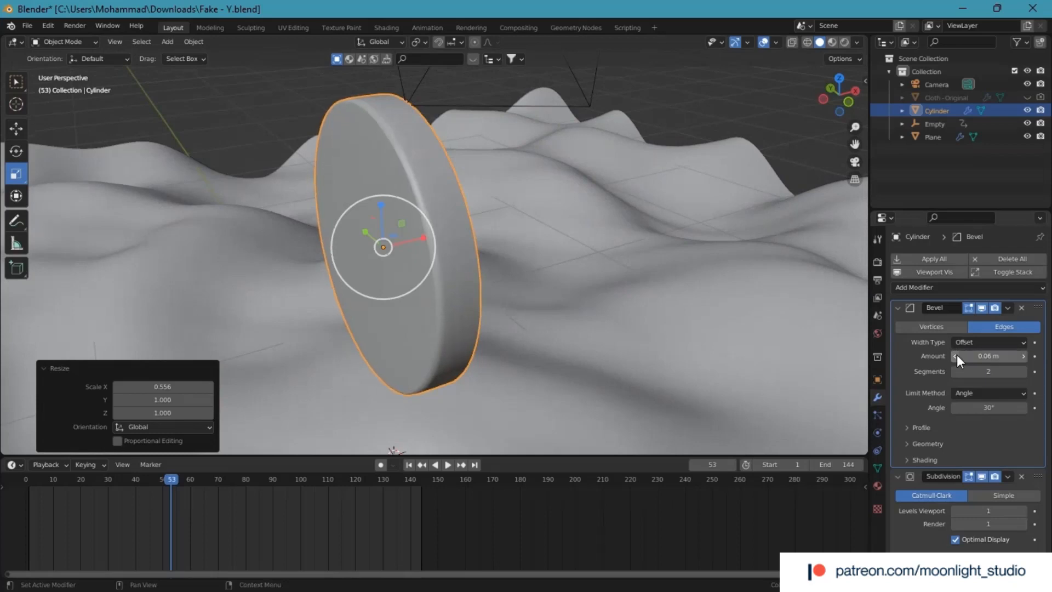
left_click(1021, 355)
left_click(1021, 355)
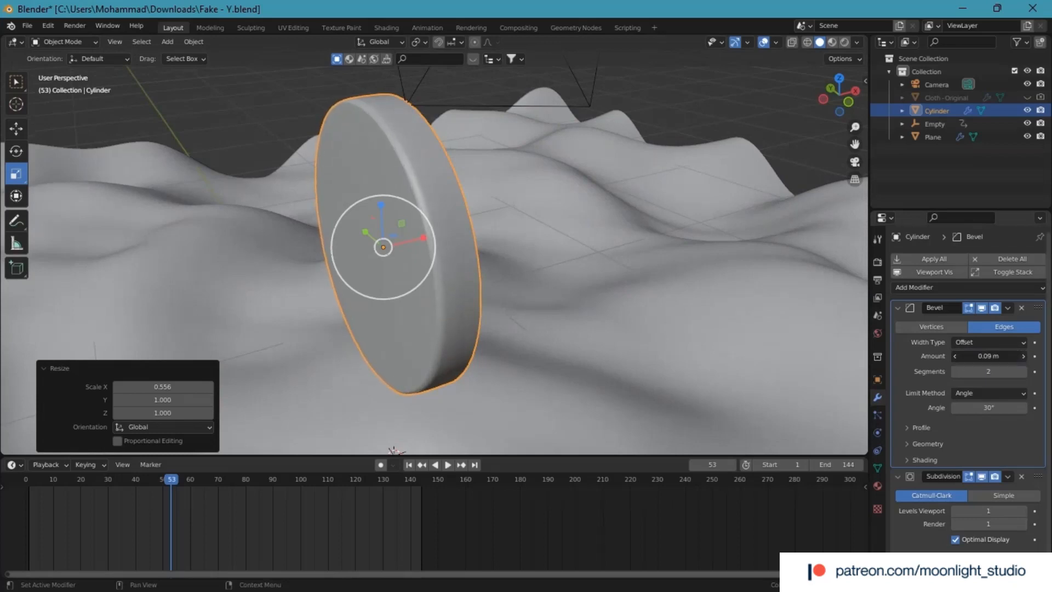
left_click(1021, 355)
left_click(1021, 355)
left_click(1021, 355)
left_click(1021, 355)
left_click(1021, 355)
left_click(1021, 355)
left_click(1021, 355)
left_click(1021, 355)
left_click(1021, 355)
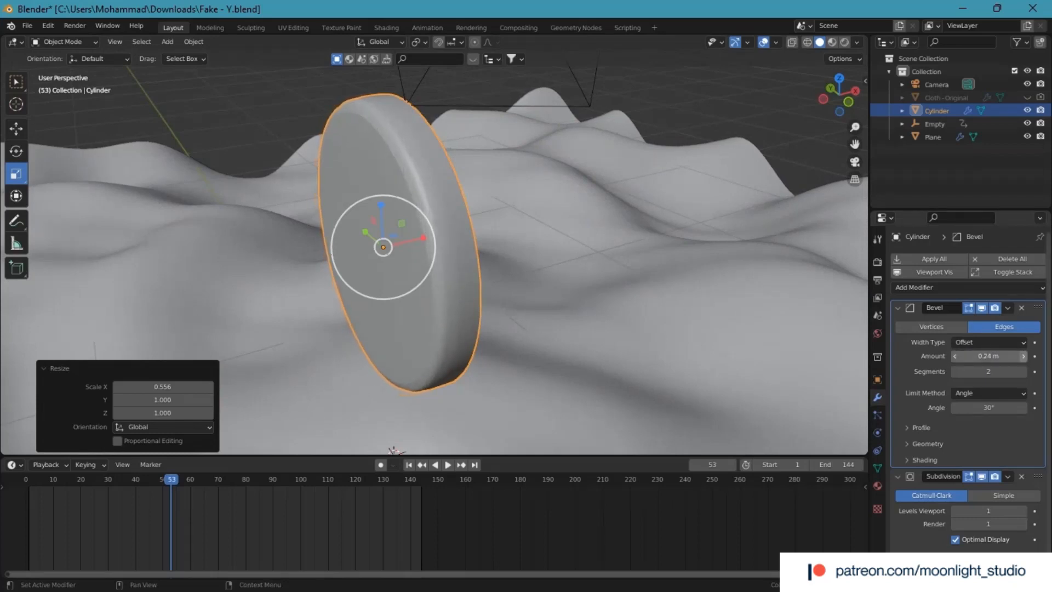
left_click(1021, 355)
left_click(1021, 355)
left_click(1021, 355)
left_click(1021, 355)
Step: Scale the cylinder along the X axis by about 1.180 to thicken it slightly
left_click_drag(837, 94, 562, 252)
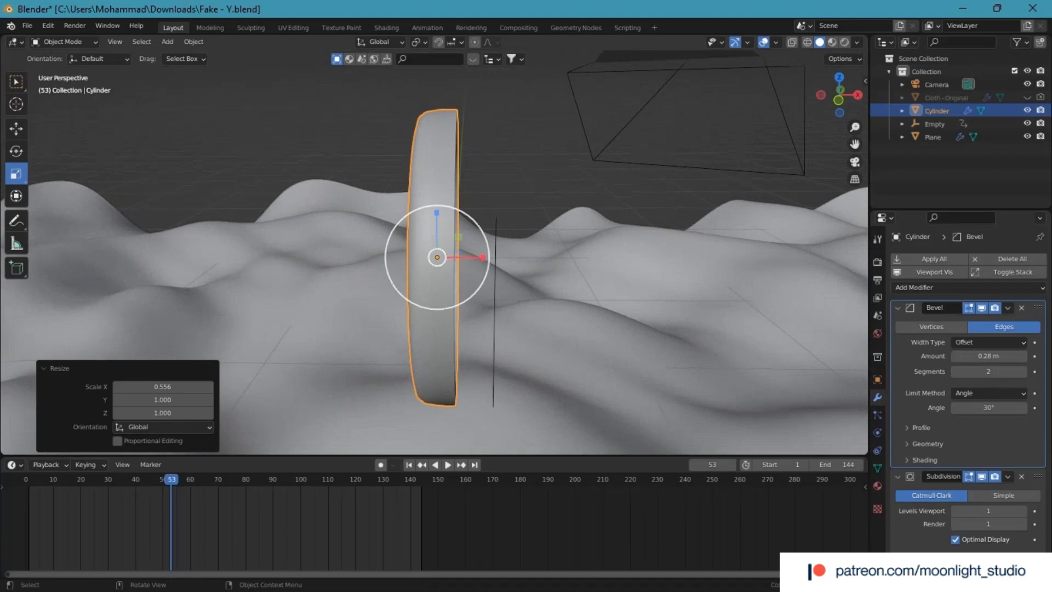
left_click_drag(483, 257, 491, 257)
left_click_drag(820, 101, 987, 97)
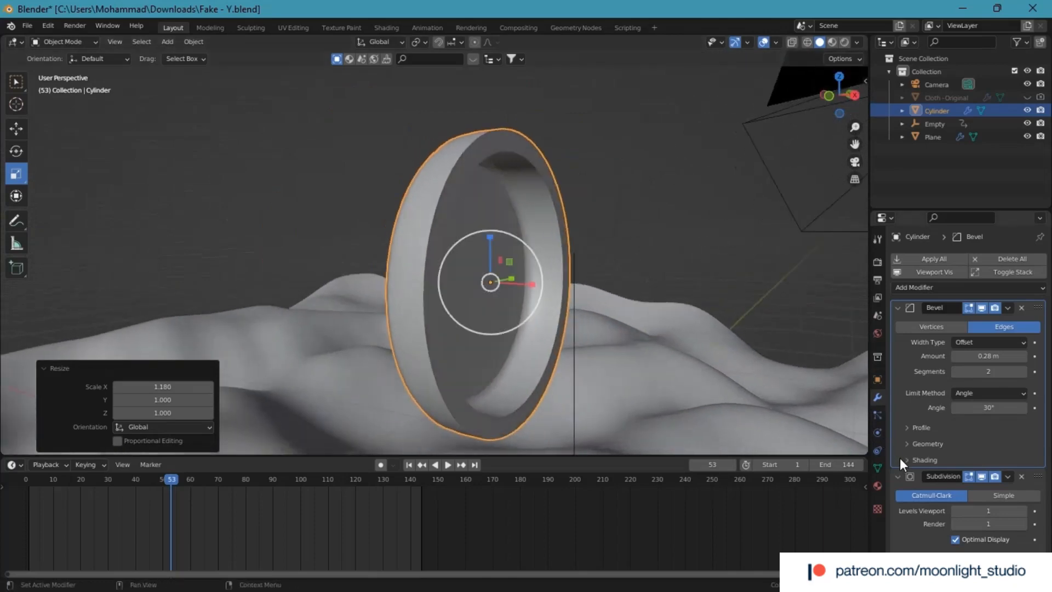
Step: Try the Solidify modifier above the Subdivision modifier and return it to the end of the stack
left_click(898, 477)
left_click_drag(1038, 493, 1040, 477)
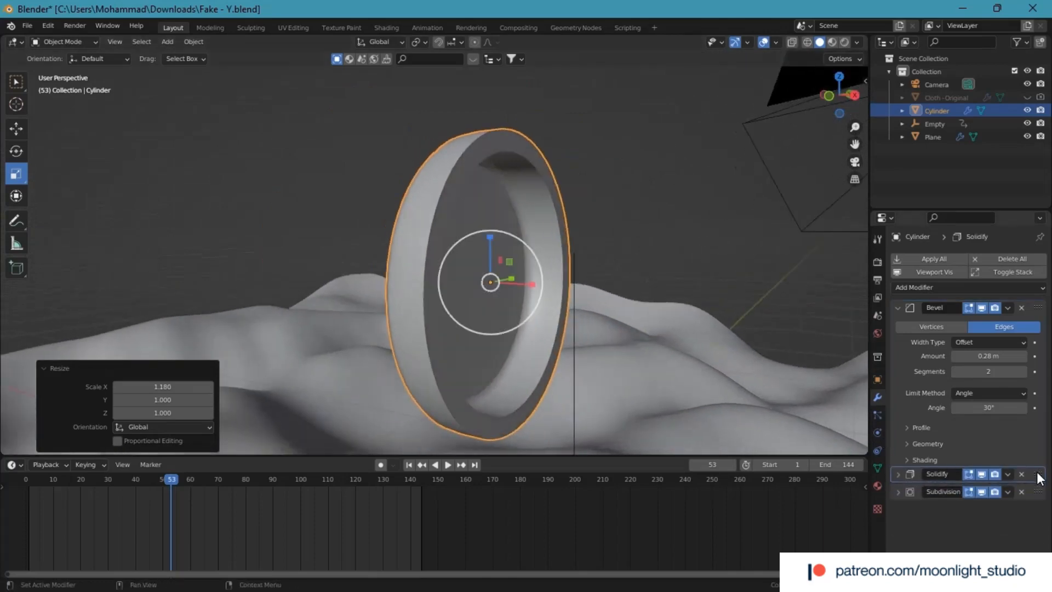
mouse_move(830, 103)
left_mouse_down()
mouse_move(734, 104)
mouse_move(671, 121)
mouse_move(863, 76)
mouse_move(822, 88)
left_mouse_up()
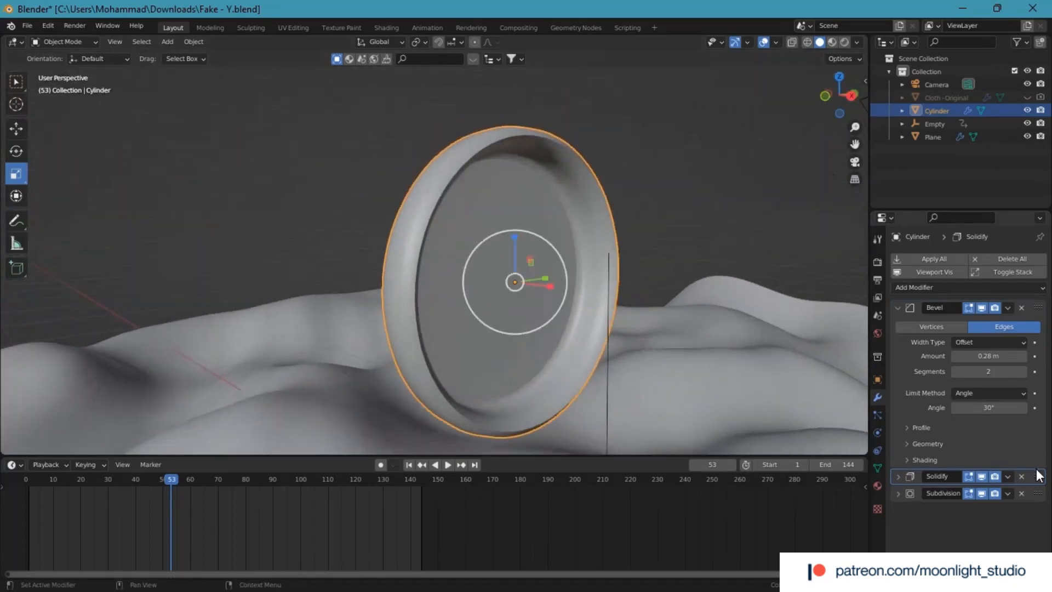
left_click_drag(1038, 477, 1037, 521)
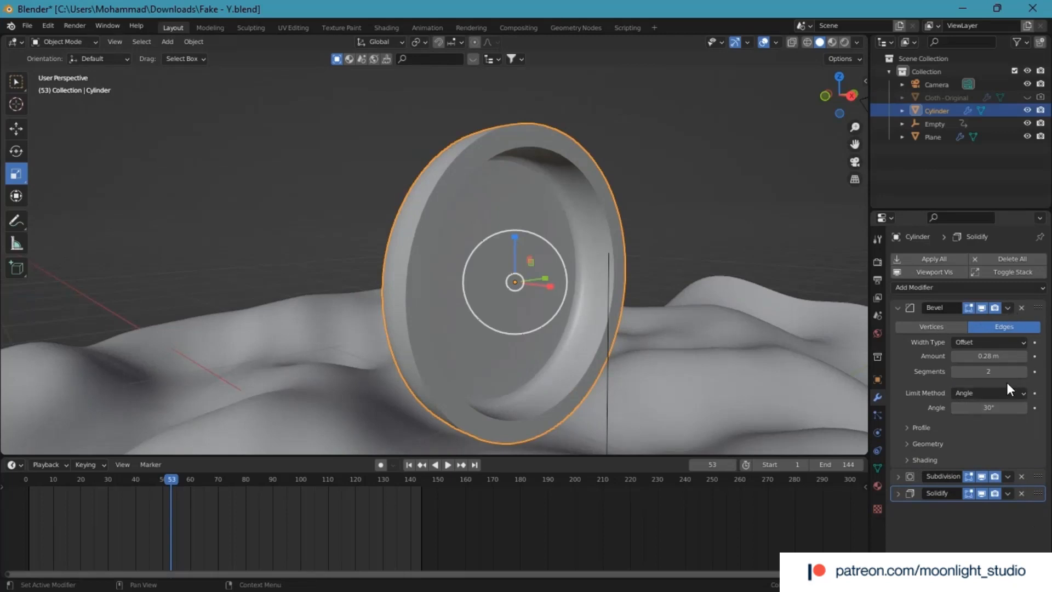
Step: Apply the cylinder's Bevel and Solidify modifiers and deselect the cylinder
left_click(1007, 308)
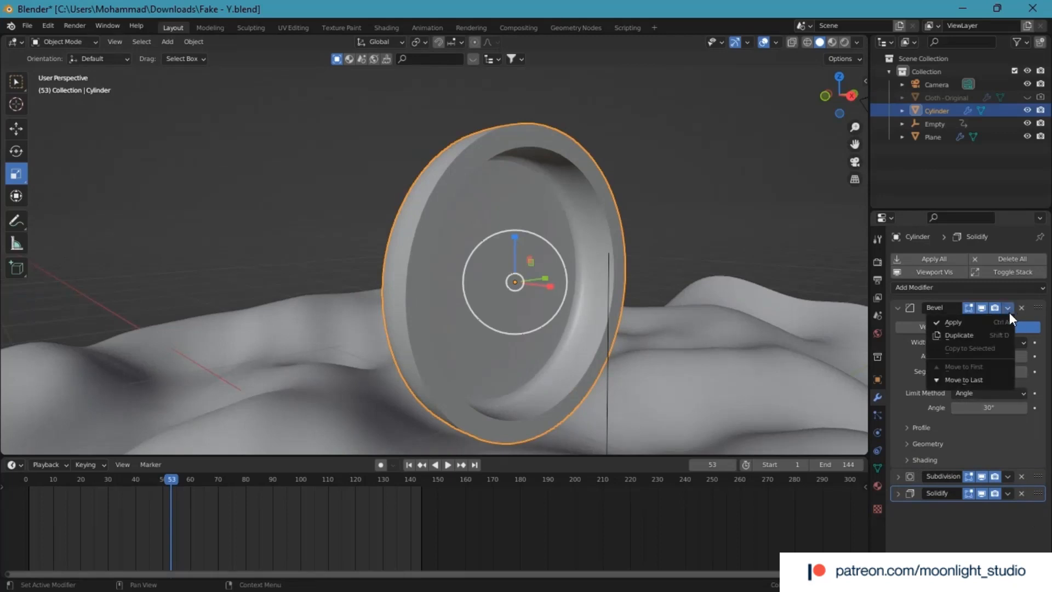
left_click(997, 325)
left_click(1009, 324)
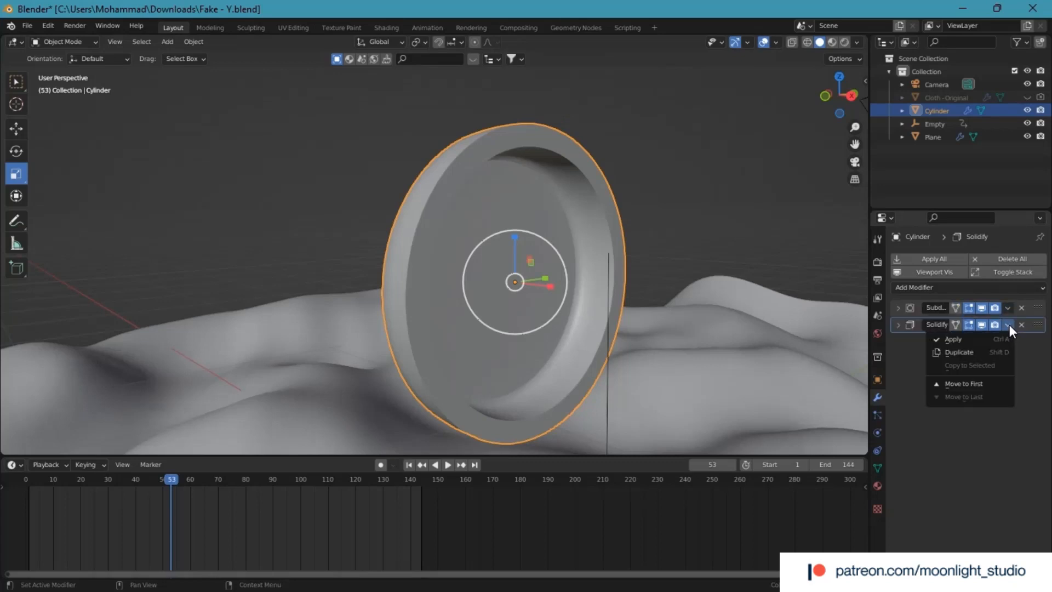
left_click(1004, 334)
left_click(675, 218)
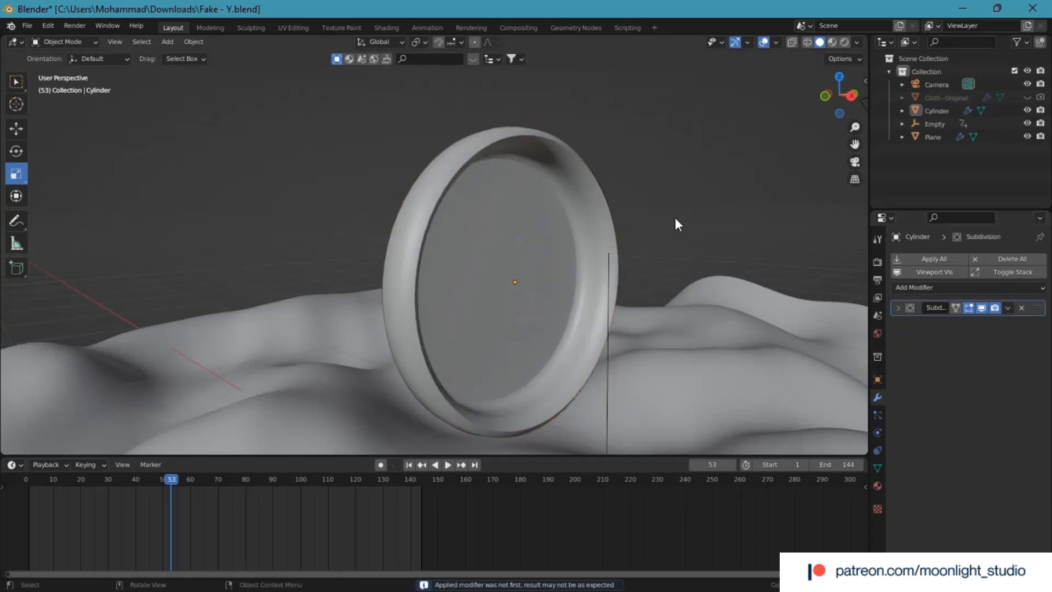
Step: Examine the cylinder's rim and mesh edges in Edit Mode and return to Object Mode
left_click_drag(819, 84, 794, 119)
middle_click_drag(524, 242, 513, 208)
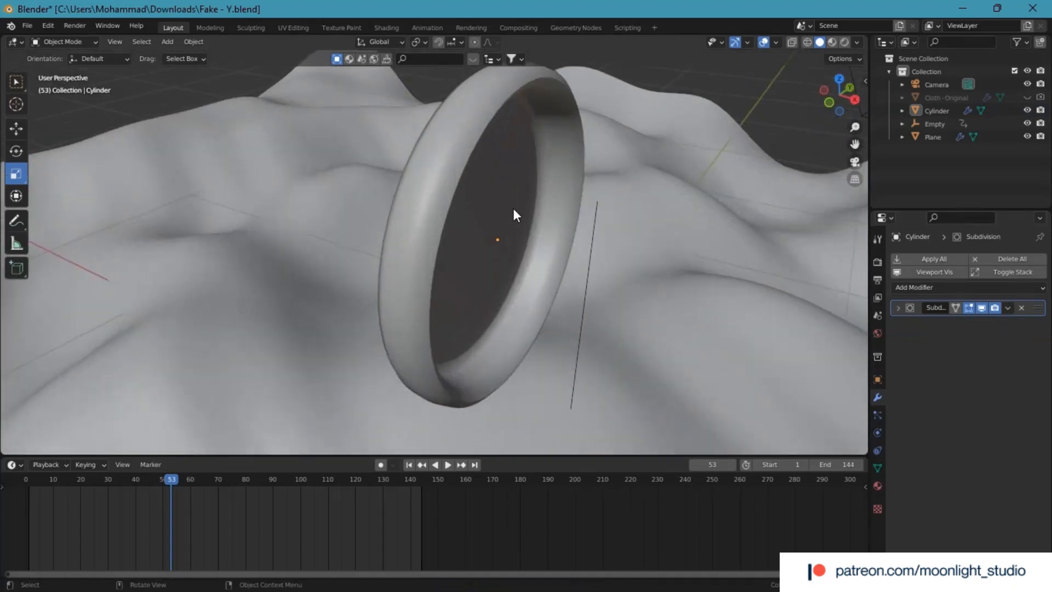
left_click(512, 208)
left_click(66, 40)
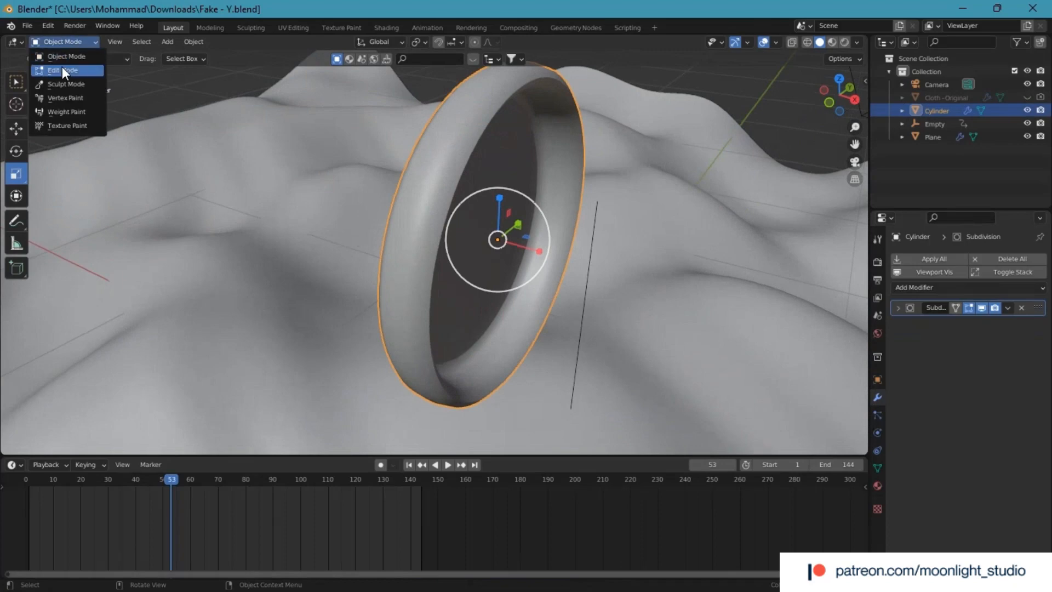
left_click(62, 65)
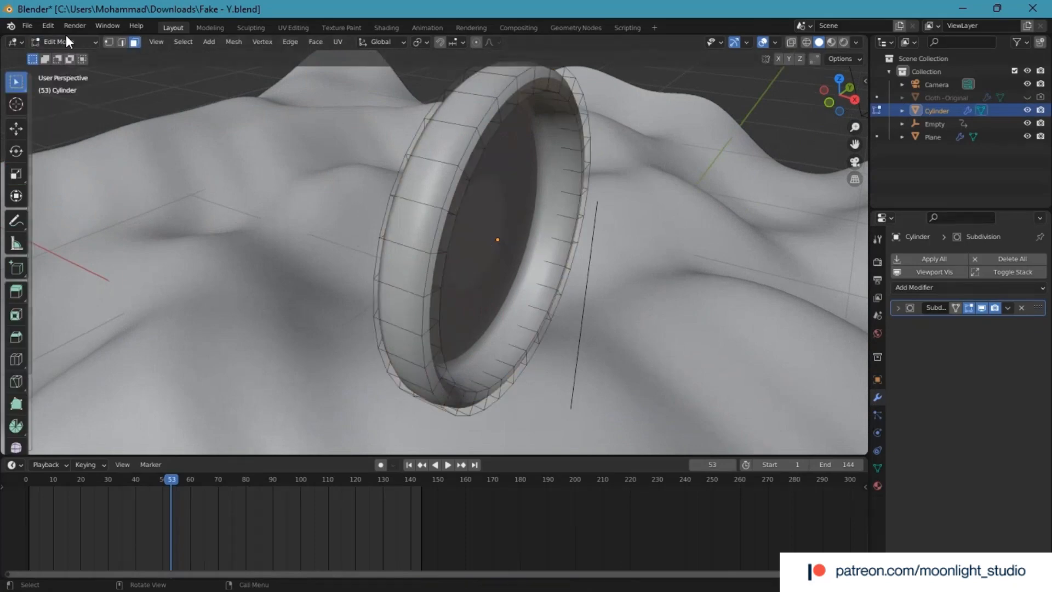
left_click(68, 40)
left_click(62, 52)
scroll(539, 164, "down", 1)
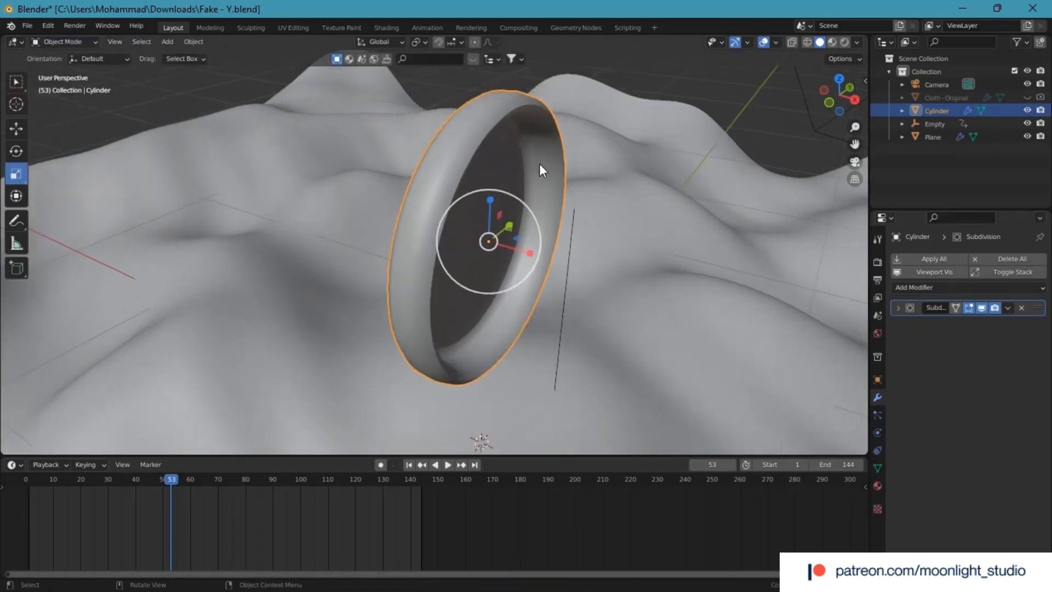
Step: Remove the Subdivision modifier from the cylinder
left_click(768, 117)
left_click_drag(832, 94, 920, 104)
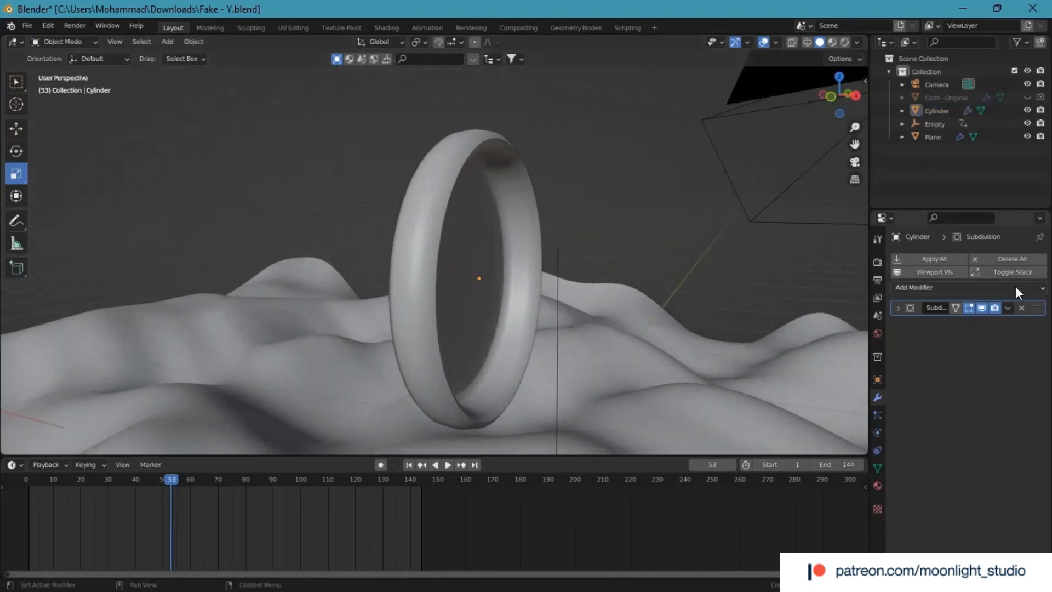
left_click(1021, 307)
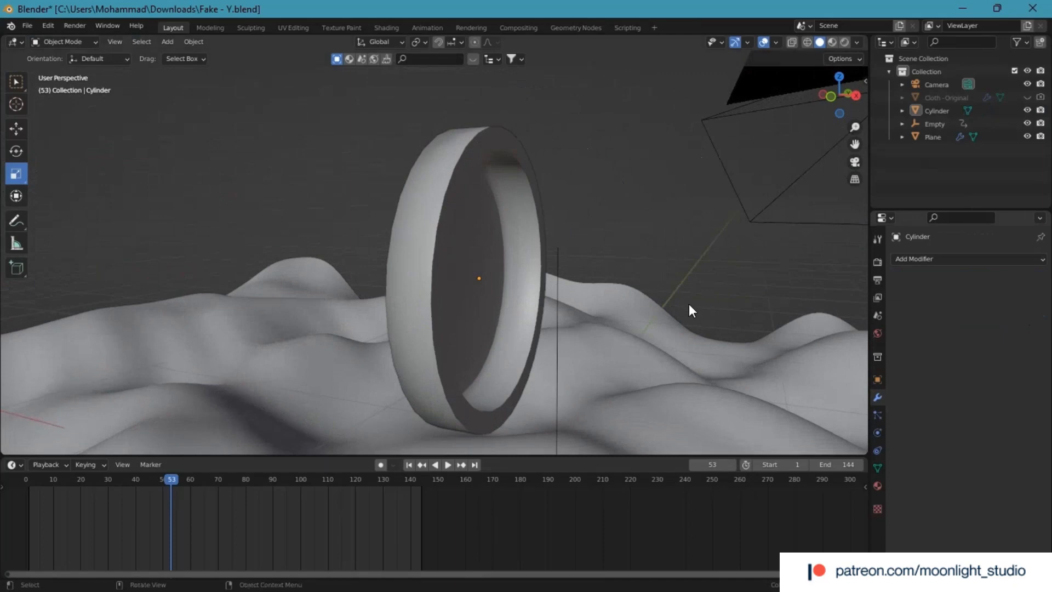
Step: Scale the cylinder uniformly to about 0.384 of its size while viewing it through the camera
left_click_drag(840, 96, 731, 180)
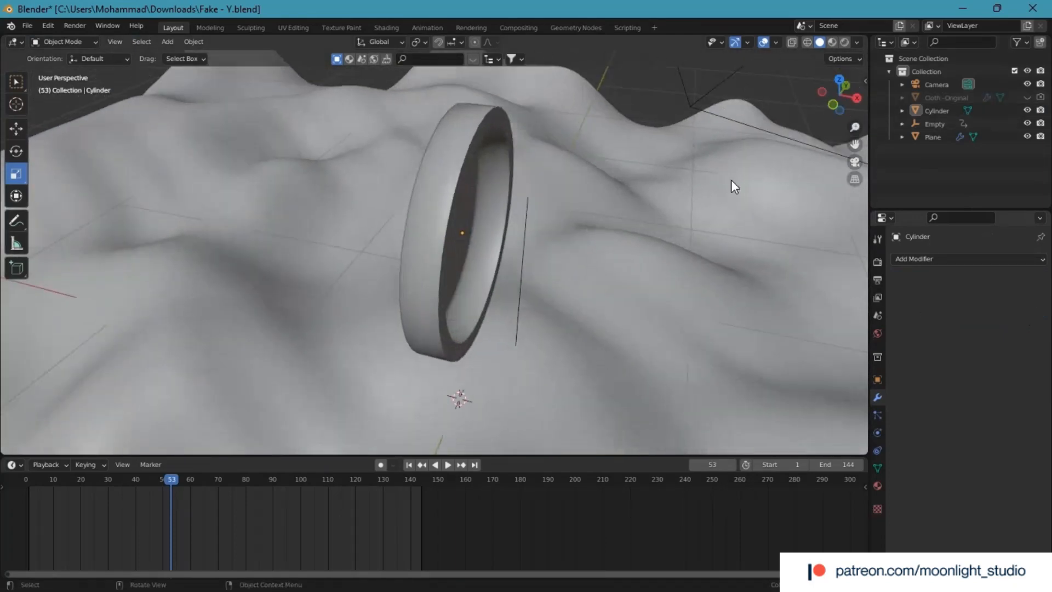
left_click(680, 301)
left_click(471, 189)
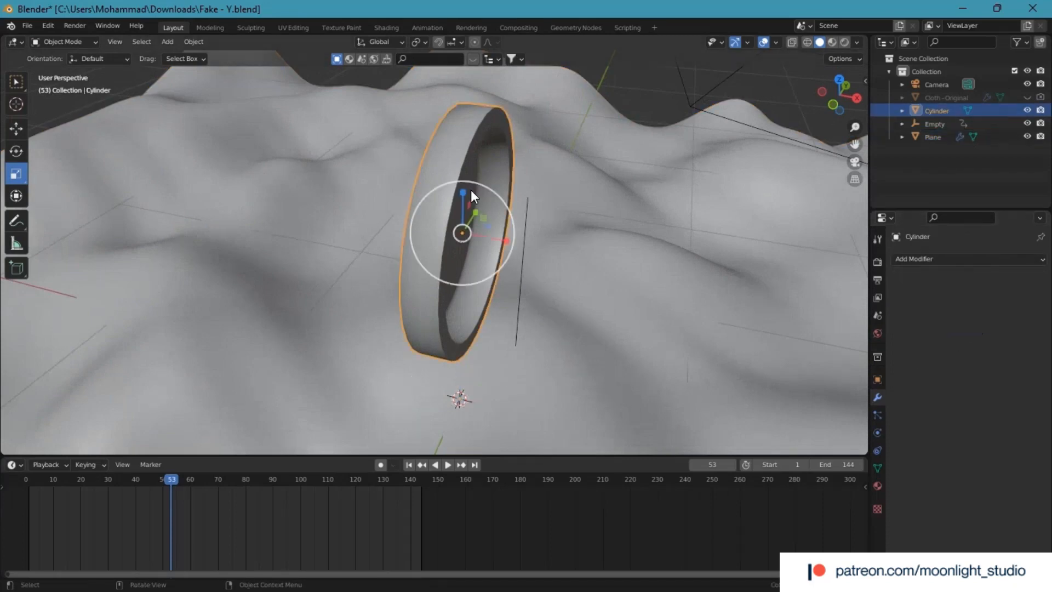
scroll(510, 253, "down", 4)
left_click_drag(819, 93, 840, 262)
left_click(862, 165)
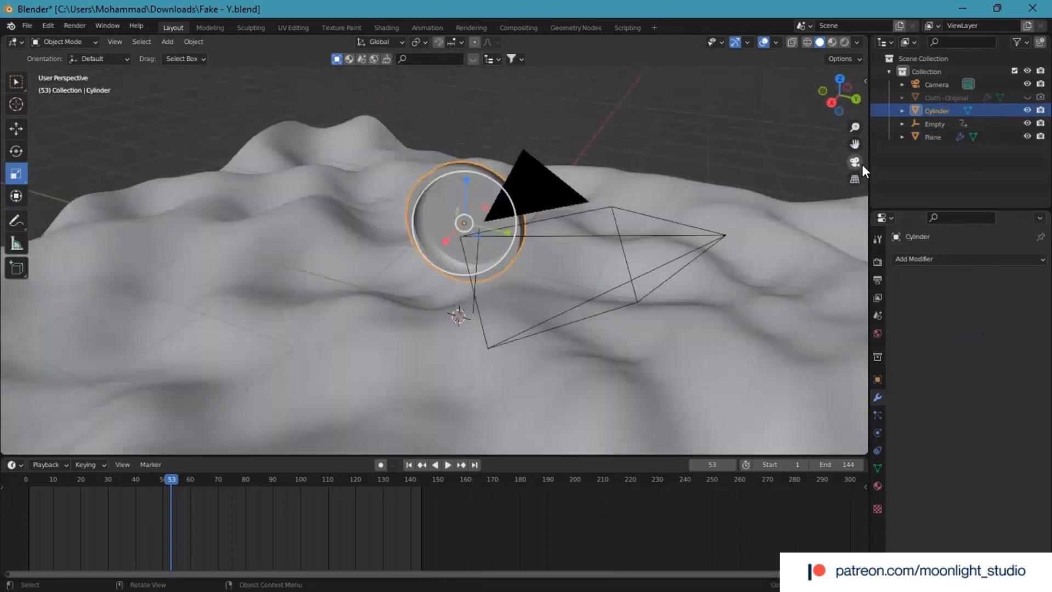
key("s")
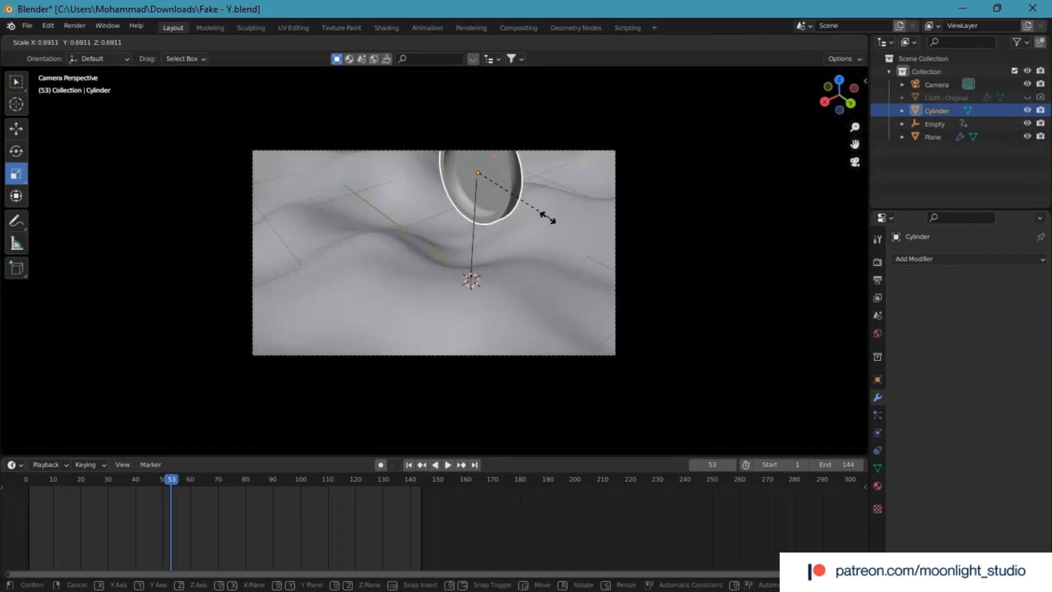
left_click(512, 204)
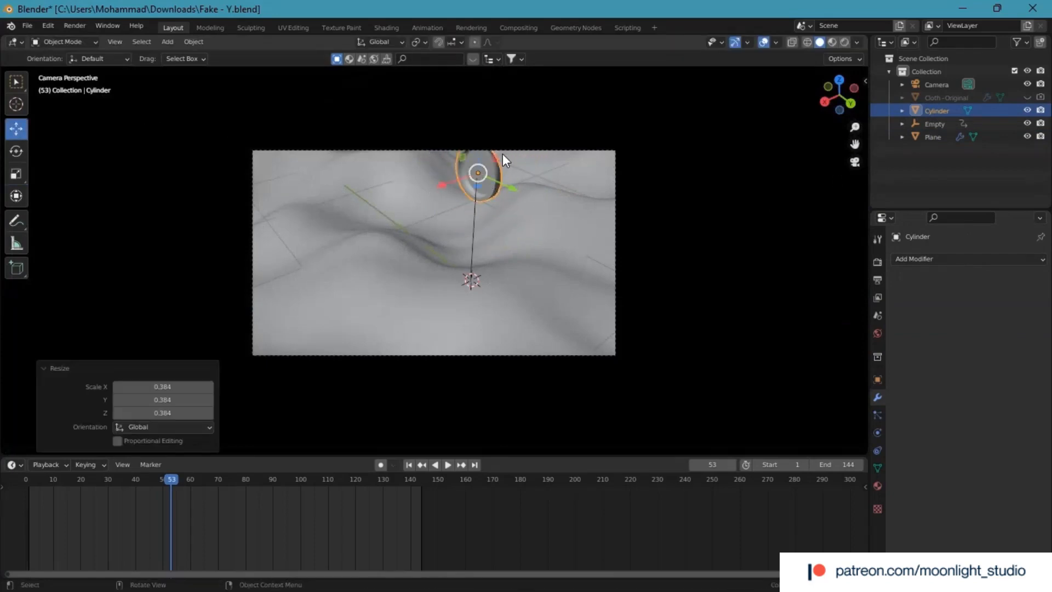
Step: Move the cylinder about 0.54 m down along Z and about -2.38 m along Y
key("g")
key("z")
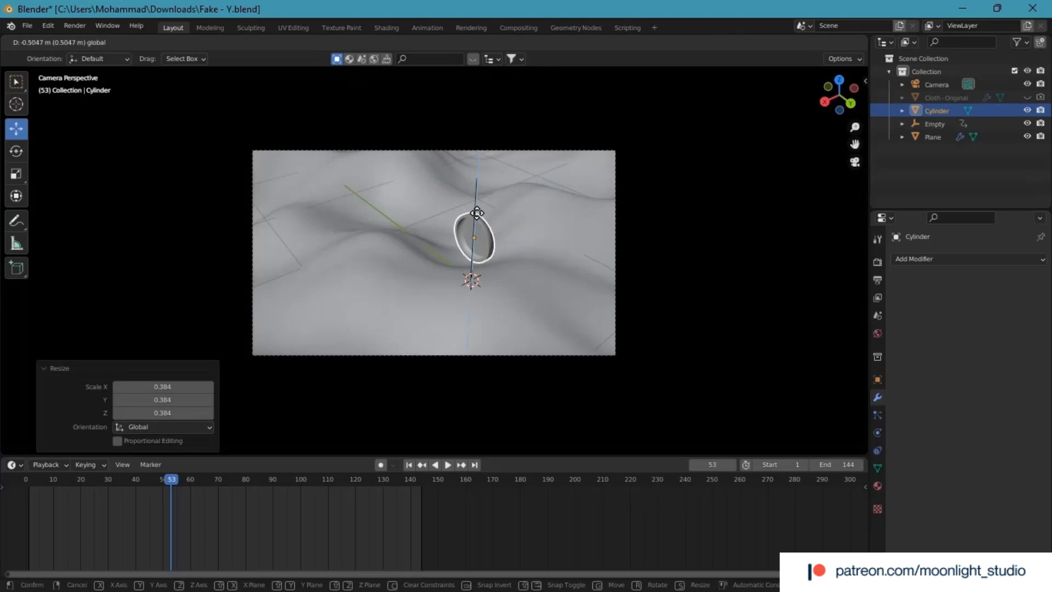
left_click(477, 216)
key("g")
key("y")
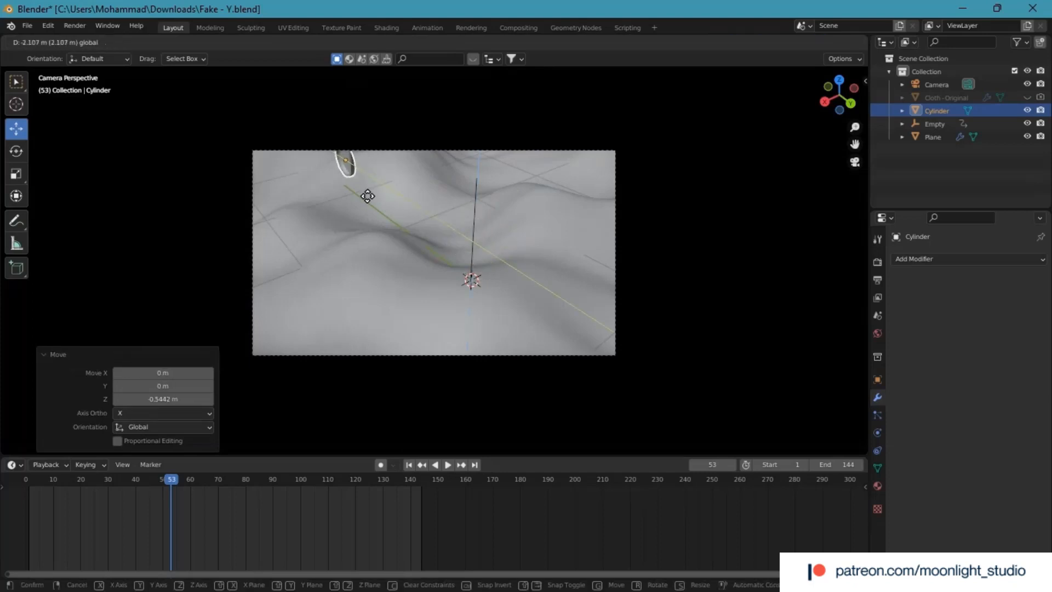
left_click(361, 189)
Step: Lower the cylinder about 0.10 m along Z so it sits into the crest of the cloth
left_click(849, 160)
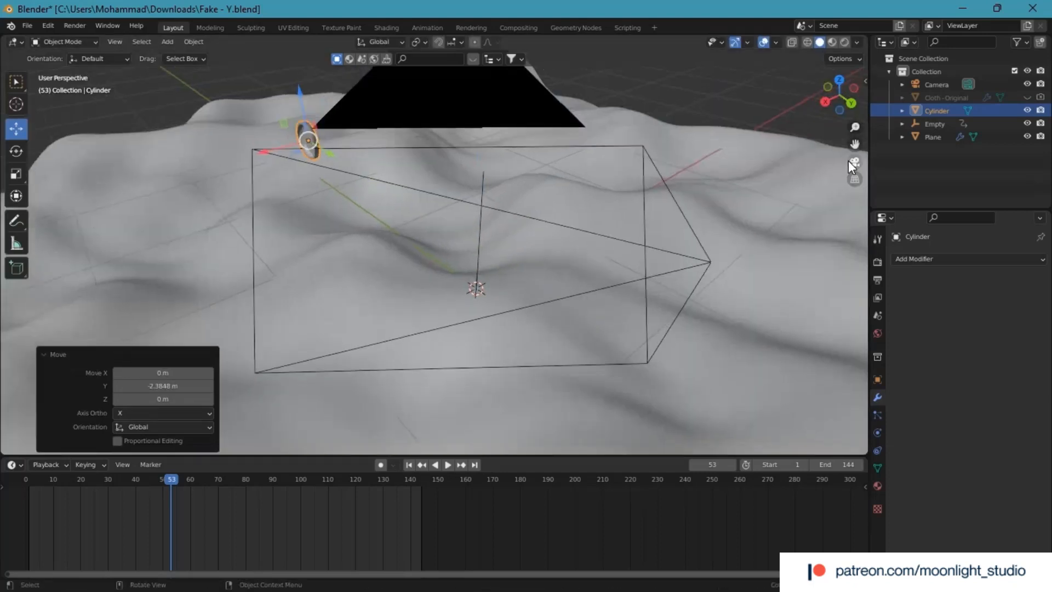
scroll(284, 336, "up", 3)
left_click_drag(851, 146, 1049, 19)
scroll(429, 294, "up", 4)
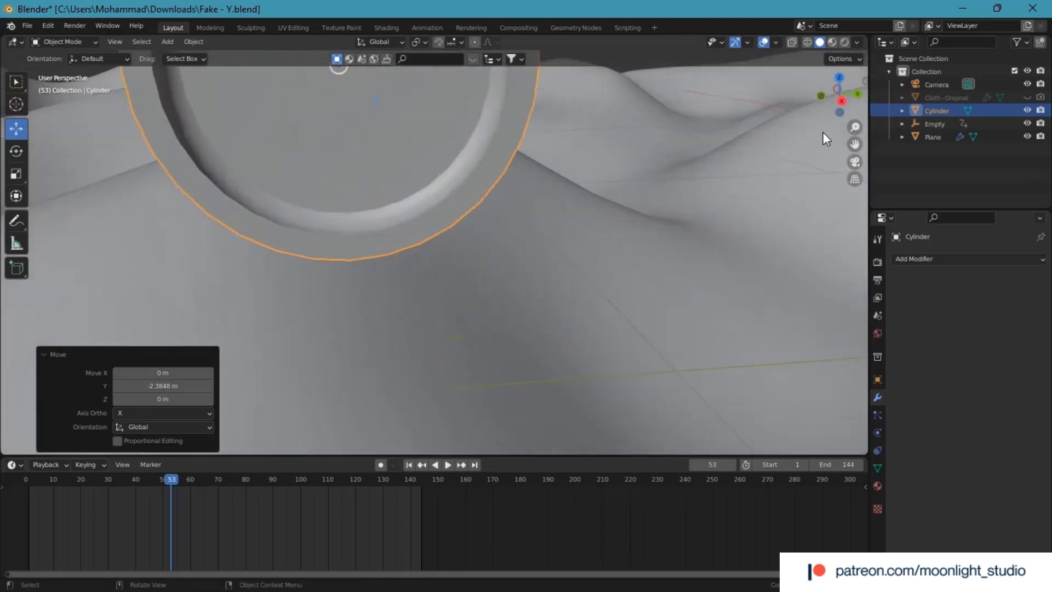
middle_click_drag(485, 271, 476, 232)
scroll(476, 232, "down", 2)
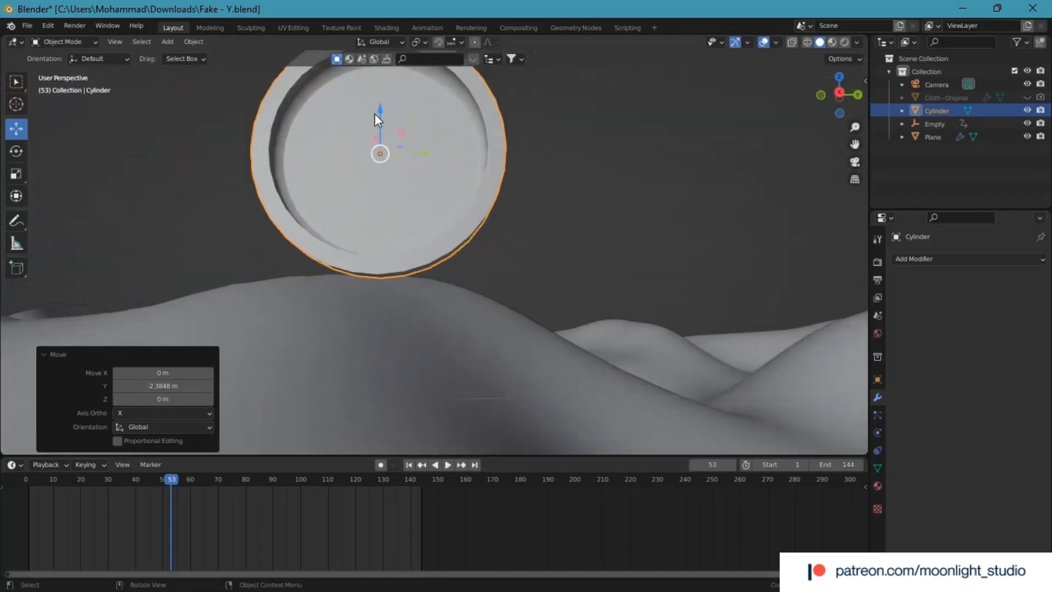
key("g")
key("z")
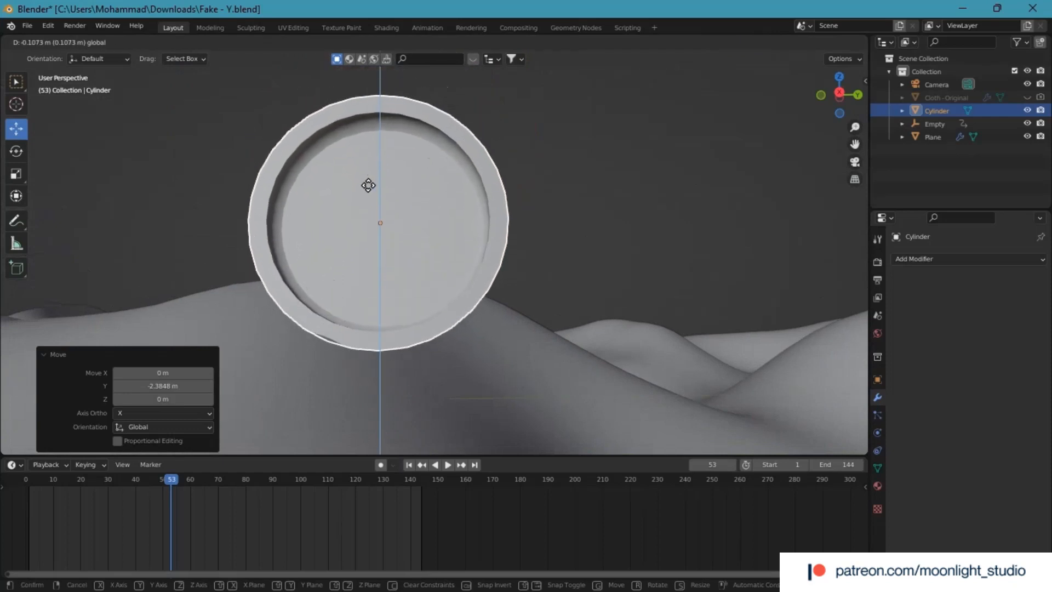
left_click(369, 182)
scroll(462, 248, "down", 1)
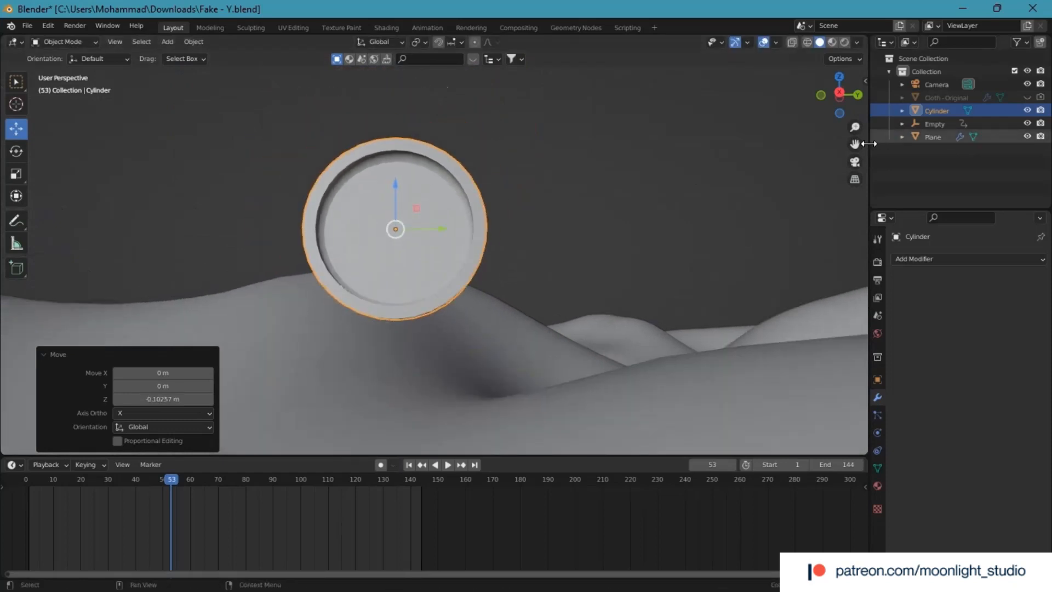
Step: Add a Shrinkwrap object constraint to the cylinder with the cloth Plane as its target
left_click(855, 162)
left_click(651, 241)
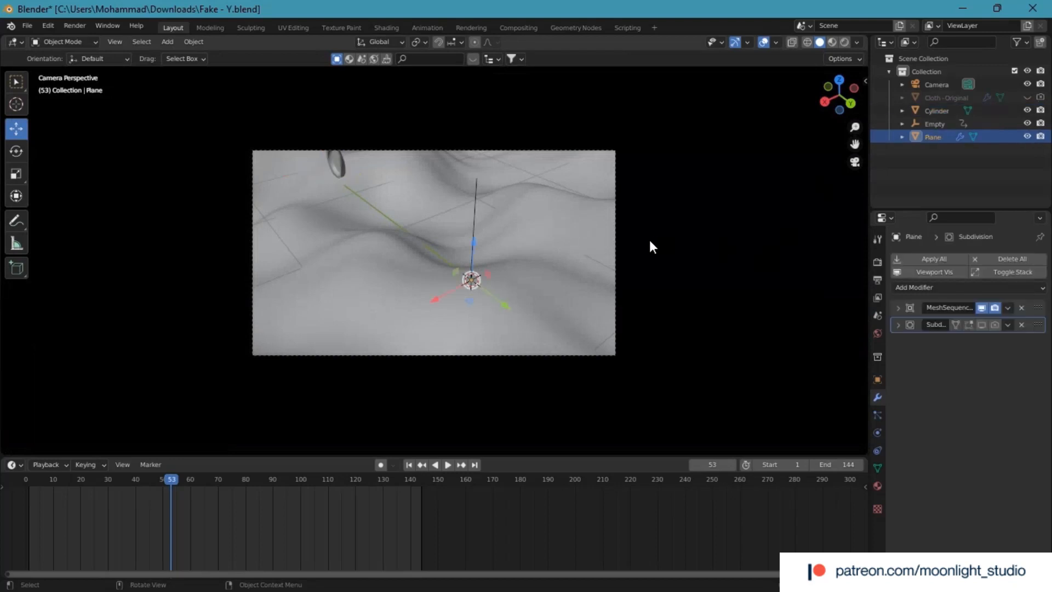
left_click(334, 161)
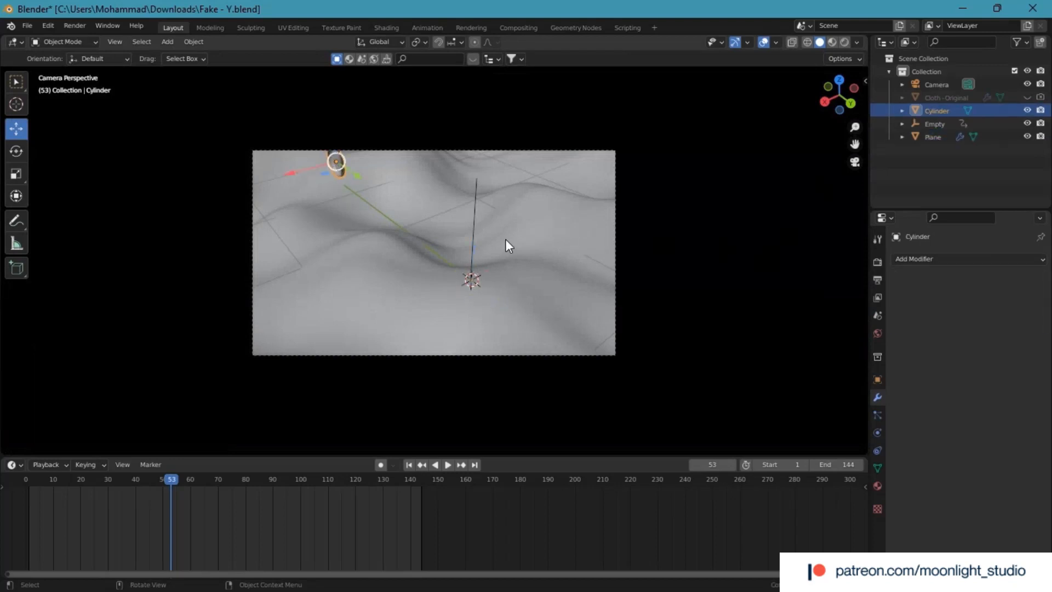
left_click(879, 444)
left_click(932, 259)
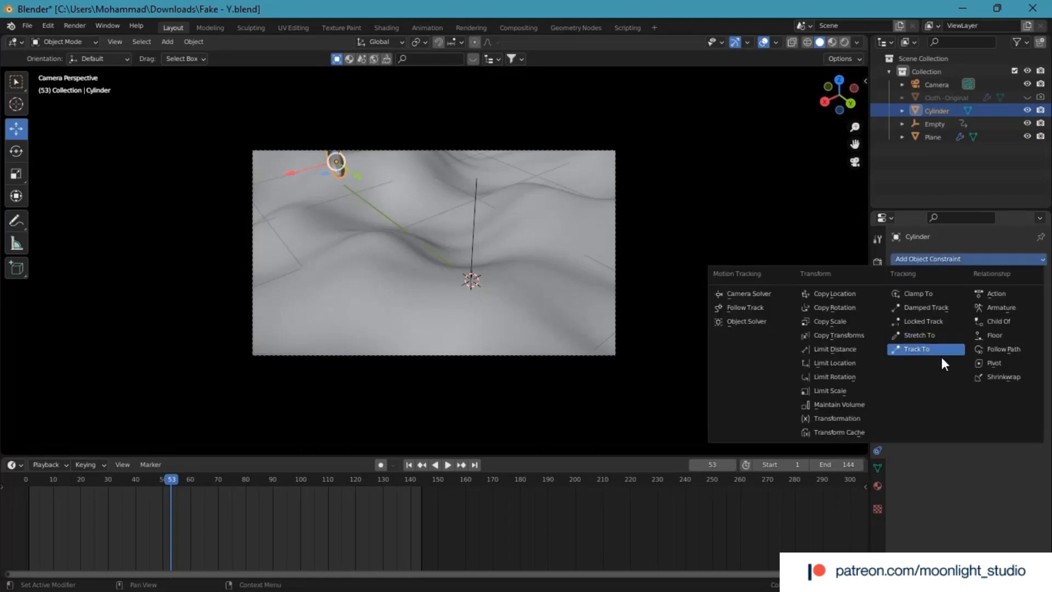
left_click(998, 376)
left_click(1020, 298)
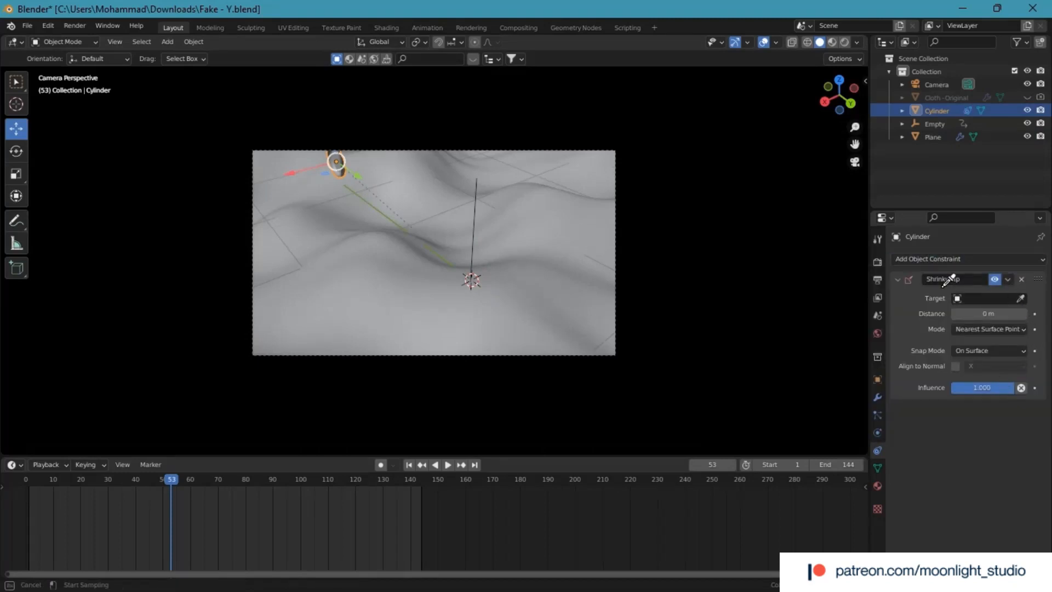
left_click(545, 277)
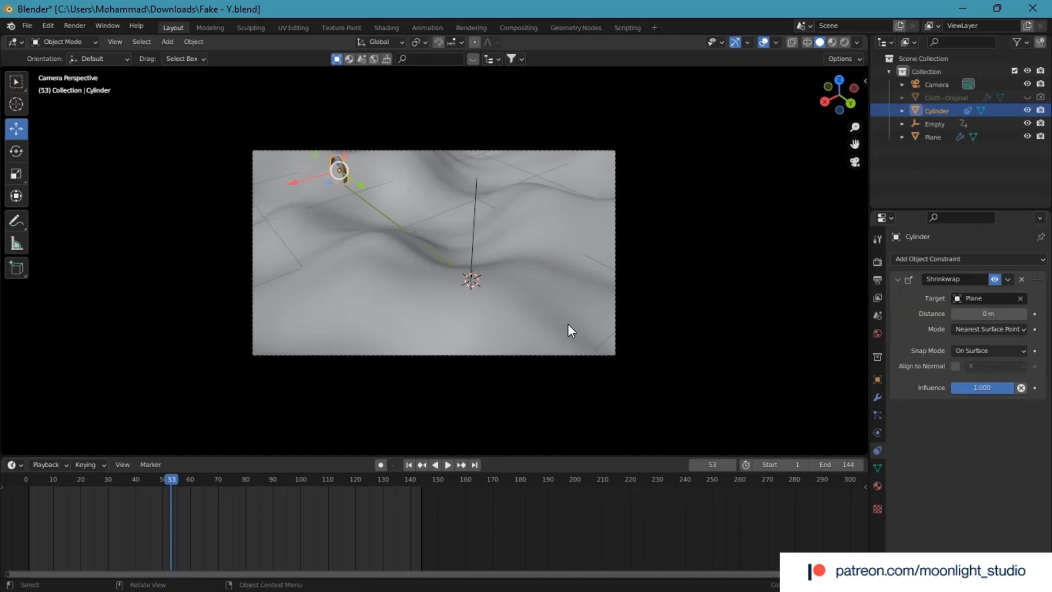
Step: Play the animation to check how the cylinder follows the cloth, and return to frame 1
left_click(444, 464)
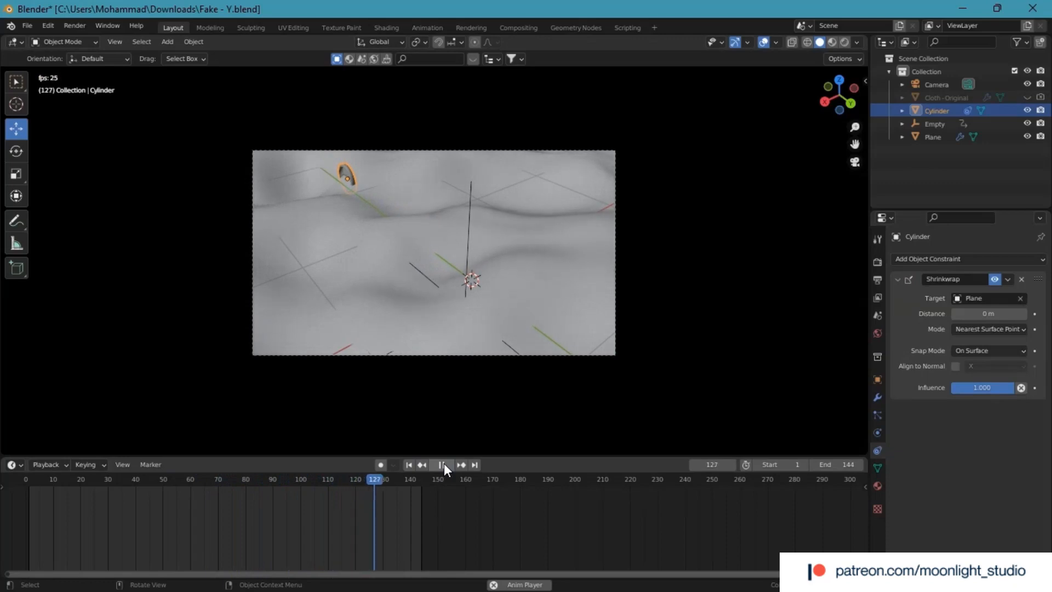
left_click(444, 464)
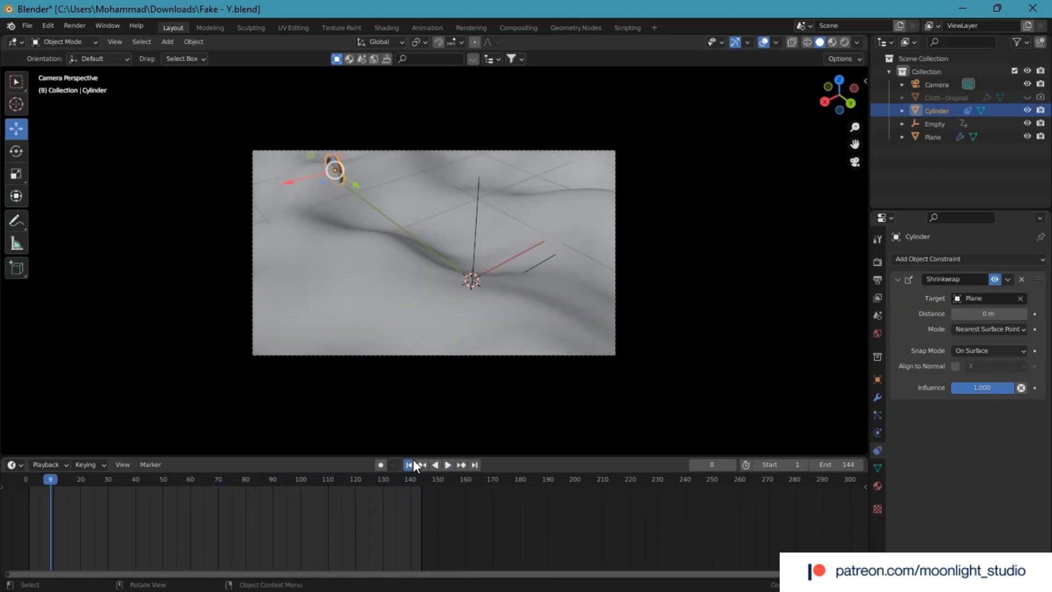
left_click(412, 463)
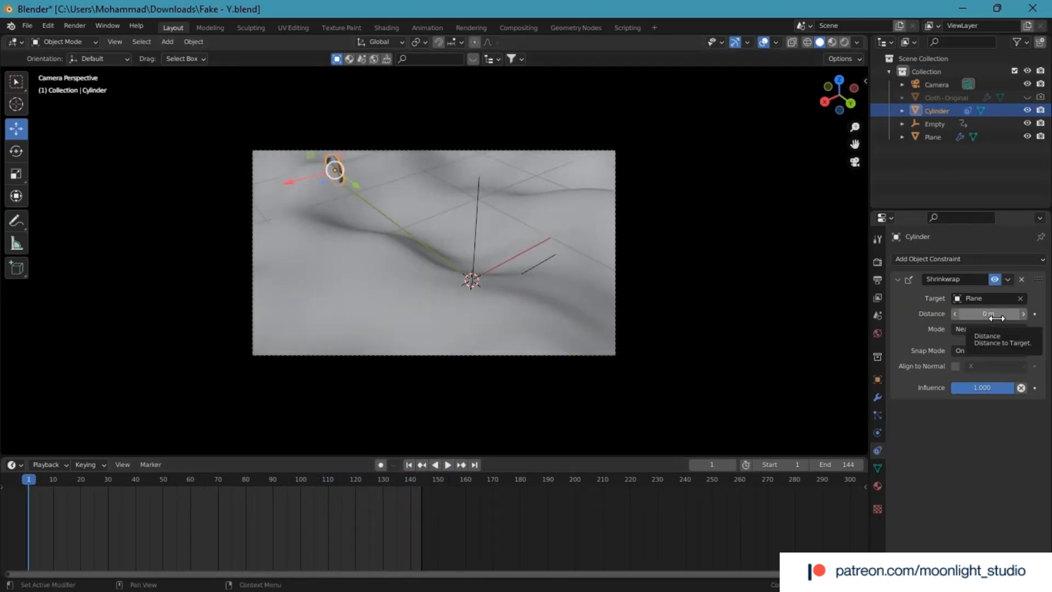
Step: Set the Shrinkwrap constraint's snap mode to Outside and inspect the cylinder's contact with the cloth up close
left_click(988, 348)
left_click(993, 393)
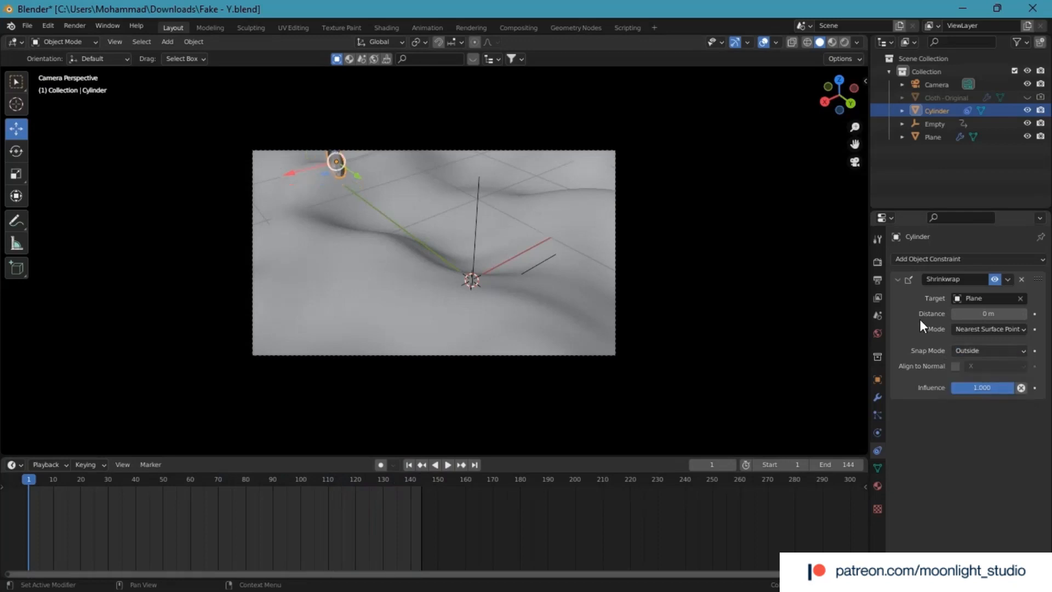
left_click(852, 164)
scroll(587, 255, "up", 4)
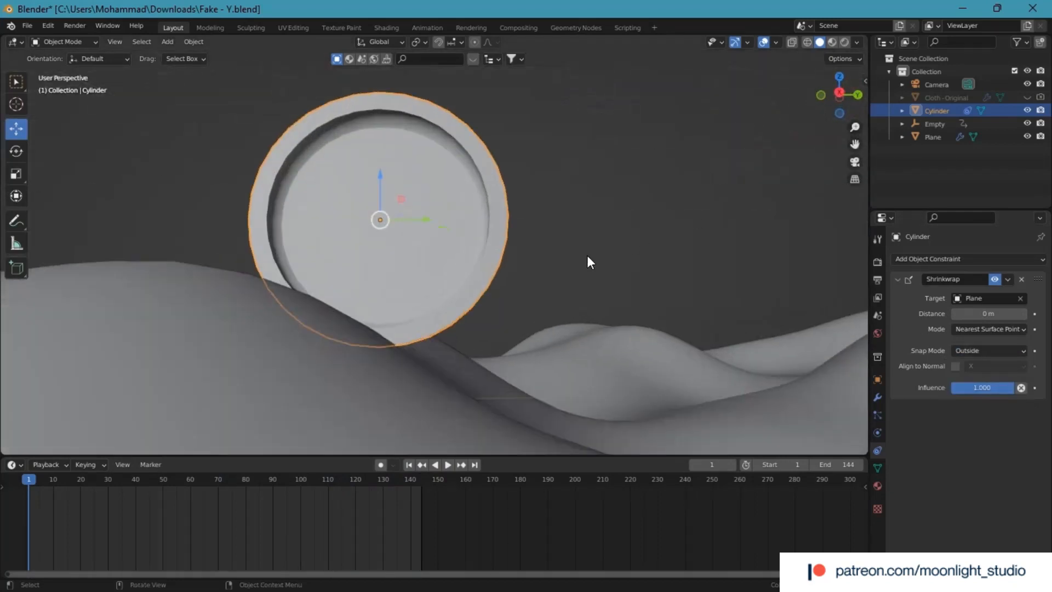
left_click_drag(839, 96, 840, 99)
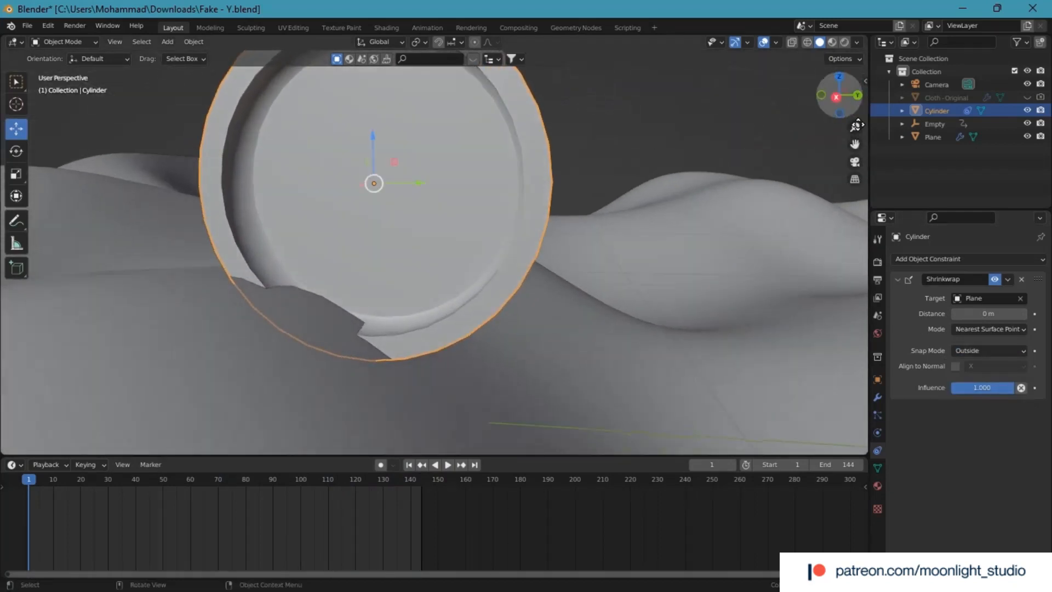
Step: Try the Outside Surface snap mode on the Shrinkwrap constraint and switch back to Outside
left_click(993, 350)
left_click(989, 407)
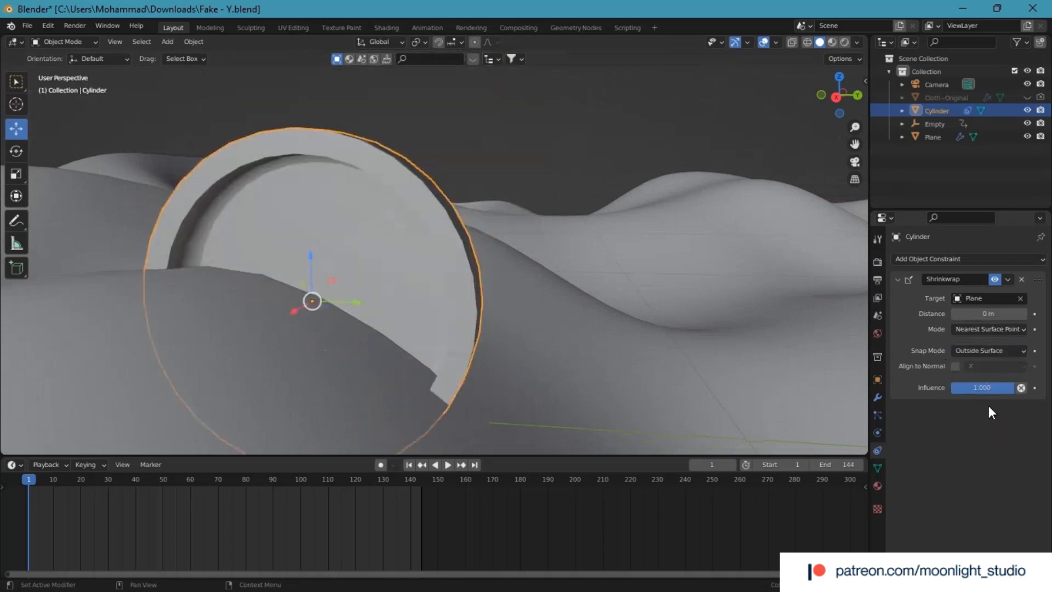
left_click(982, 352)
left_click(975, 385)
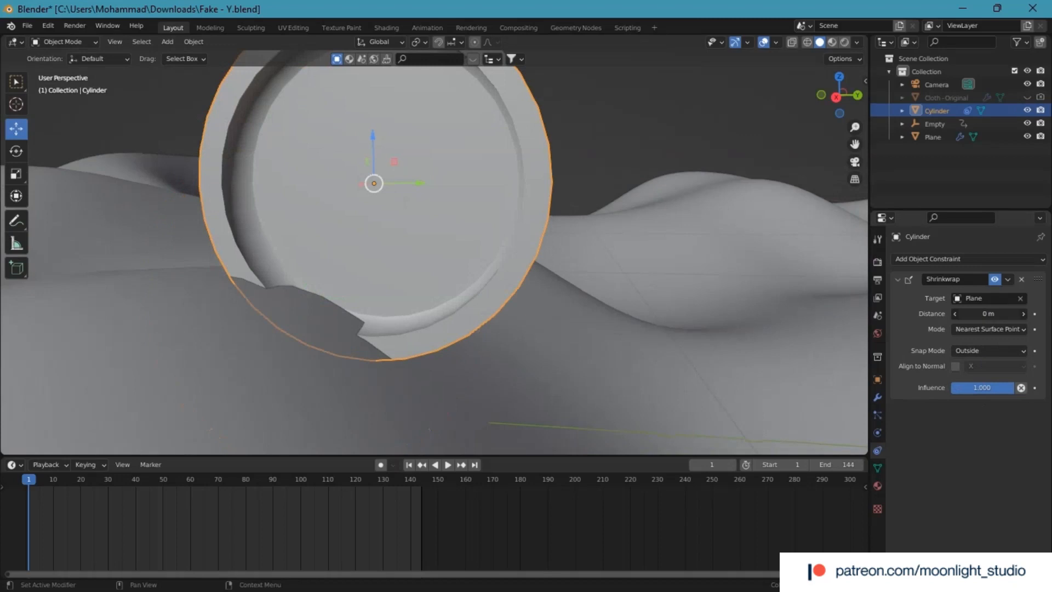
Step: Set the Shrinkwrap constraint's distance to 0.16 m
mouse_move(995, 313)
left_mouse_down()
mouse_move(1024, 314)
mouse_move(995, 314)
left_mouse_up()
left_click(995, 314)
key("Return")
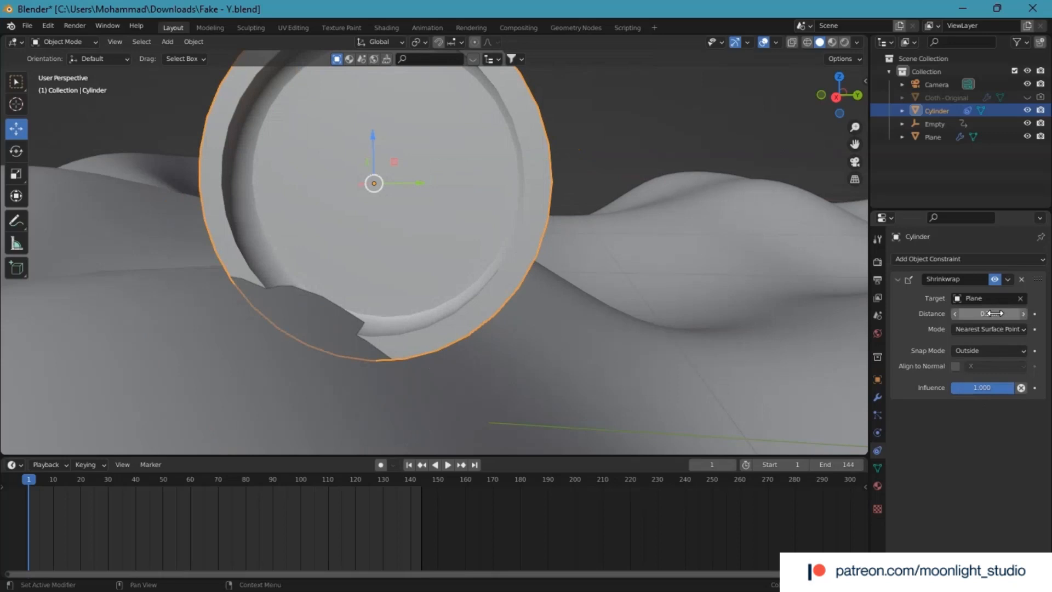
left_click(995, 314)
key("Return")
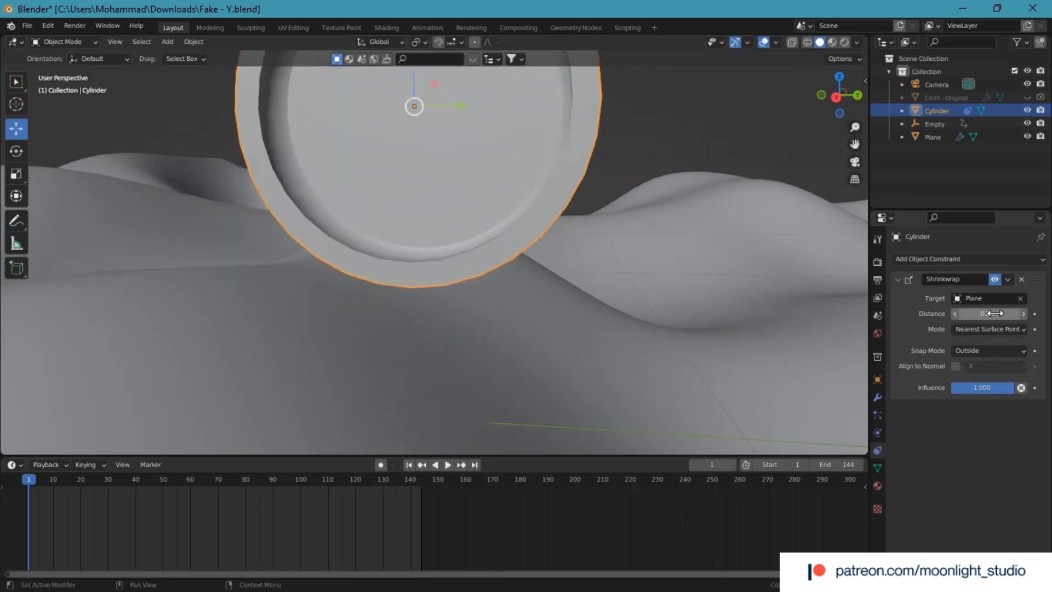
left_click(997, 313)
key("Return")
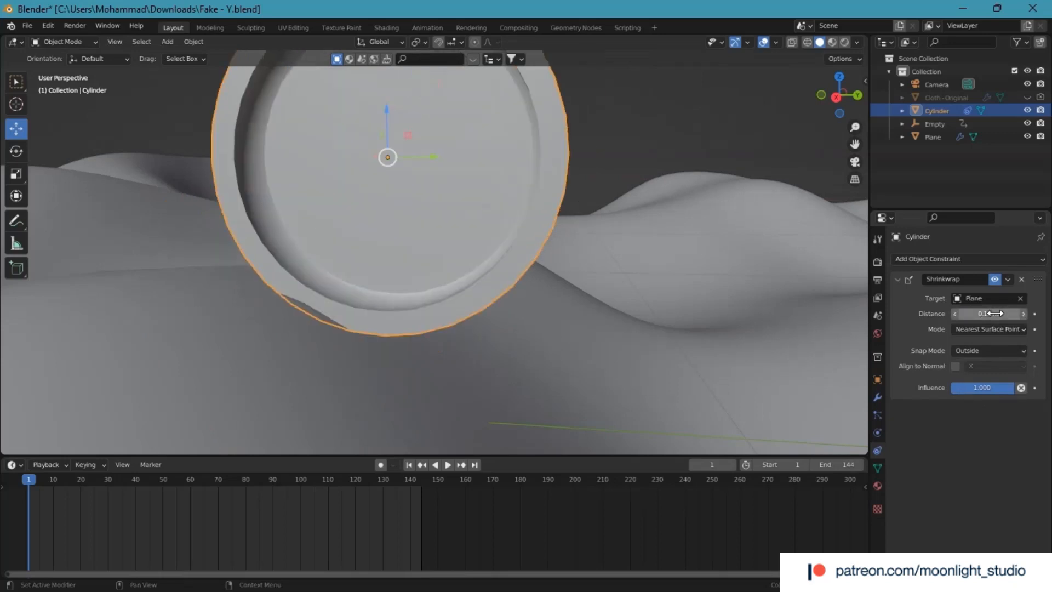
left_click(997, 314)
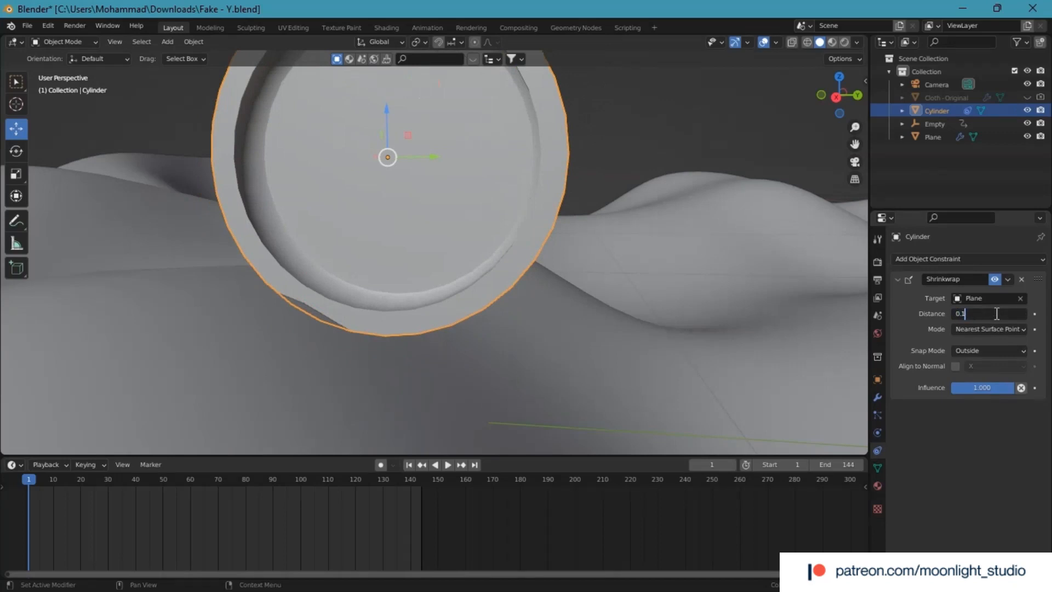
key("Return")
Step: Play back the cylinder riding on the waves with the new constraint distance, and return to frame 1
scroll(580, 299, "down", 6)
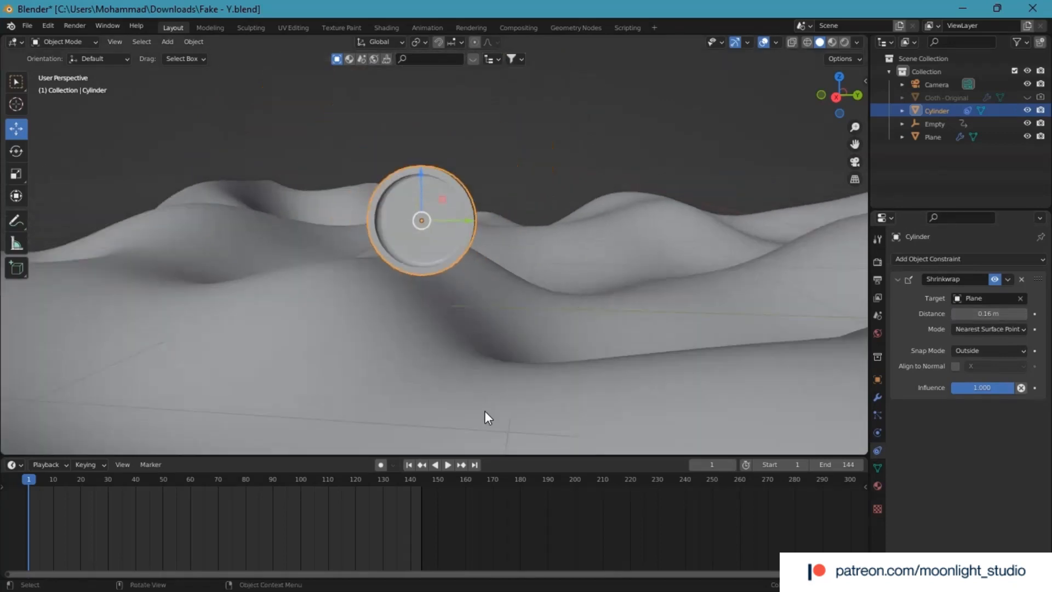
left_click(446, 462)
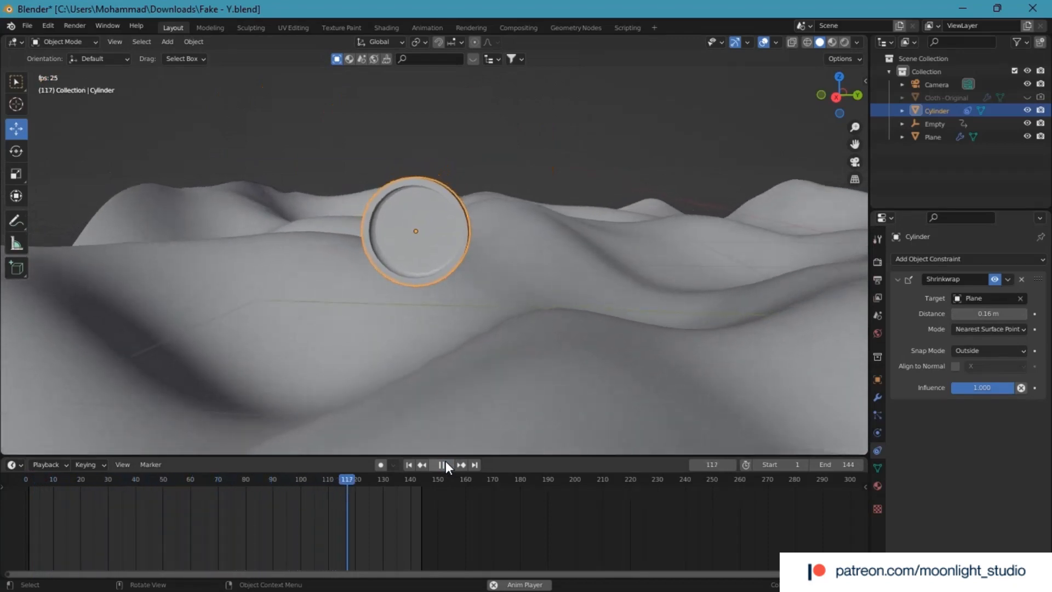
left_click(431, 465)
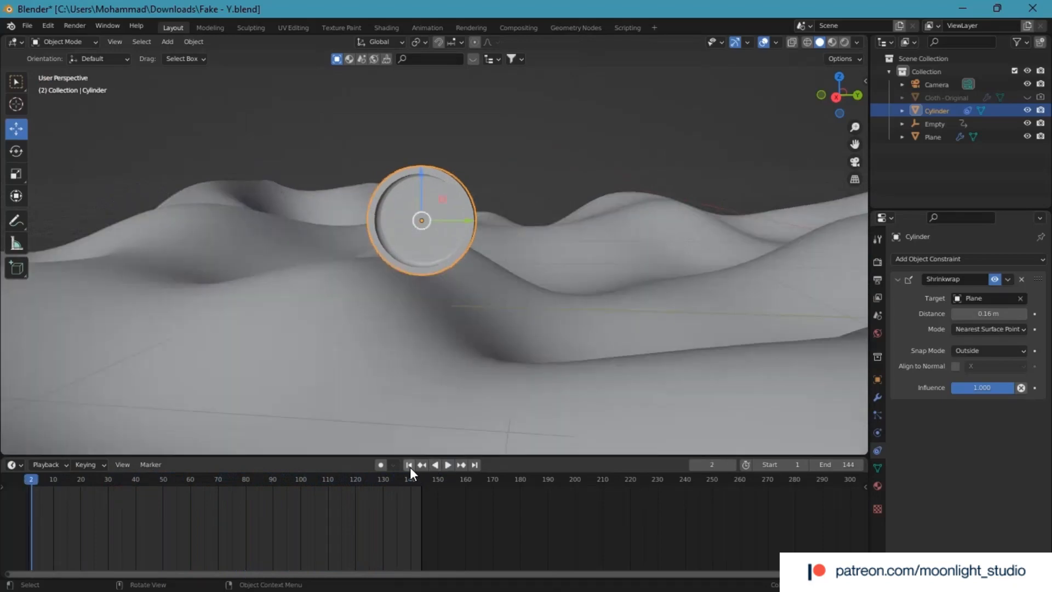
left_click(409, 465)
Step: Examine the cylinder's placement on the cloth through the camera view, leaving the cloth plane selected
left_click(850, 158)
left_click(554, 278)
scroll(486, 215, "up", 4)
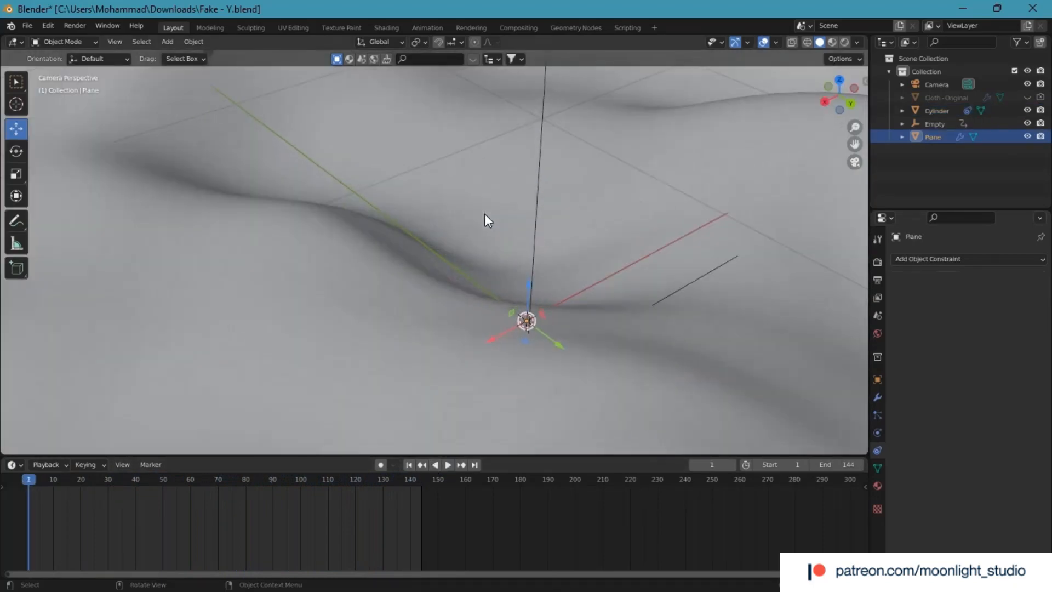
scroll(484, 213, "down", 1)
left_click(274, 107)
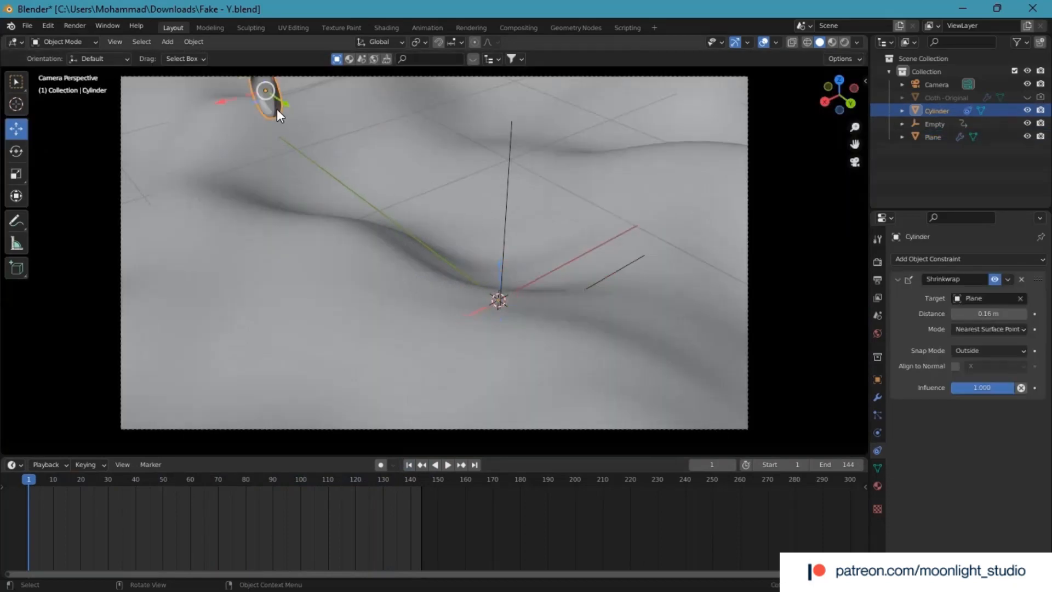
left_click(657, 306)
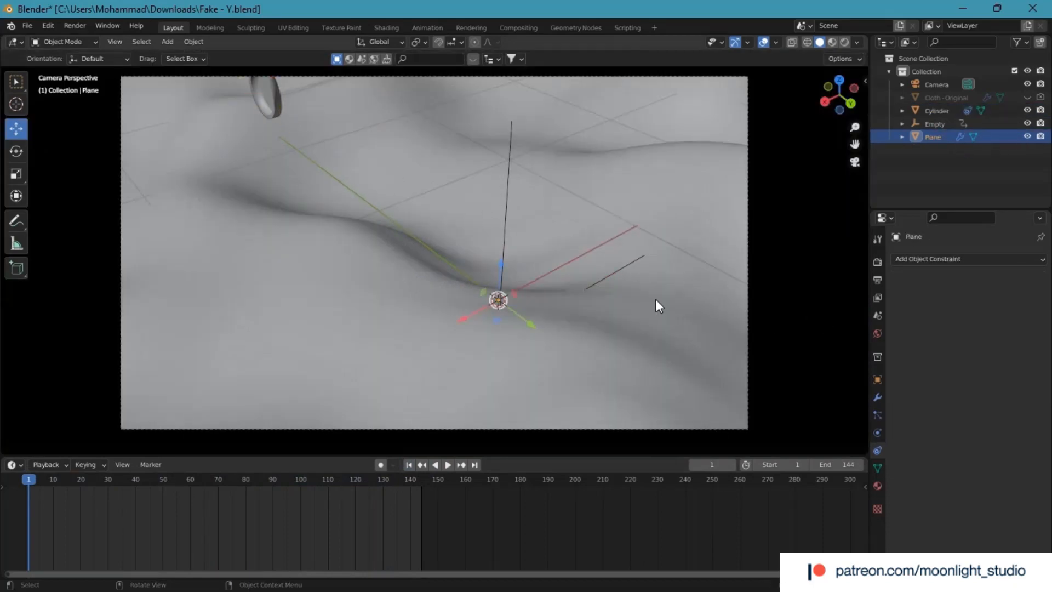
Step: Select the cylinder and show its object transform properties
left_click(278, 102)
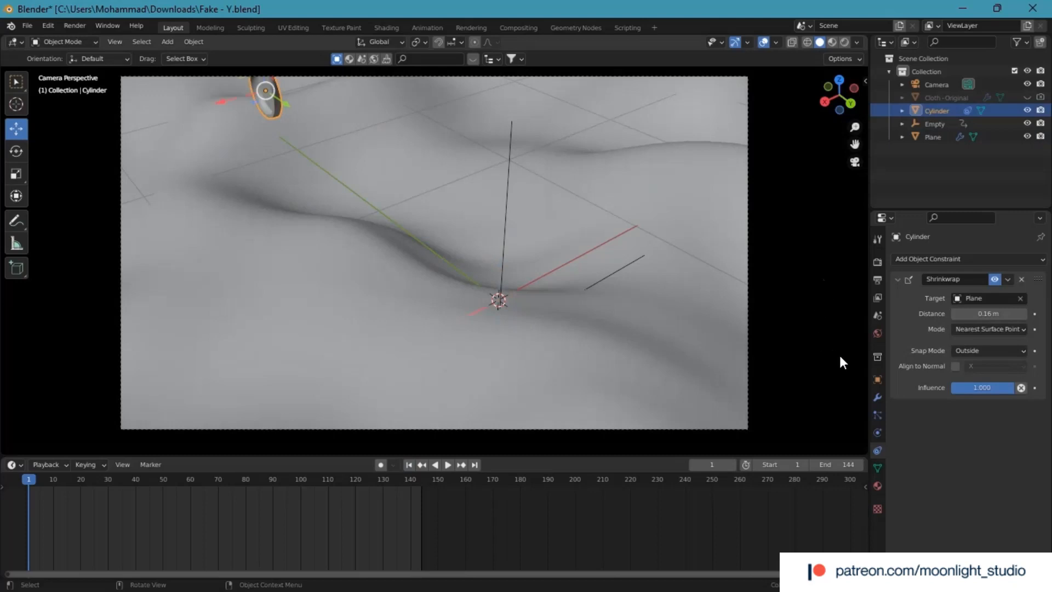
left_click(878, 379)
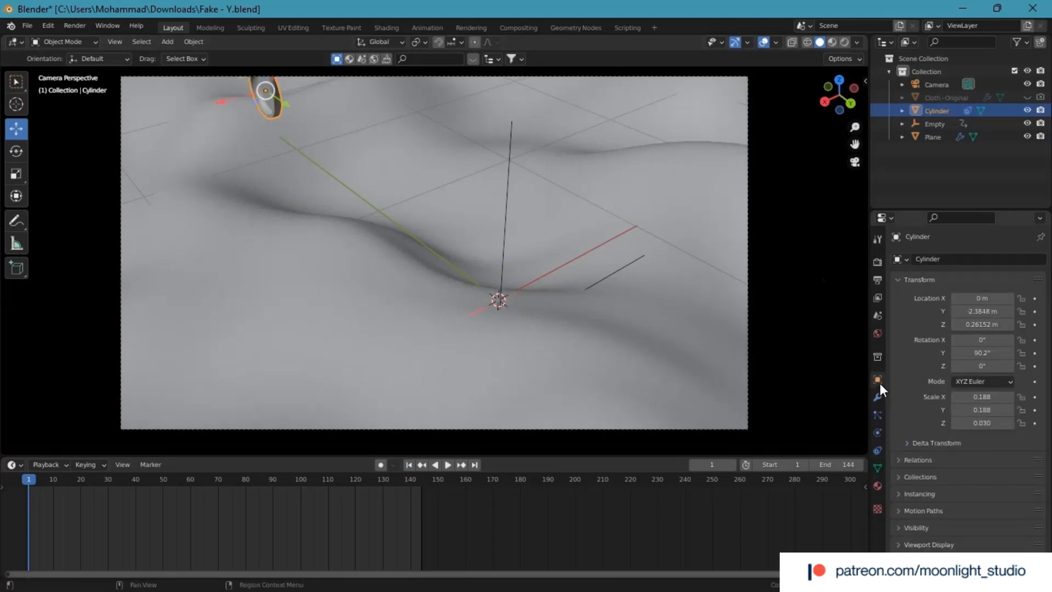
left_click(1034, 298)
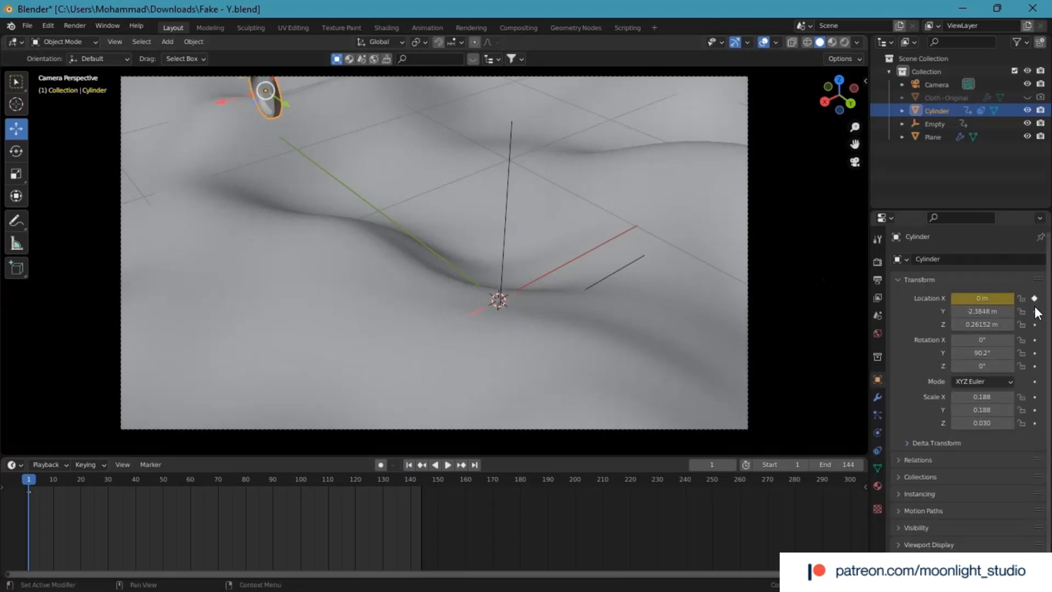
left_click(1034, 311)
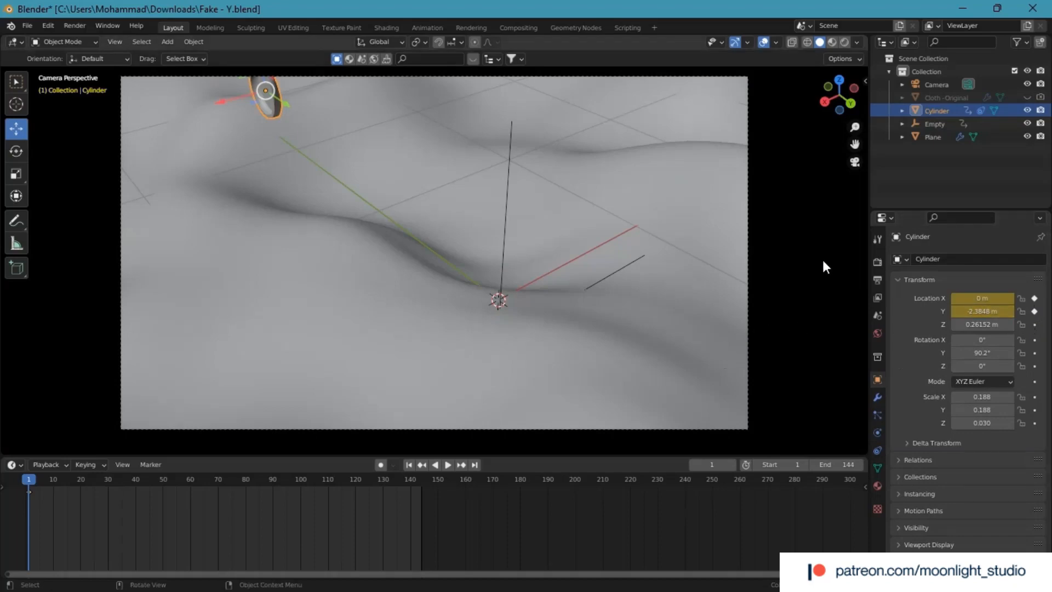
left_click(854, 162)
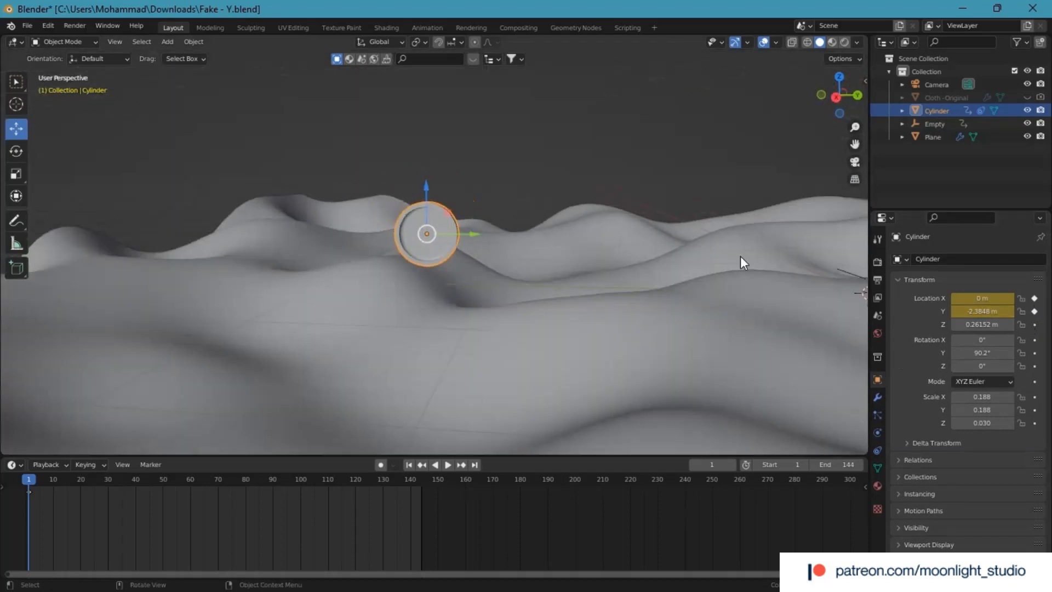
left_click_drag(853, 145, 721, 191)
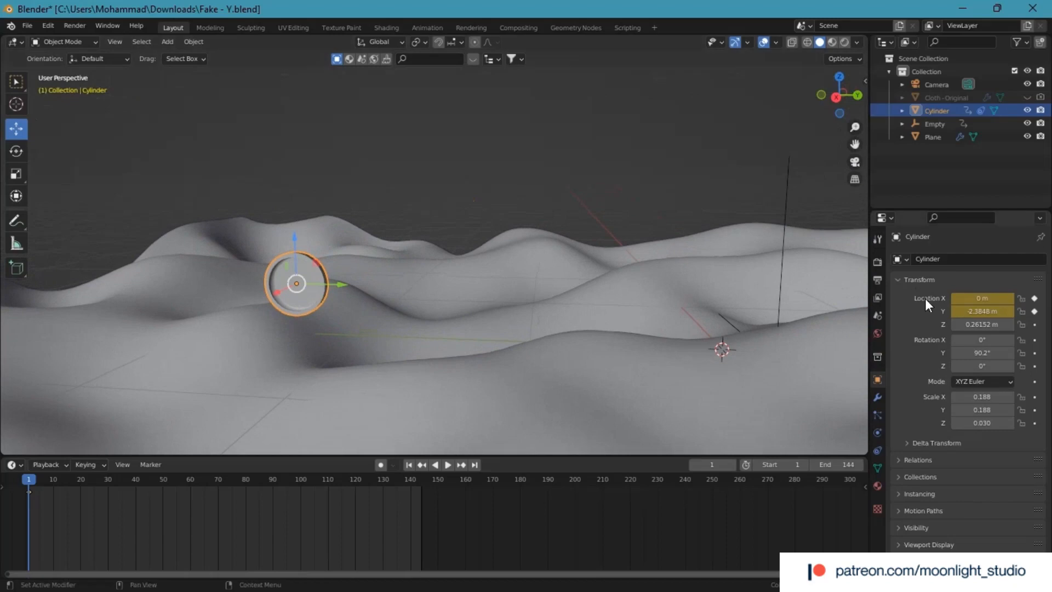
left_click(1035, 310)
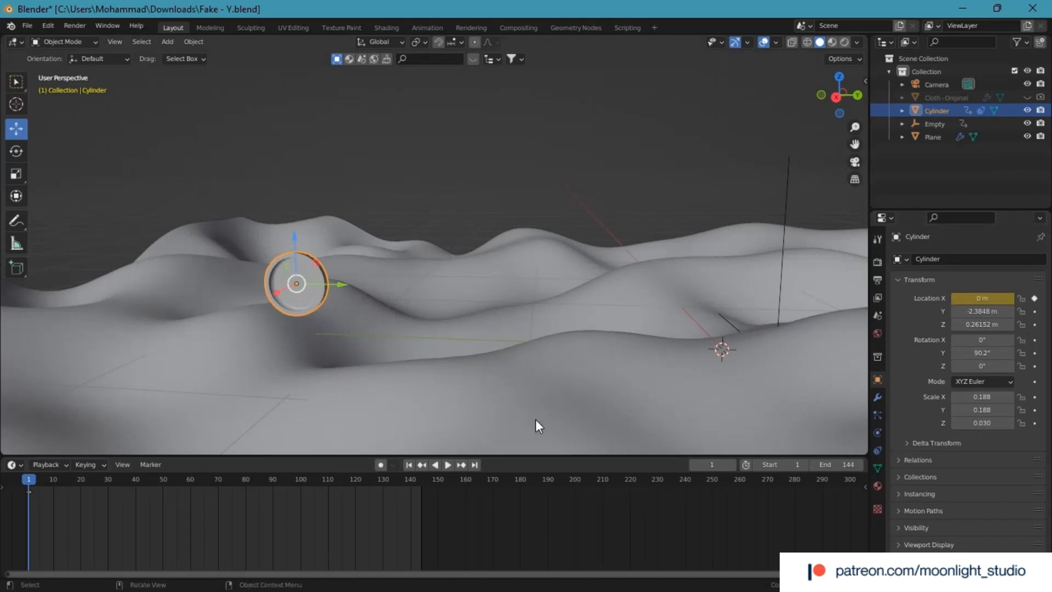
left_click_drag(416, 483, 422, 481)
left_click_drag(982, 298, 1009, 298)
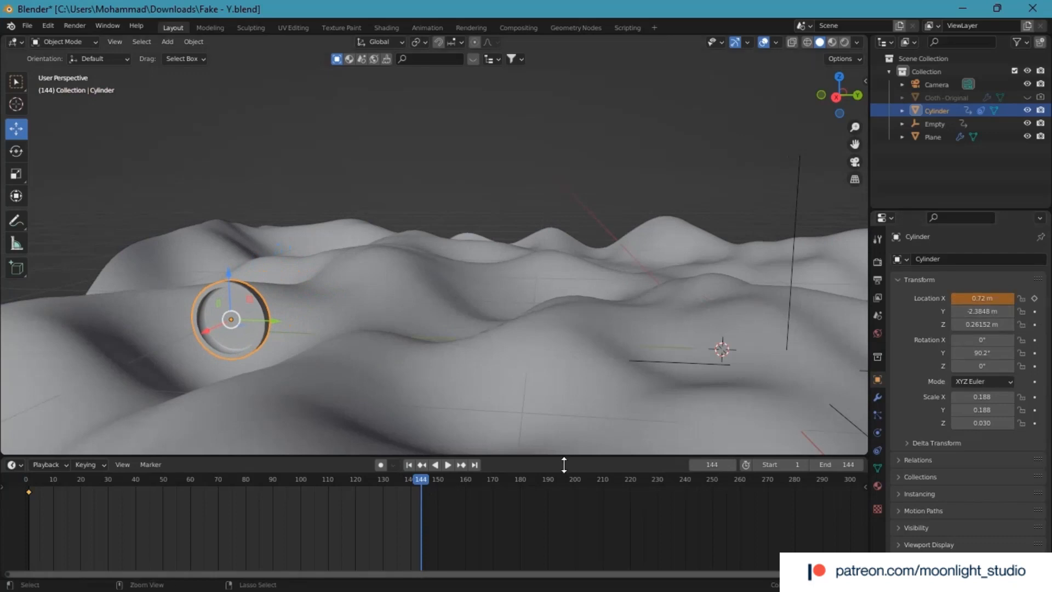
left_click_drag(244, 489, 18, 493)
key("x")
left_click(25, 495)
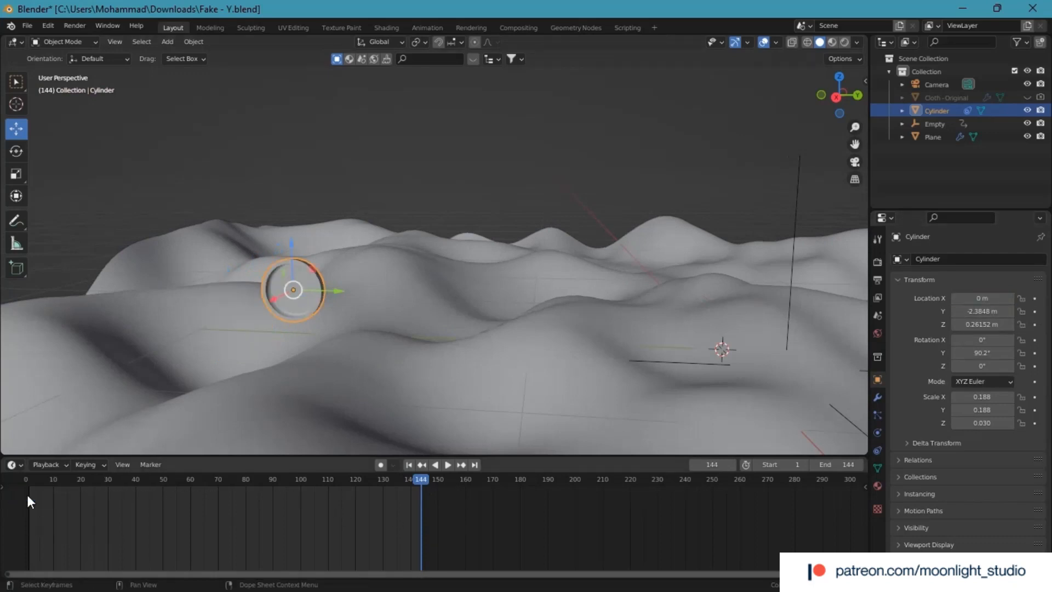
Step: Animate the cylinder's Y location with keyframes at -2.3848 m on frame 1 and about -0.085 m on frame 144
left_click_drag(321, 475, 30, 482)
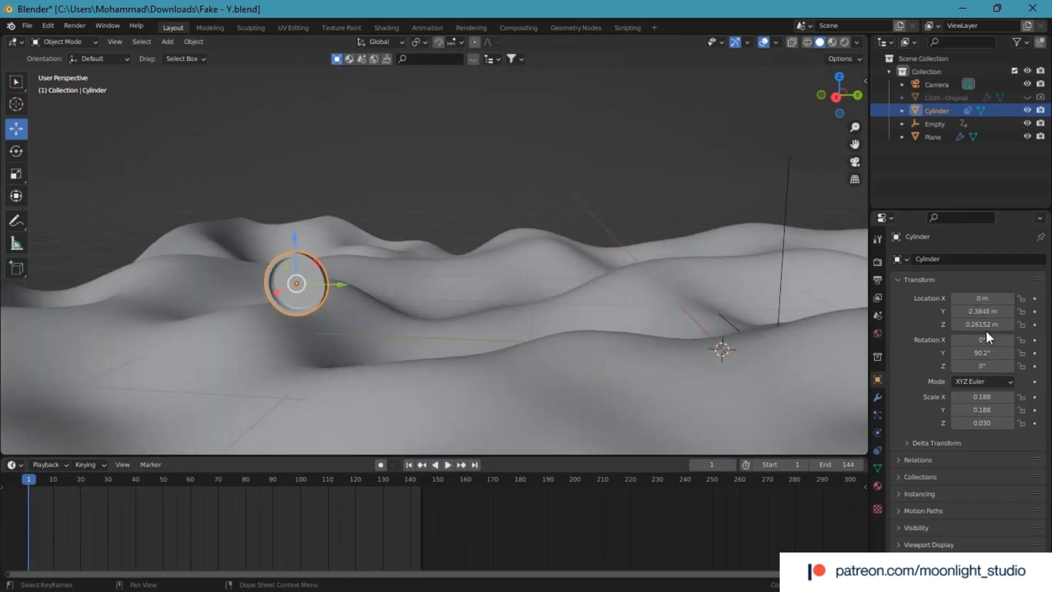
left_click(1033, 311)
left_click_drag(359, 480, 422, 480)
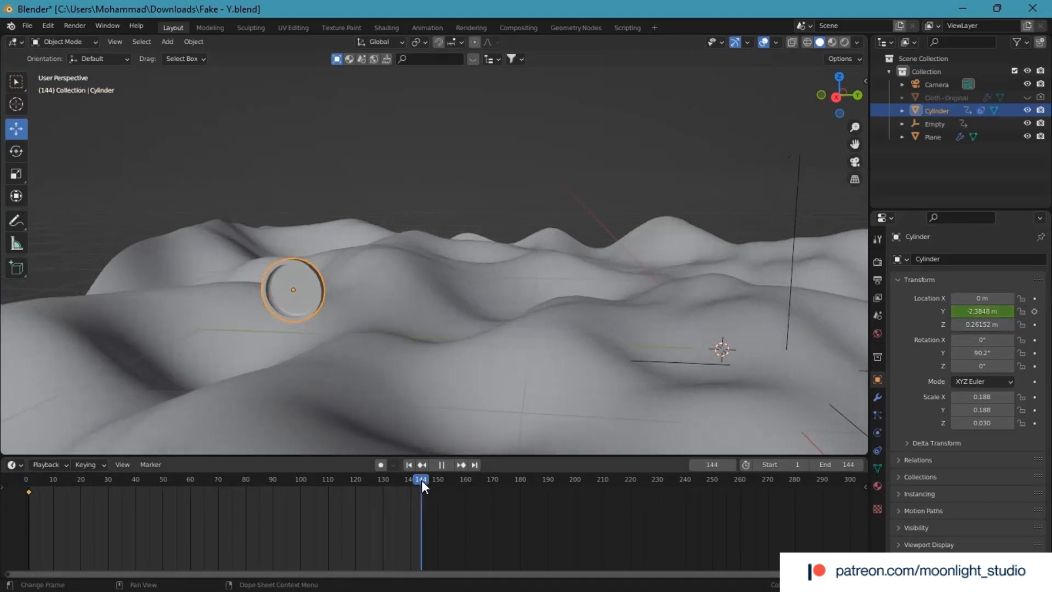
mouse_move(982, 311)
left_mouse_down()
mouse_move(1044, 311)
mouse_move(978, 316)
left_mouse_up()
left_click(853, 166)
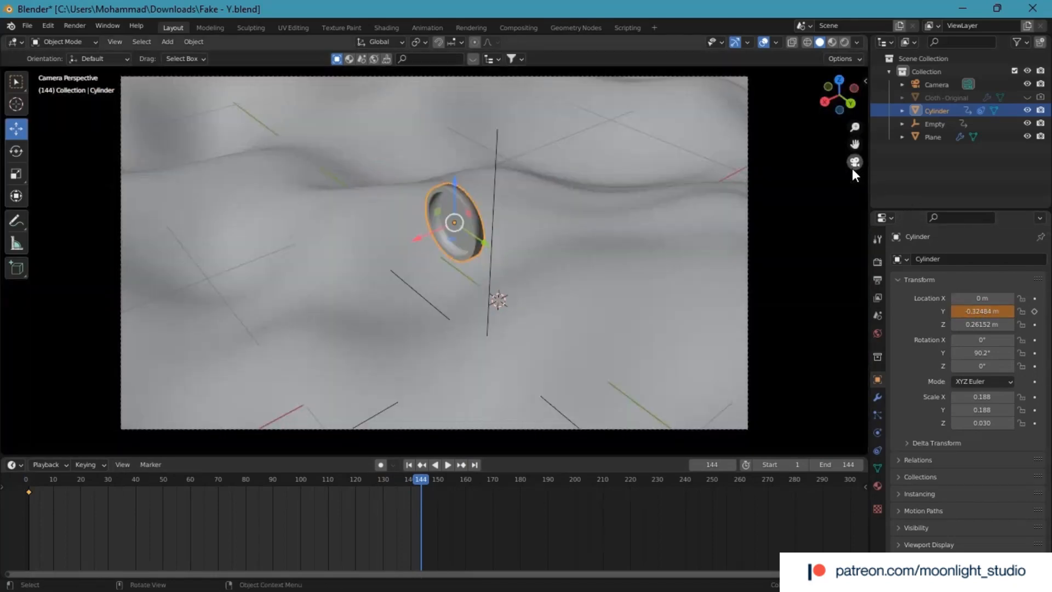
scroll(526, 261, "down", 3)
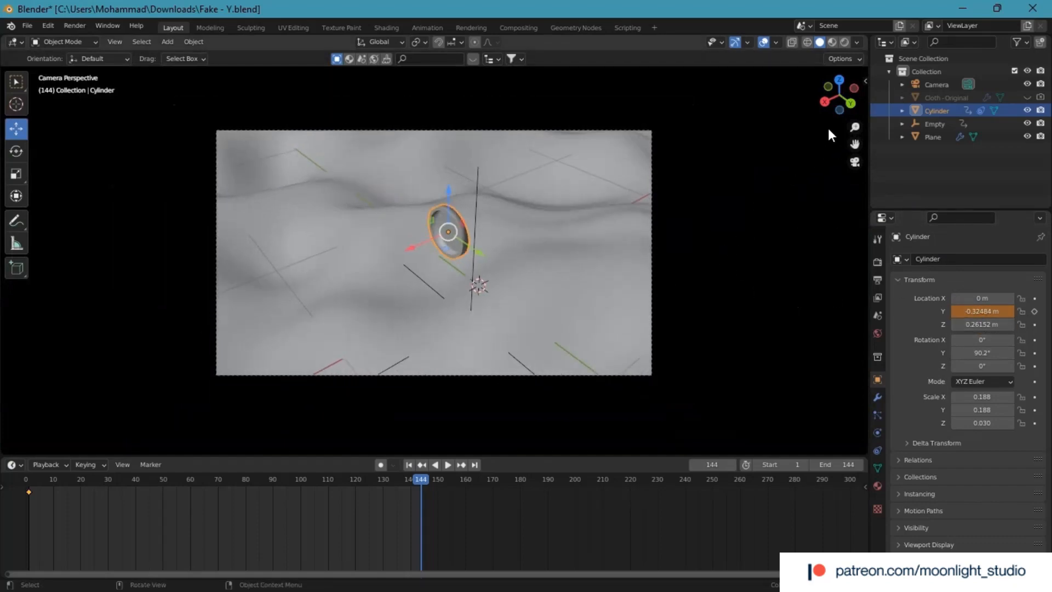
mouse_move(982, 311)
left_mouse_down()
mouse_move(1025, 310)
mouse_move(992, 311)
left_mouse_up()
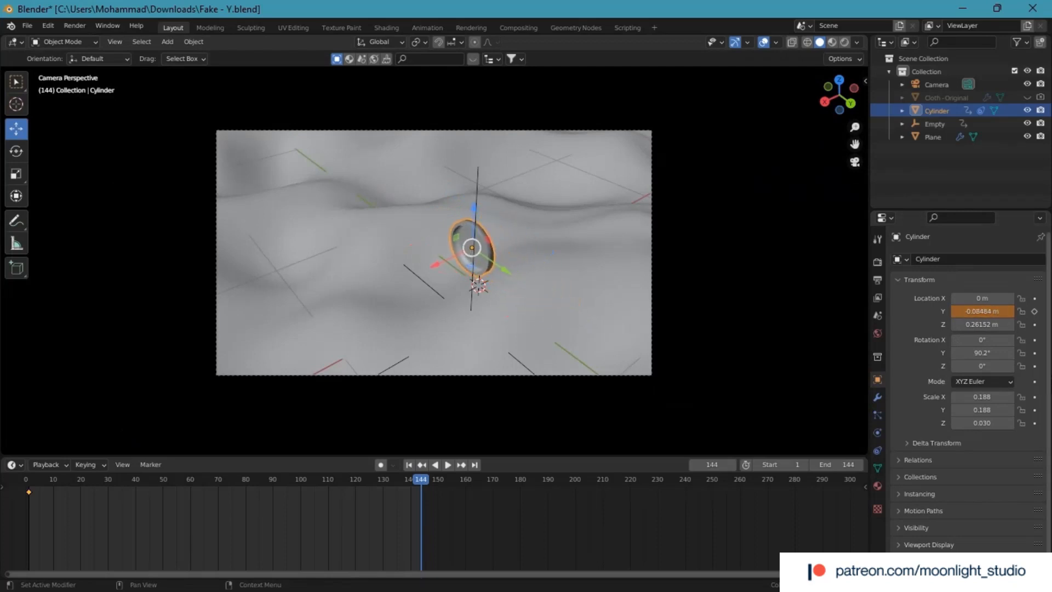
left_click(1034, 312)
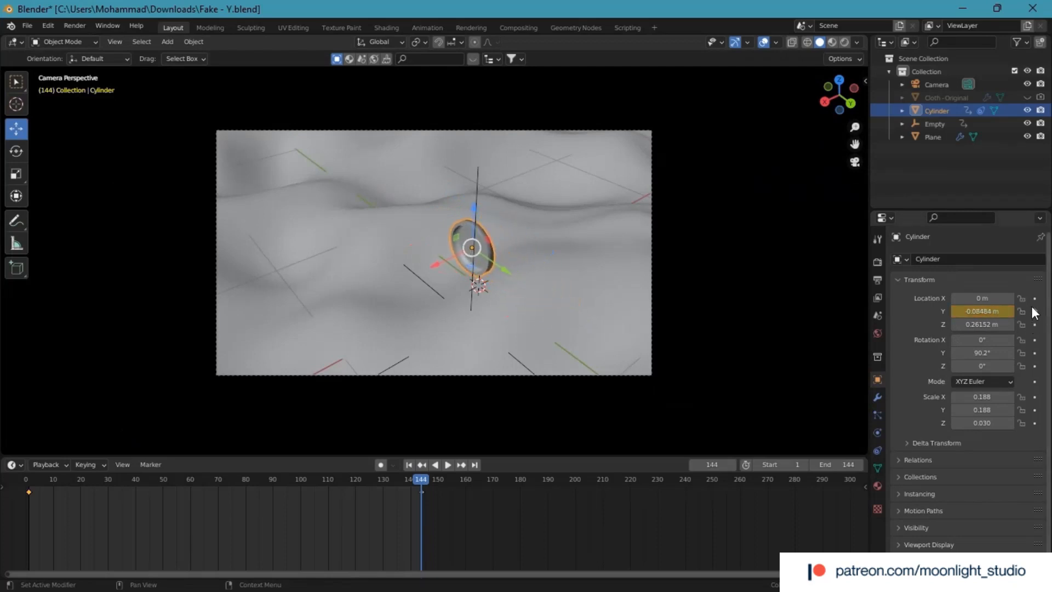
Step: Play back the cylinder travelling across the waves in the camera view and from the side, and return to frame 1
left_click(409, 465)
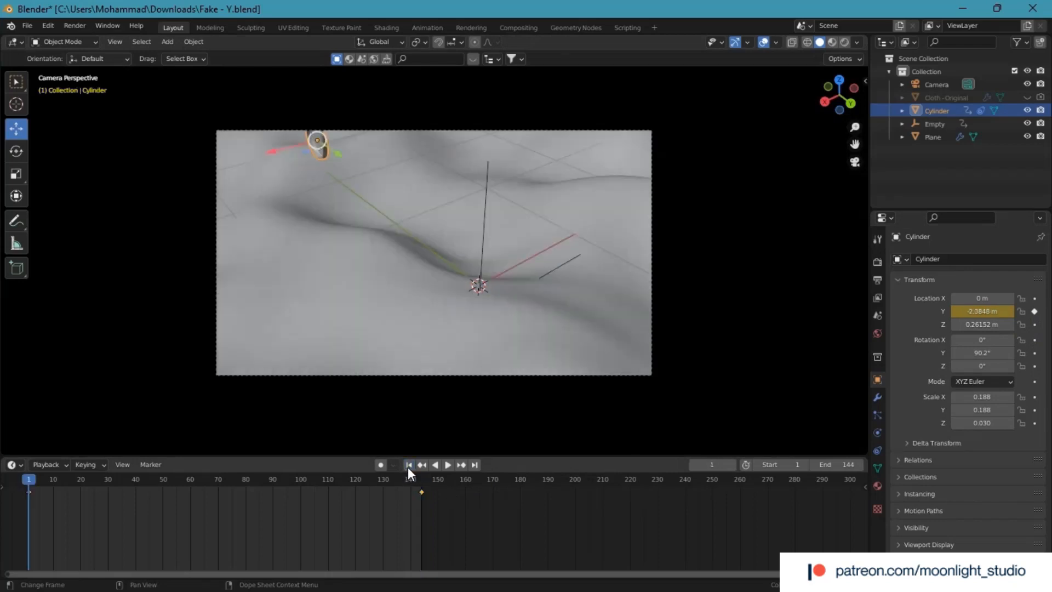
left_click(448, 464)
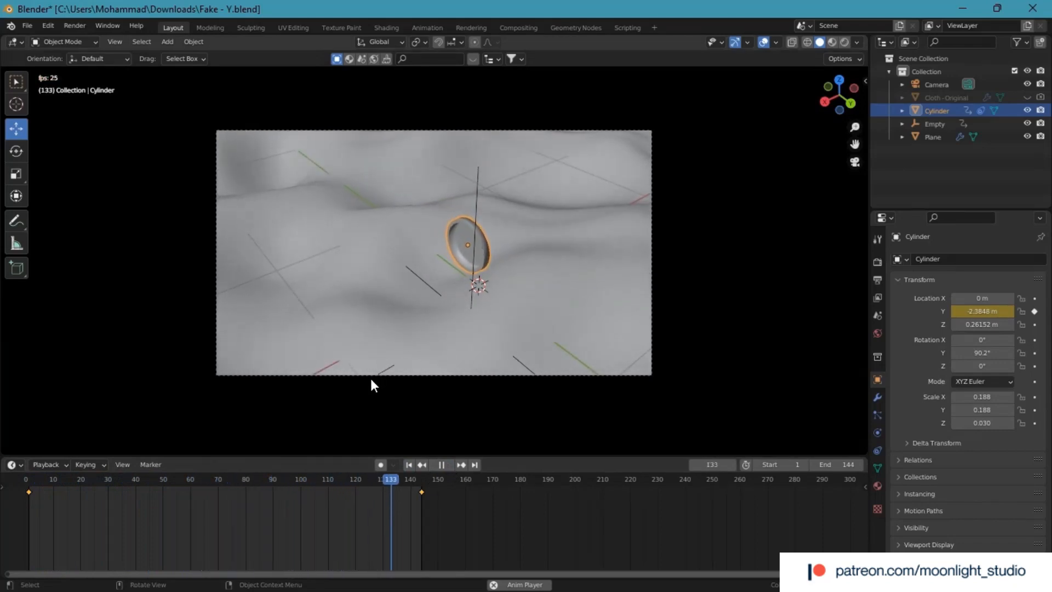
left_click(856, 159)
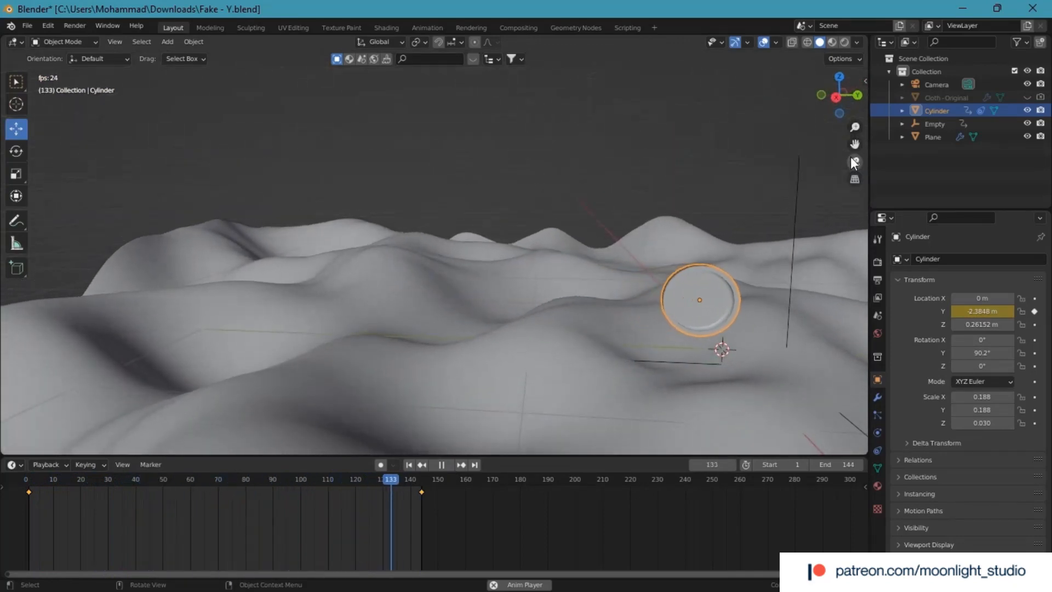
left_click(409, 465)
left_click(442, 465)
left_click(409, 465)
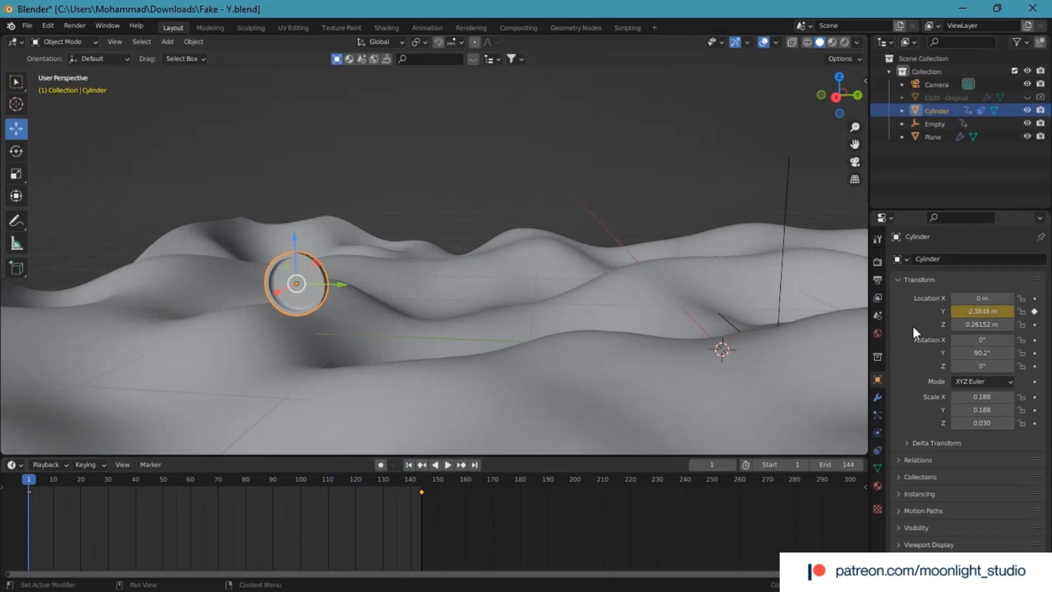
Step: Set the snap mode of the cylinder's Shrinkwrap constraint to On Surface
left_click(925, 126)
left_click(939, 112)
left_click(876, 451)
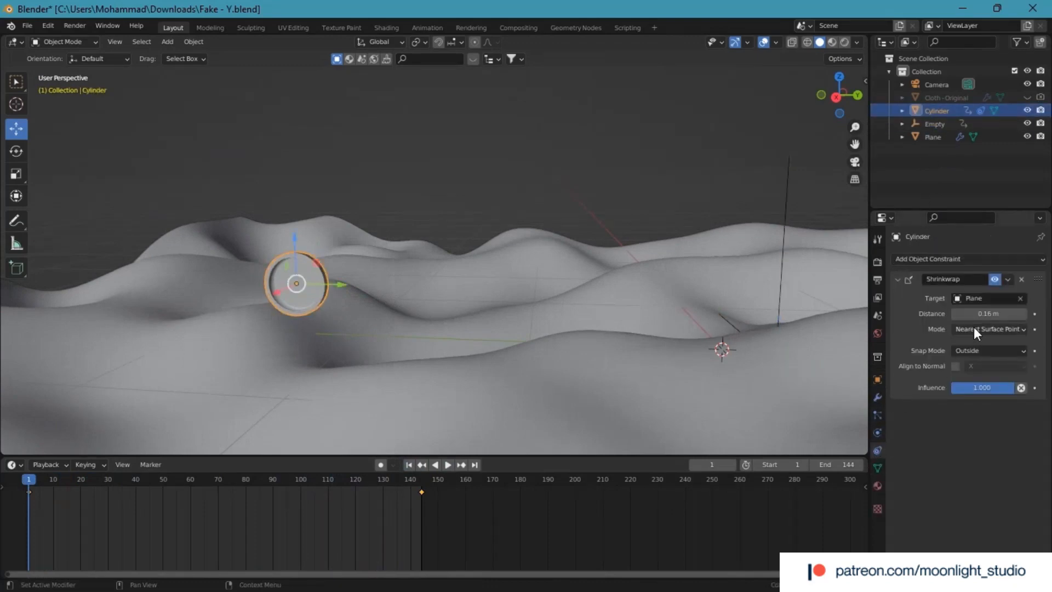
left_click(985, 316)
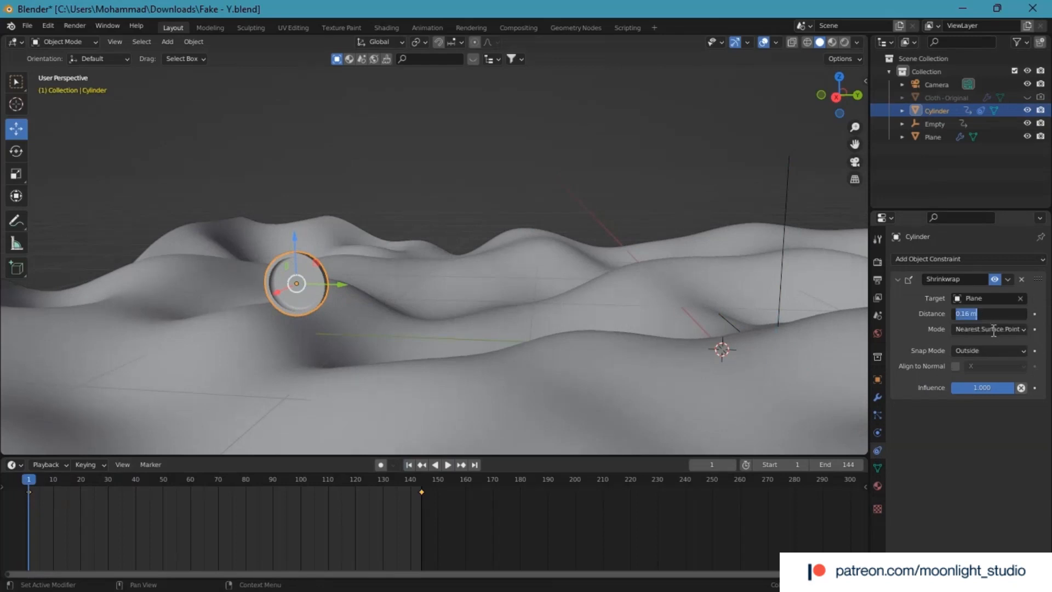
left_click(991, 345)
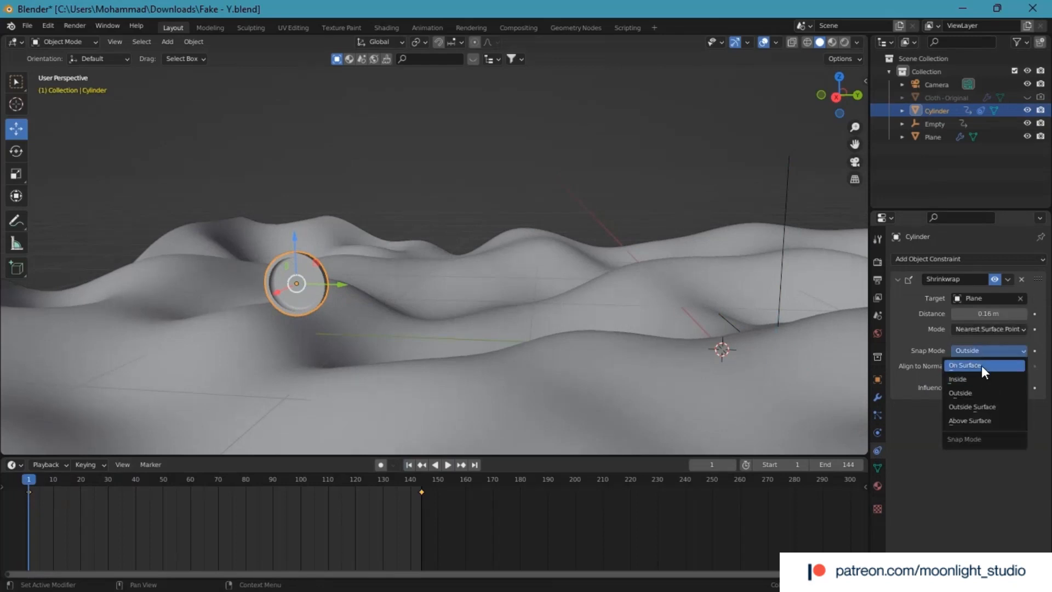
left_click(981, 364)
Step: Play back the cylinder's motion with the On Surface snap mode and switch to the camera view
left_click(445, 467)
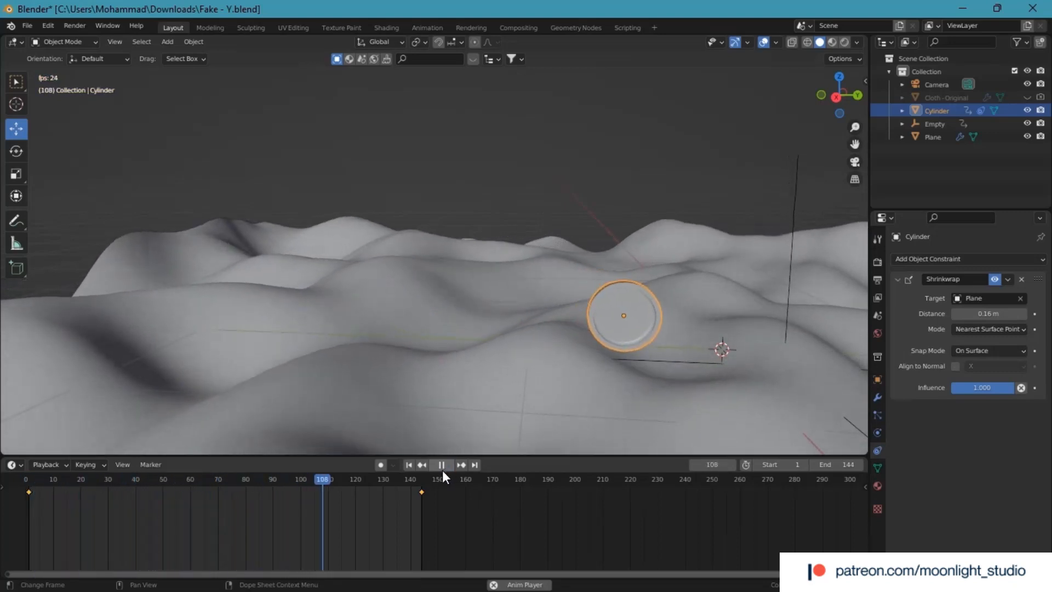
left_click(442, 470)
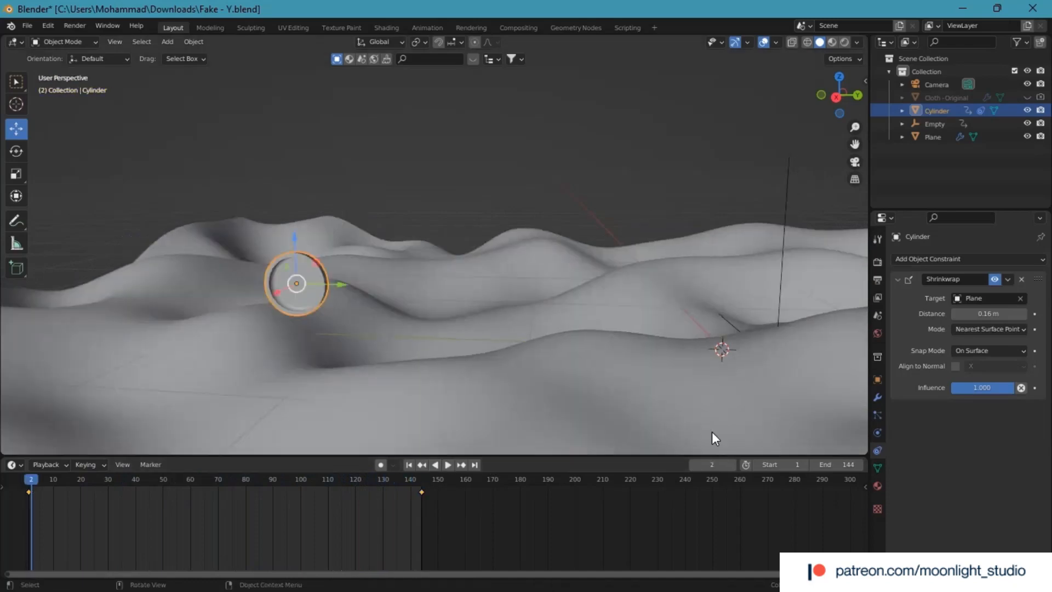
left_click(855, 162)
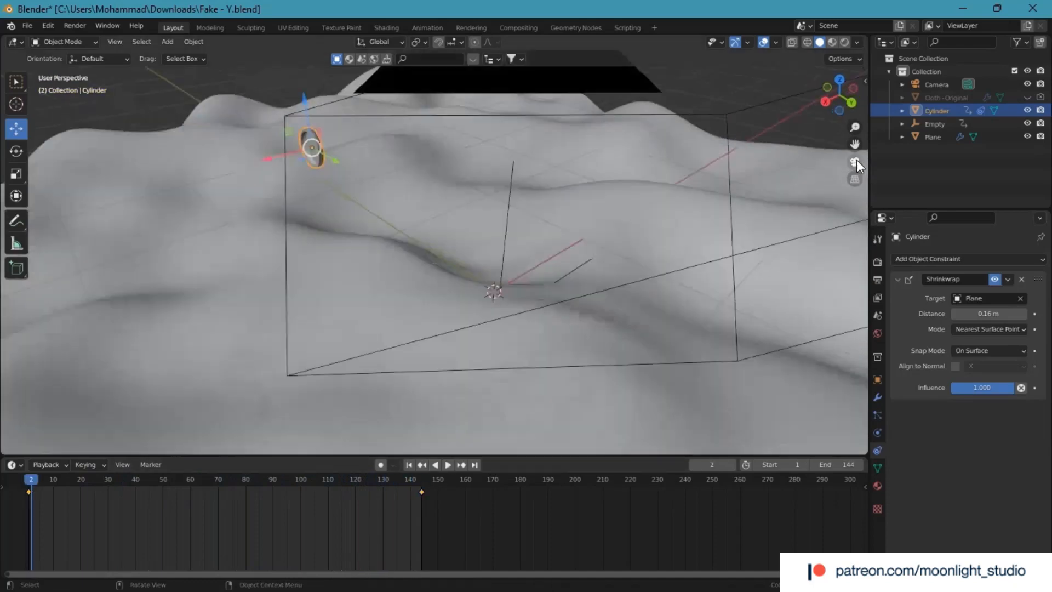
left_click(878, 333)
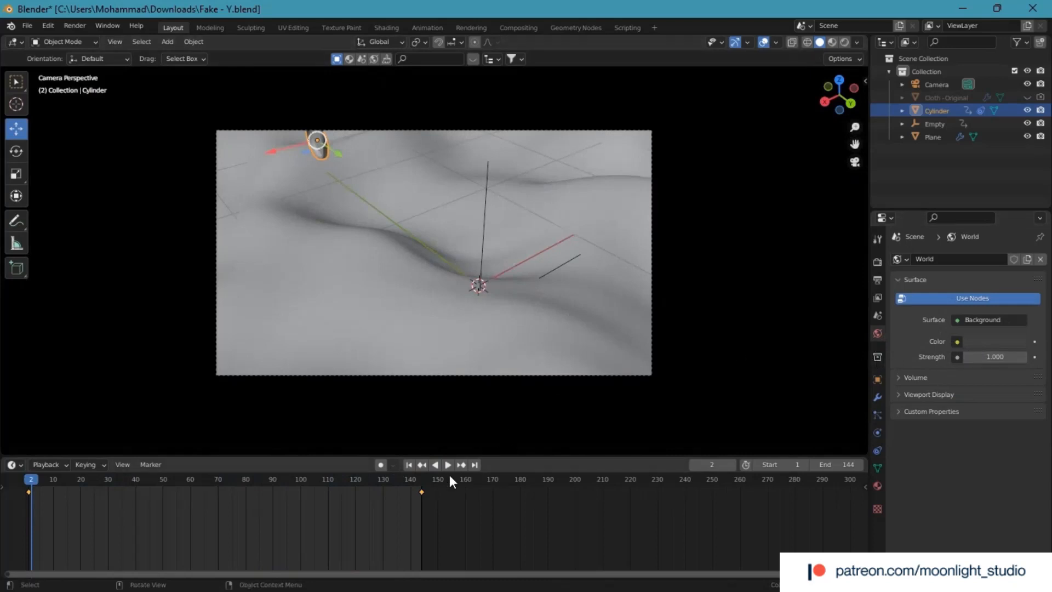
left_click(877, 357)
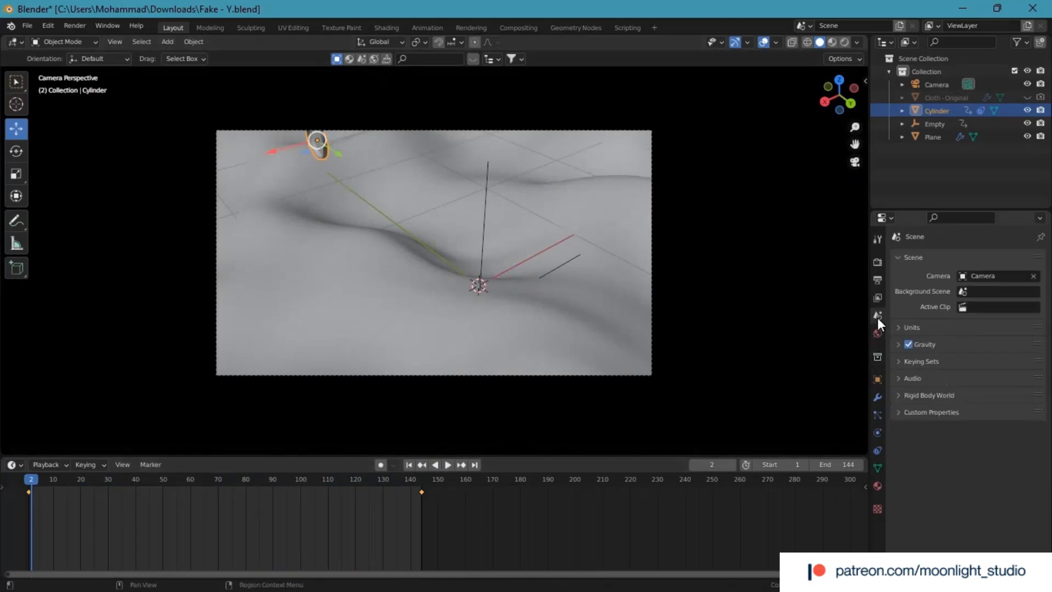
left_click(877, 298)
left_click(877, 281)
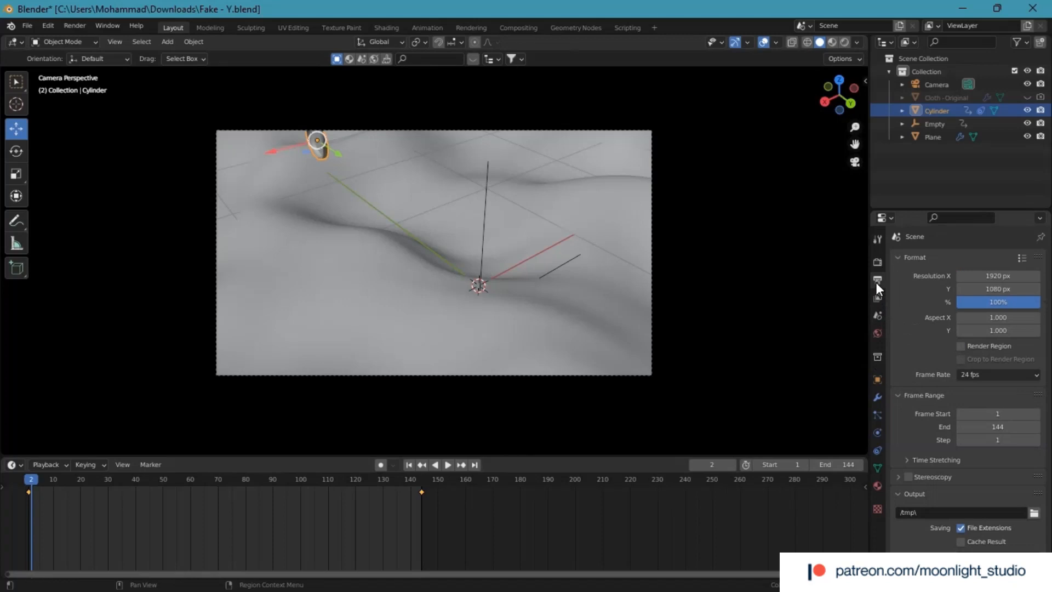
left_click(877, 485)
Step: Replay the start of the animation through the camera and from the perspective view, and go back to frame 1
left_click(449, 469)
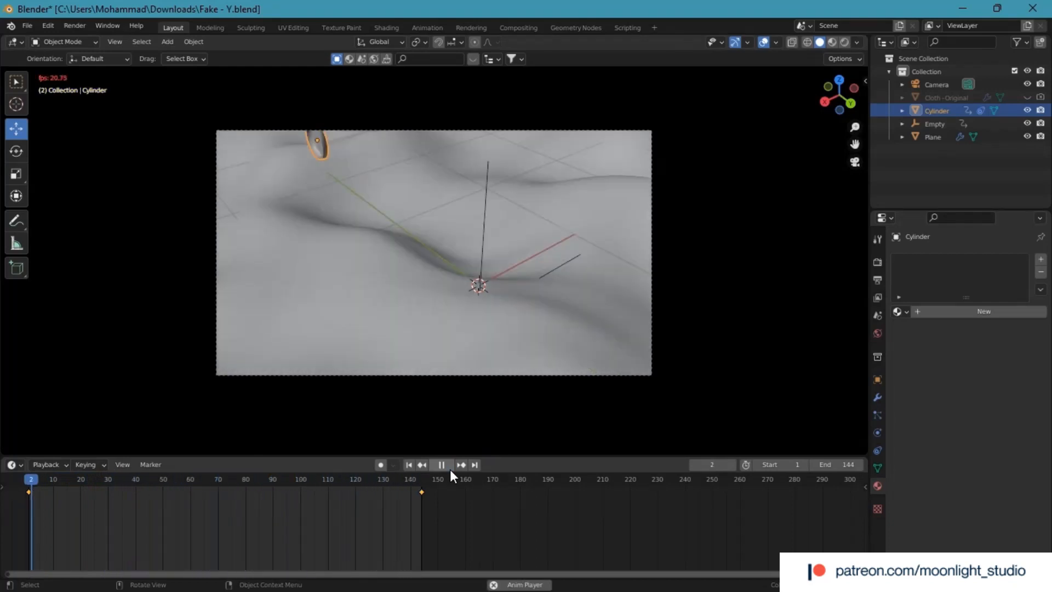
left_click(449, 469)
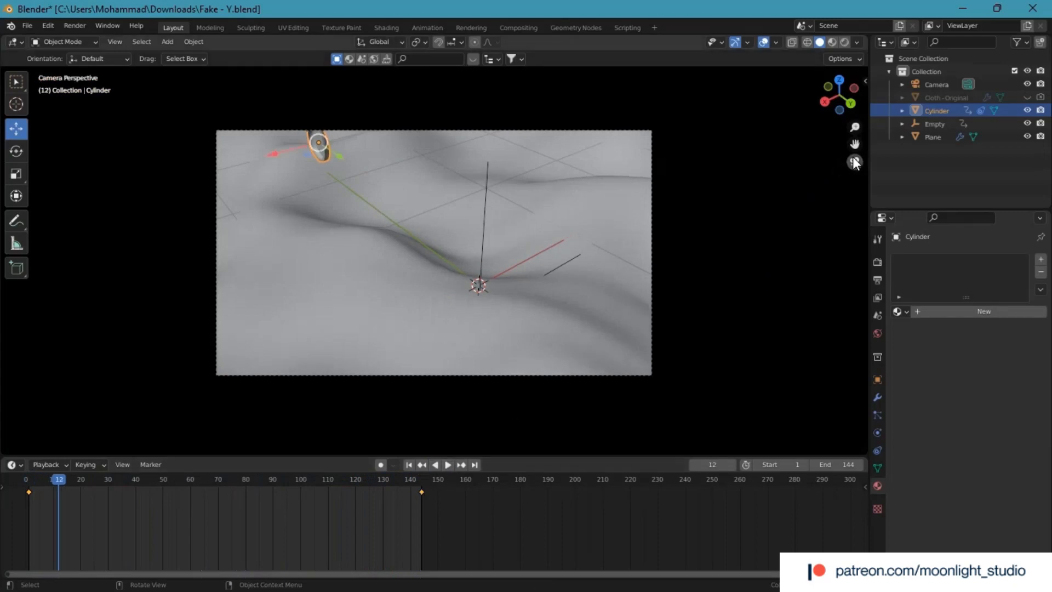
left_click(854, 162)
left_click(443, 465)
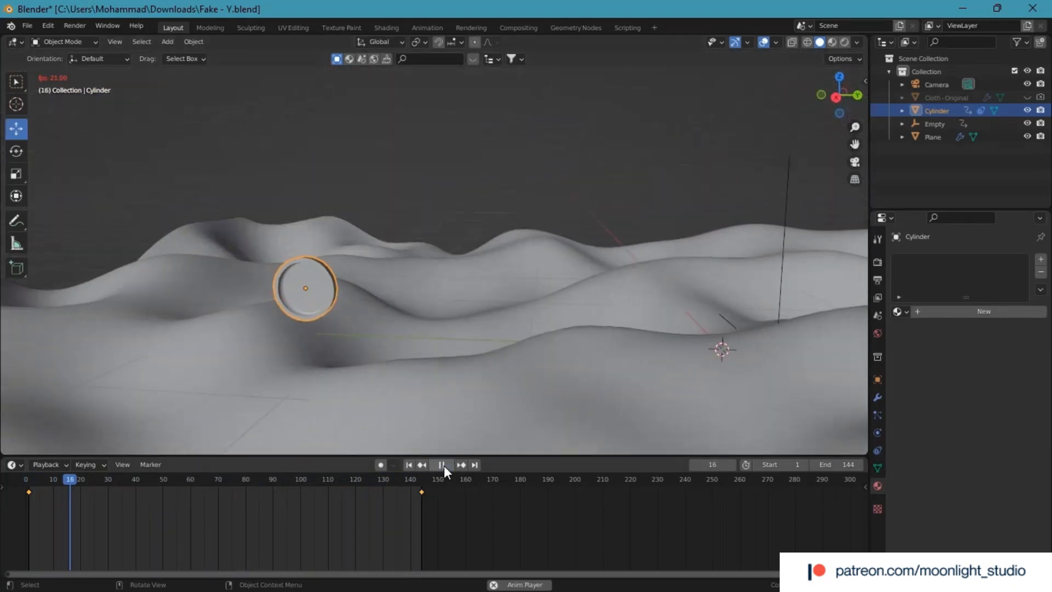
left_click(444, 465)
left_click(414, 465)
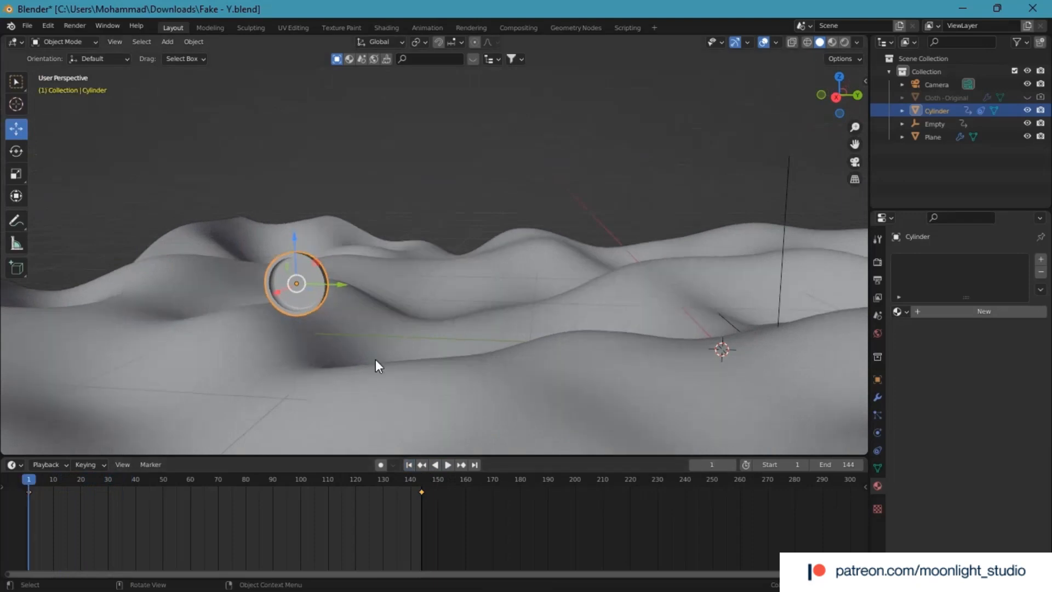
Step: Hide the Empty in the viewport
left_click(942, 137)
left_click(939, 127)
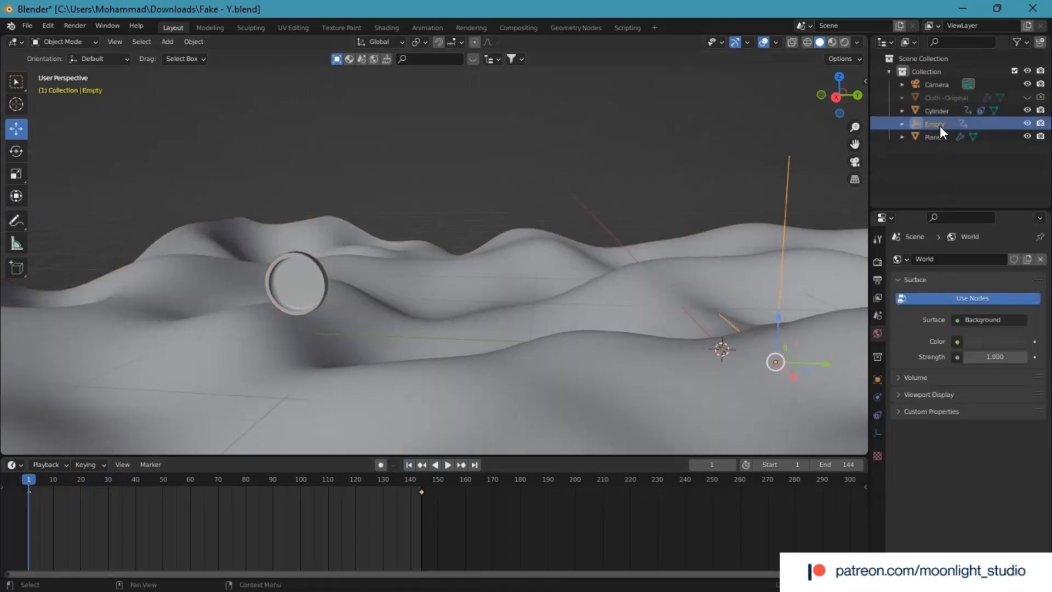
left_click(938, 113)
left_click(936, 124)
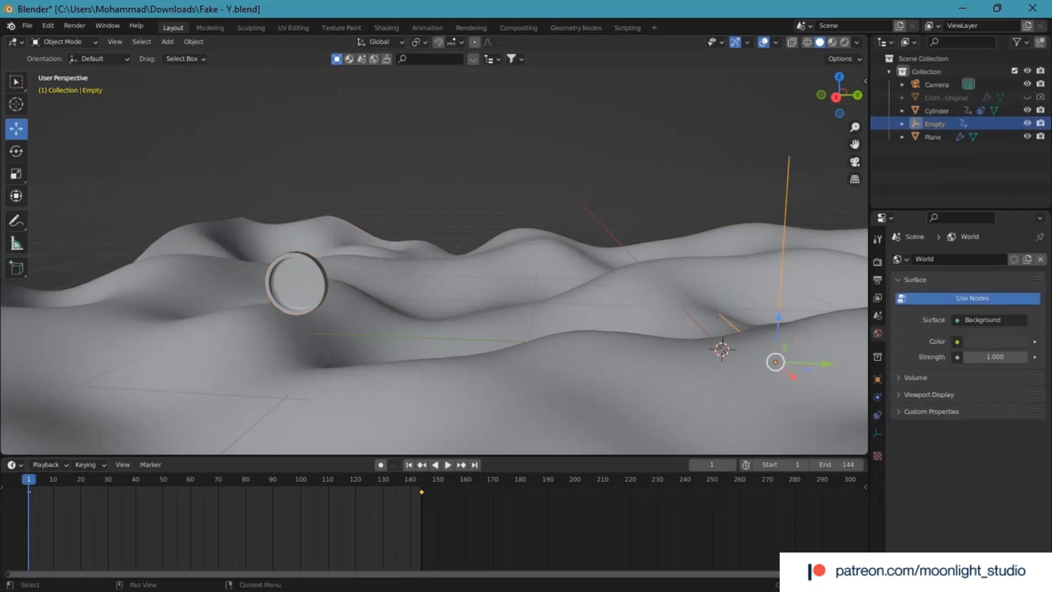
left_click(1029, 125)
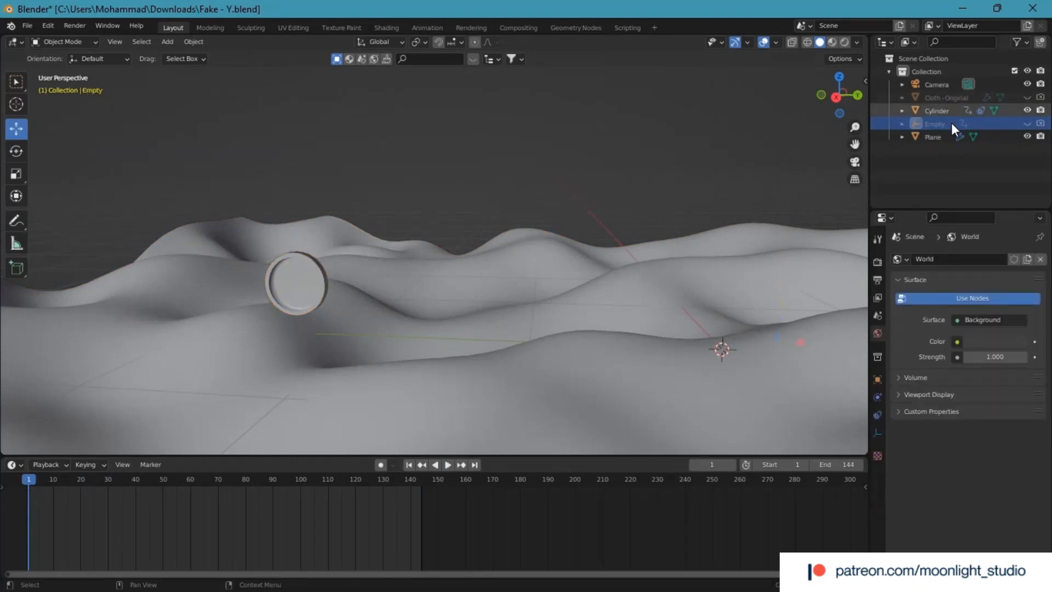
Step: Create a new collection in the scene and rename it as Backup
key("c")
left_click(932, 150)
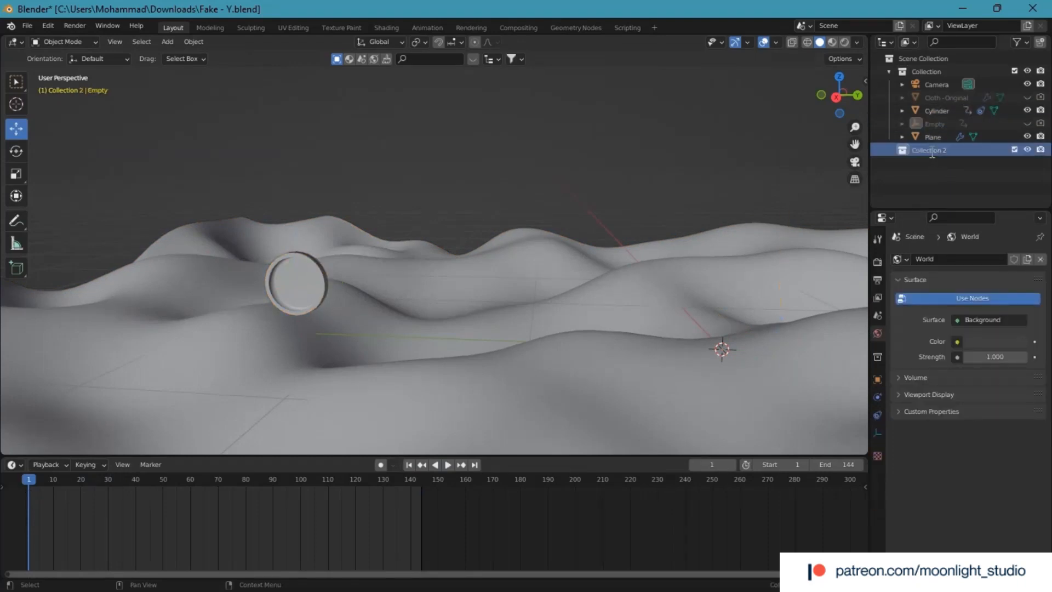
double_click(931, 150)
type("Back")
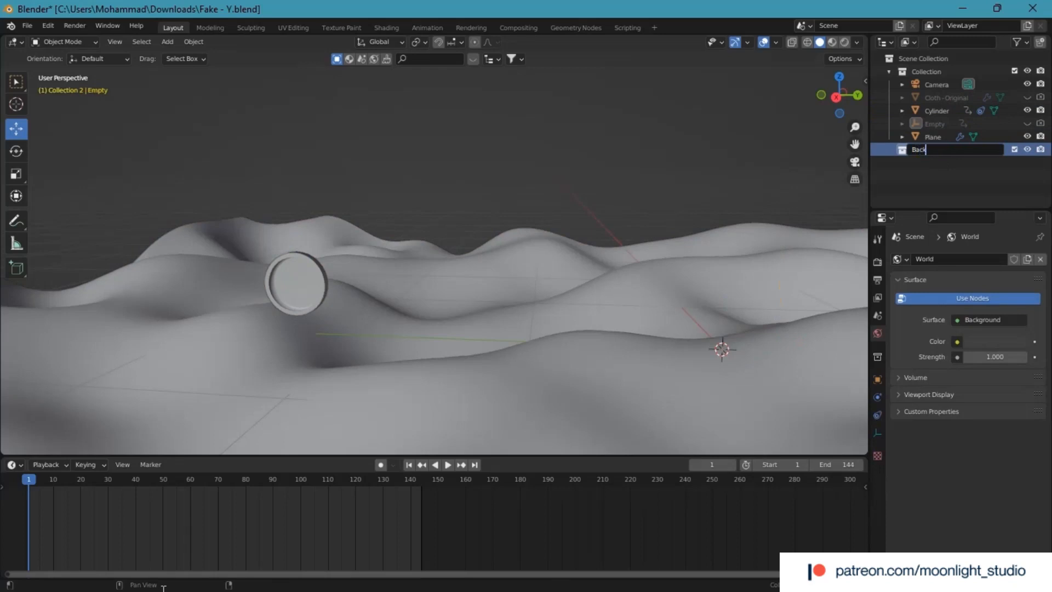
type("up")
key("Return")
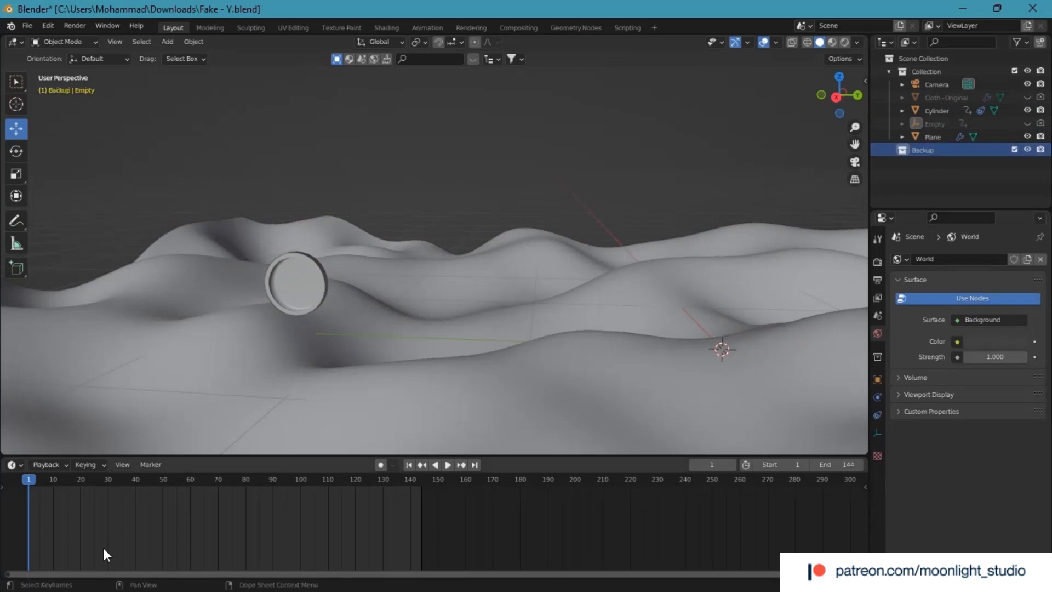
Step: Move the Cloth-Original and Empty objects into the Backup collection, then hide that collection and exclude it from the view layer
left_click(929, 100)
left_click_drag(932, 125, 932, 149)
left_click(889, 127)
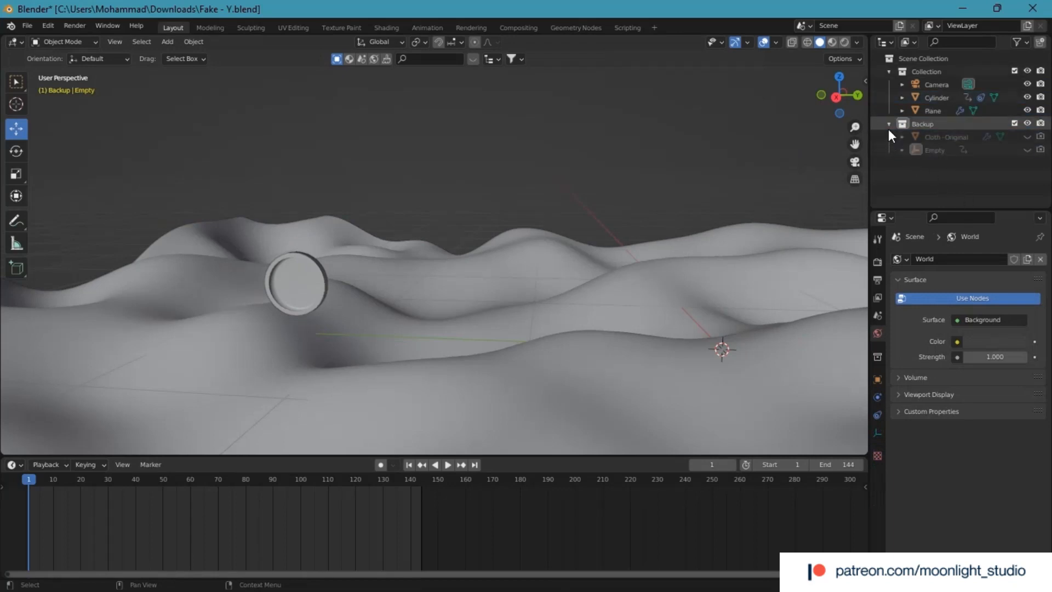
left_click(1027, 123)
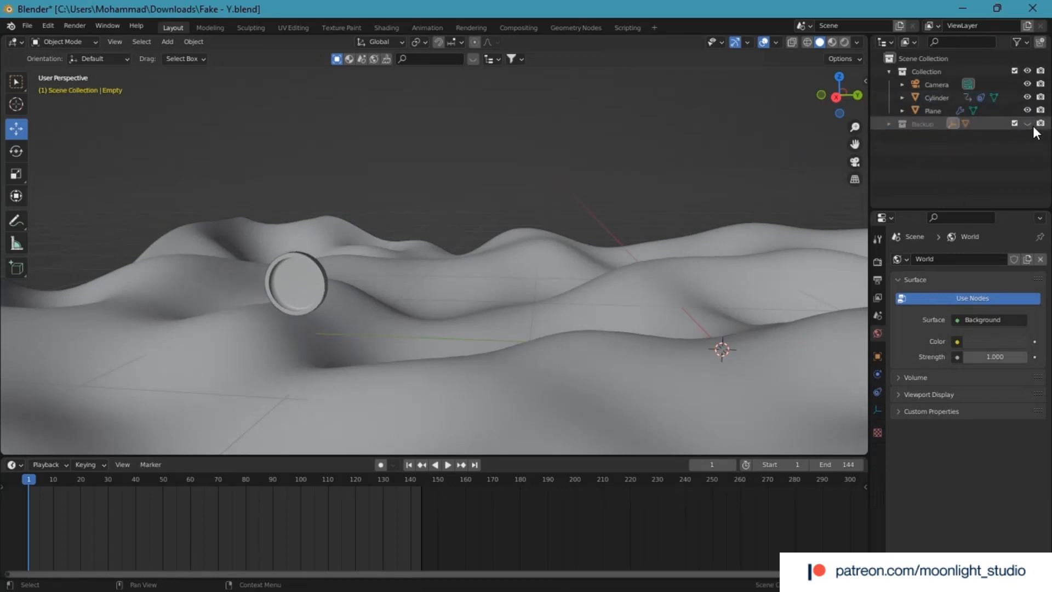
left_click(1015, 124)
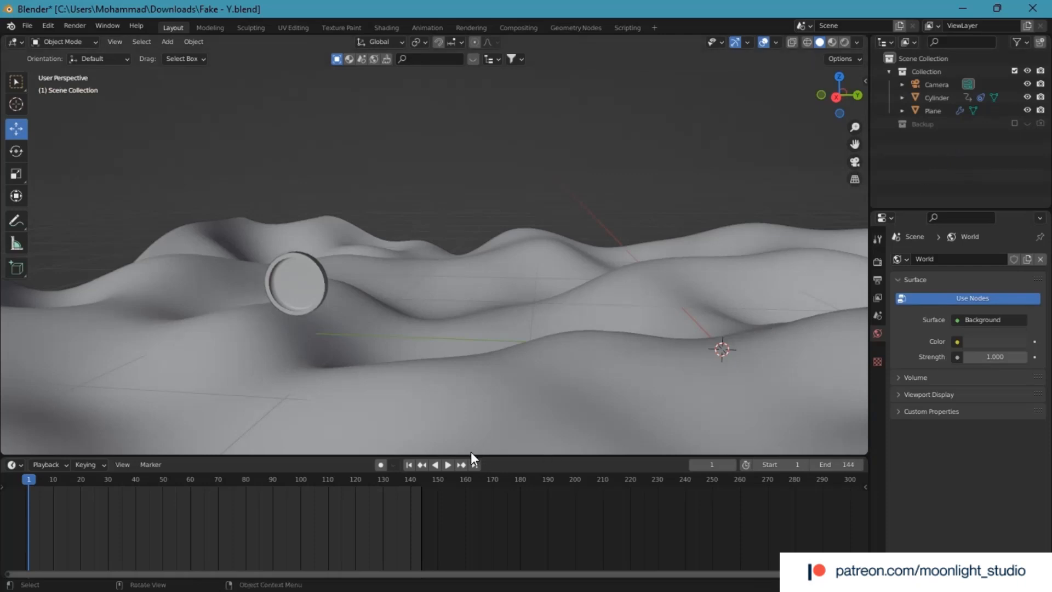
Step: Play back the cylinder's motion across the waves and return to frame 1
left_click(448, 464)
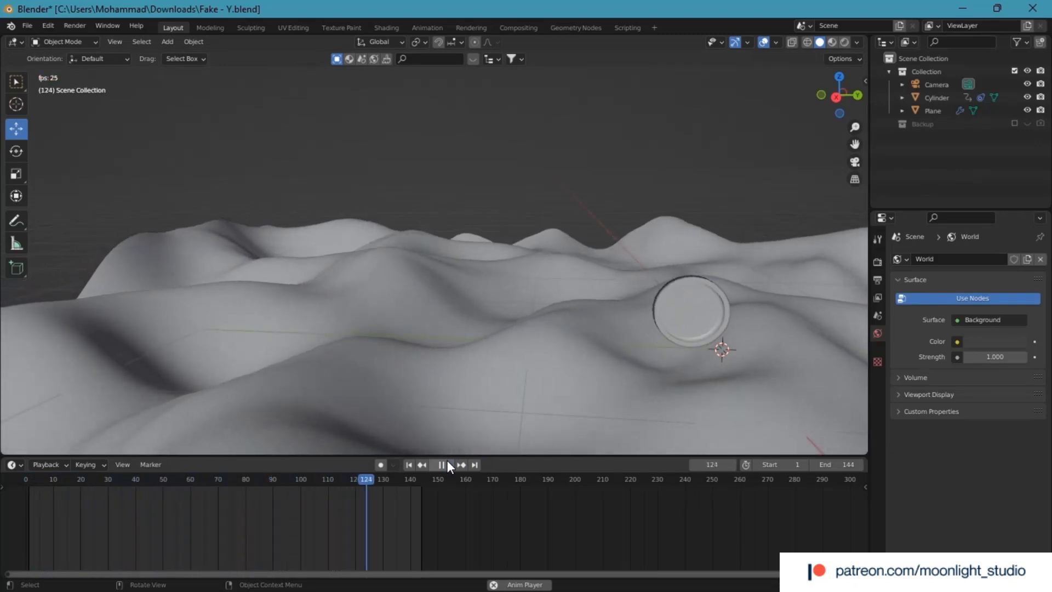
left_click(447, 463)
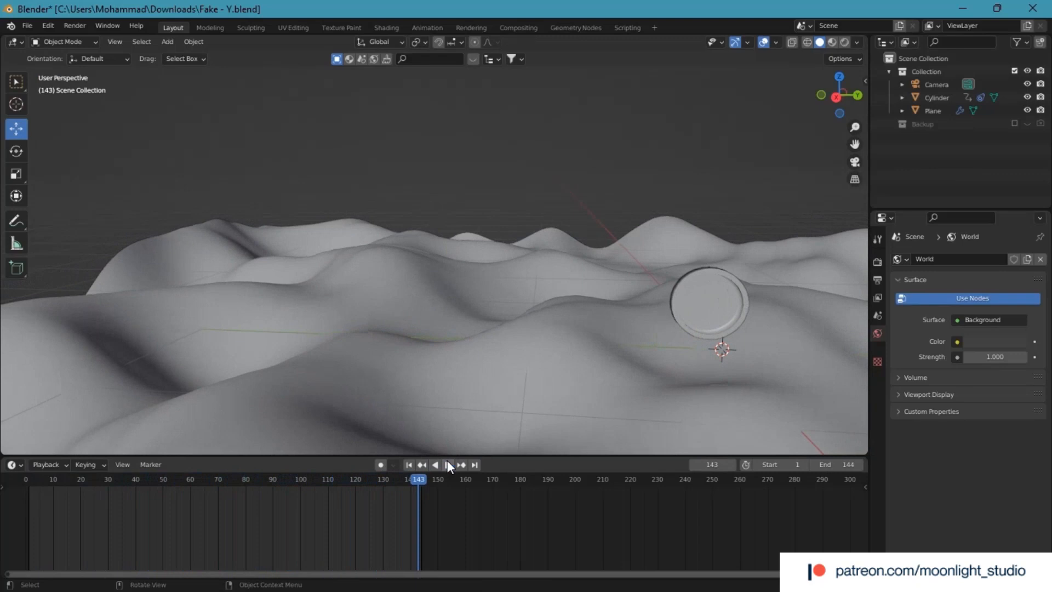
left_click(408, 464)
Step: Try applying the object scale to the wavy plane
left_click(326, 284)
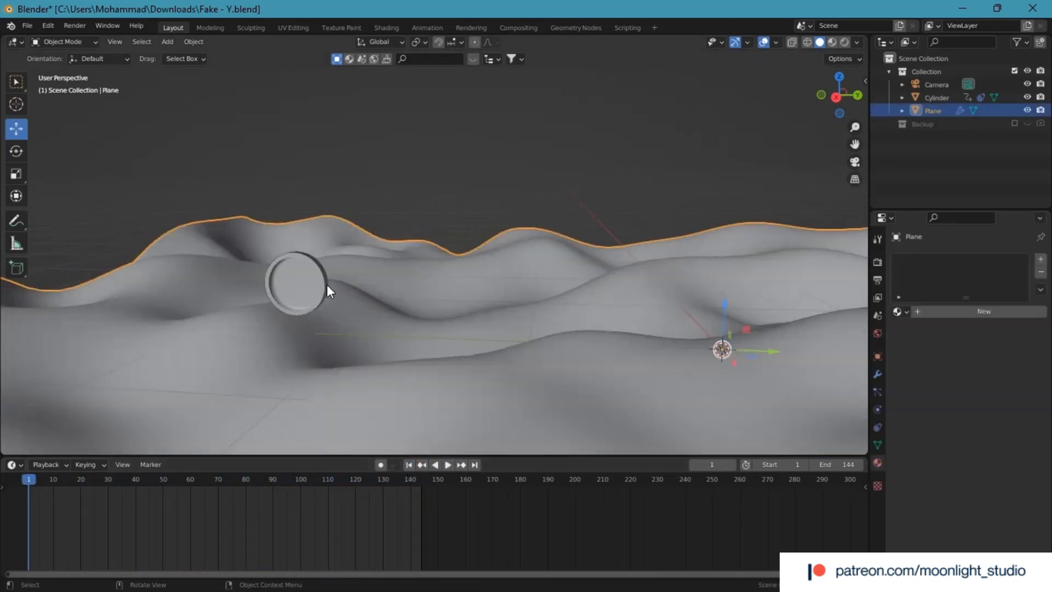
left_click(324, 282)
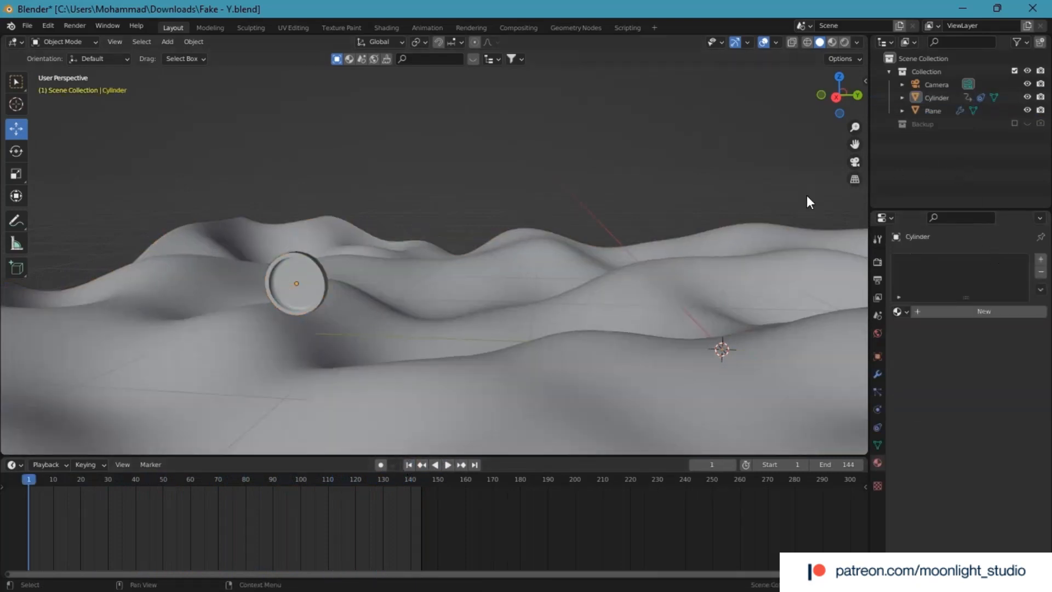
scroll(373, 311, "up", 6)
scroll(373, 310, "down", 7)
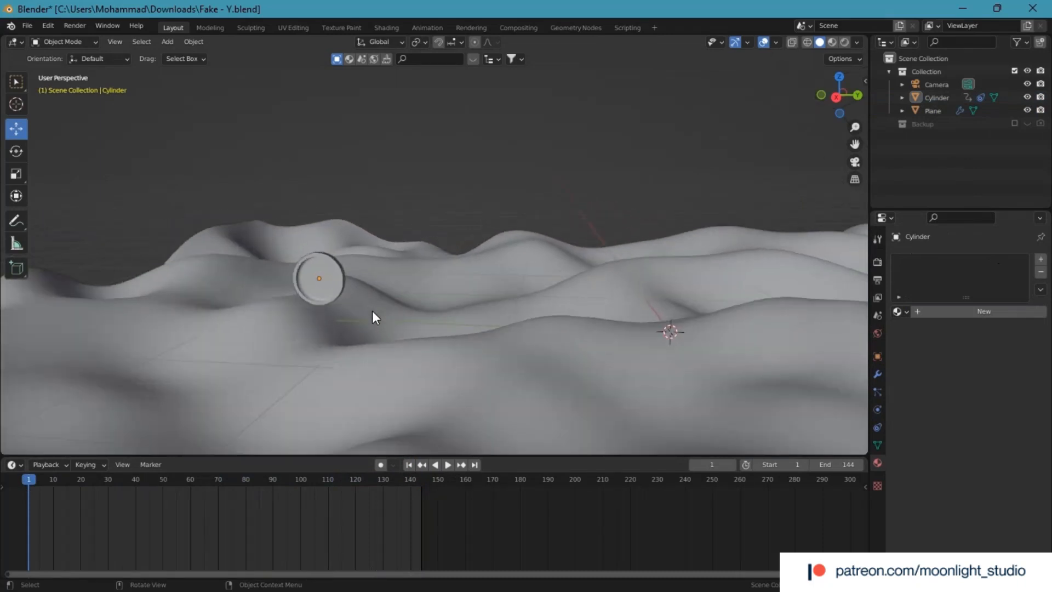
scroll(372, 310, "up", 3)
left_click(373, 311)
right_click(347, 296)
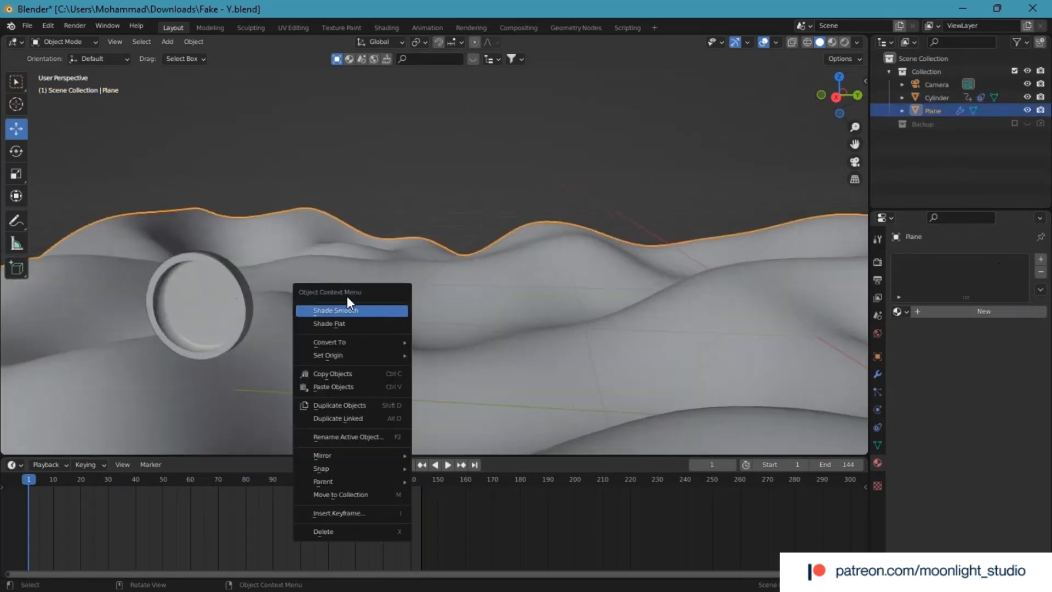
key("ctrl+a")
left_click(298, 262)
middle_click_drag(298, 262, 391, 347)
Step: Play back the animation with the plane's scale applied and go back to the first frame
left_click(447, 465)
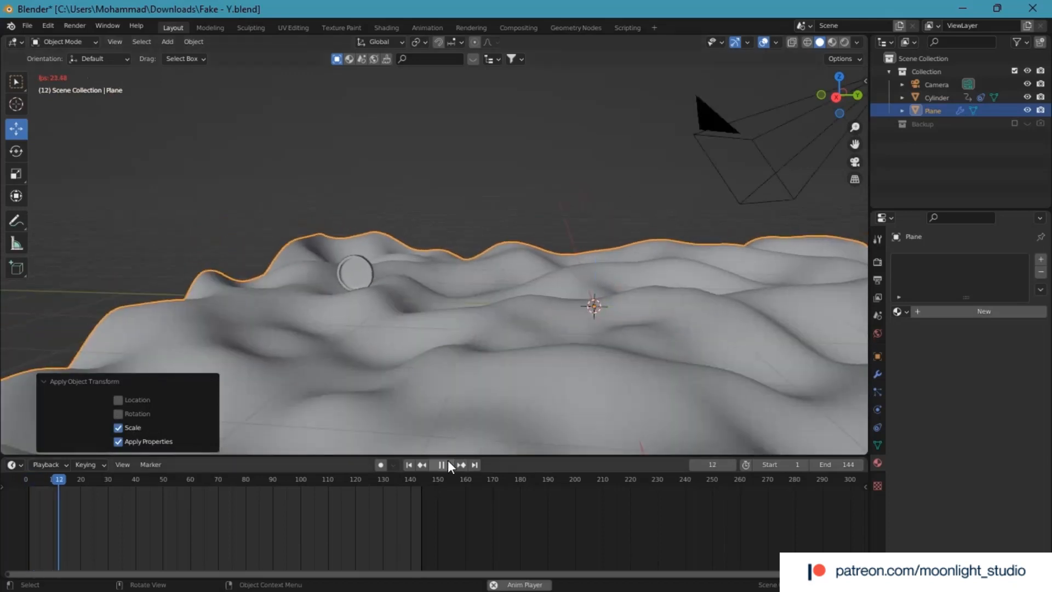
scroll(438, 386, "up", 2)
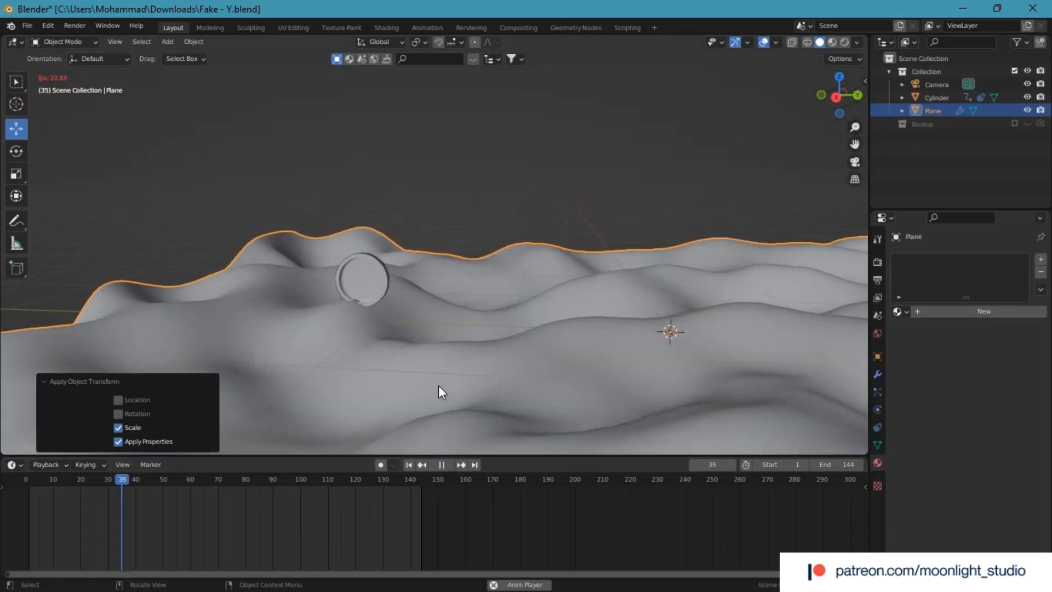
left_click(445, 464)
left_click(410, 465)
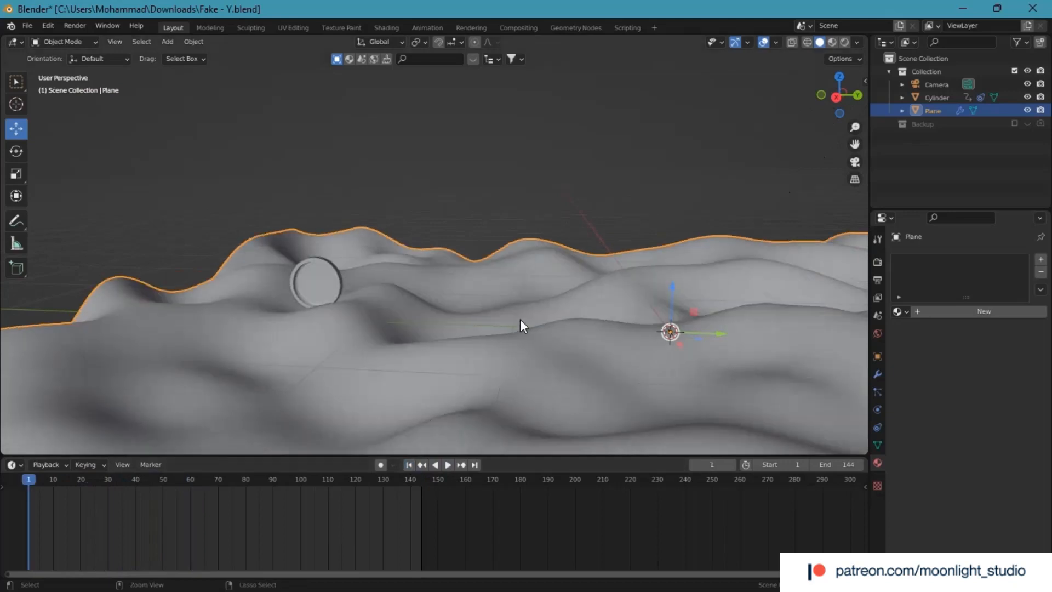
Step: Rename the cylinder as Objet and the wavy plane as Alembic
double_click(938, 97)
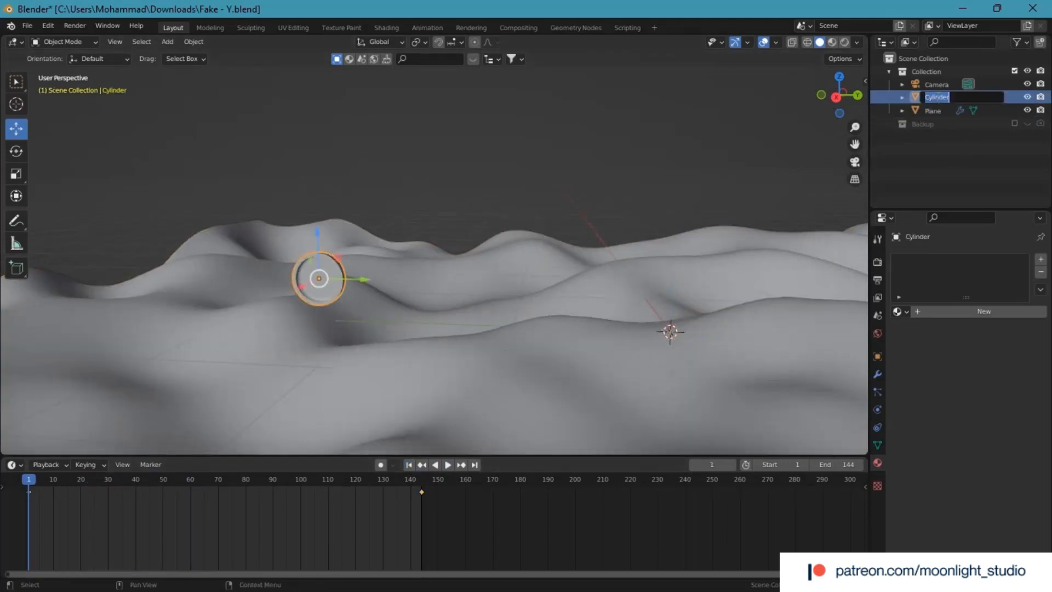
type("Objet")
key("Return")
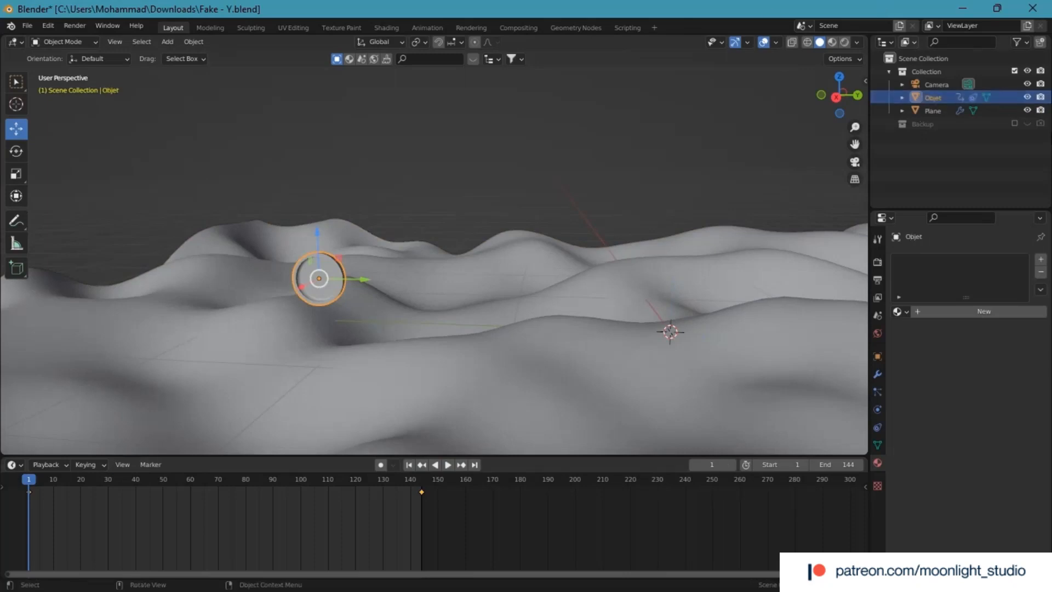
double_click(935, 110)
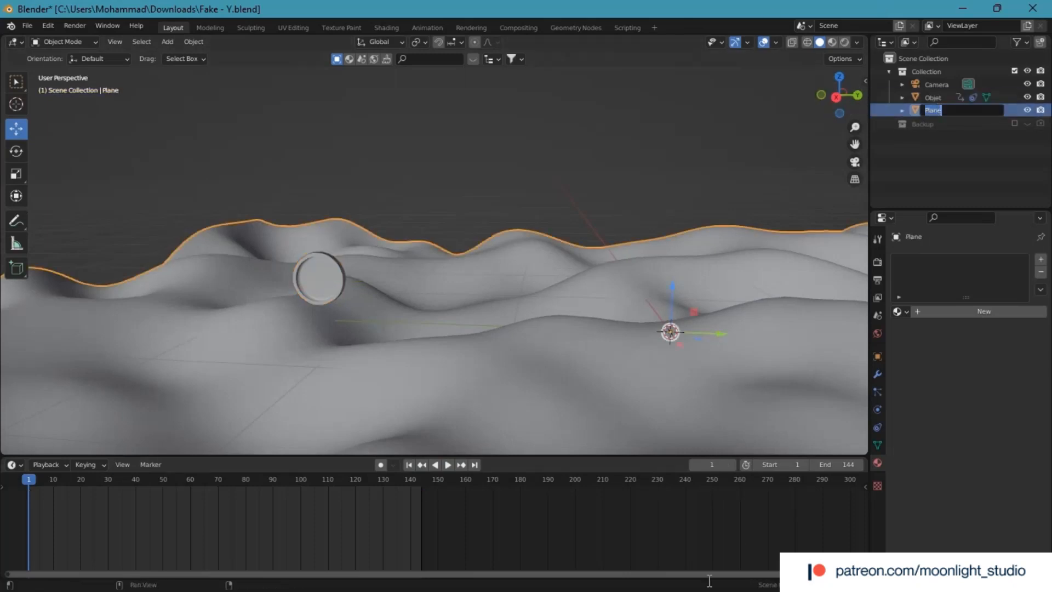
type("Alembic")
key("Return")
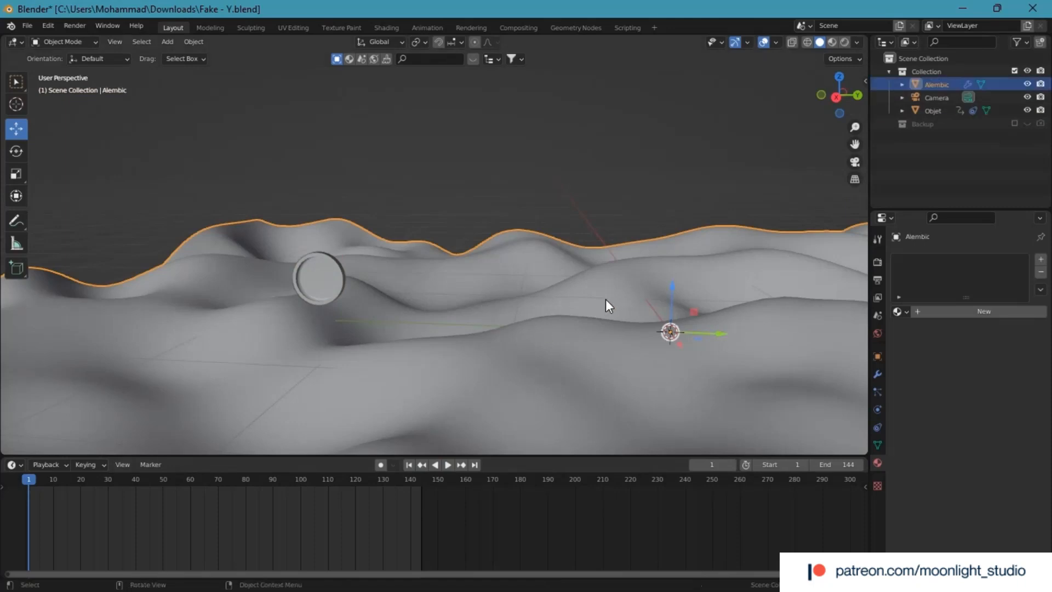
Step: Add a Cast modifier to the Alembic surface and choose Objet as its control object
left_click(935, 111)
left_click(878, 374)
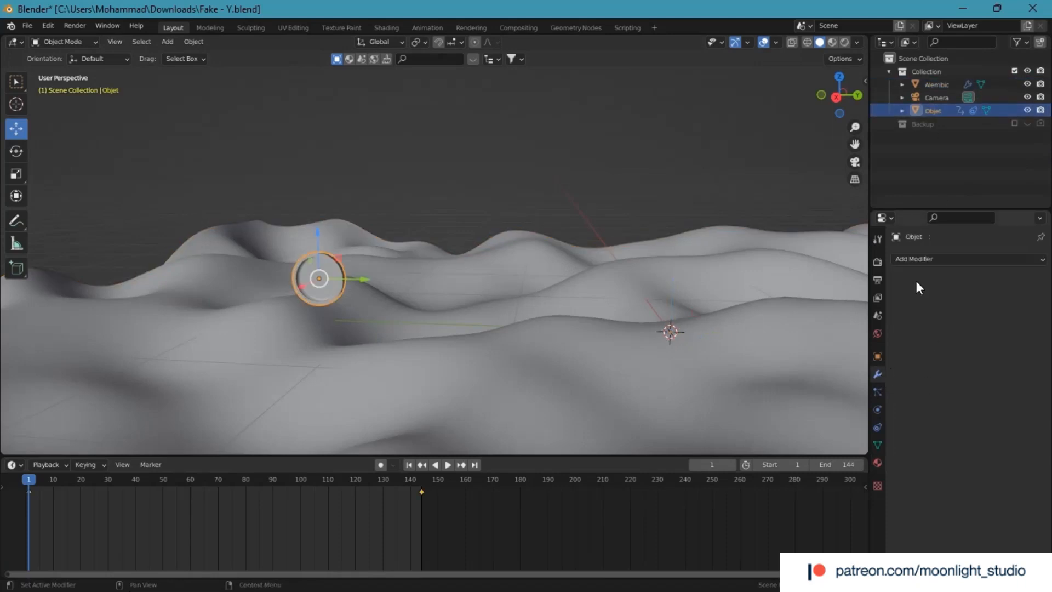
left_click(933, 85)
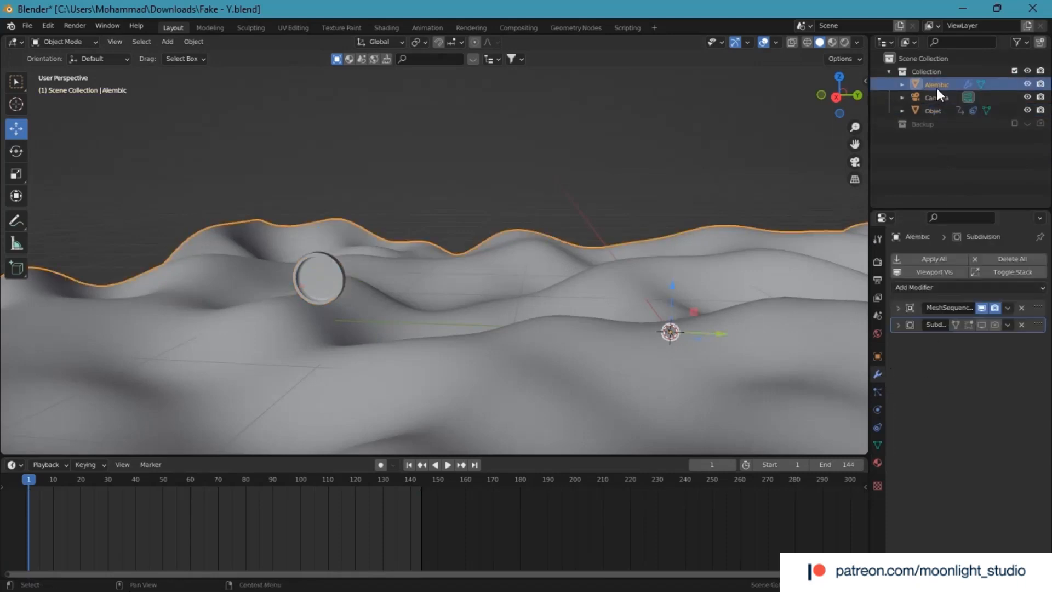
left_click(902, 286)
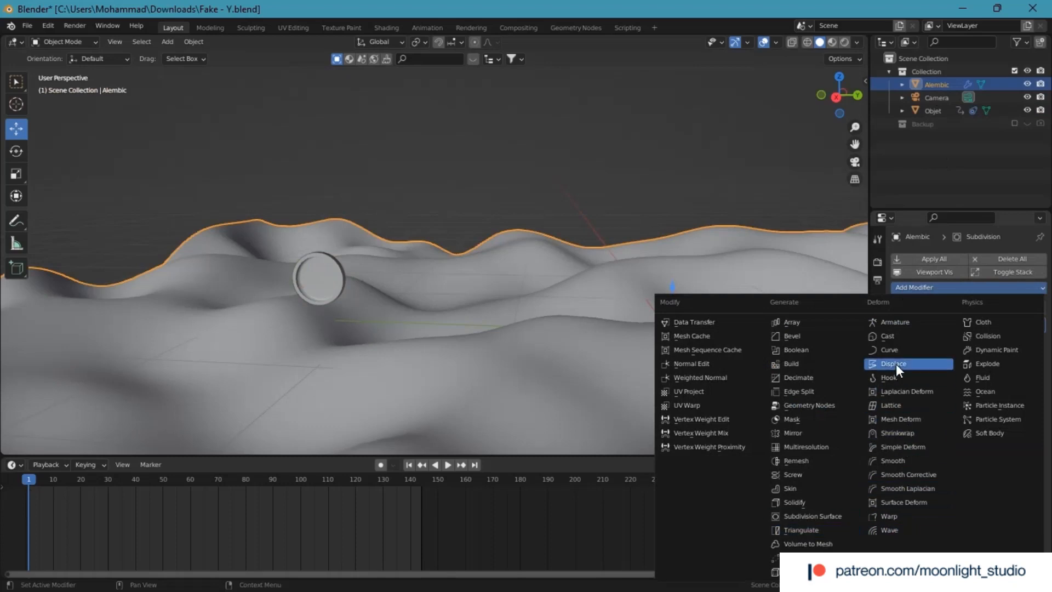
left_click(894, 336)
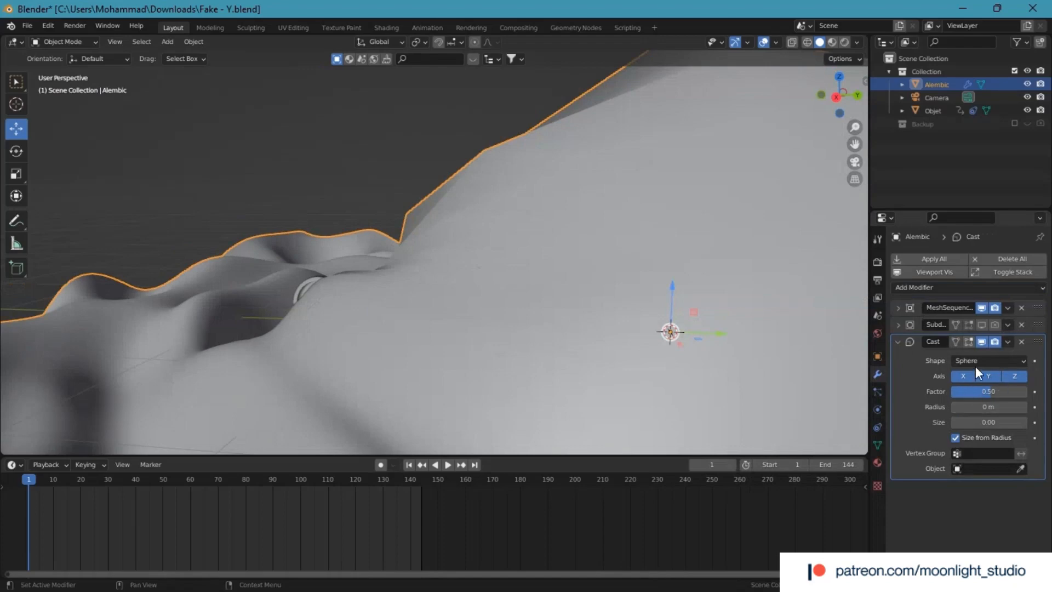
left_click(1021, 468)
left_click(935, 111)
scroll(491, 350, "up", 2)
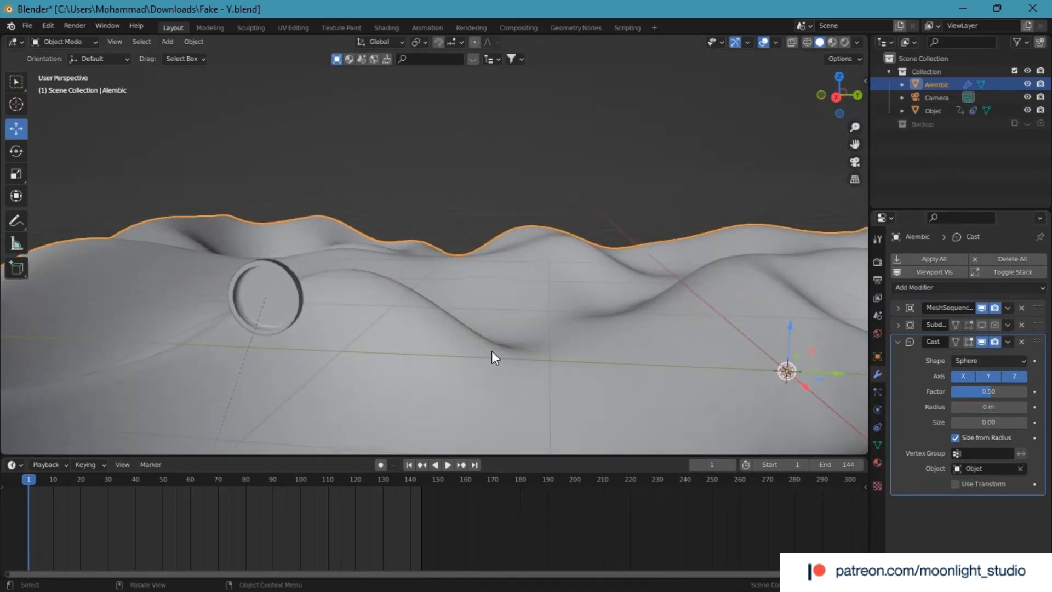
scroll(492, 351, "down", 4)
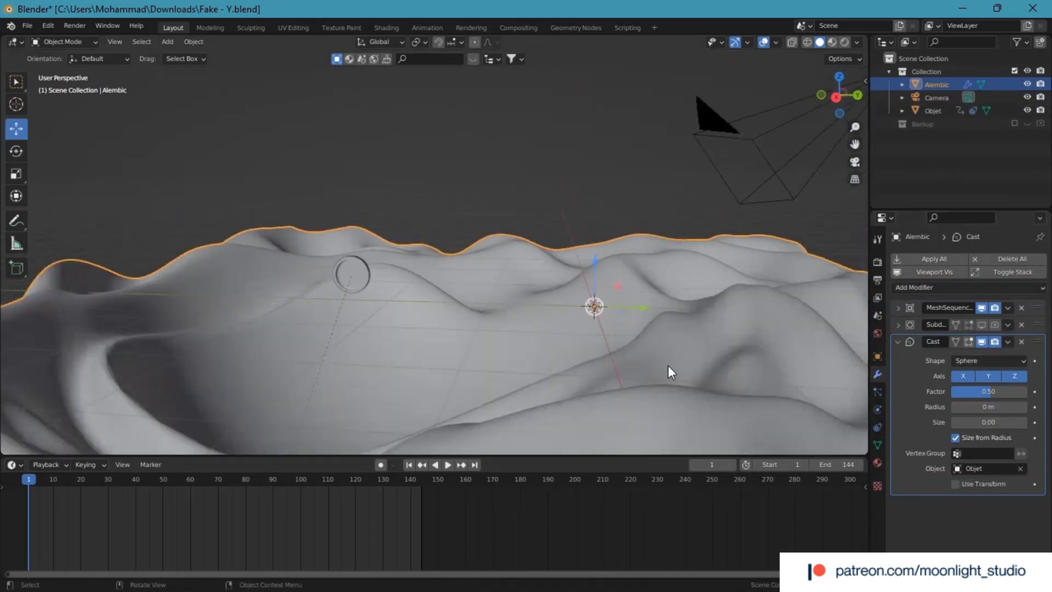
Step: Set the factor of the Alembic surface's Cast modifier to 0.05
left_click_drag(992, 394, 965, 393)
left_click(991, 392)
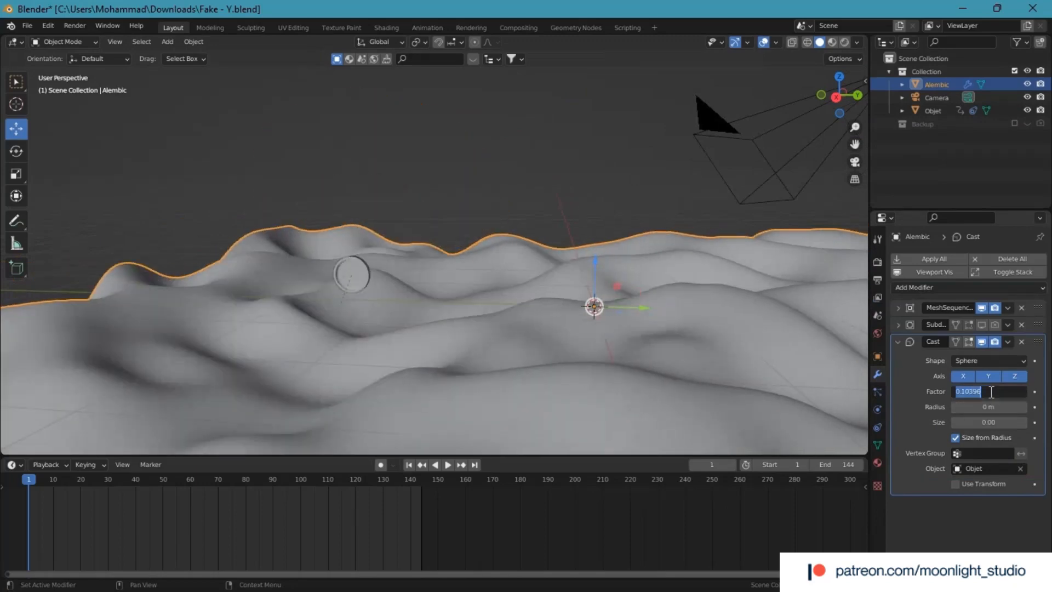
type("0.05")
key("Return")
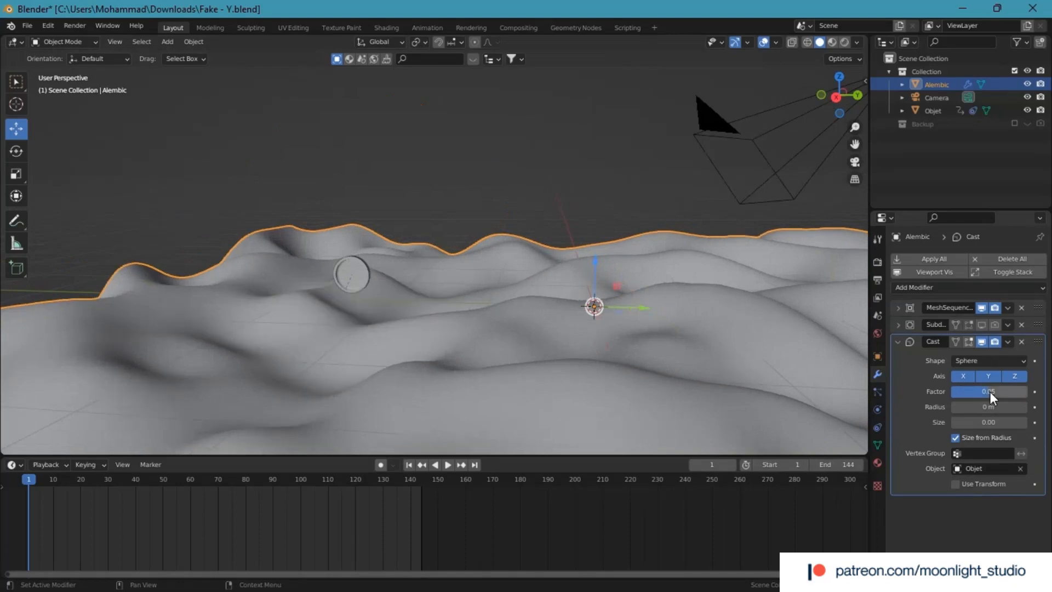
scroll(547, 396, "up", 1)
scroll(543, 393, "up", 4)
scroll(519, 390, "down", 2)
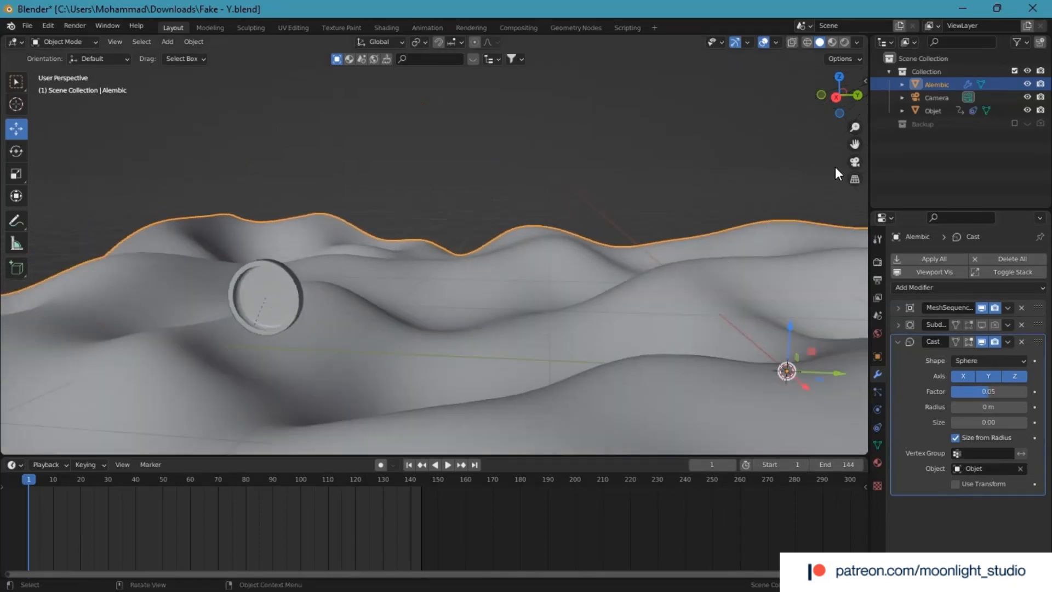
Step: Check the scene through the camera, then return to a close perspective view of the cylinder
left_click(853, 164)
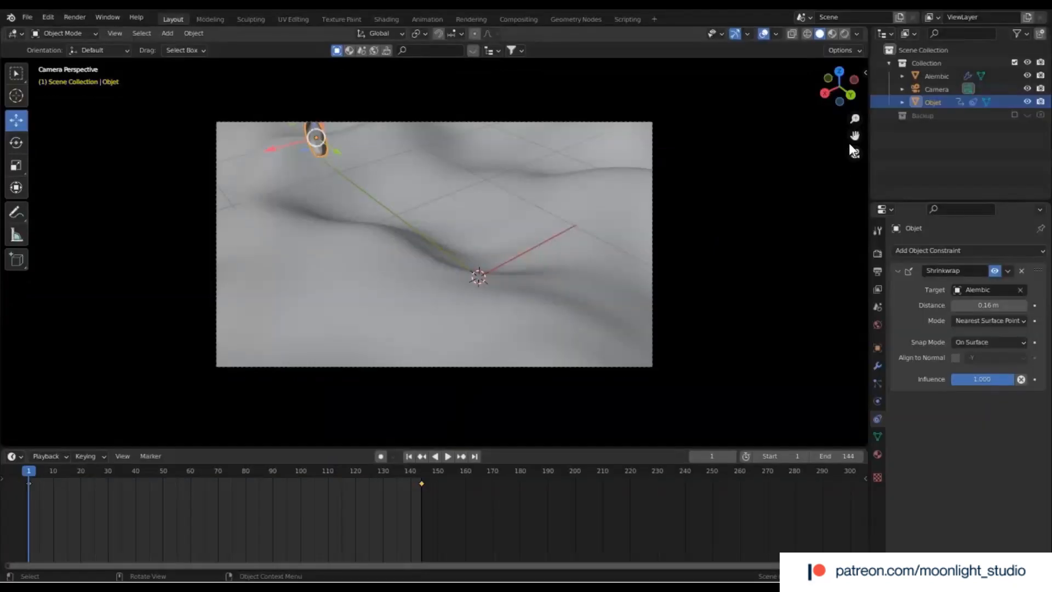
left_click(856, 153)
scroll(541, 311, "up", 2)
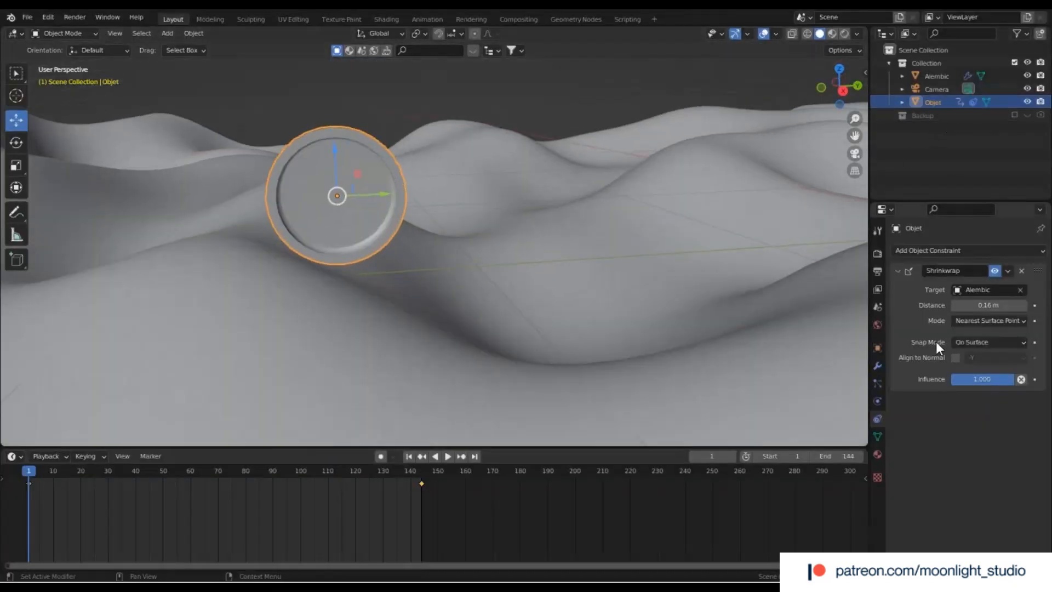
Step: Set the factor of the Alembic surface's Cast modifier to 0.02
left_click(934, 78)
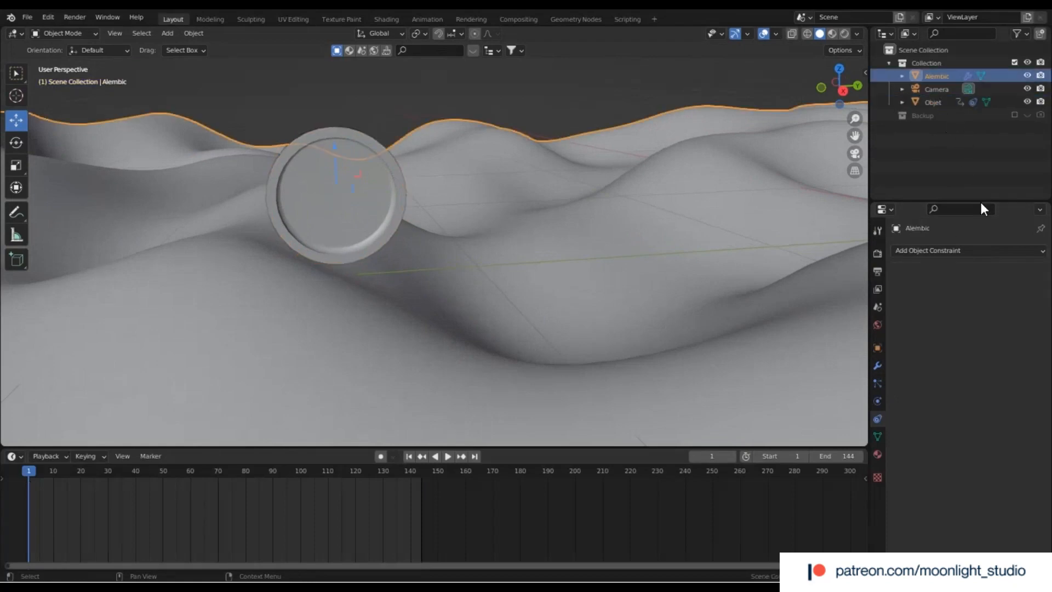
left_click(877, 365)
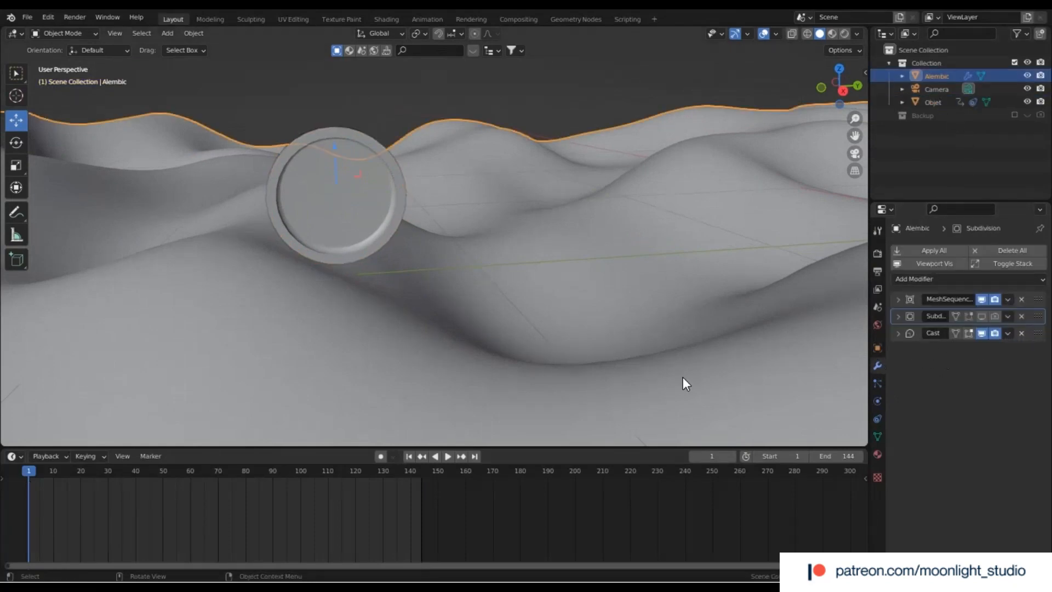
mouse_move(841, 84)
left_mouse_down()
mouse_move(826, 77)
mouse_move(824, 86)
left_mouse_up()
left_click(897, 332)
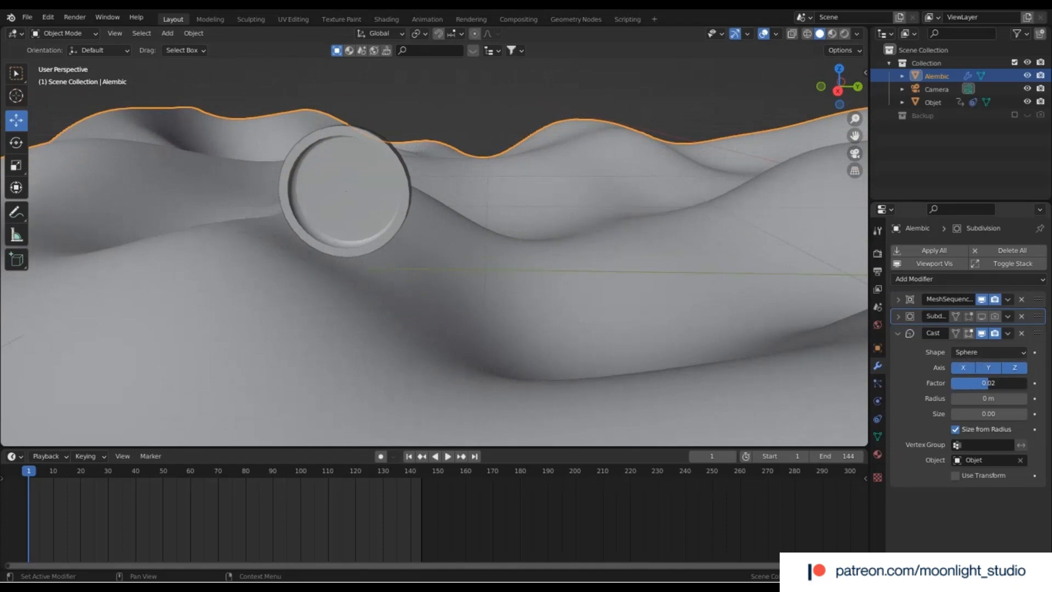
mouse_move(988, 383)
left_mouse_down()
mouse_move(1017, 382)
mouse_move(973, 382)
mouse_move(988, 382)
left_mouse_up()
scroll(698, 400, "down", 2)
scroll(699, 330, "up", 2)
scroll(699, 330, "down", 3)
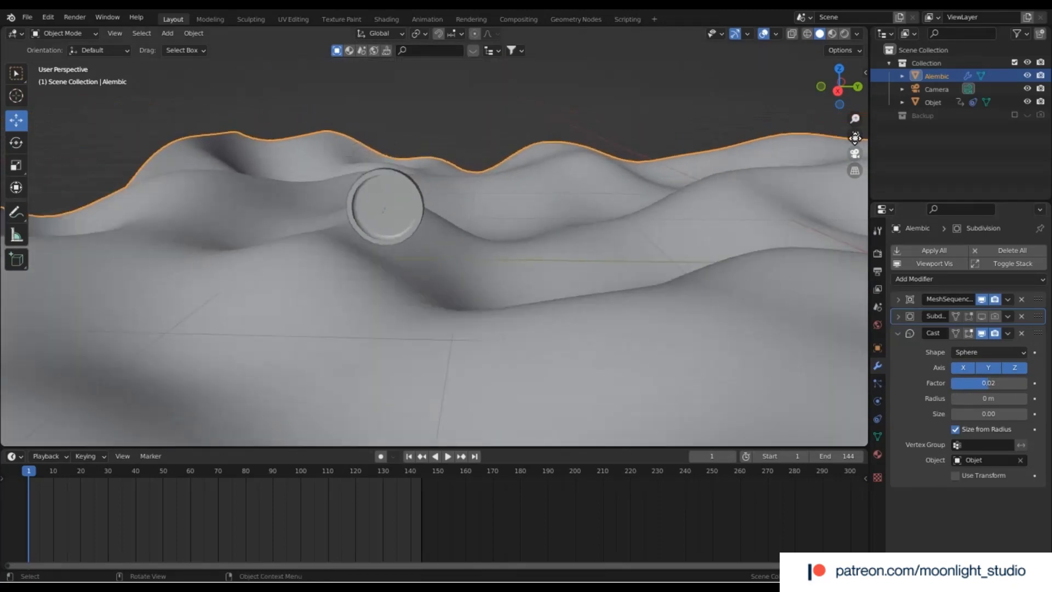
left_click_drag(853, 96, 826, 137)
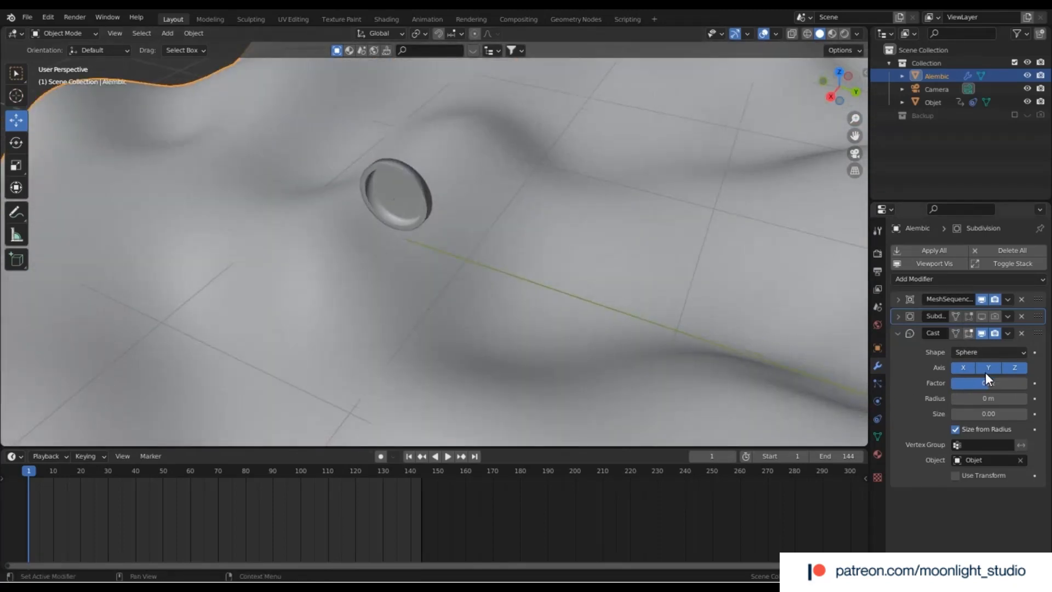
Step: Check the scene through the camera, then inspect the cylinder's contact with the surface from a close side view
left_click(854, 153)
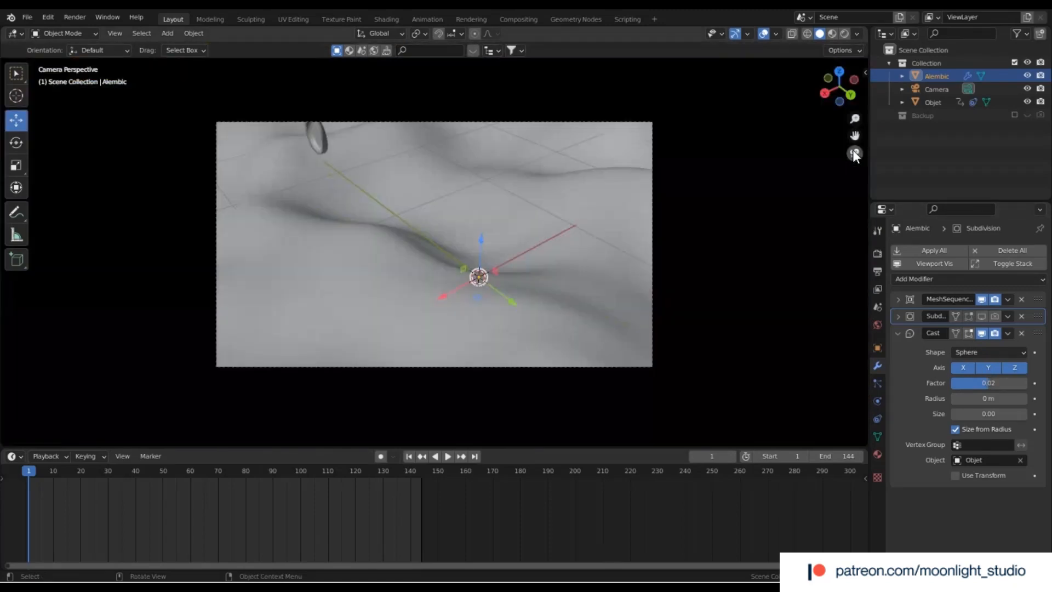
left_click(853, 151)
scroll(624, 206, "up", 3)
left_click_drag(828, 91, 865, 66)
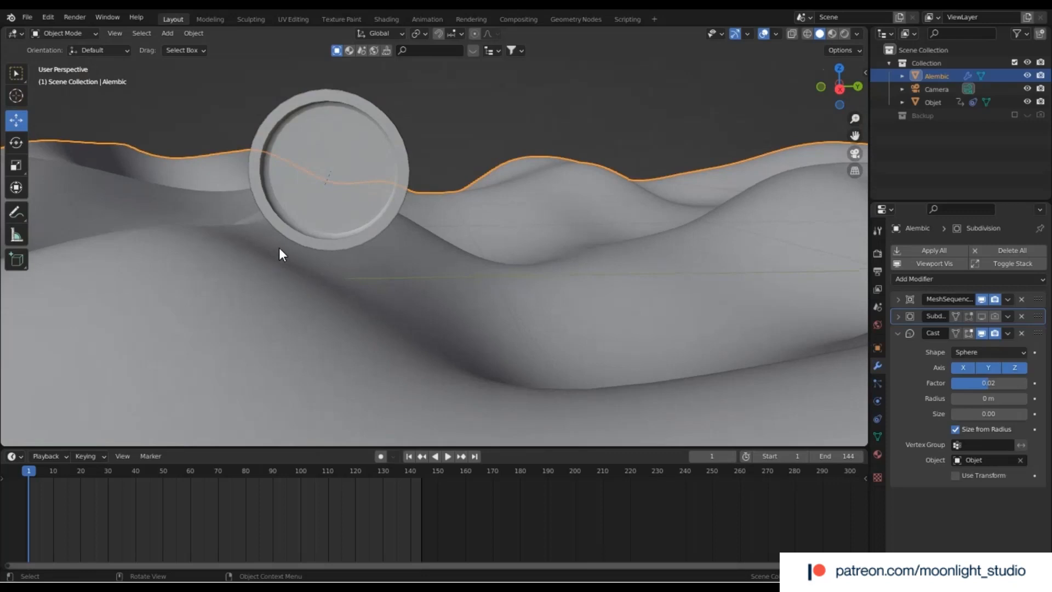
left_click(997, 384)
left_click(998, 387)
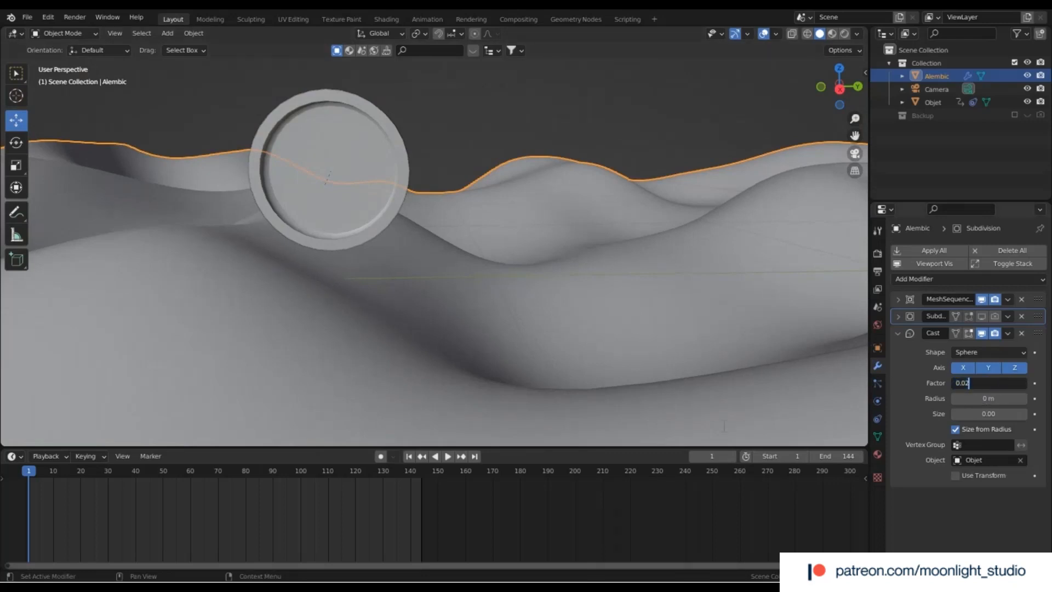
key("Return")
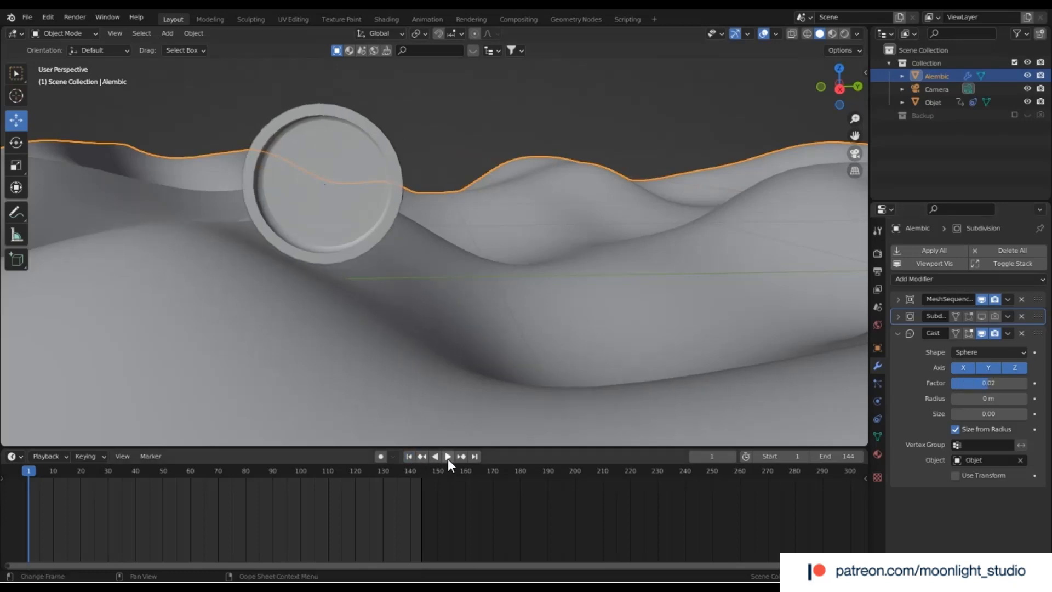
Step: Play the animation to frame 26 and try the Use Transform option of the surface's Cast modifier
left_click(448, 457)
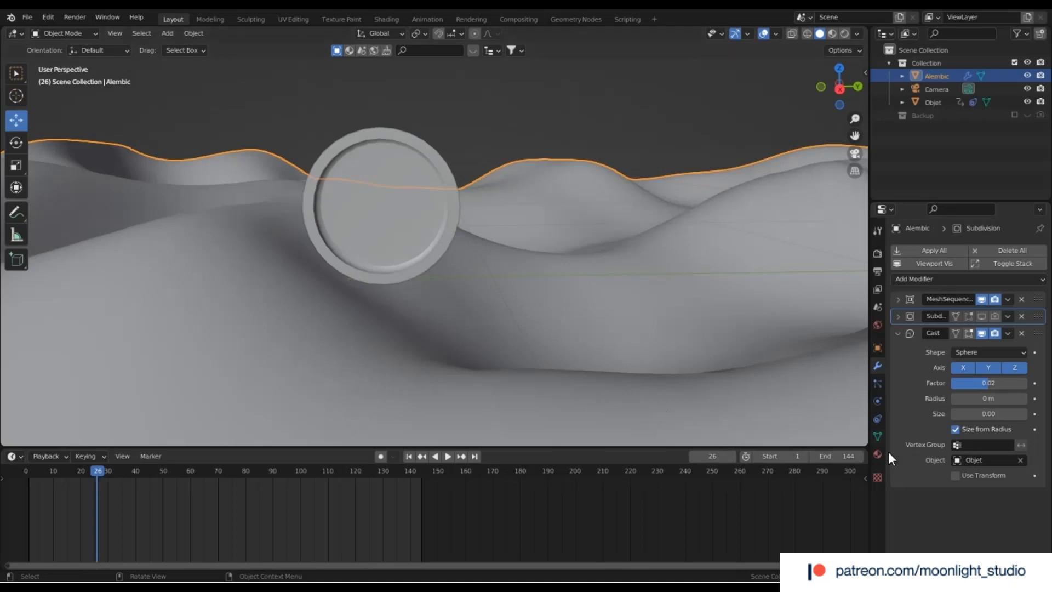
left_click(955, 476)
left_click(955, 476)
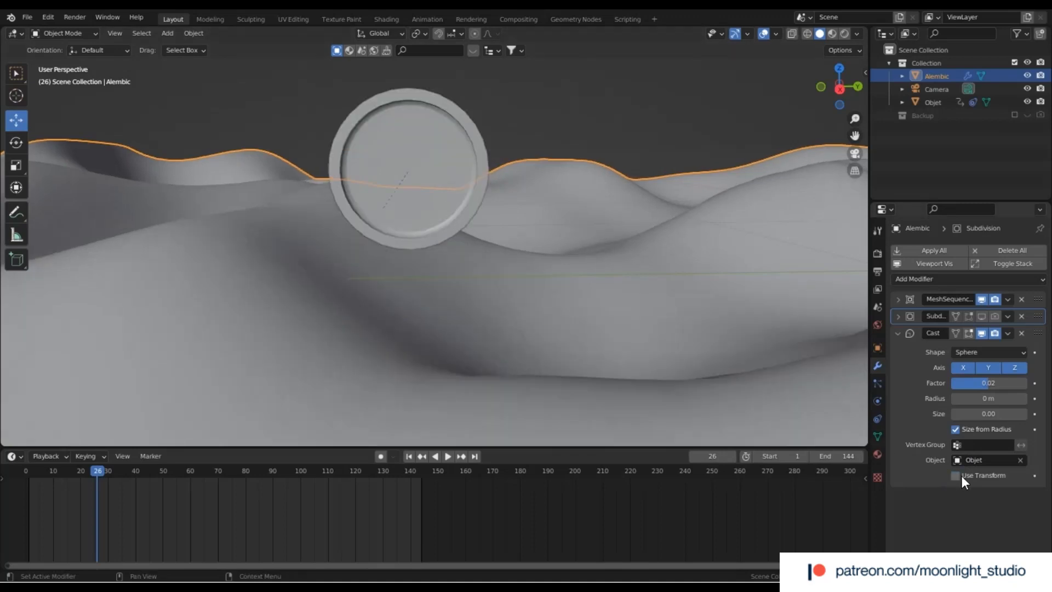
Step: Replay the animation from the first frame in the side view, then review the cylinder's travel through the camera
left_click(408, 456)
left_click(448, 457)
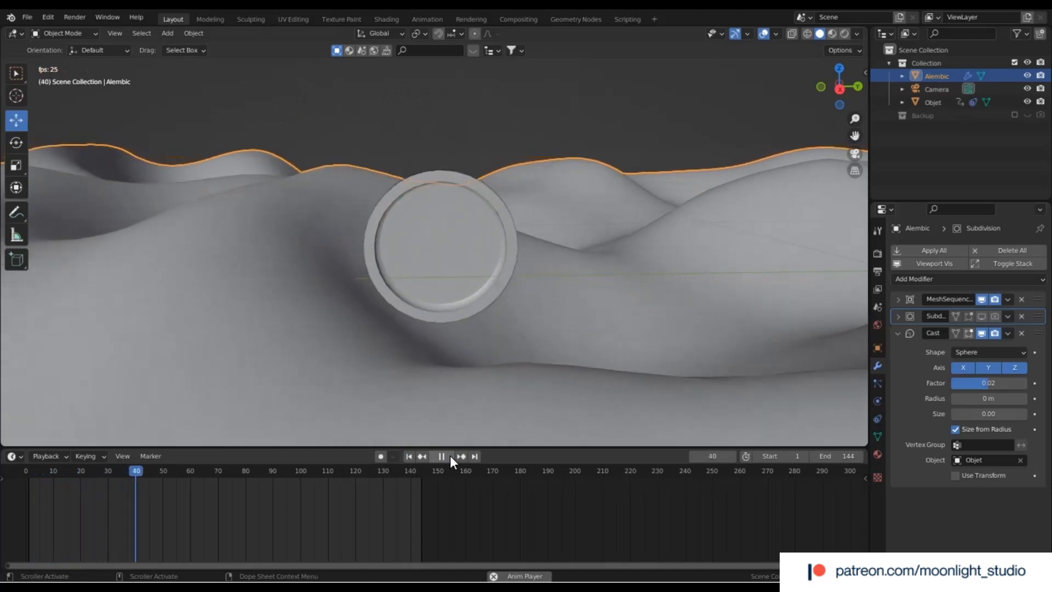
left_click(449, 456)
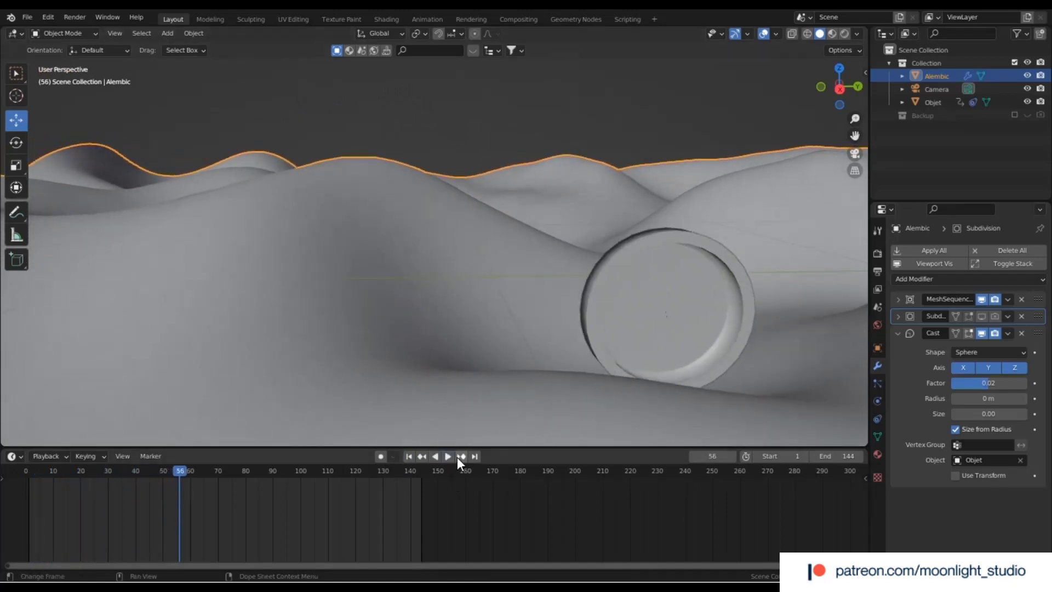
left_click(853, 154)
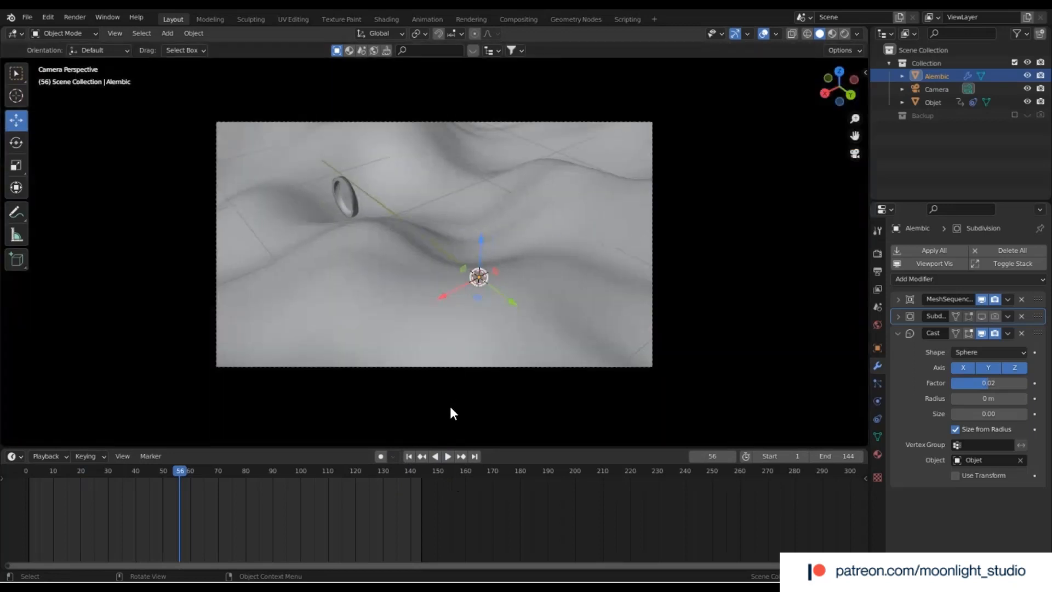
left_click(450, 453)
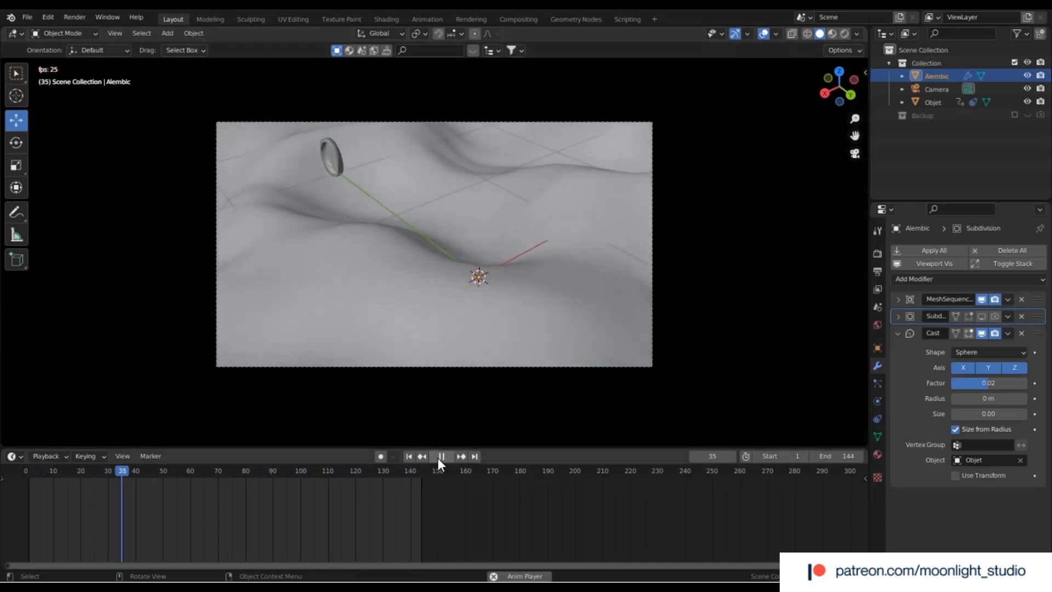
left_click(438, 458)
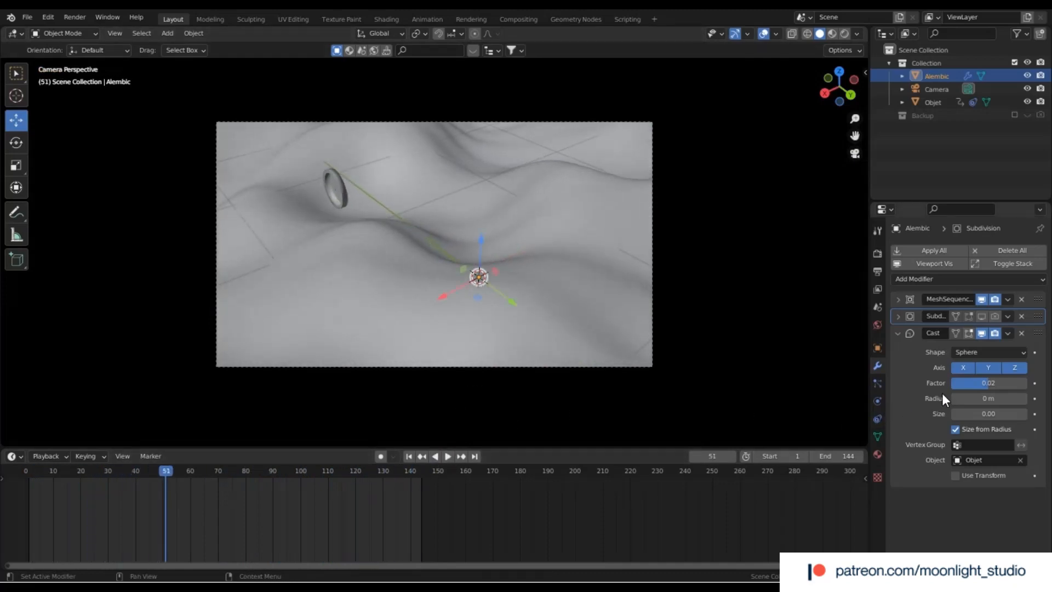
Step: Return to the side view at frame 1 and set the radius of the surface's Cast modifier to 2.3 m
left_click(854, 152)
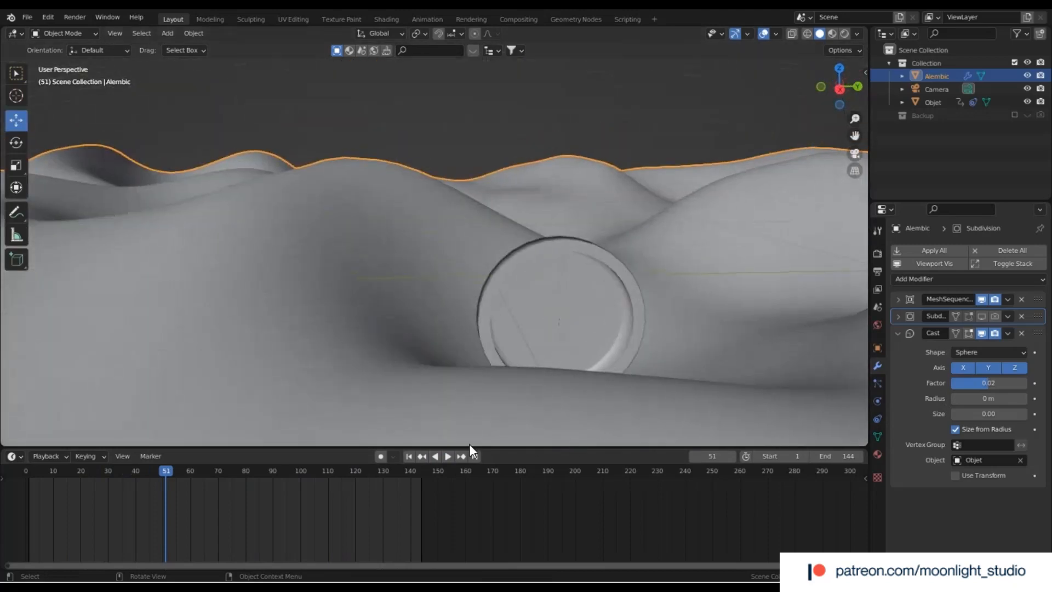
left_click(410, 457)
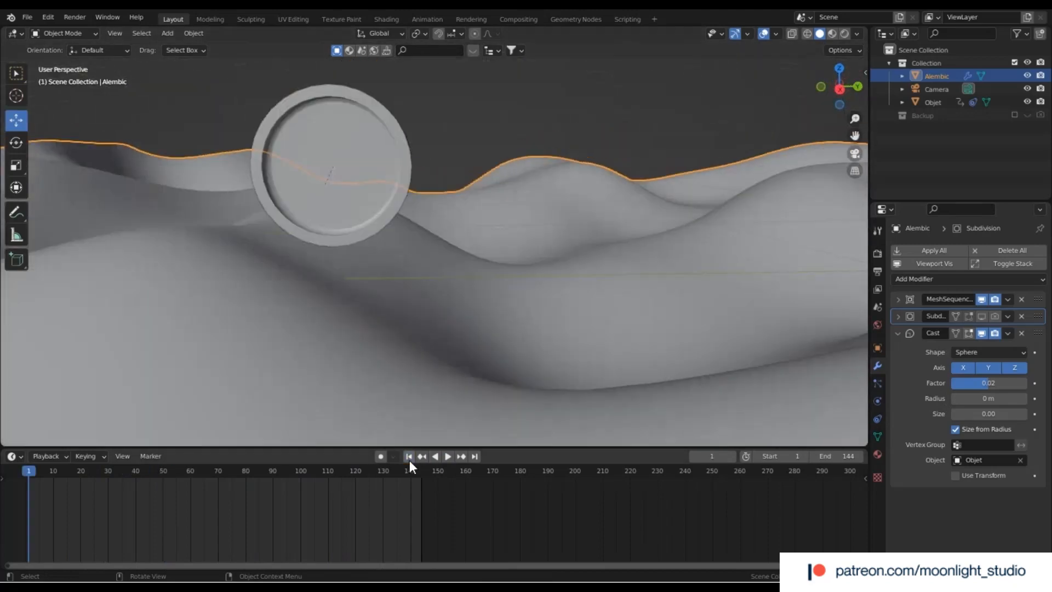
left_click(1023, 398)
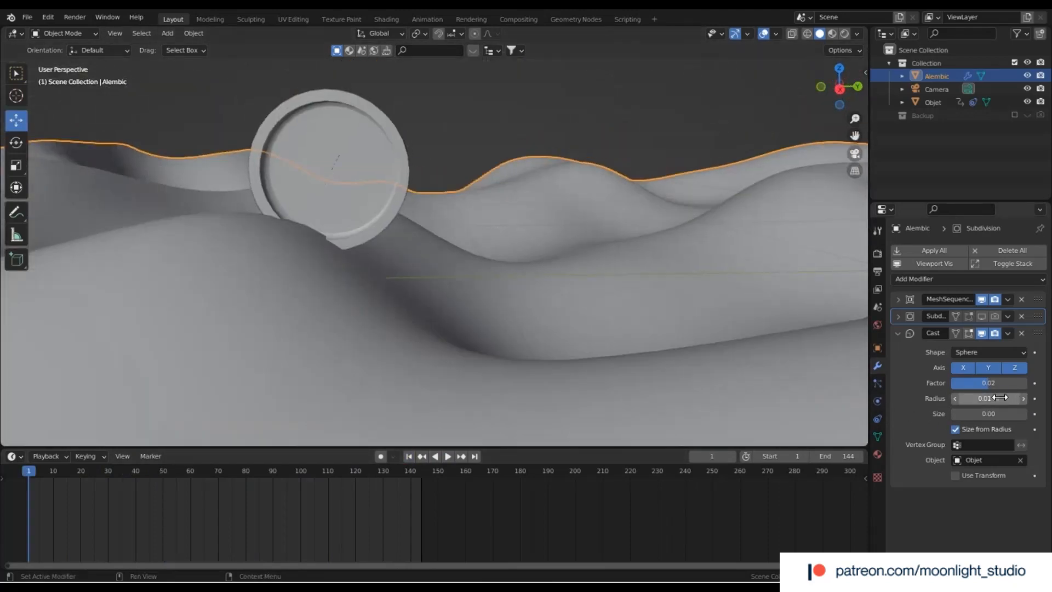
left_click(954, 398)
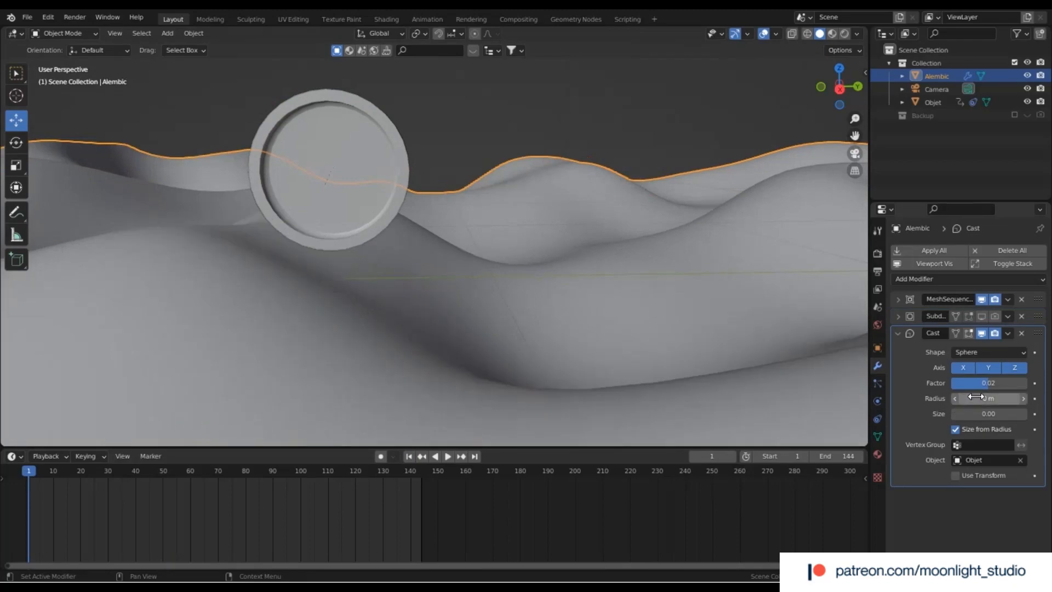
left_click_drag(982, 399, 1009, 398)
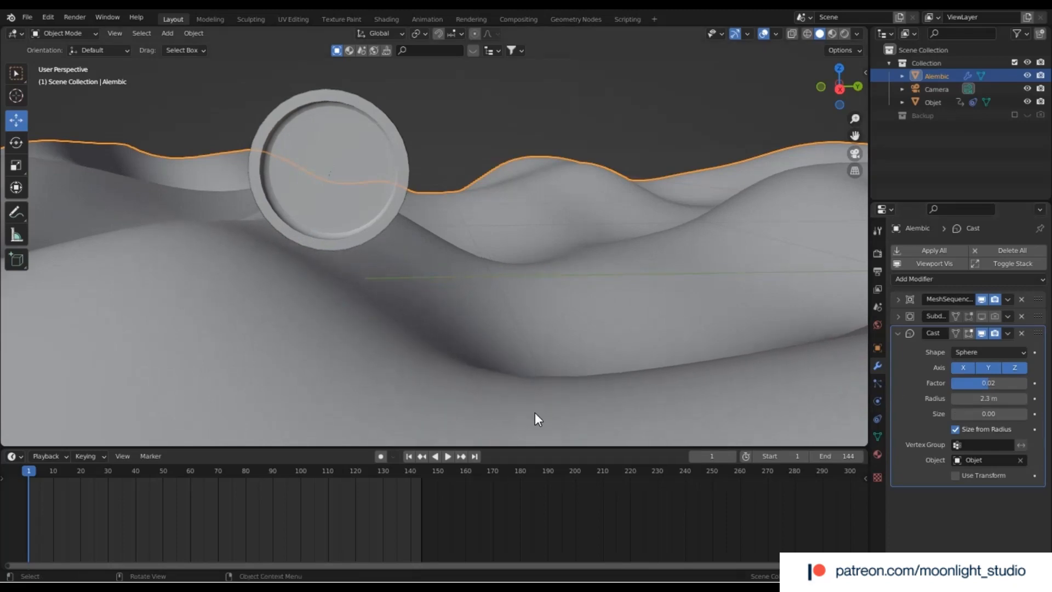
Step: Play the animation to frame 72 to examine how the surface deforms around the cylinder with the new Cast radius
left_click(462, 460)
left_click(453, 458)
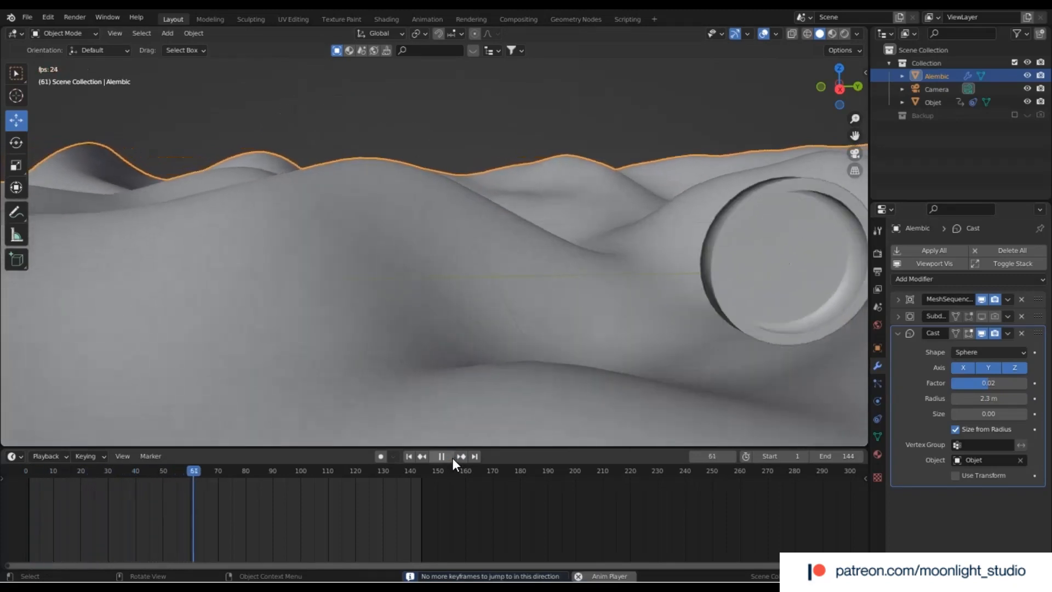
left_click(452, 458)
scroll(475, 304, "down", 1)
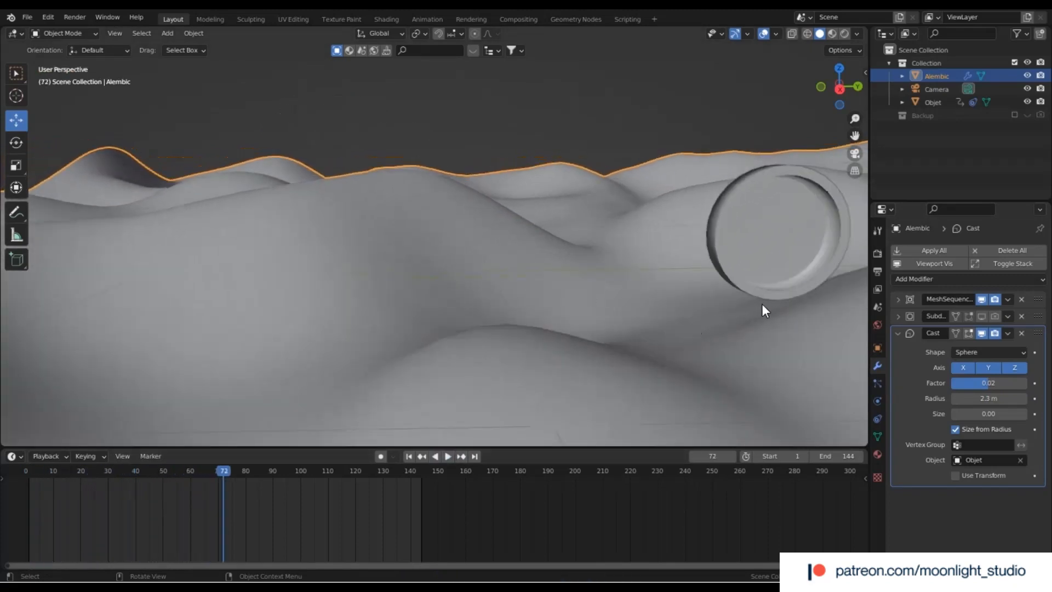